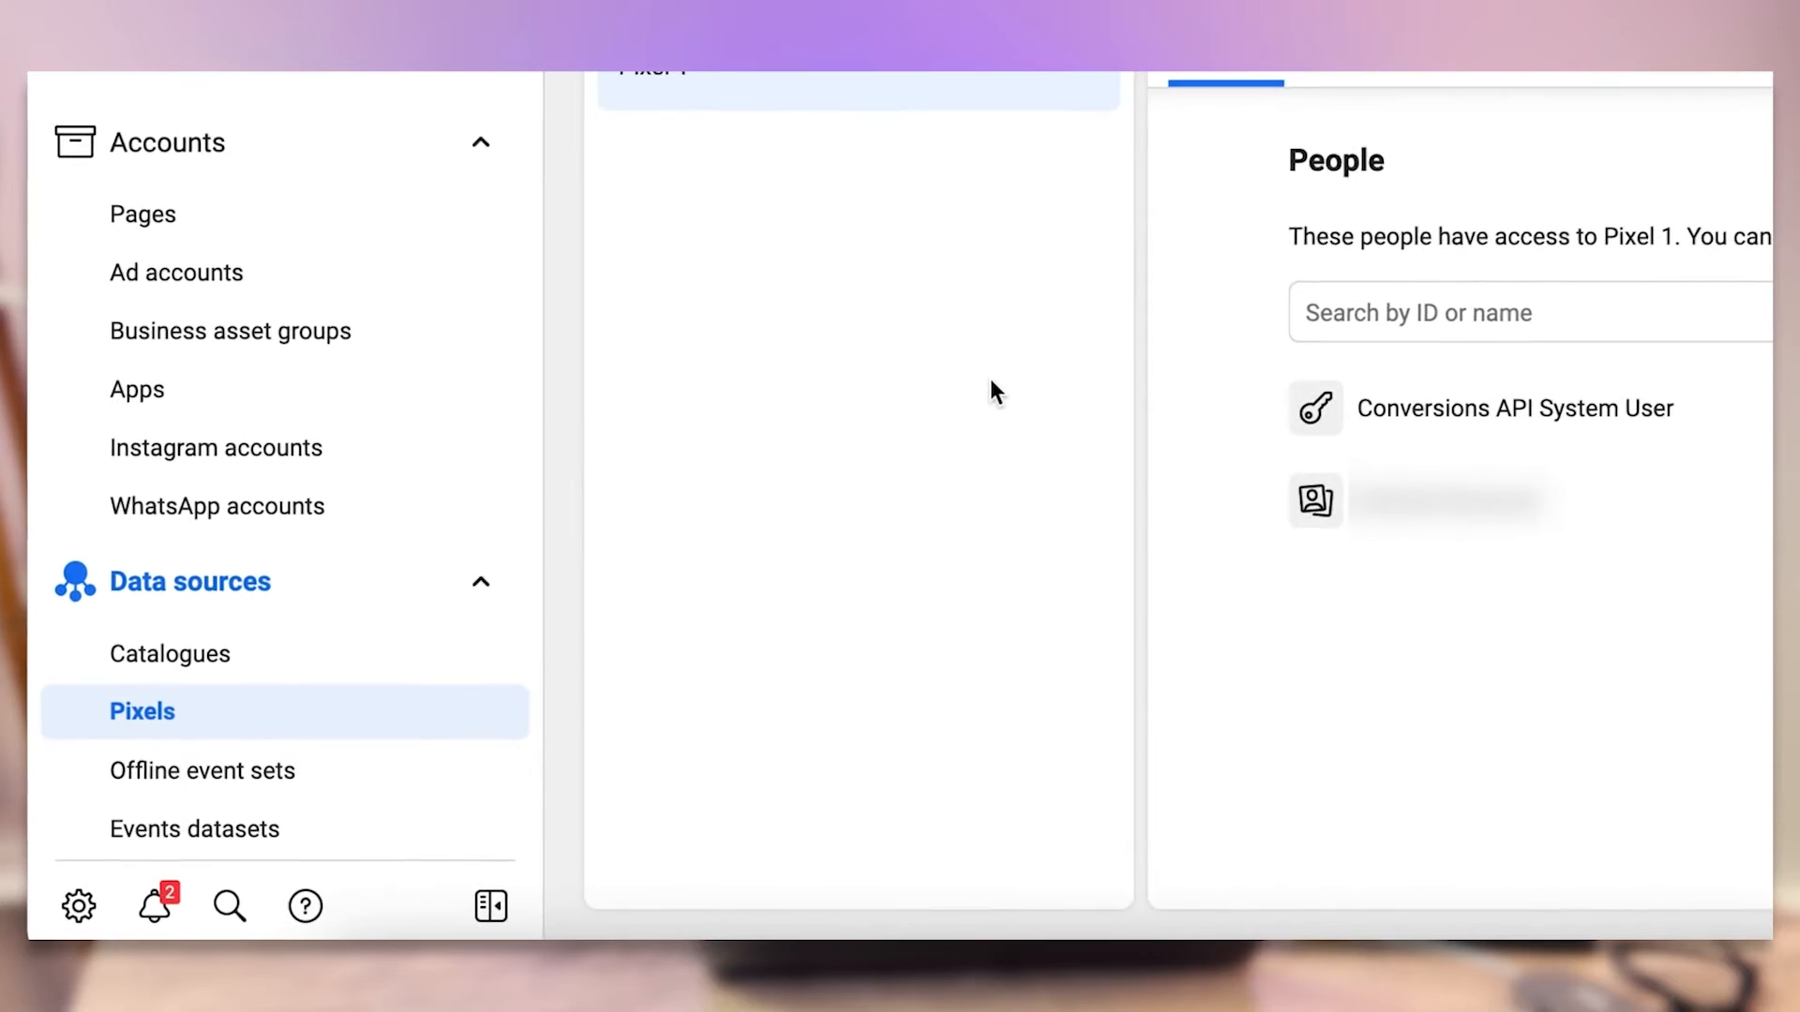
pyautogui.click(340, 570)
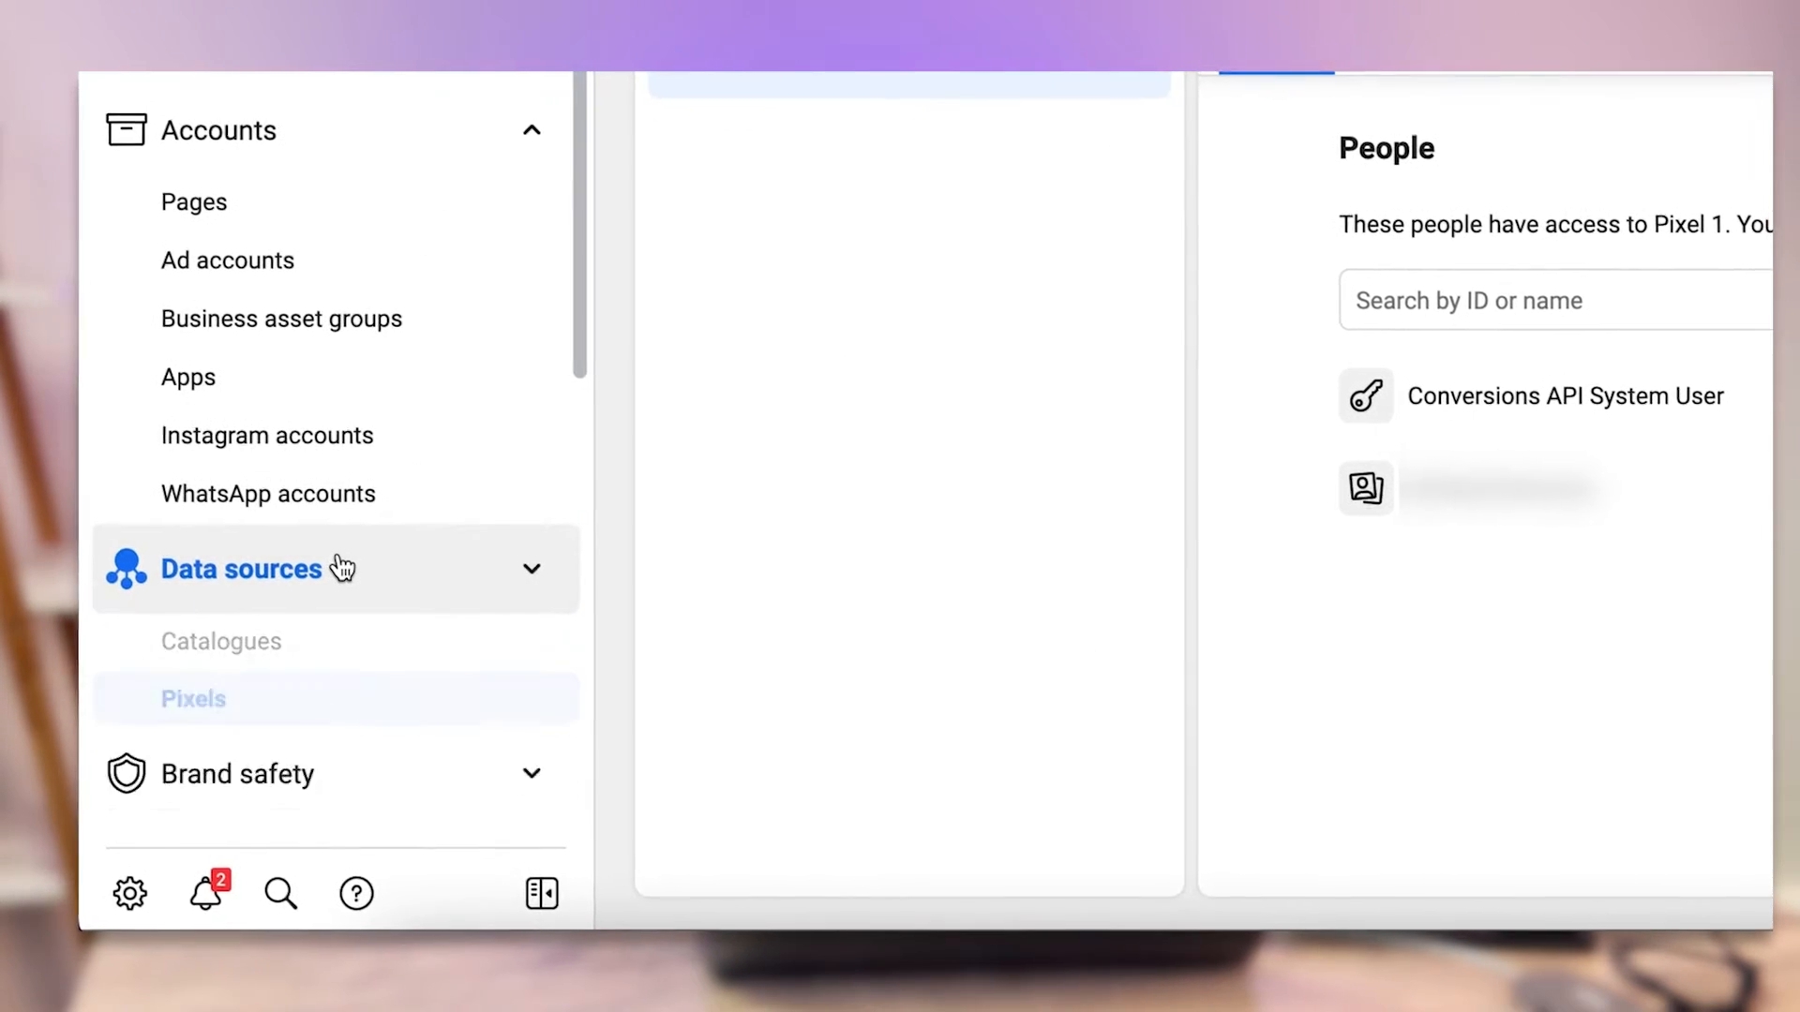
pyautogui.click(343, 568)
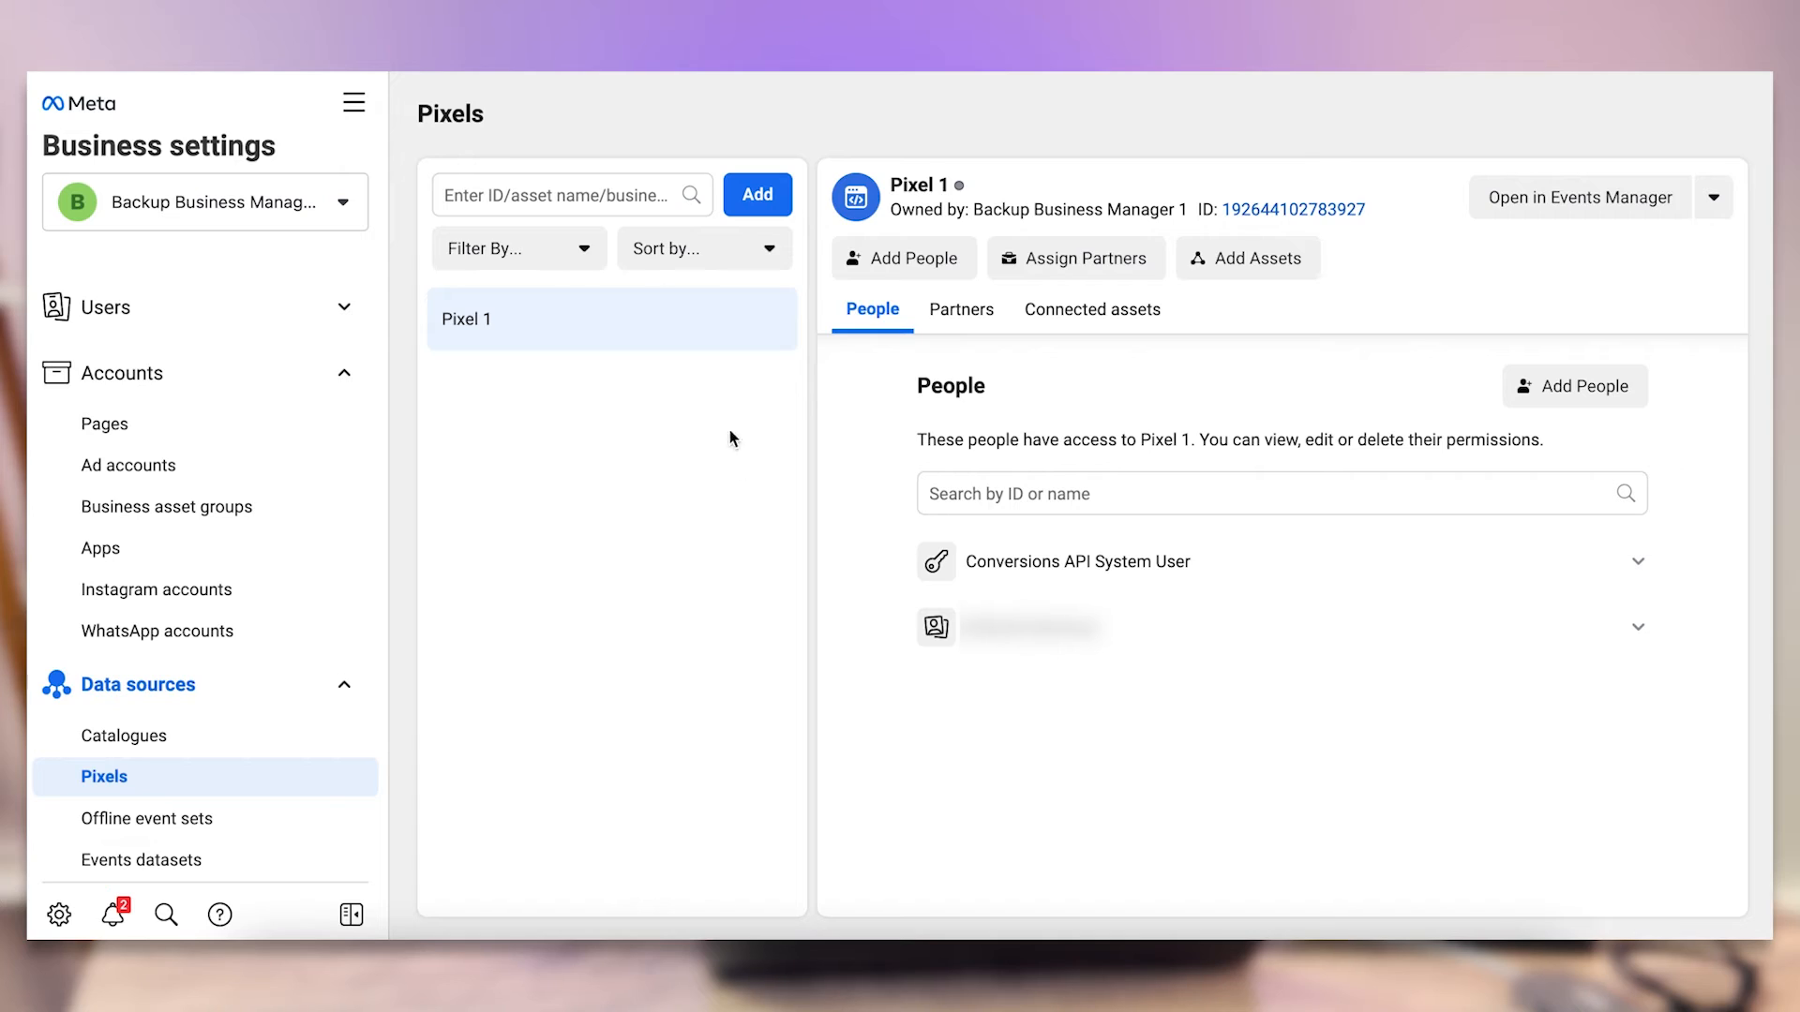
# Open the Events Manager overview and switch its business asset to the UKB 1 ad account
pyautogui.click(354, 111)
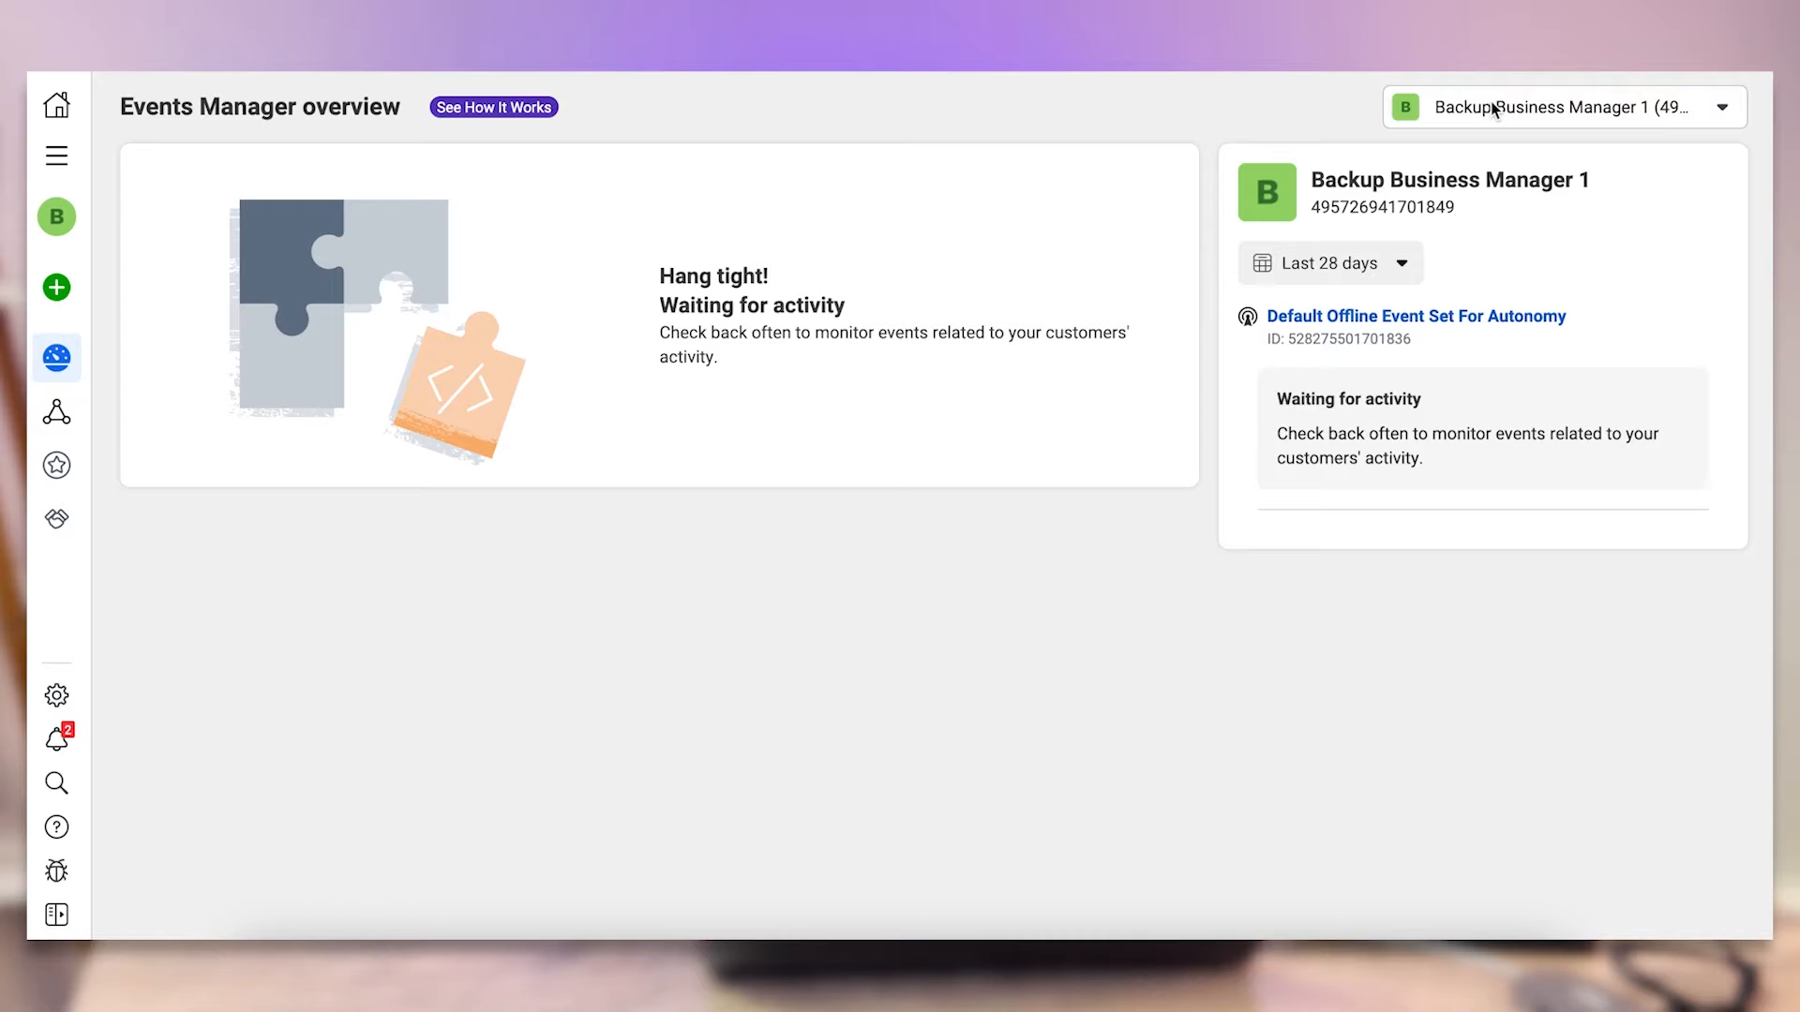
pyautogui.click(1494, 109)
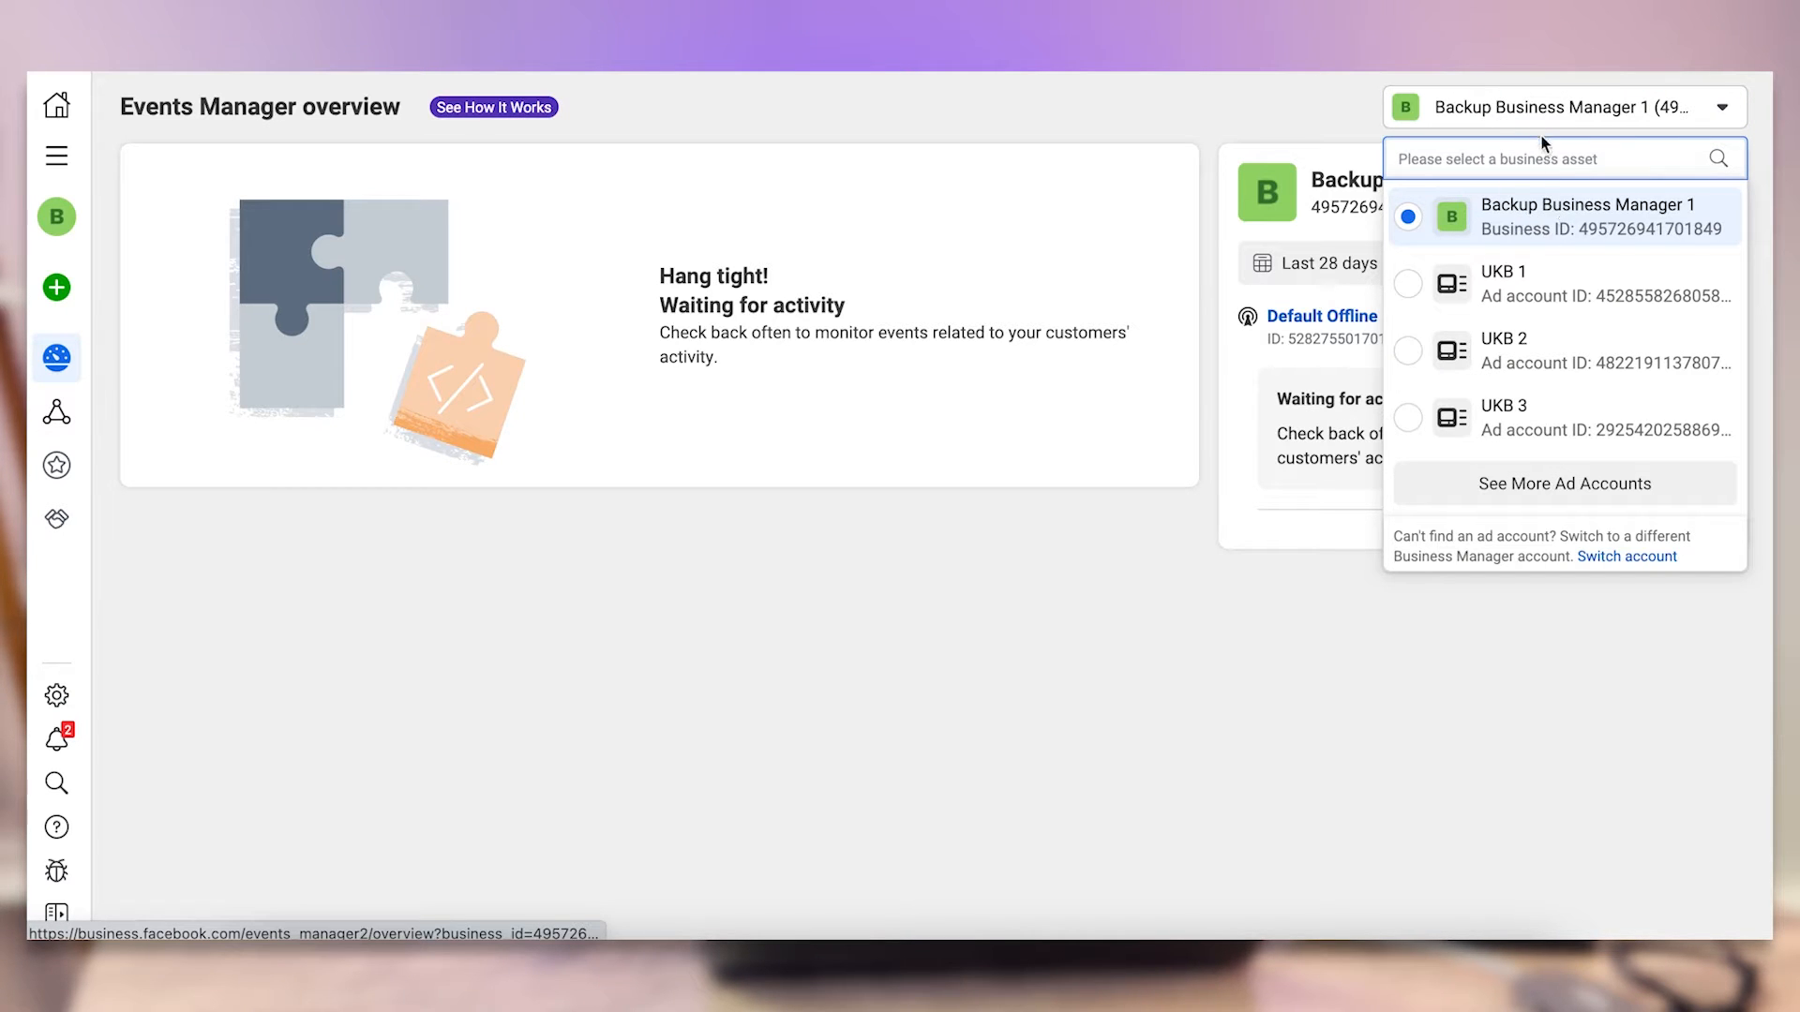
pyautogui.click(1517, 294)
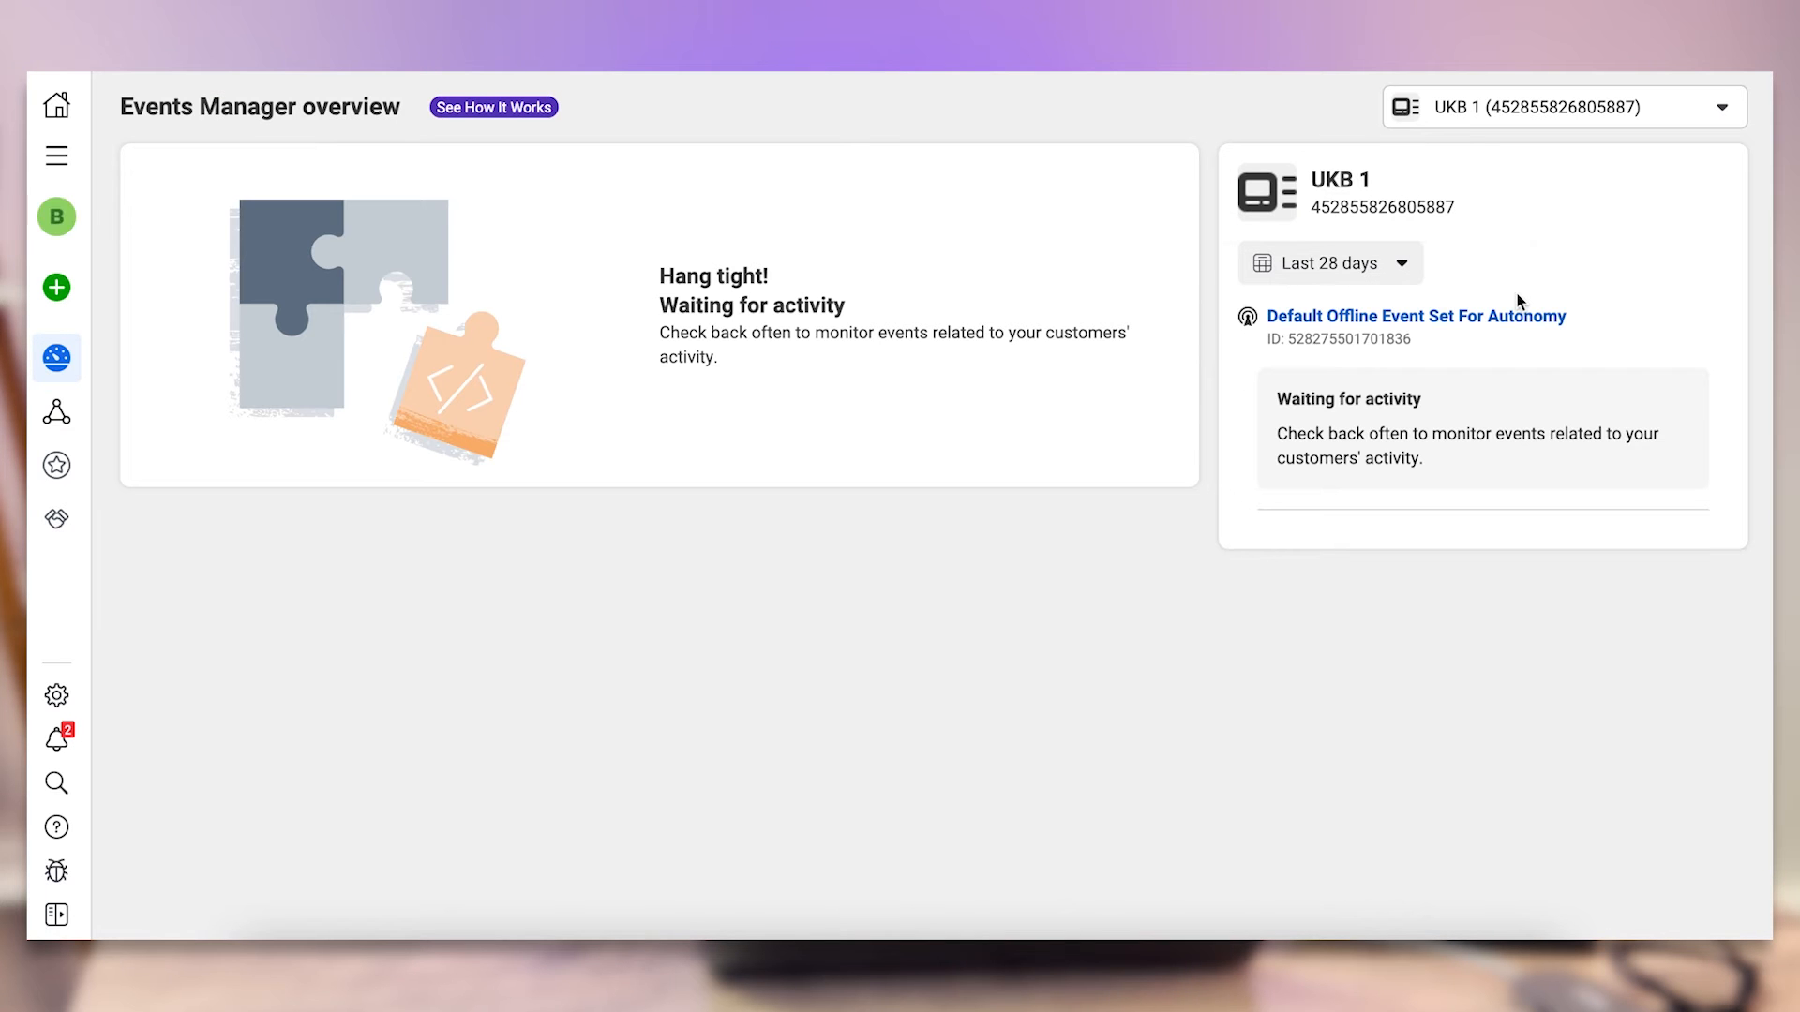
pyautogui.moveTo(55, 279)
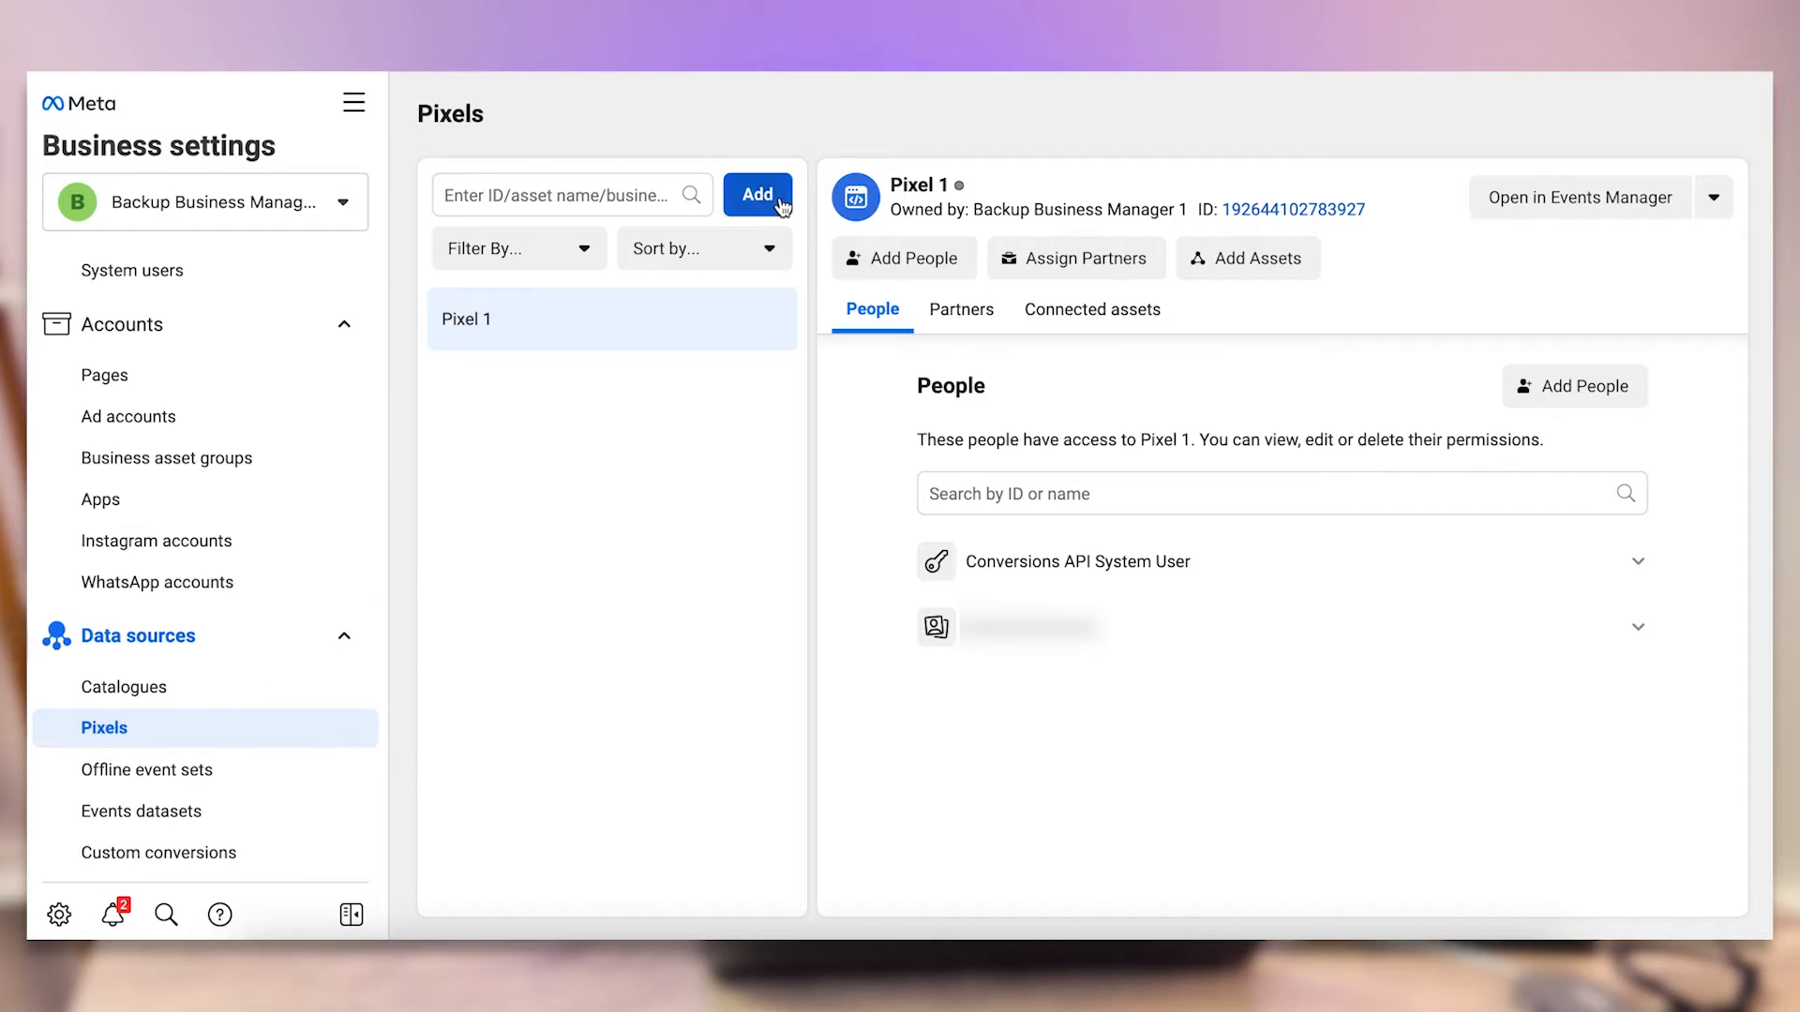
# Add a new pixel named "Pixel 2" in the business settings, without a website URL
pyautogui.click(769, 195)
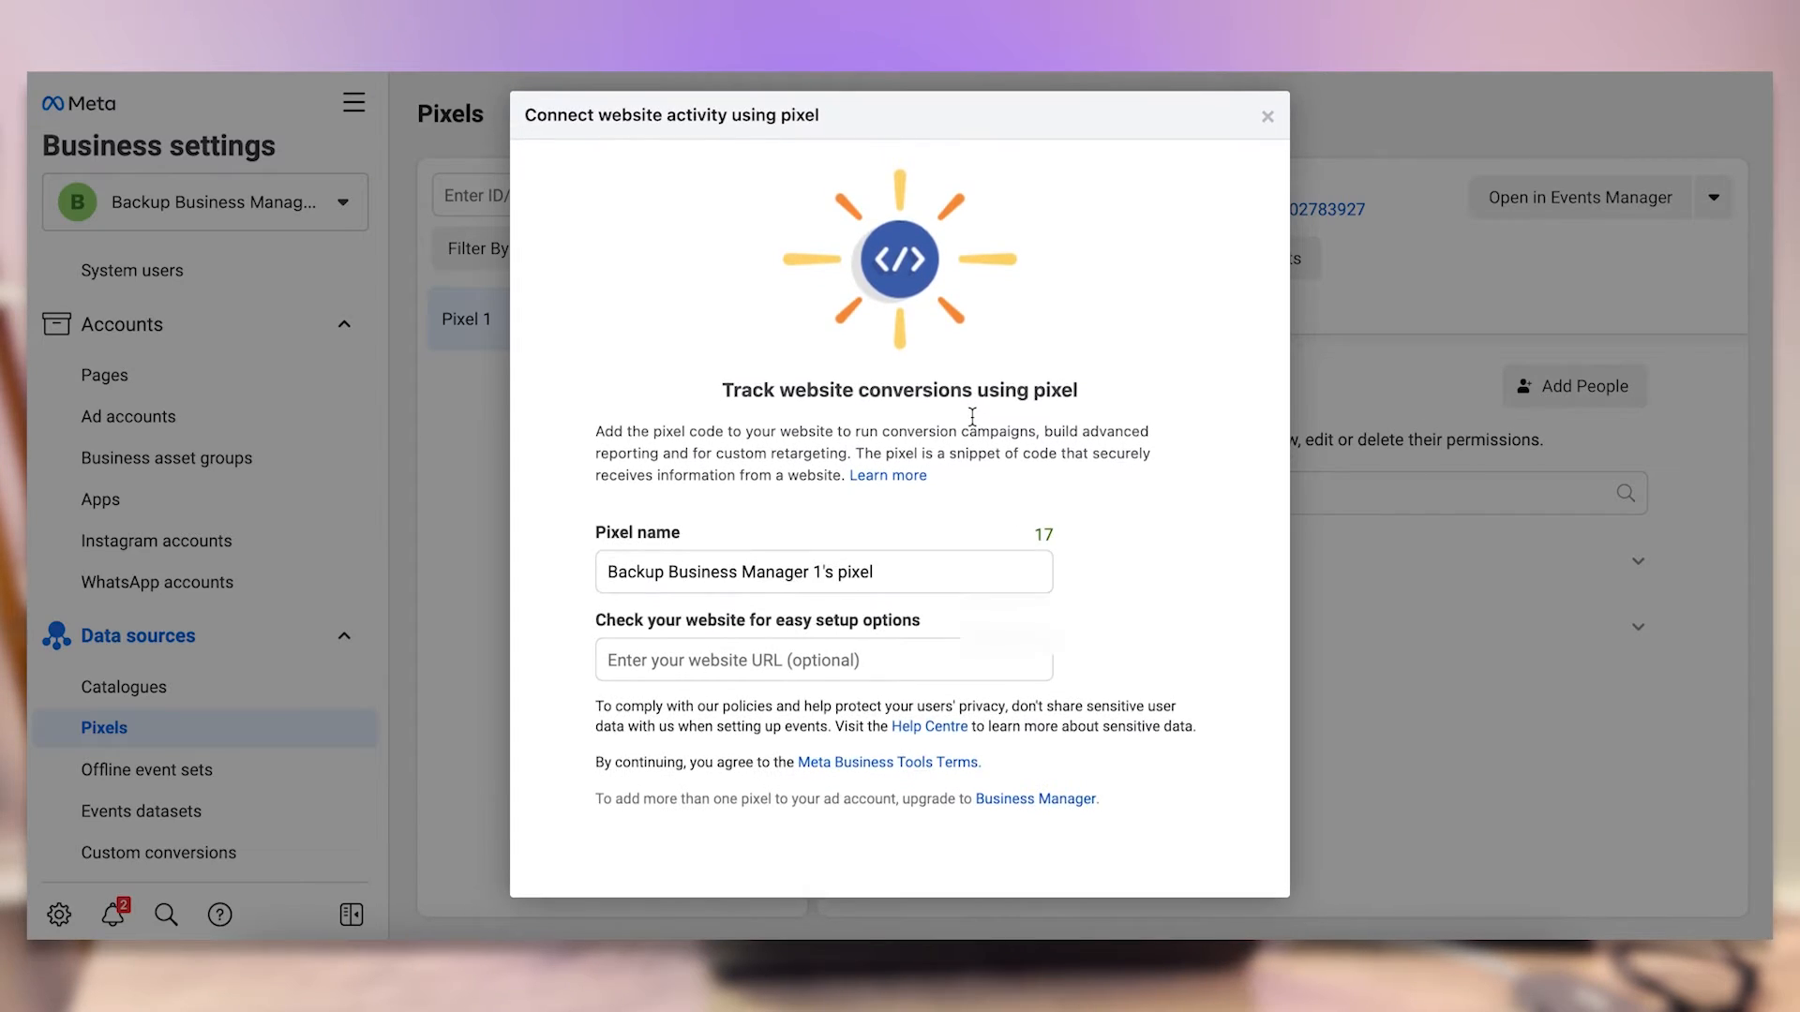
pyautogui.click(716, 580)
pyautogui.hotkey('ctrl', 'a')
pyautogui.write('P')
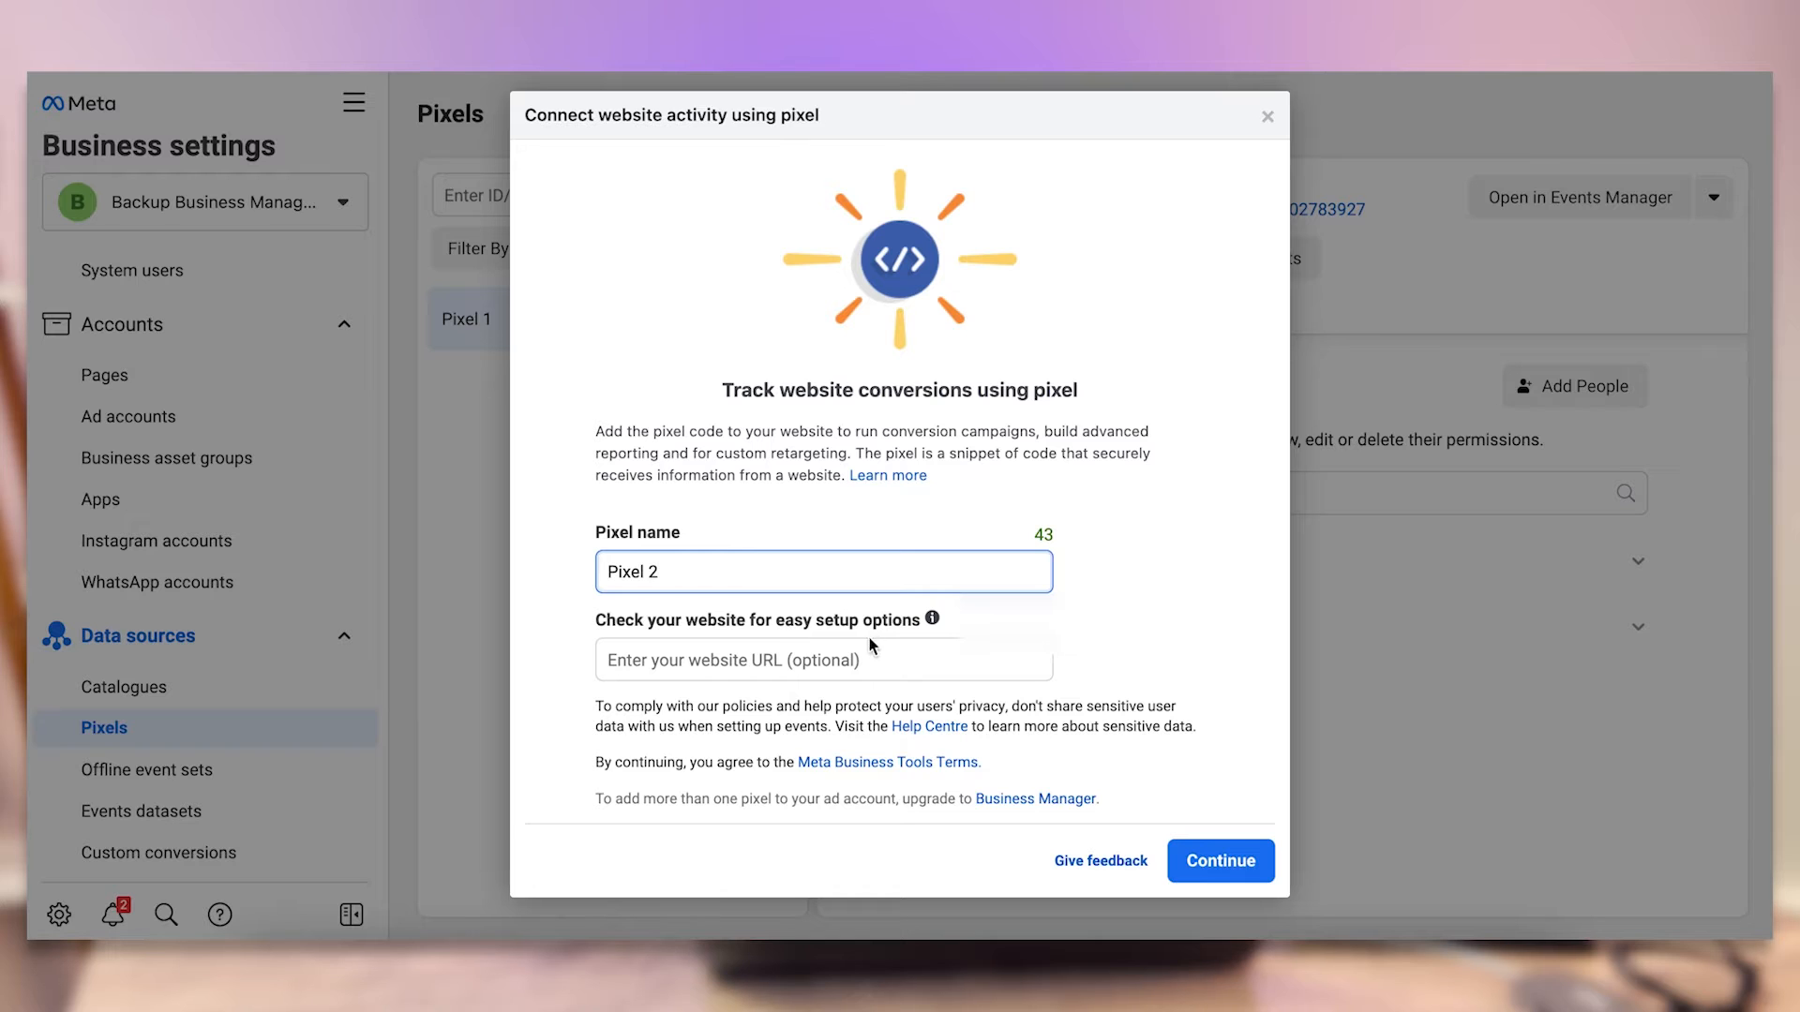
pyautogui.write('ixel 2')
pyautogui.click(1178, 853)
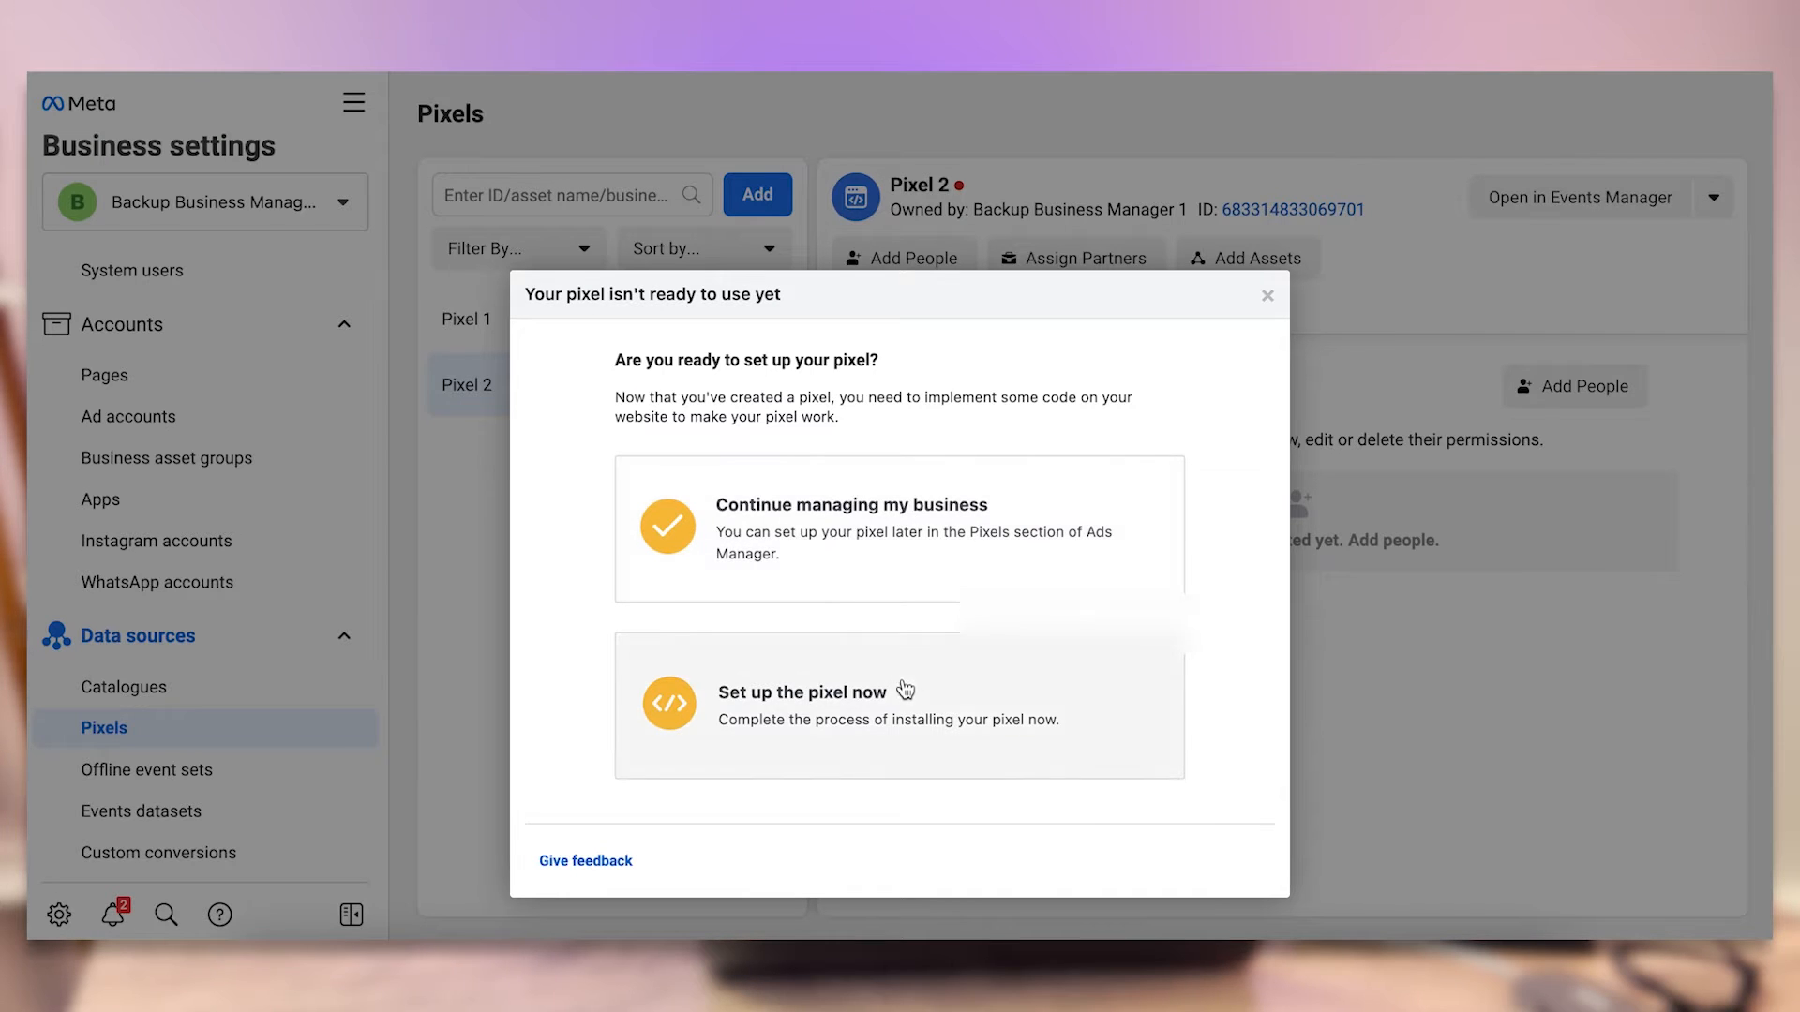
# Set up Pixel 2 now and choose to manually add the pixel code to the website
pyautogui.click(859, 703)
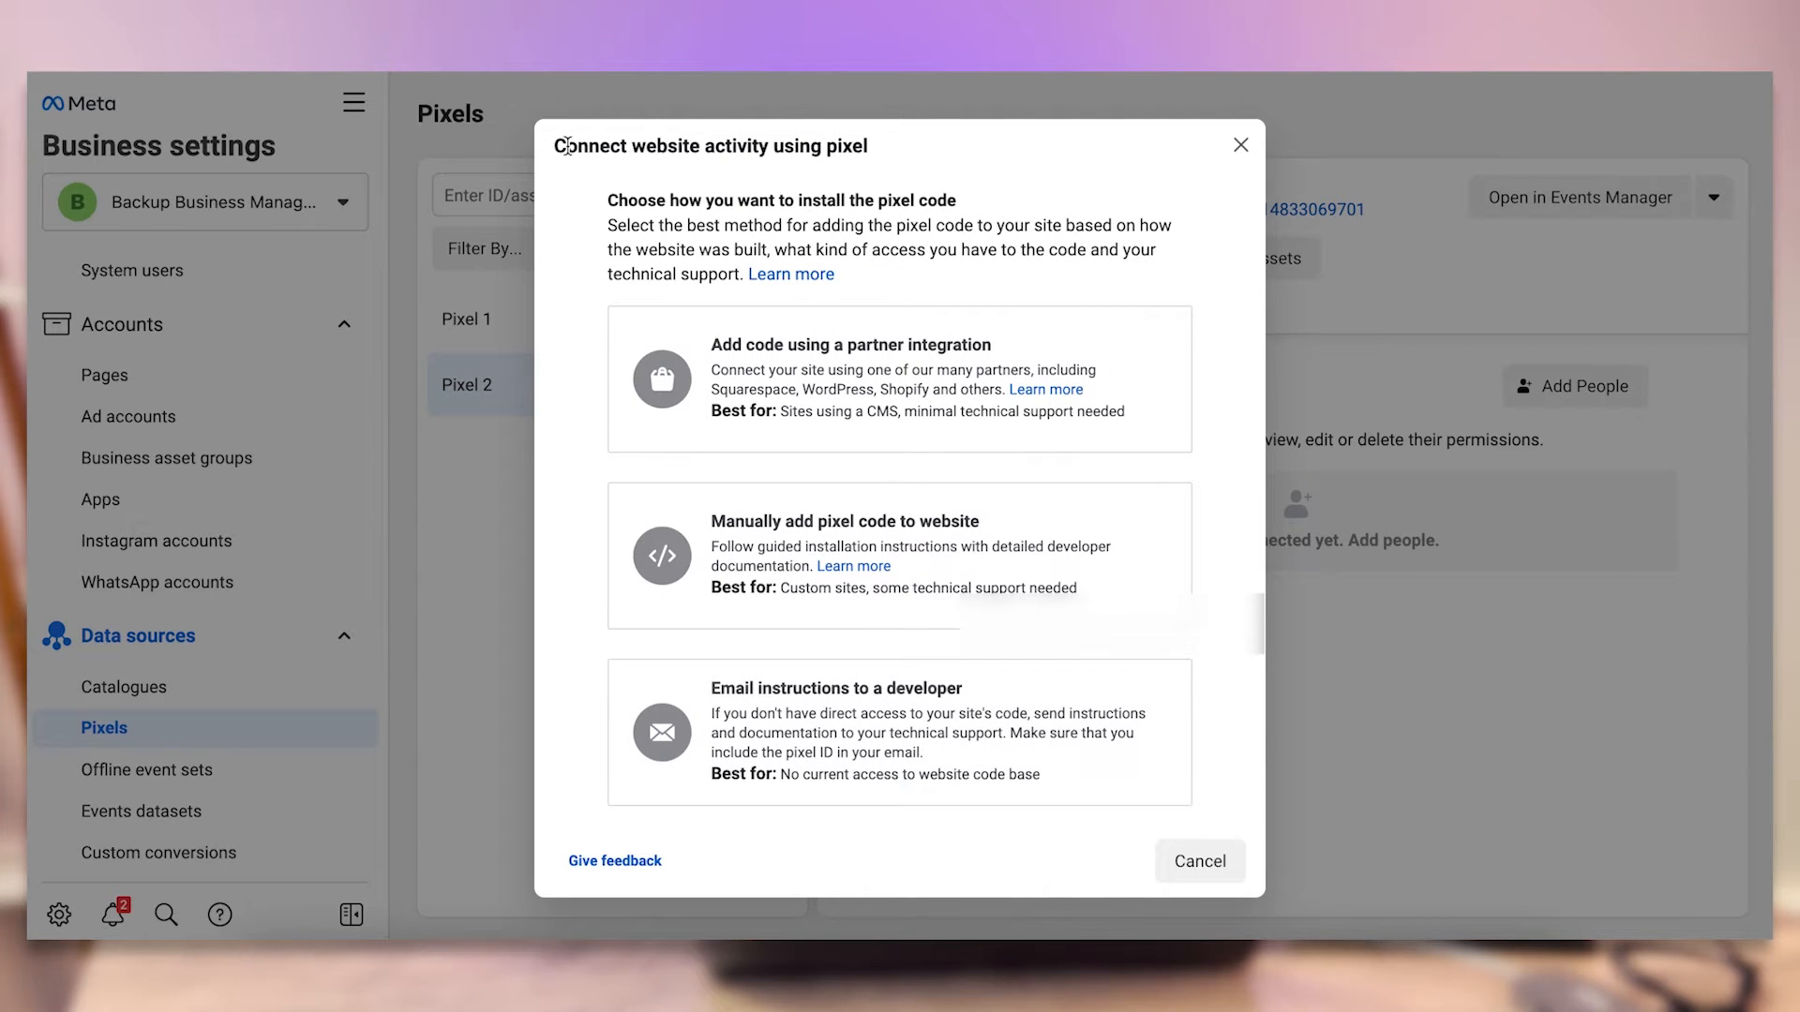
pyautogui.moveTo(591, 141); pyautogui.dragTo(881, 152)
pyautogui.click(896, 151)
pyautogui.scroll(-1, 942, 365)
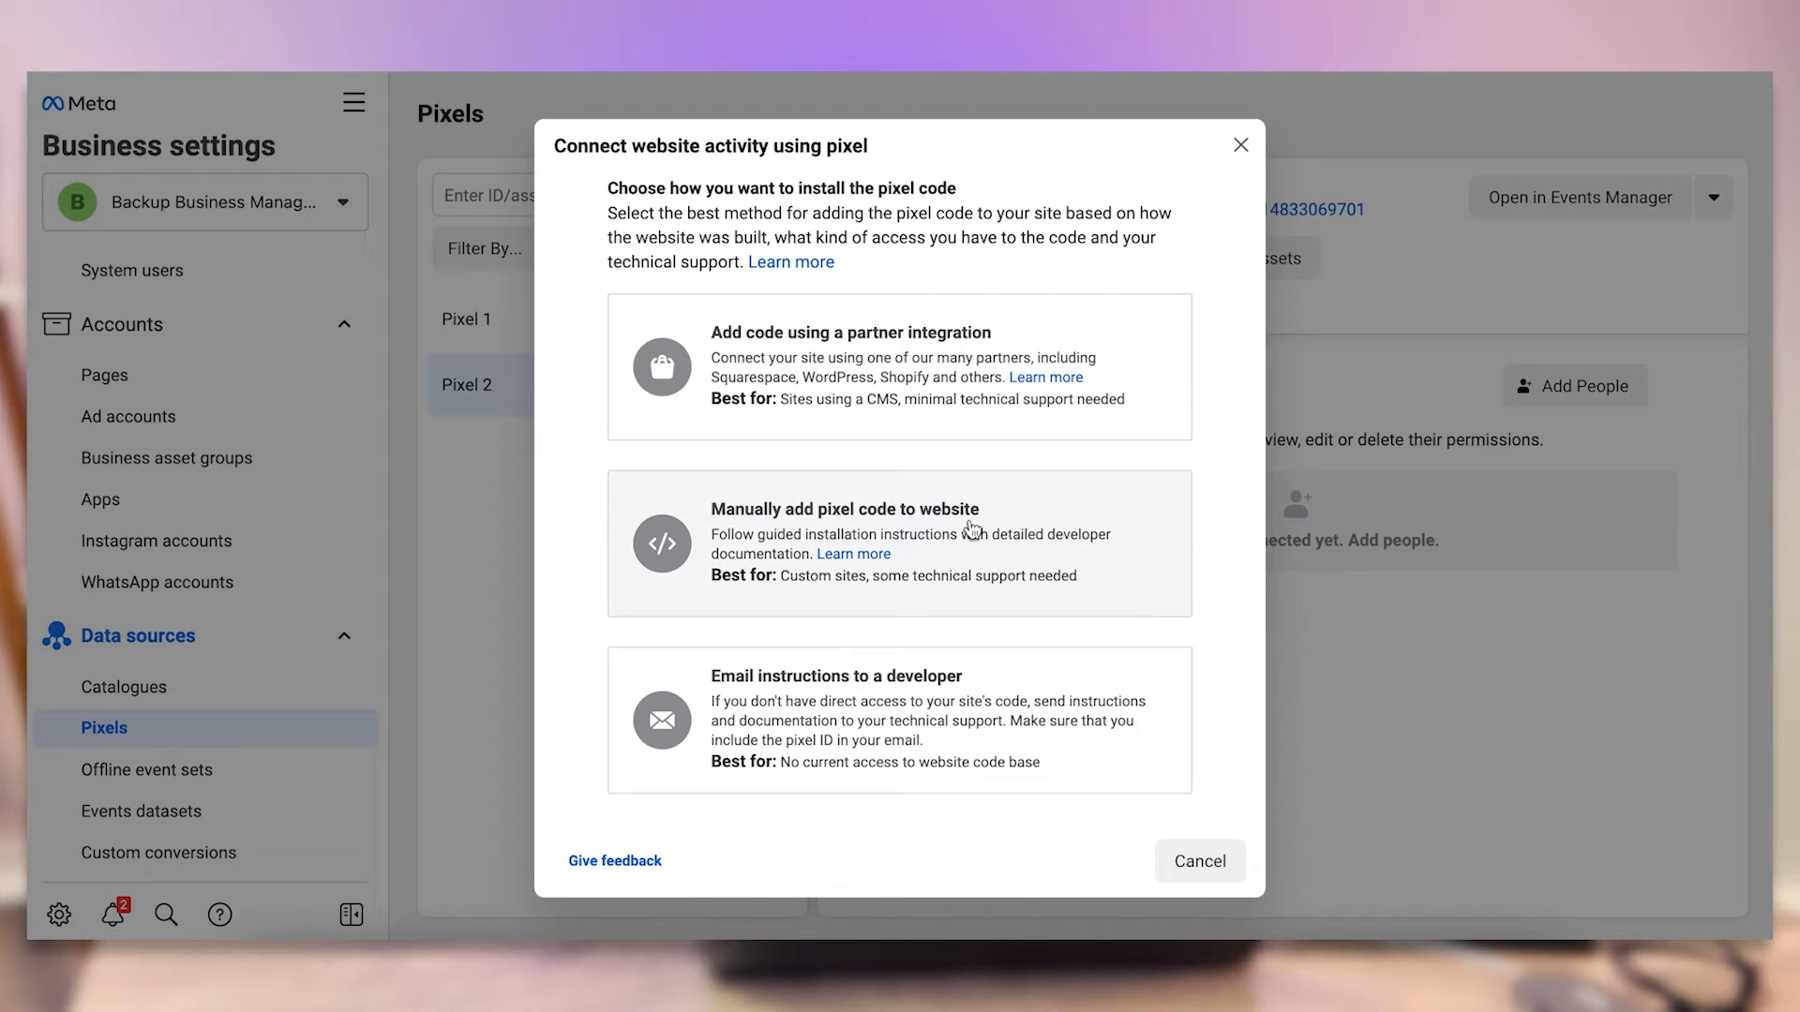
pyautogui.click(1007, 515)
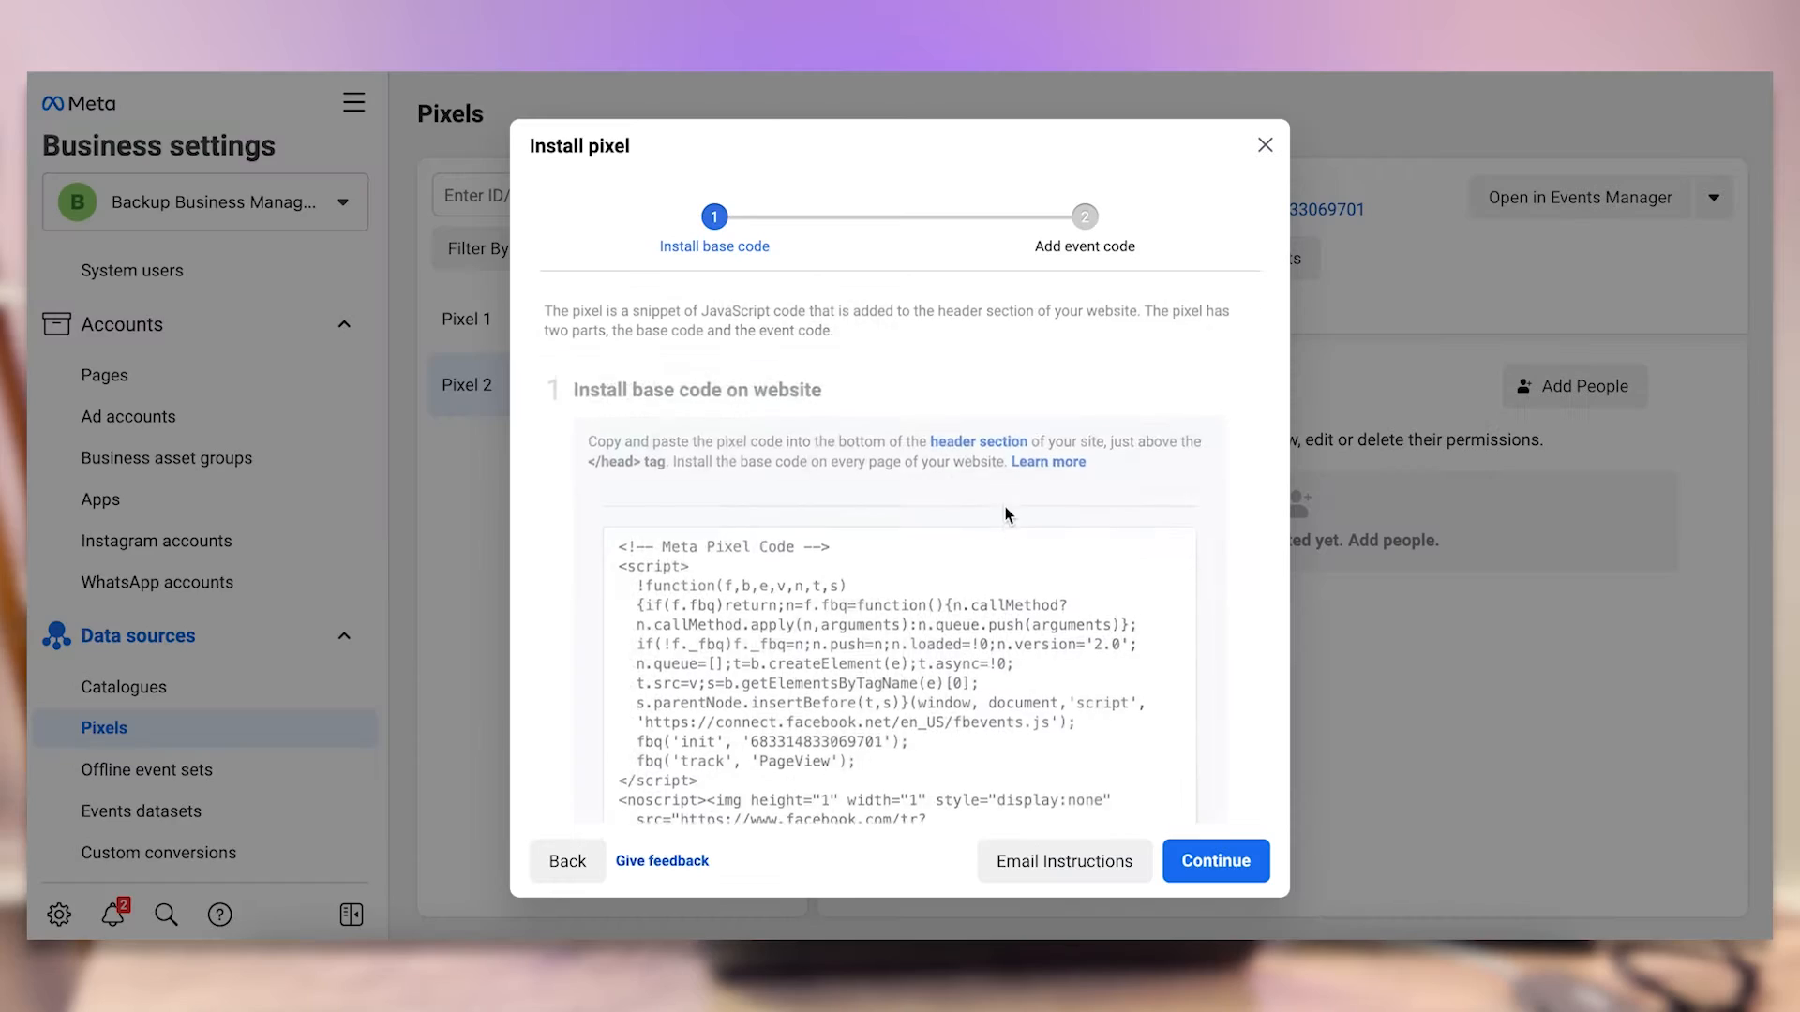
# Copy the Meta Pixel base code to the clipboard
pyautogui.scroll(-2, 1004, 515)
pyautogui.scroll(-3, 895, 562)
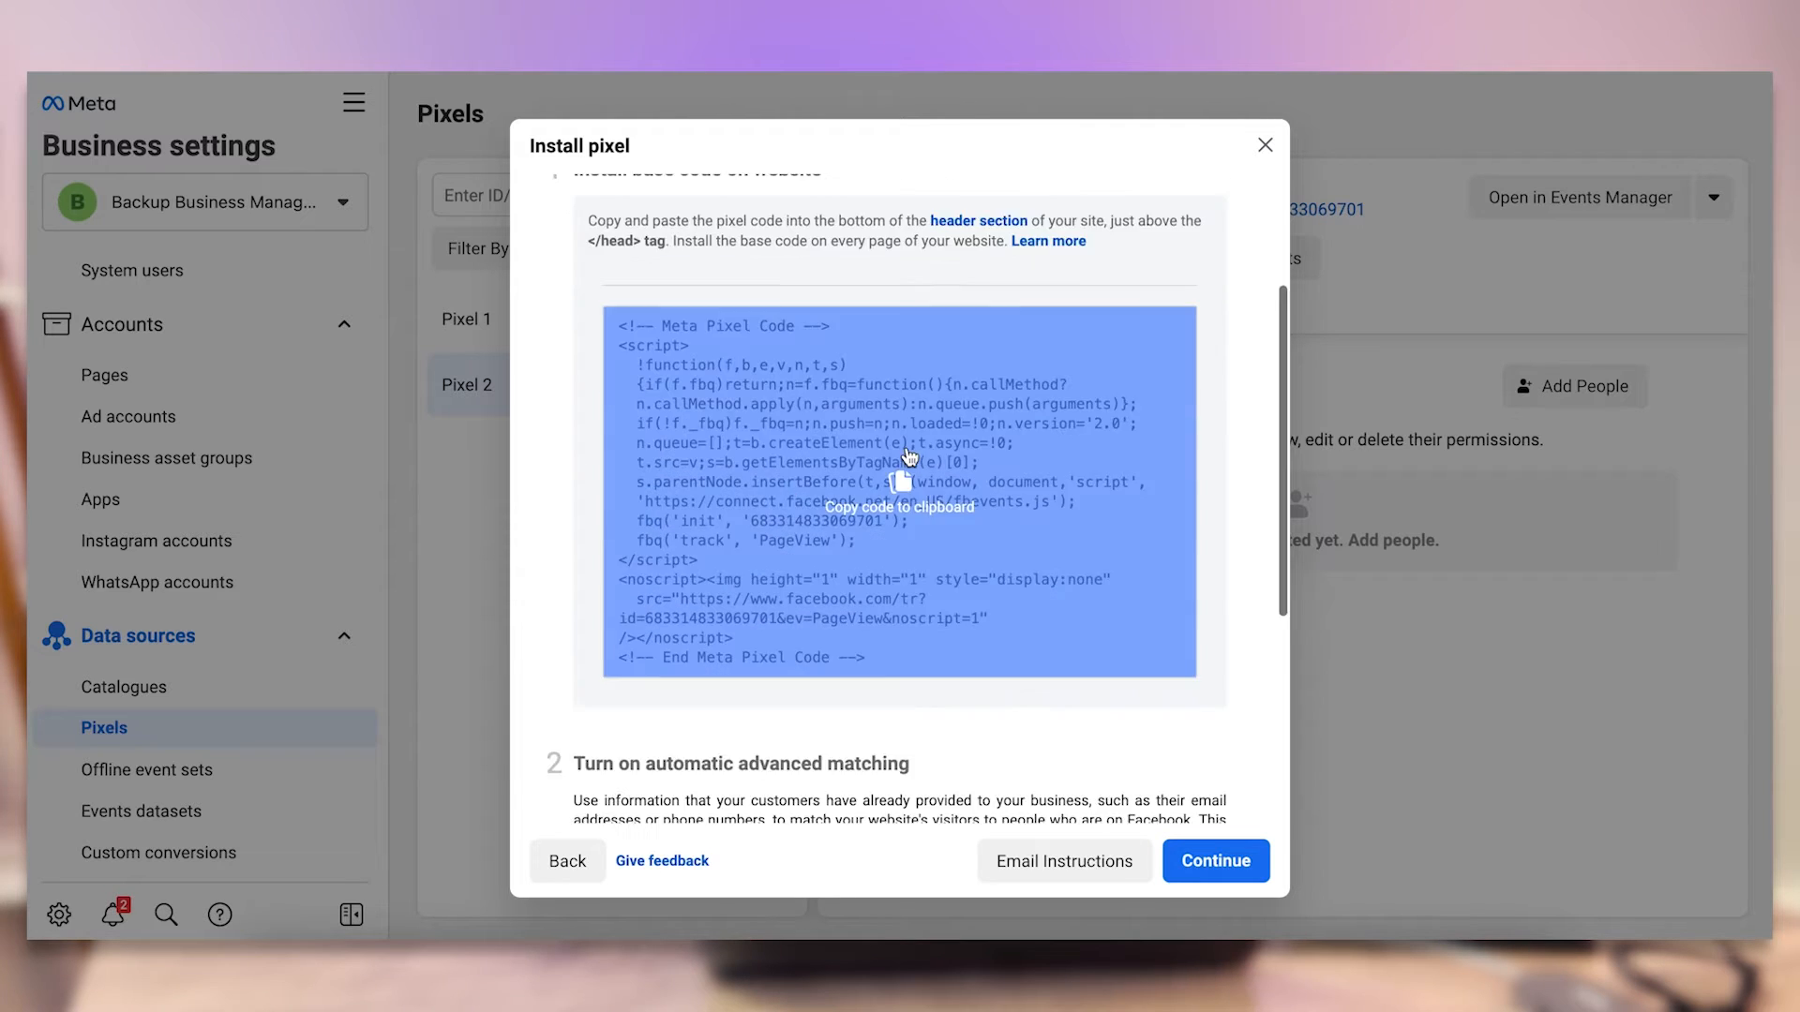
pyautogui.scroll(-2, 895, 634)
pyautogui.scroll(3, 895, 563)
pyautogui.click(885, 416)
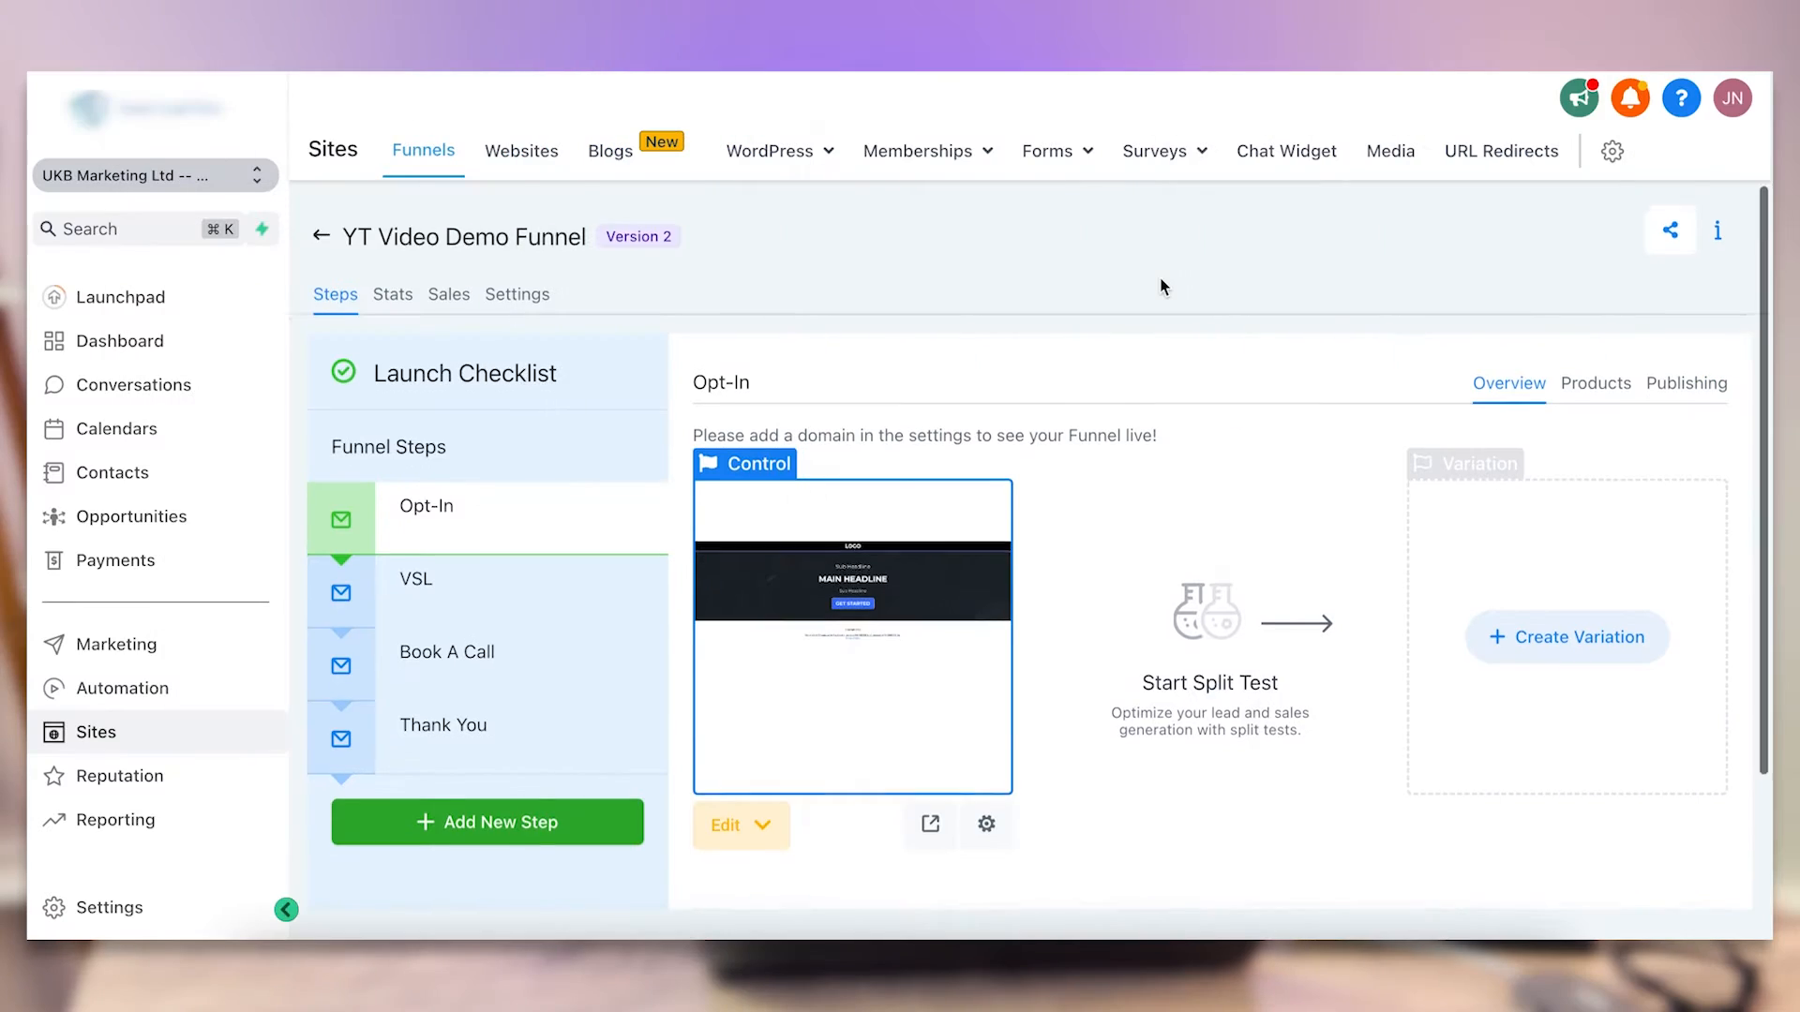
# Switch to the funnel builder and examine the Opt-In, VSL, Book A Call and Thank You steps of YT Video Demo Funnel
pyautogui.scroll(-1, 1161, 286)
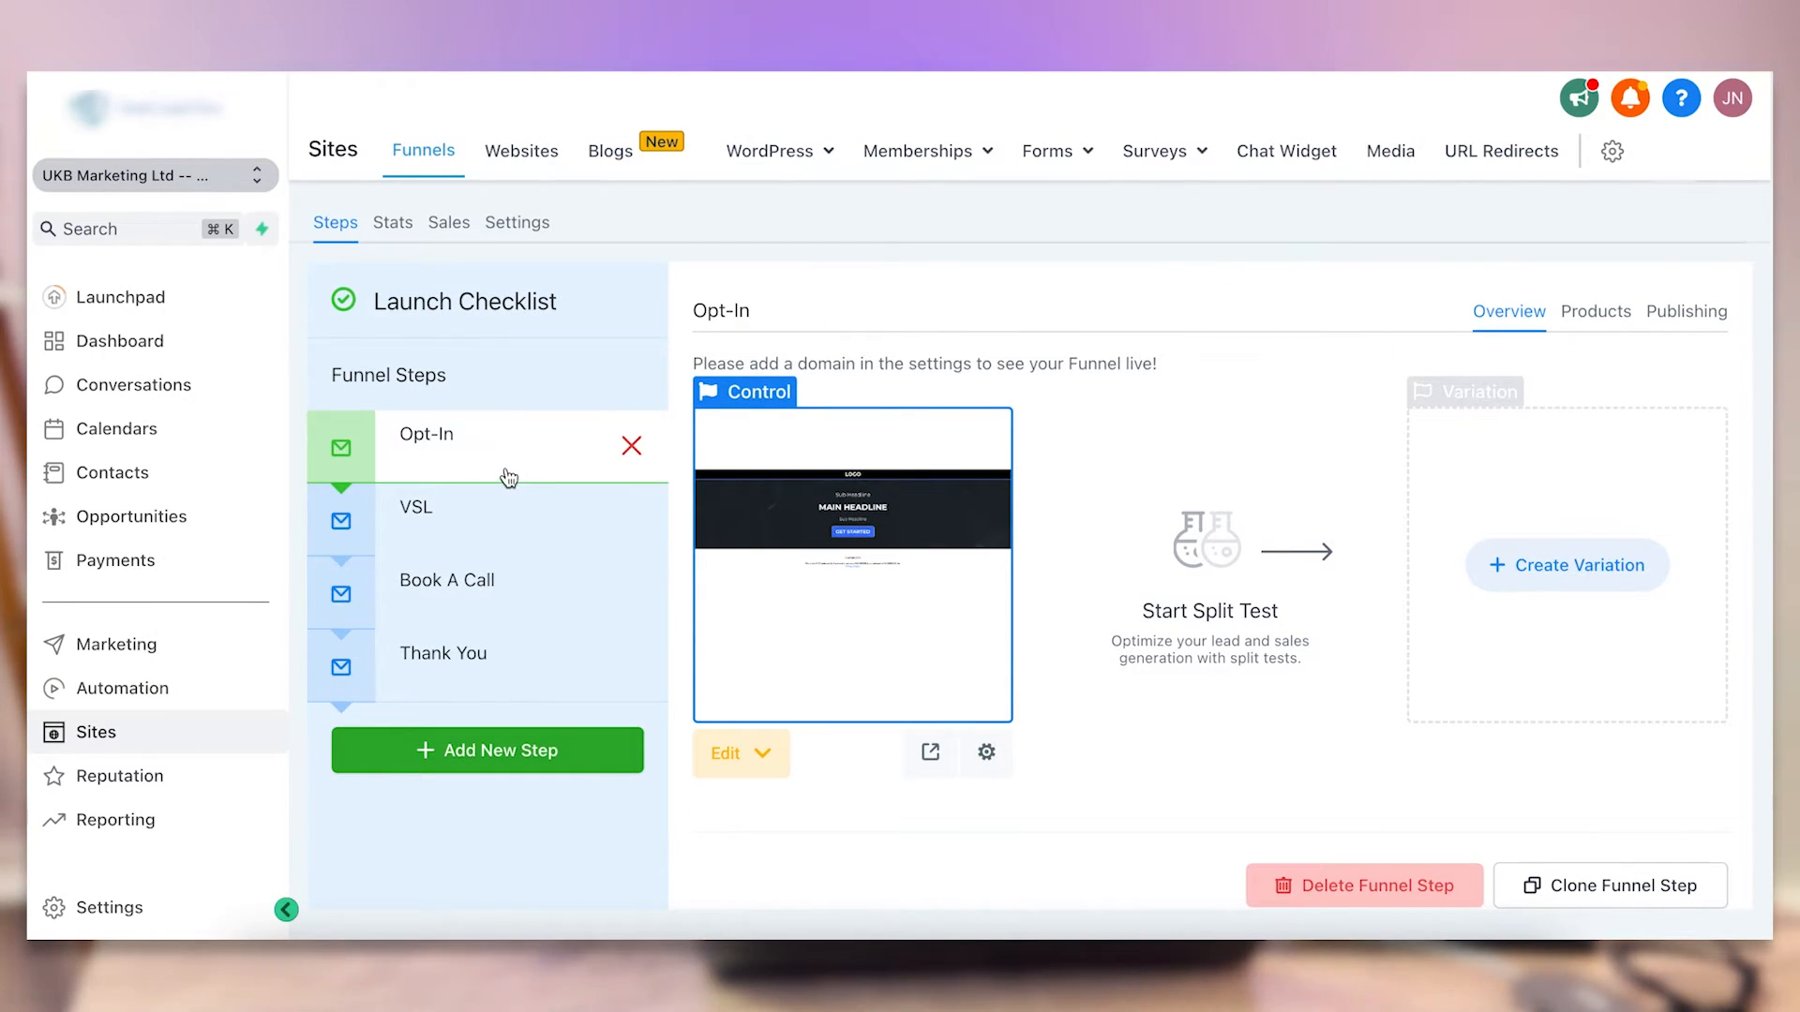
pyautogui.click(478, 508)
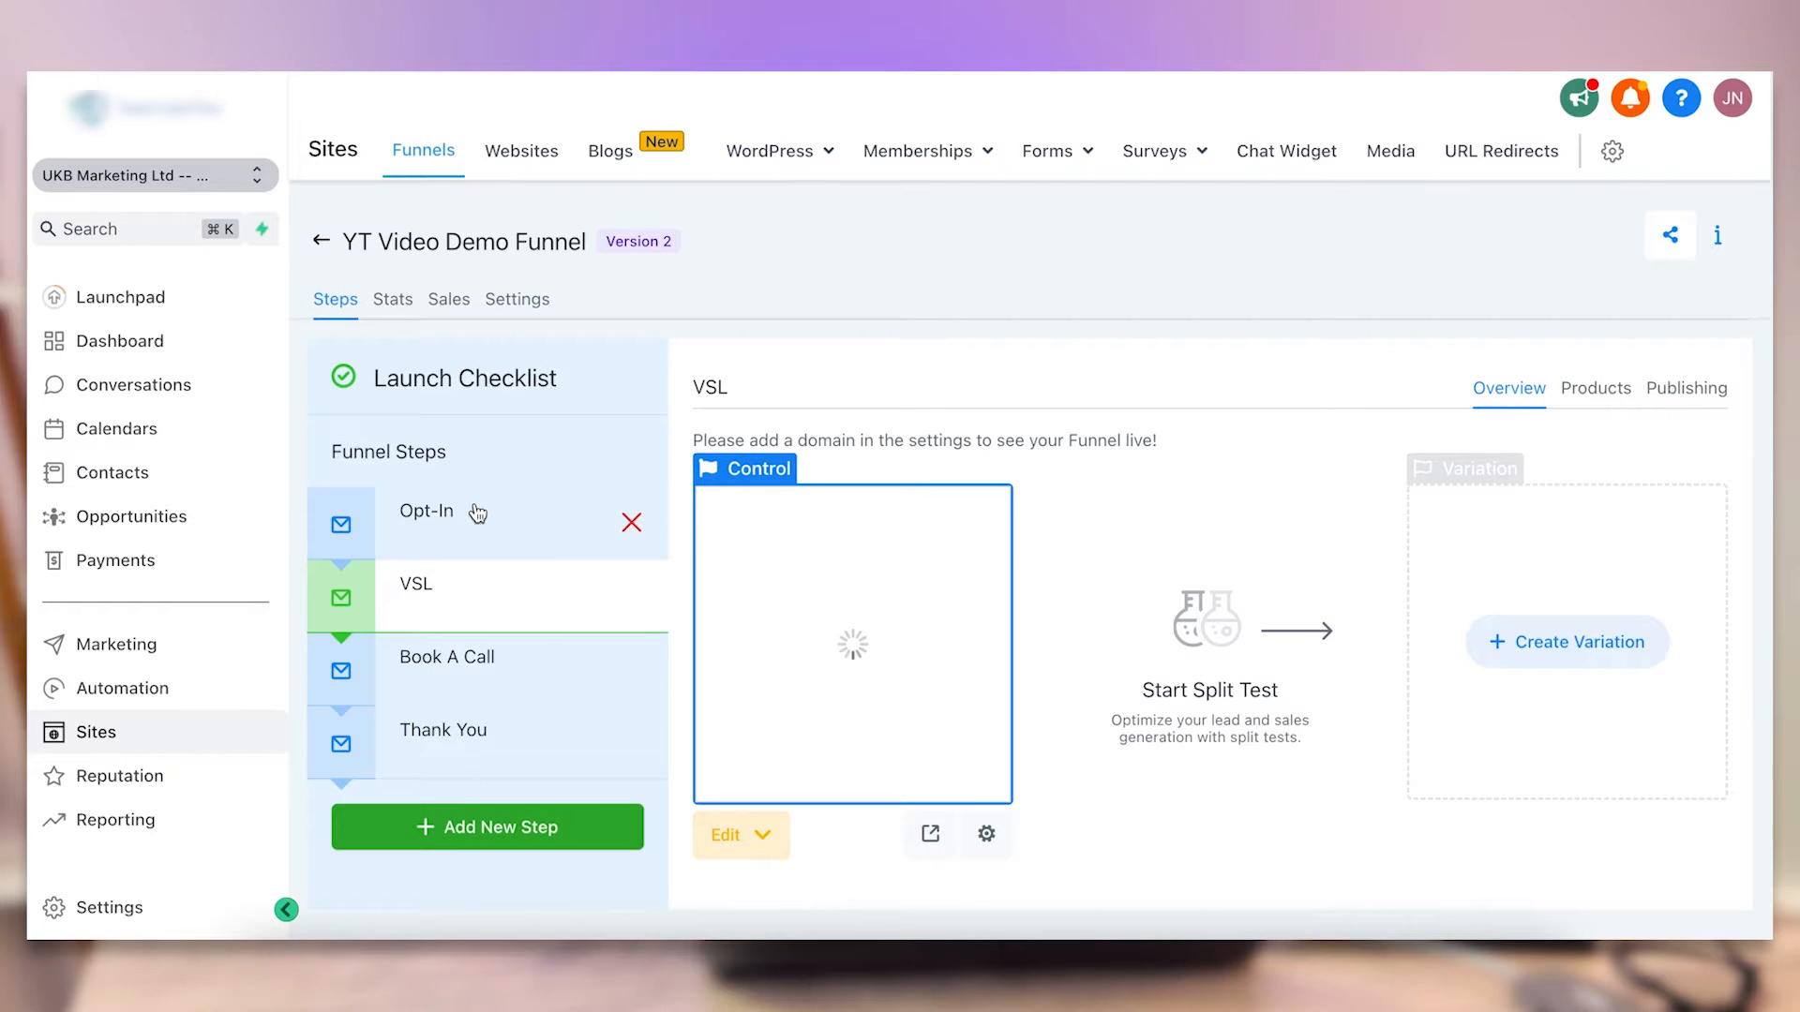
pyautogui.scroll(-2, 487, 525)
pyautogui.click(505, 546)
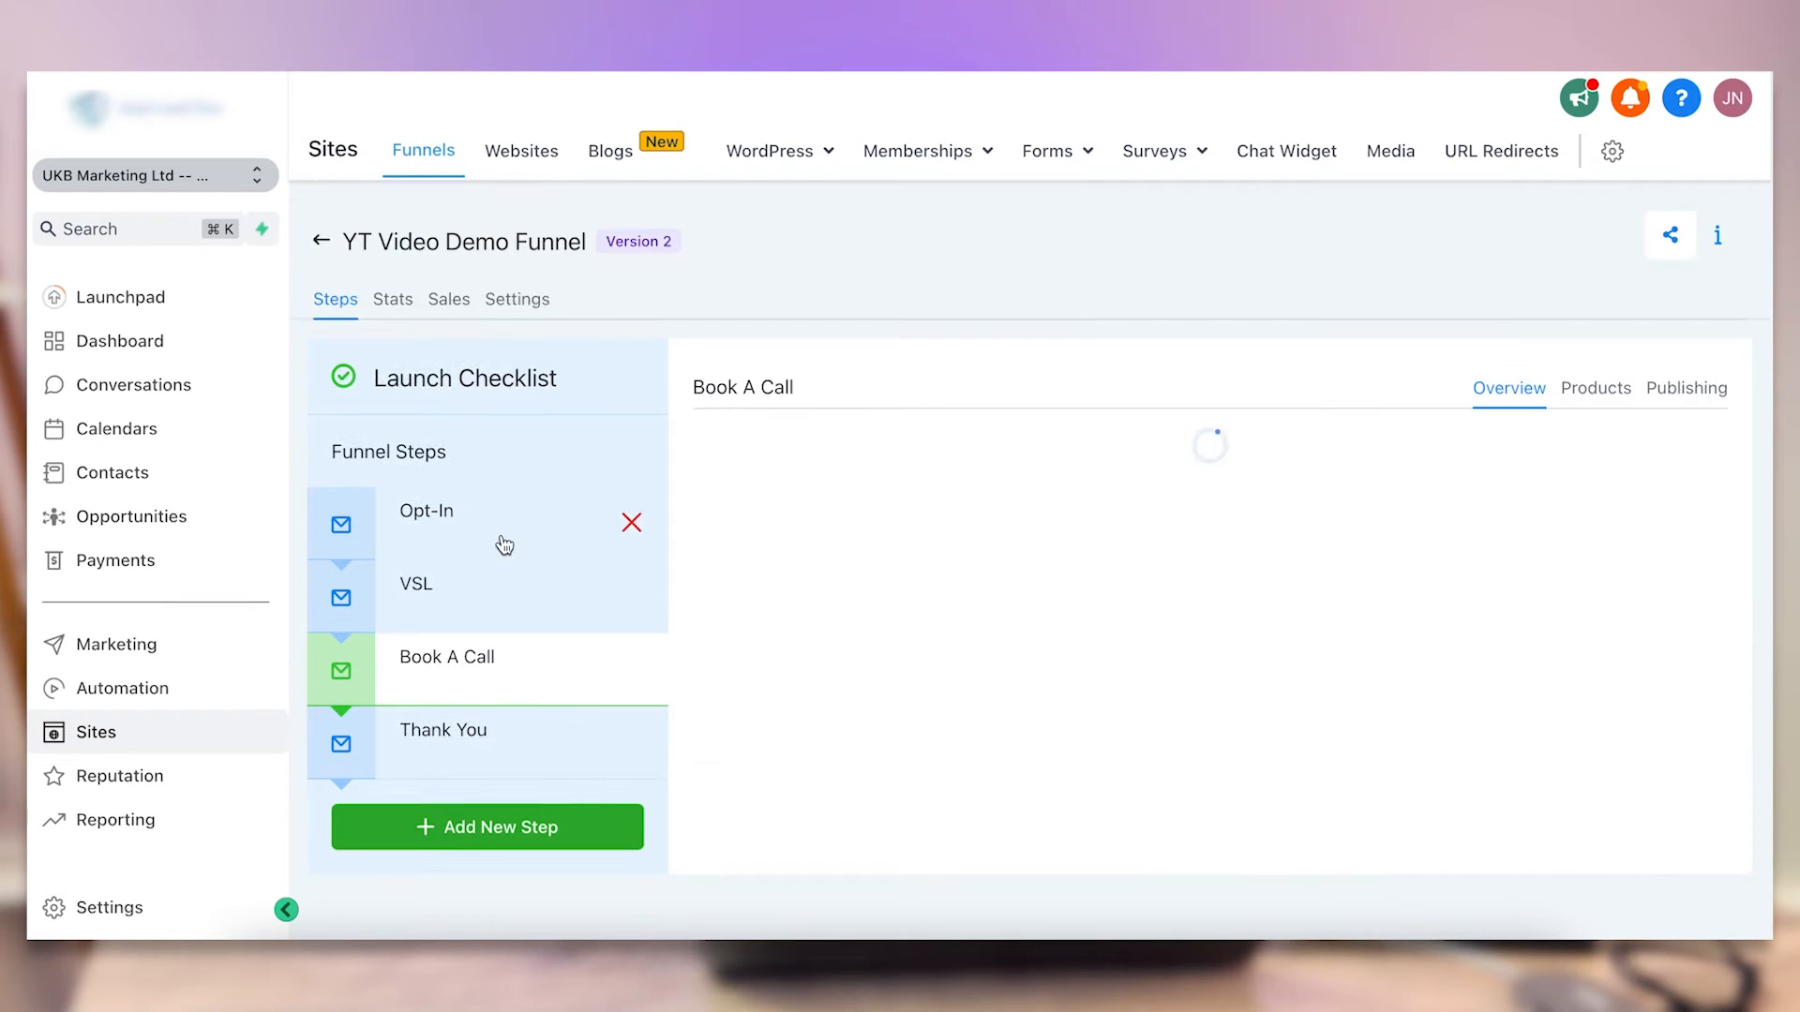
pyautogui.scroll(-2, 503, 545)
pyautogui.click(505, 640)
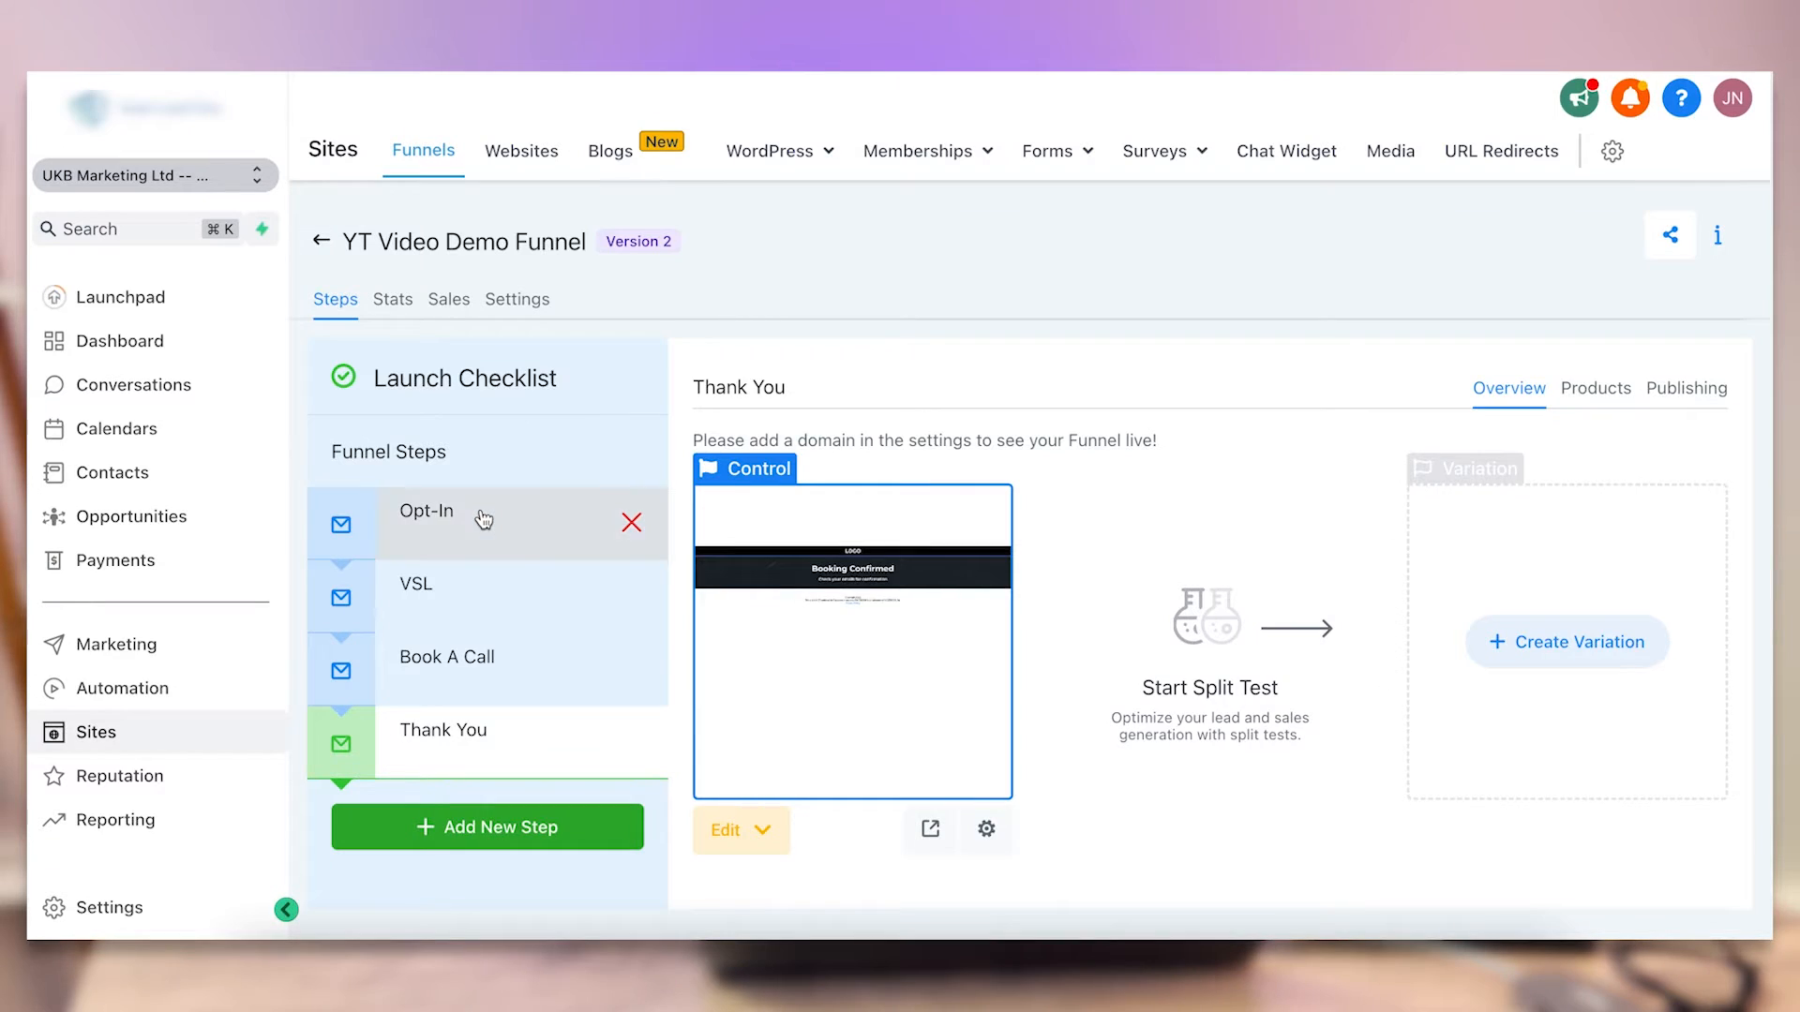
pyautogui.click(484, 519)
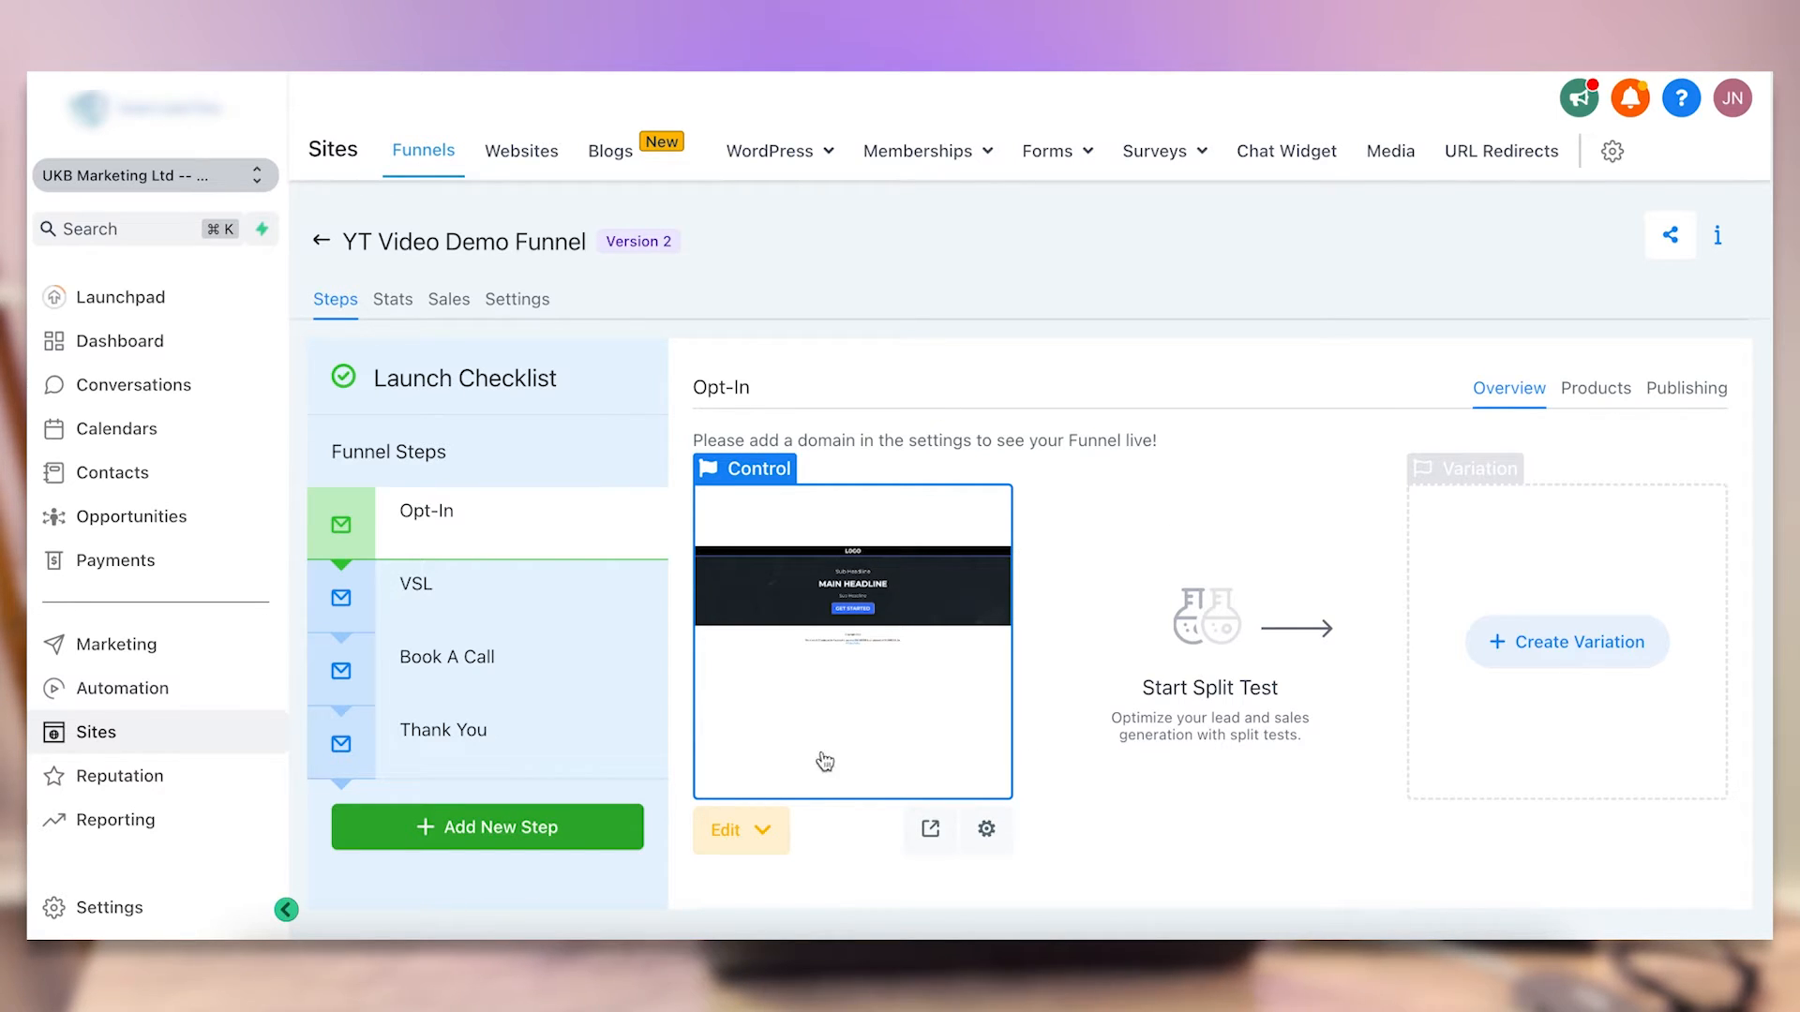
pyautogui.click(485, 594)
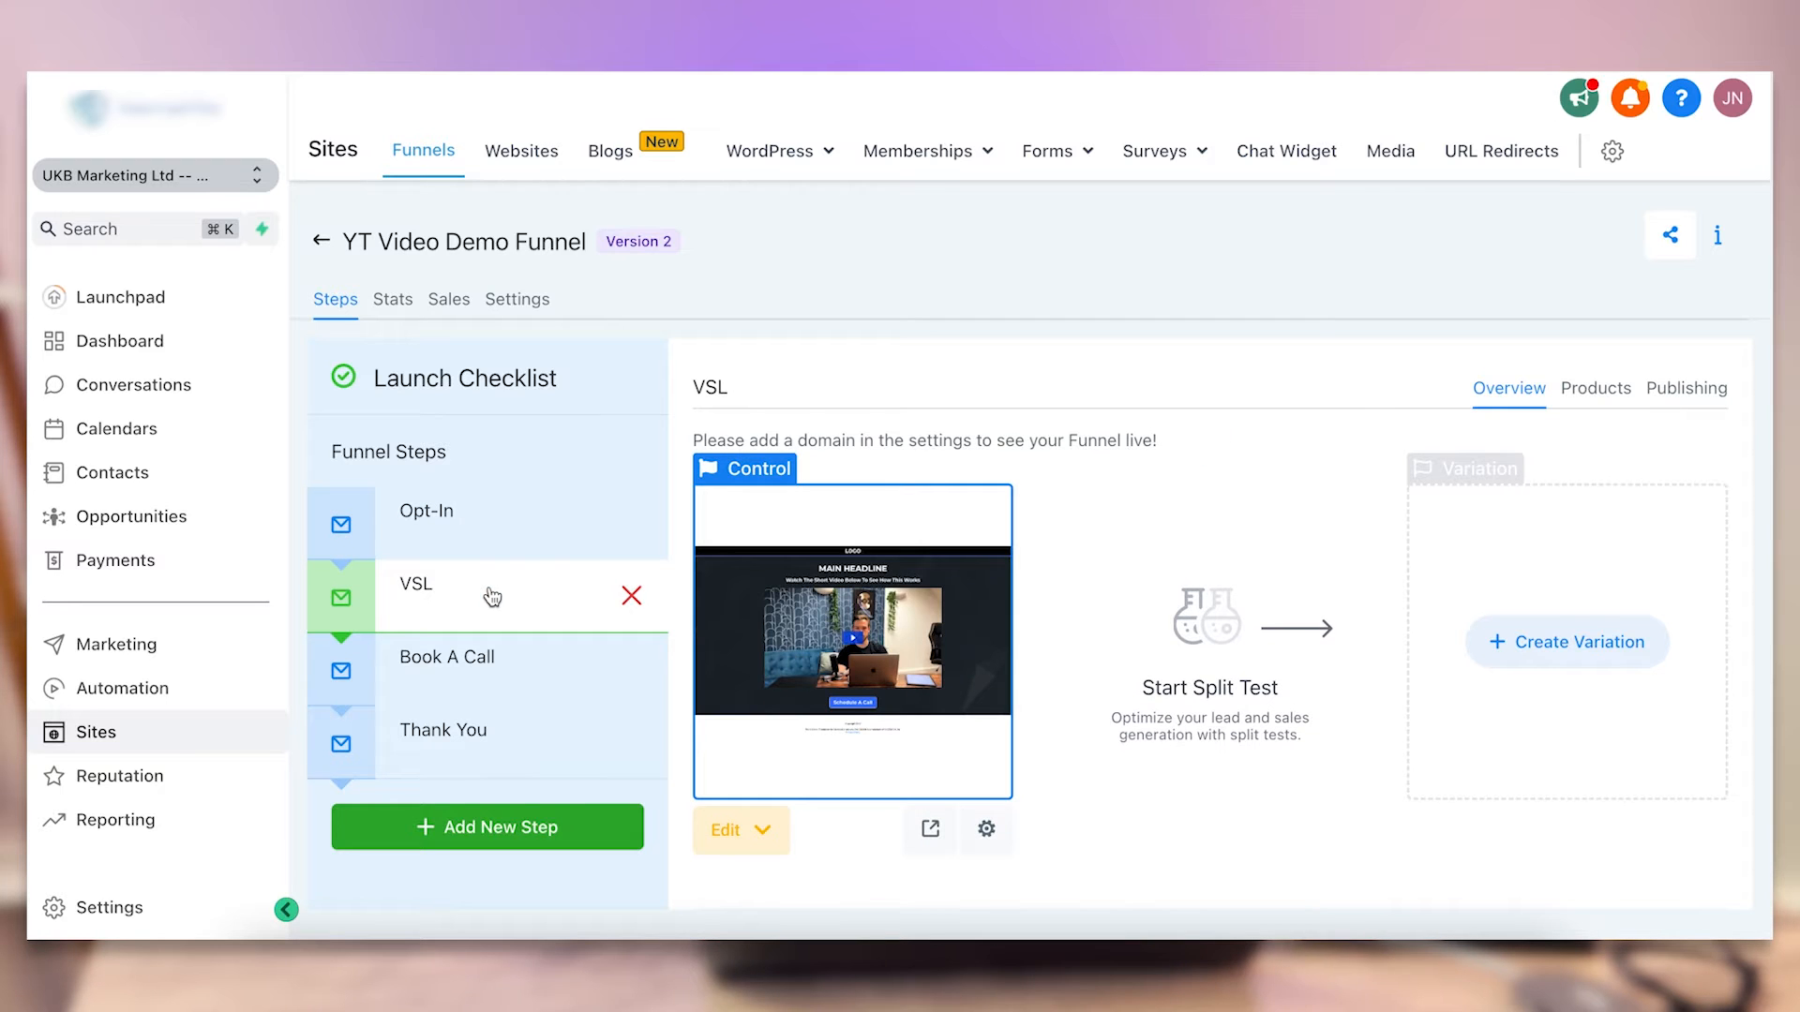
pyautogui.click(493, 677)
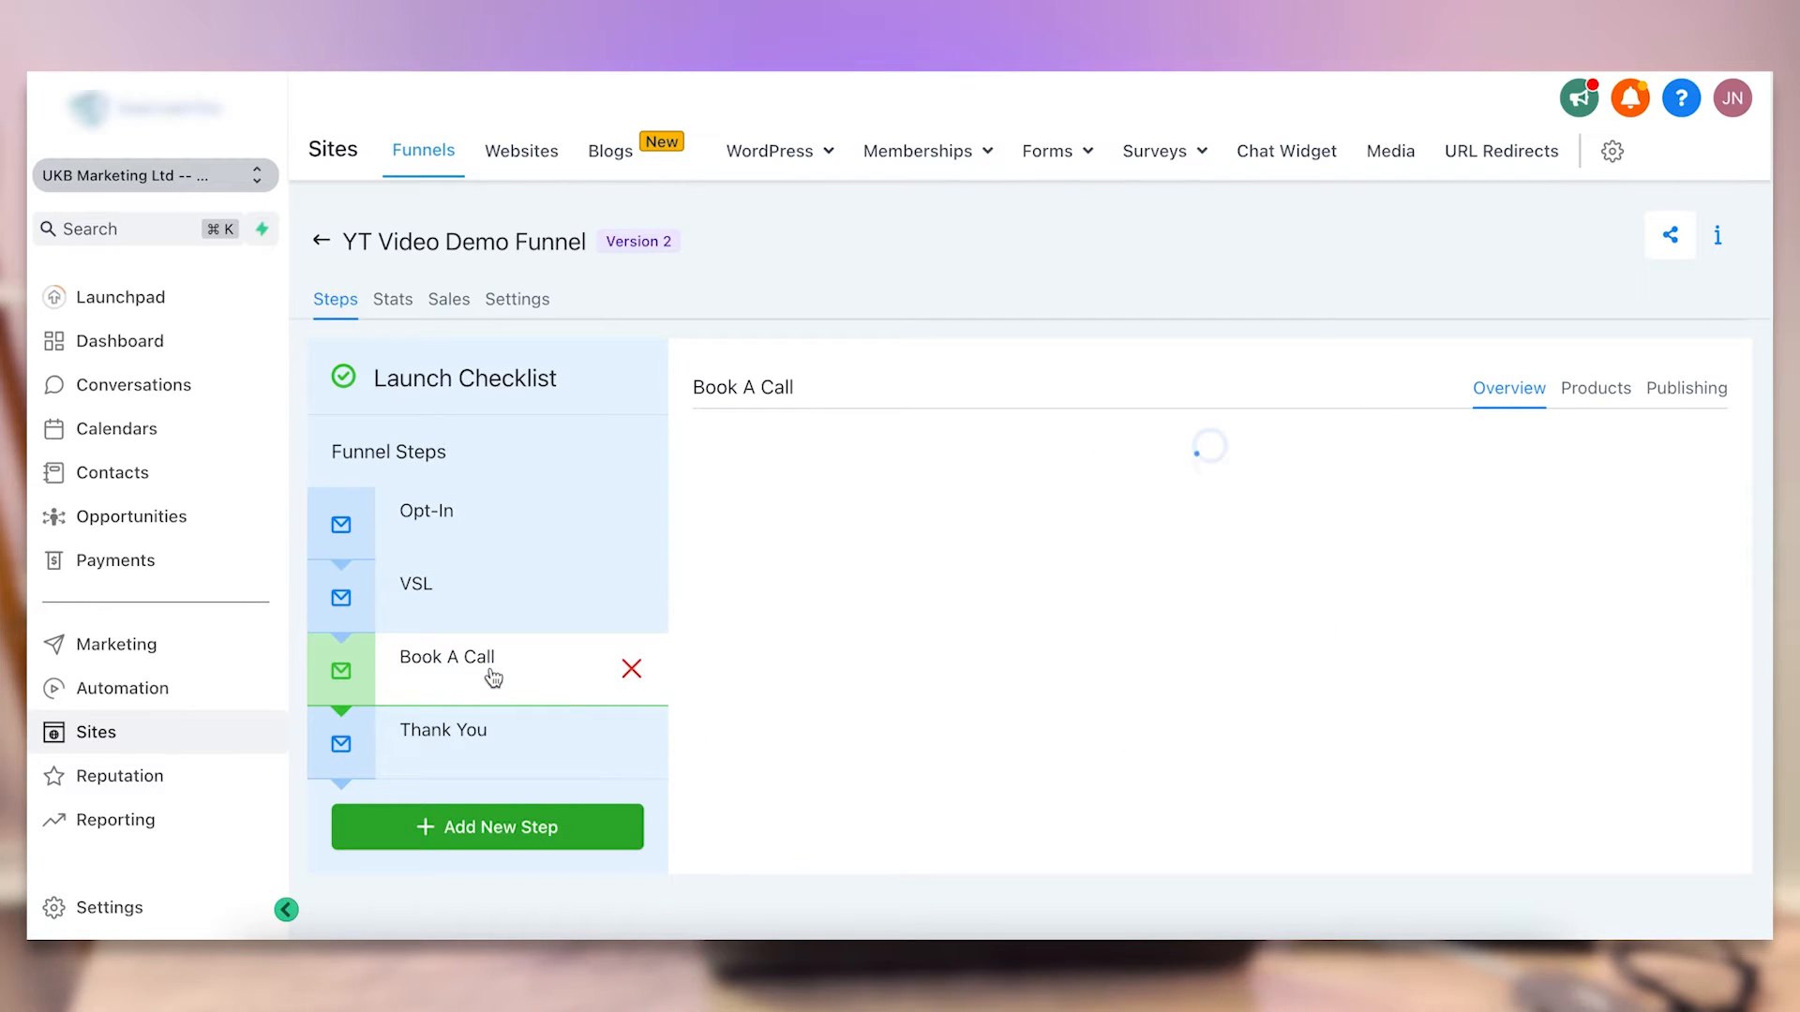
pyautogui.click(449, 750)
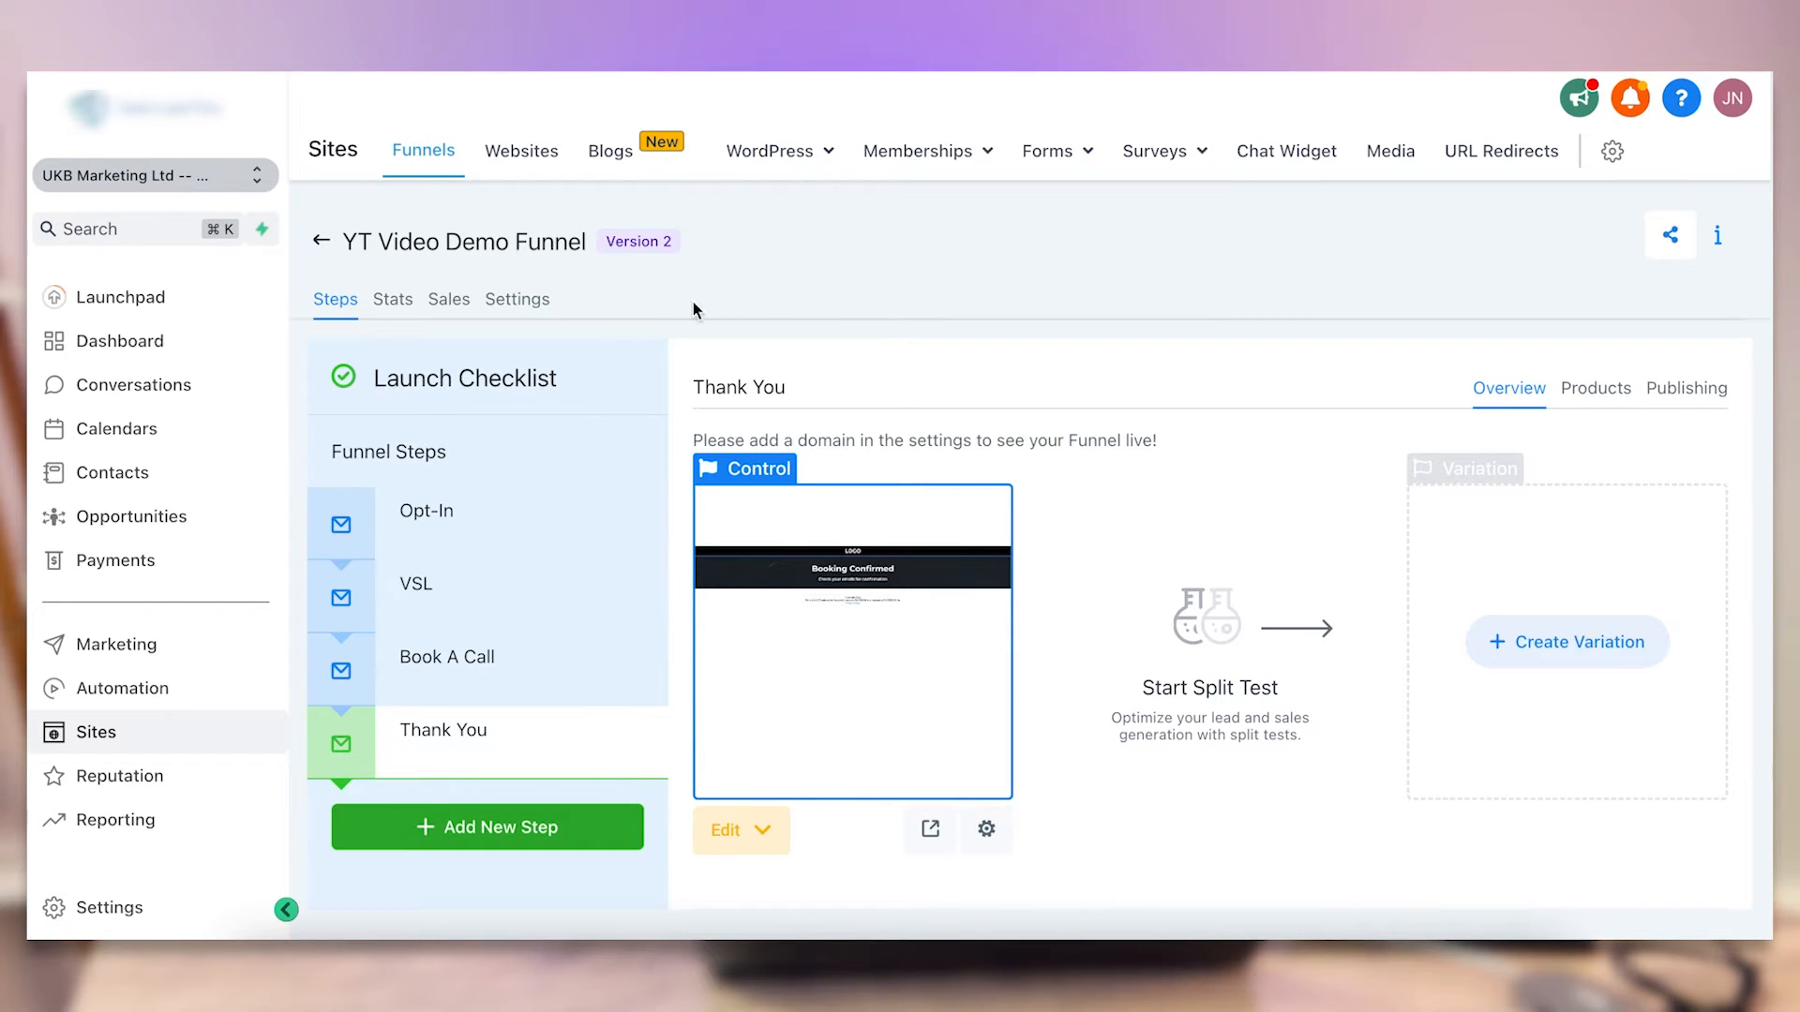
# Paste the copied pixel code into the funnel's head tracking code and save the funnel settings
pyautogui.click(532, 310)
pyautogui.scroll(-3, 735, 412)
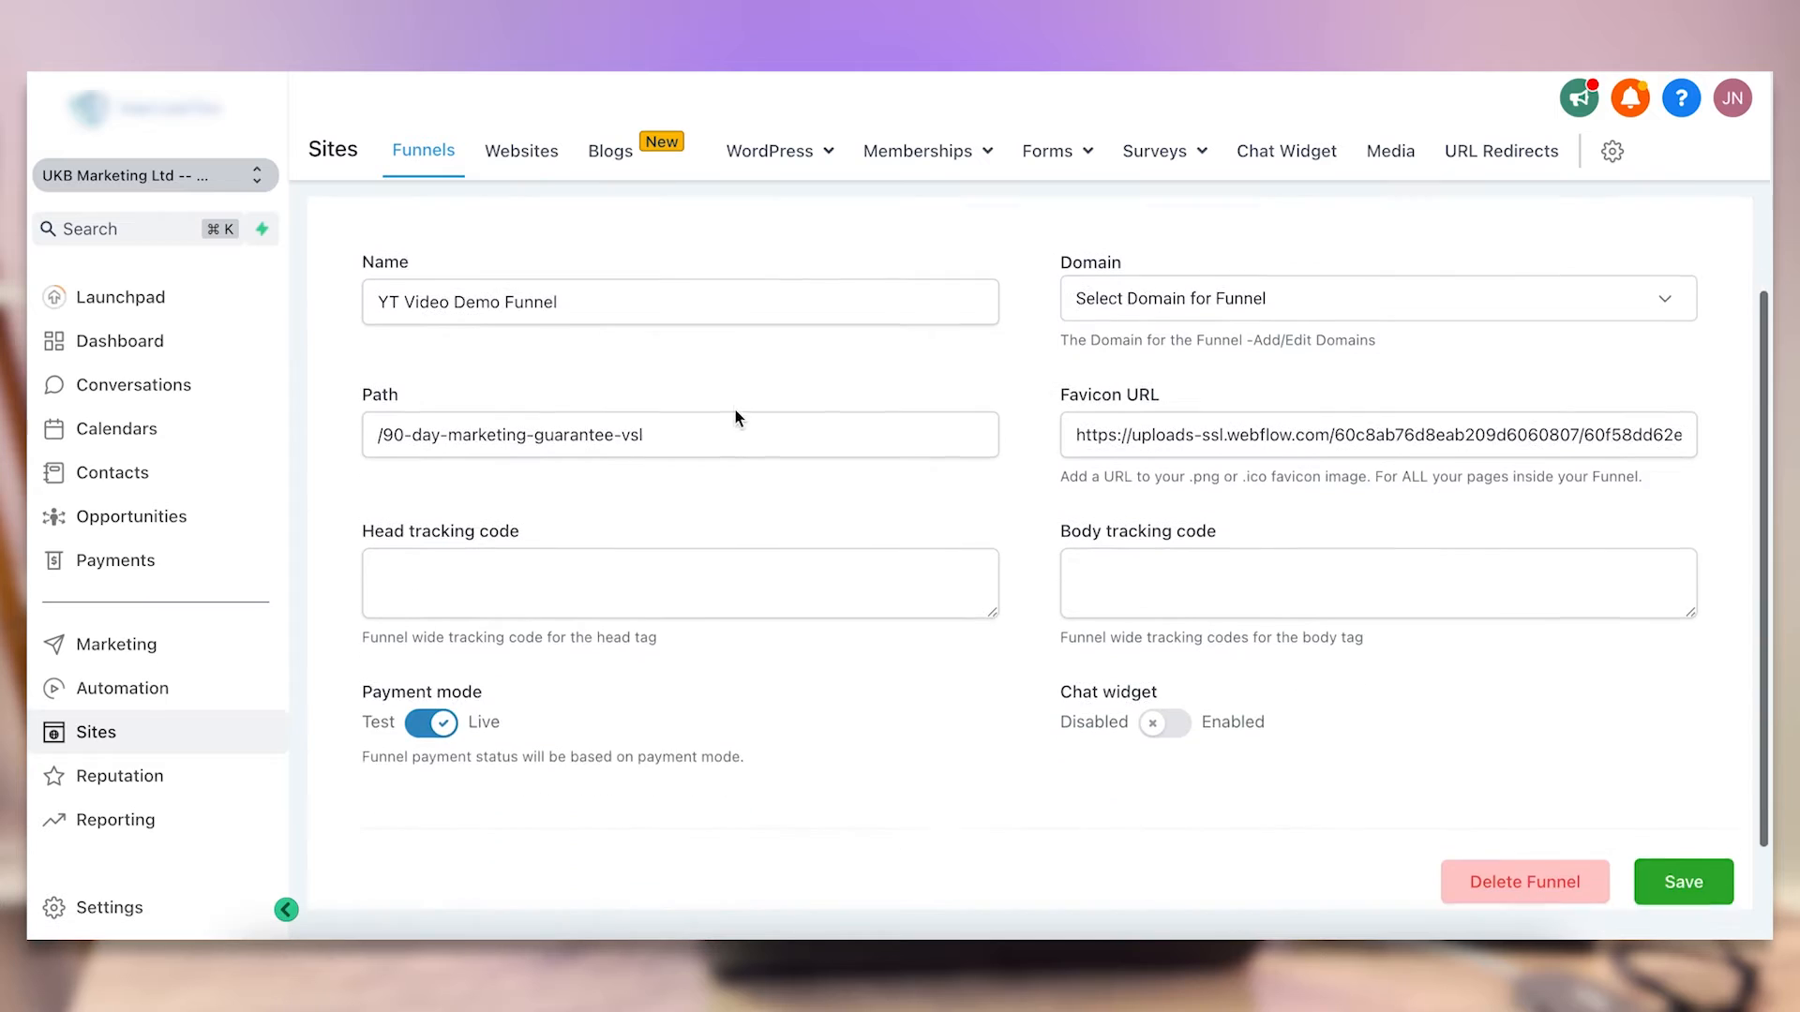
pyautogui.click(470, 503)
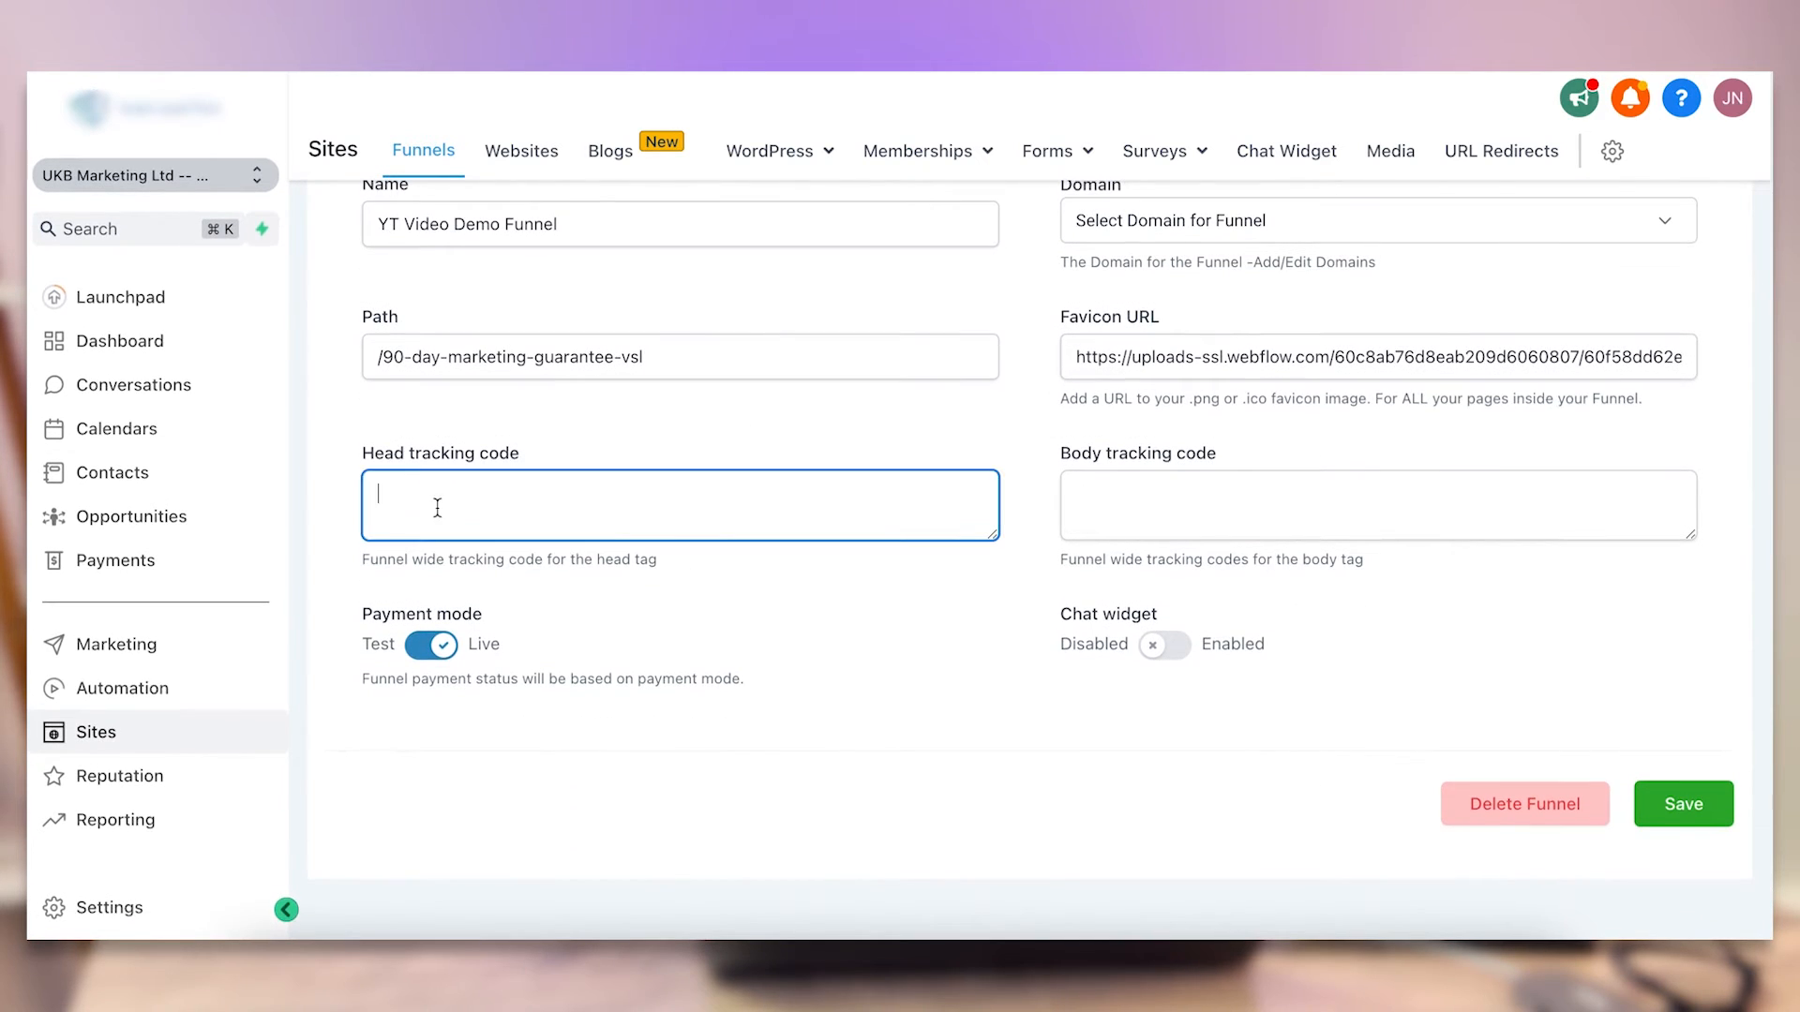
pyautogui.press('super+v')
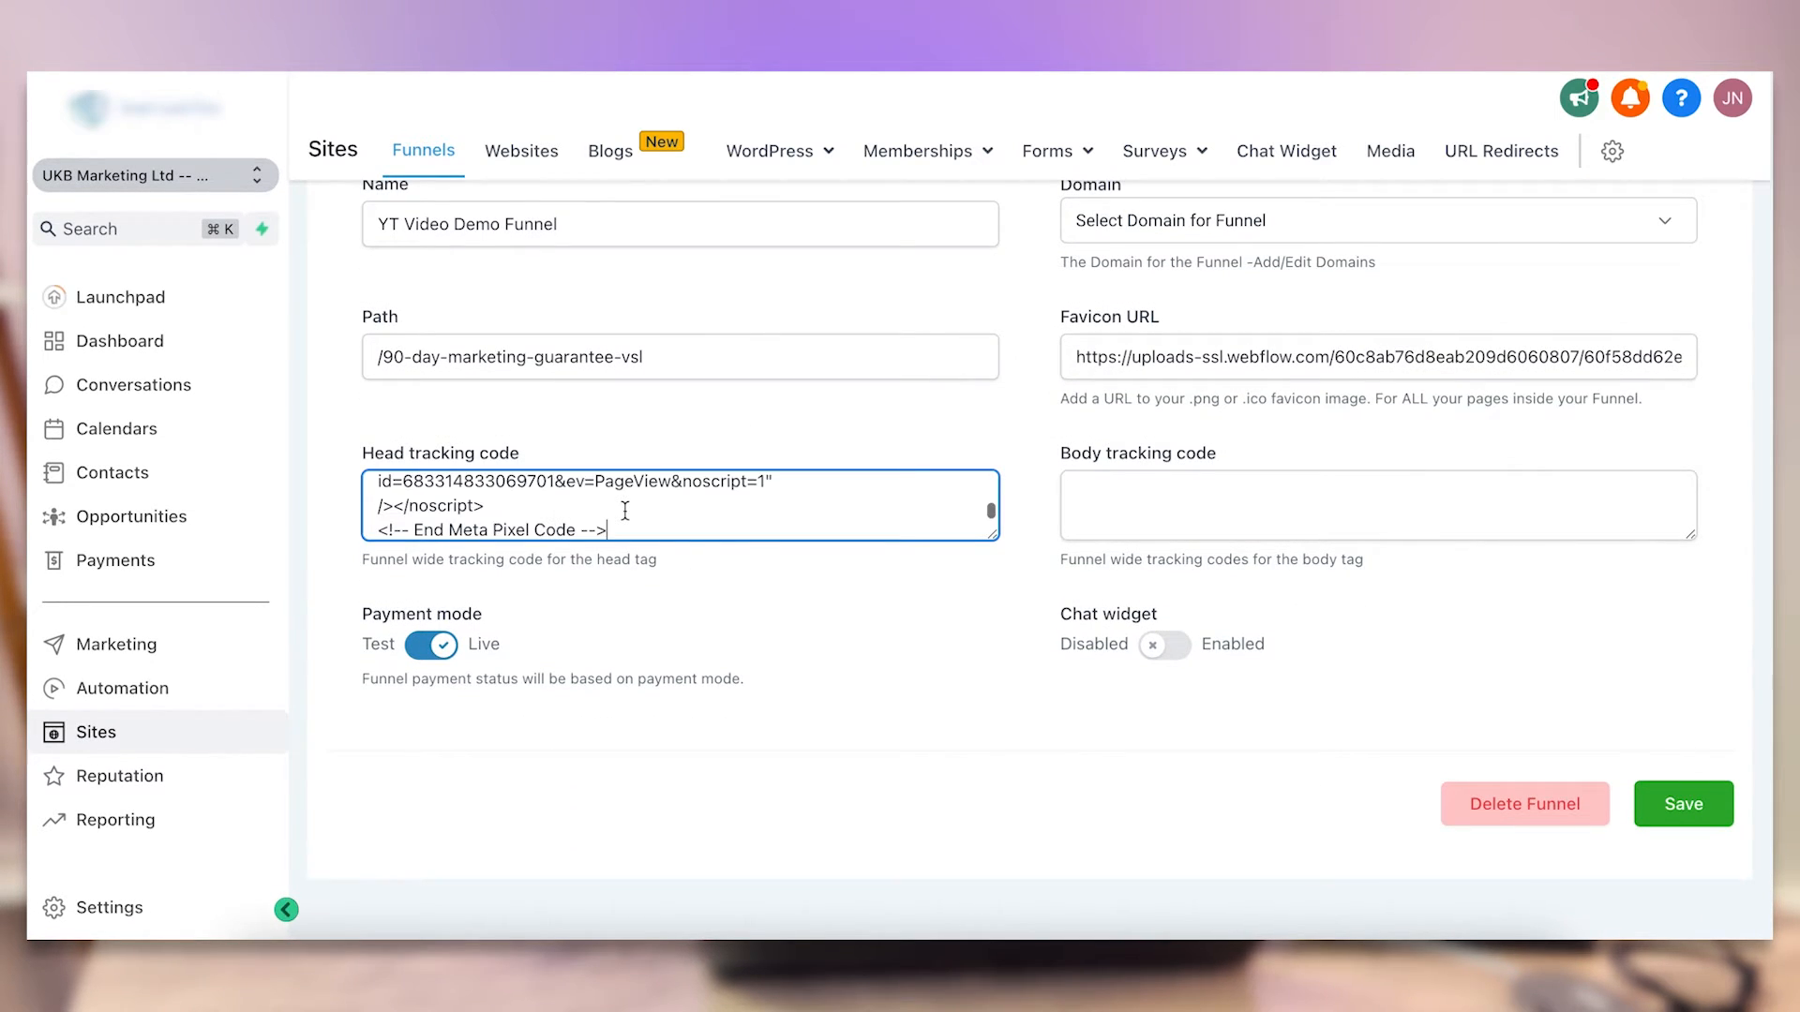
pyautogui.click(1702, 812)
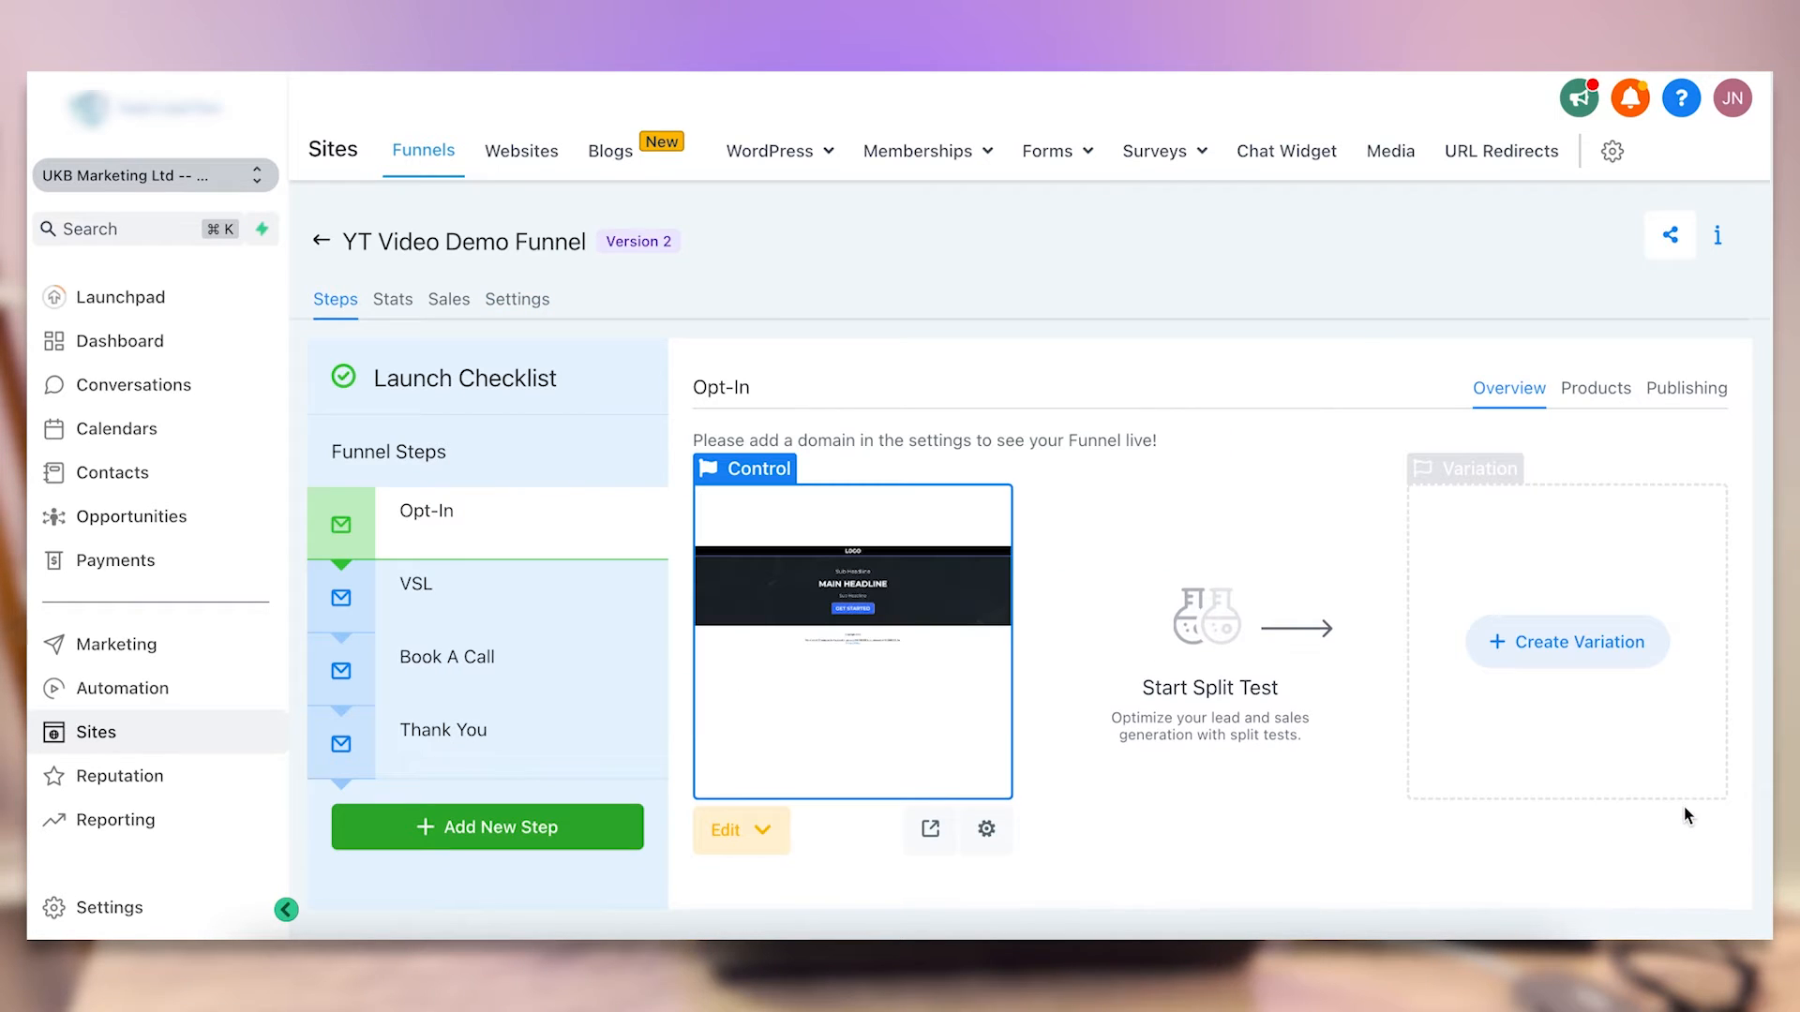
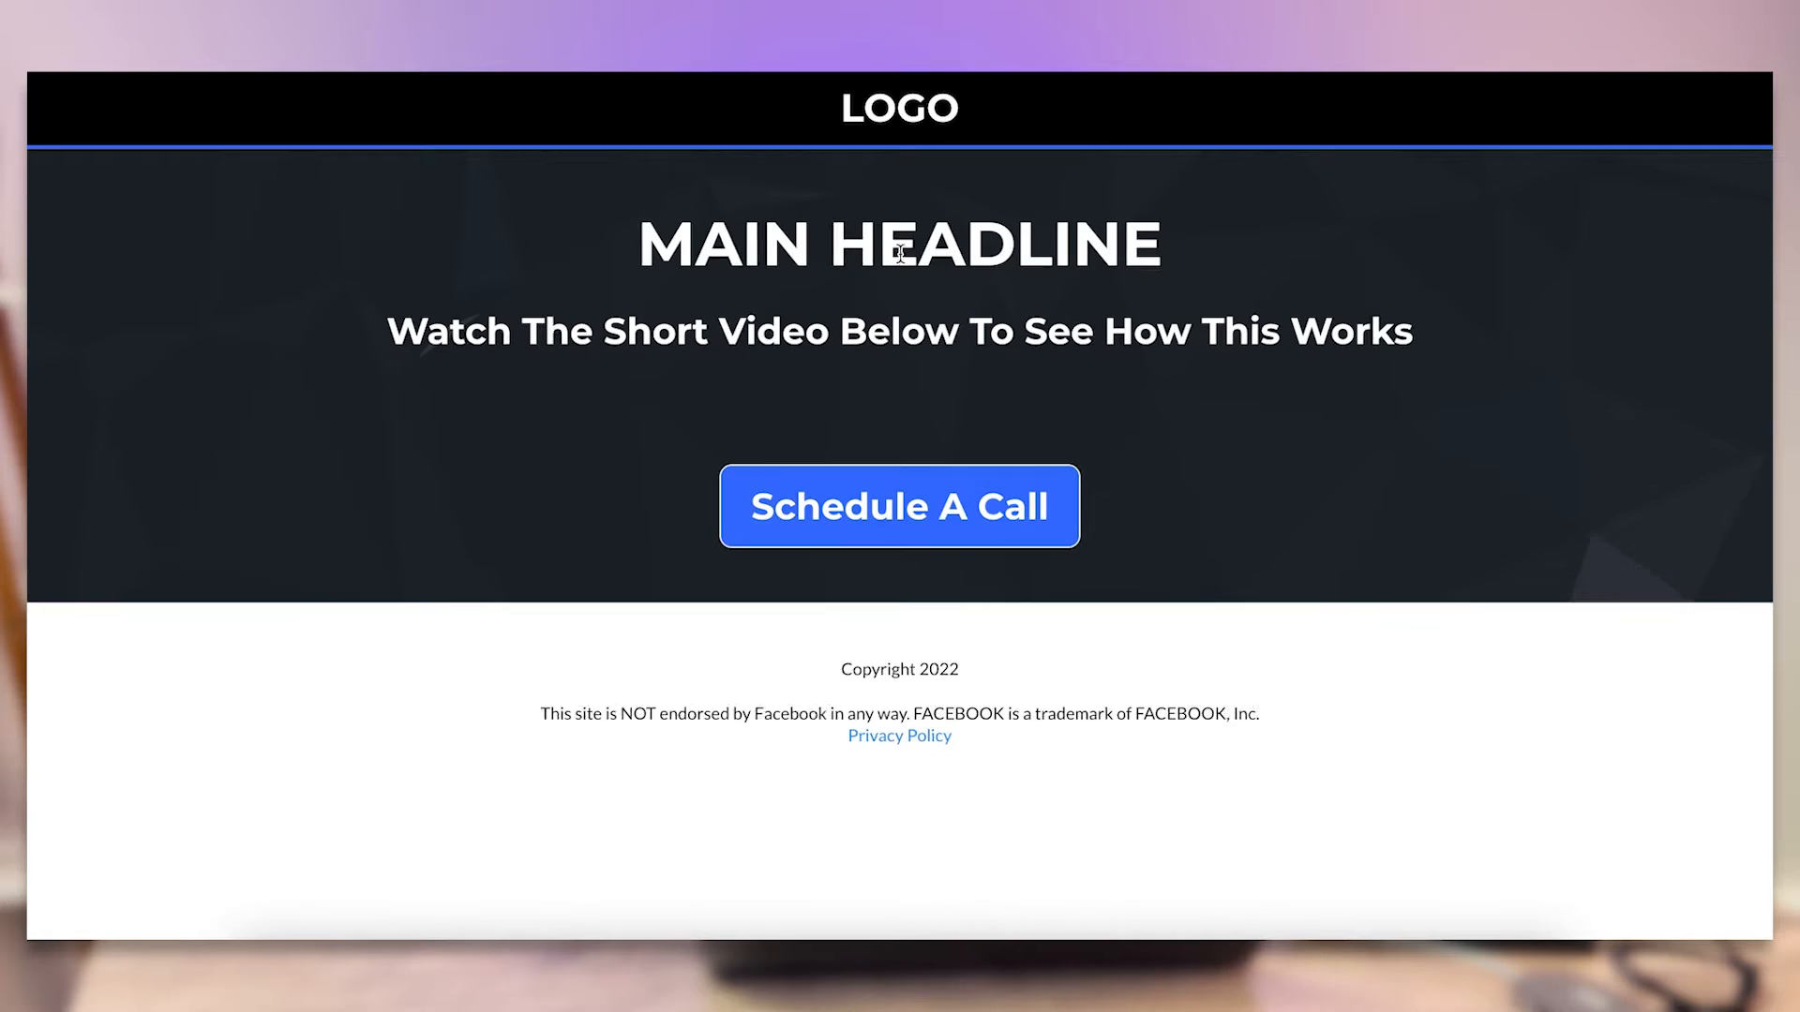
# Look over the live VSL page, from its main headline to the Schedule A Call button
pyautogui.scroll(-1, 897, 499)
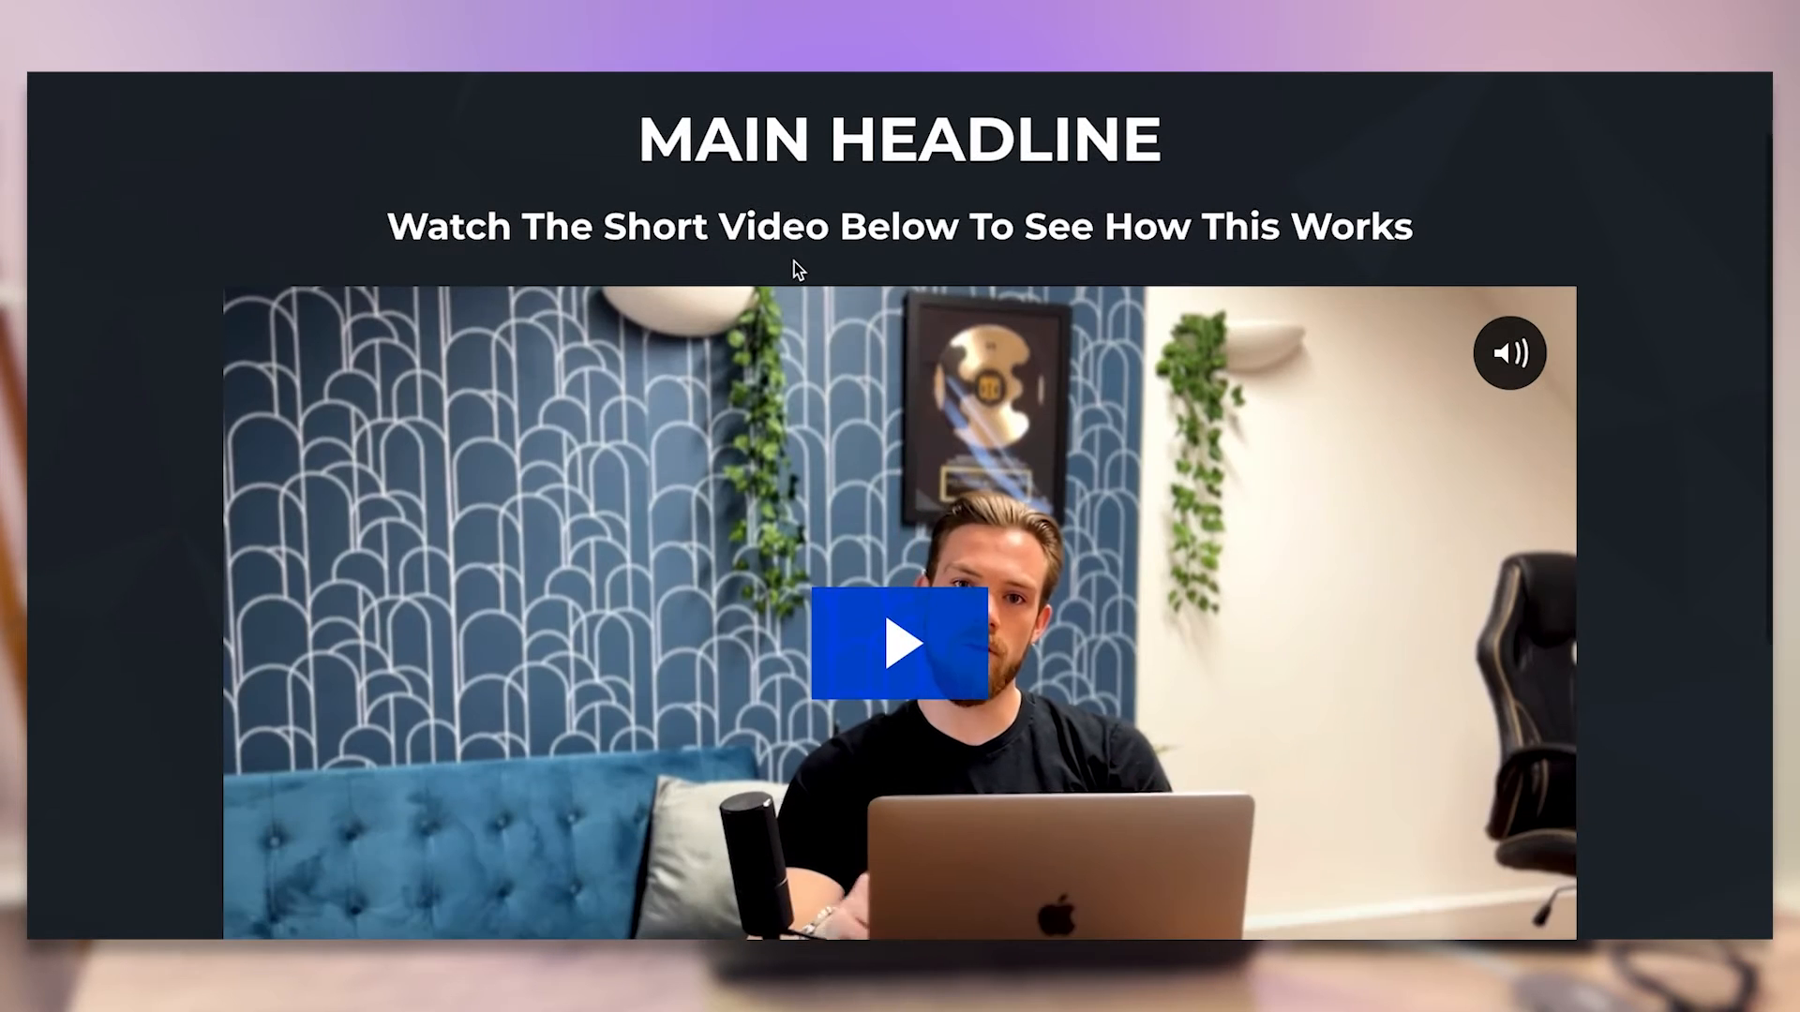
pyautogui.scroll(2, 872, 189)
pyautogui.scroll(-5, 1003, 657)
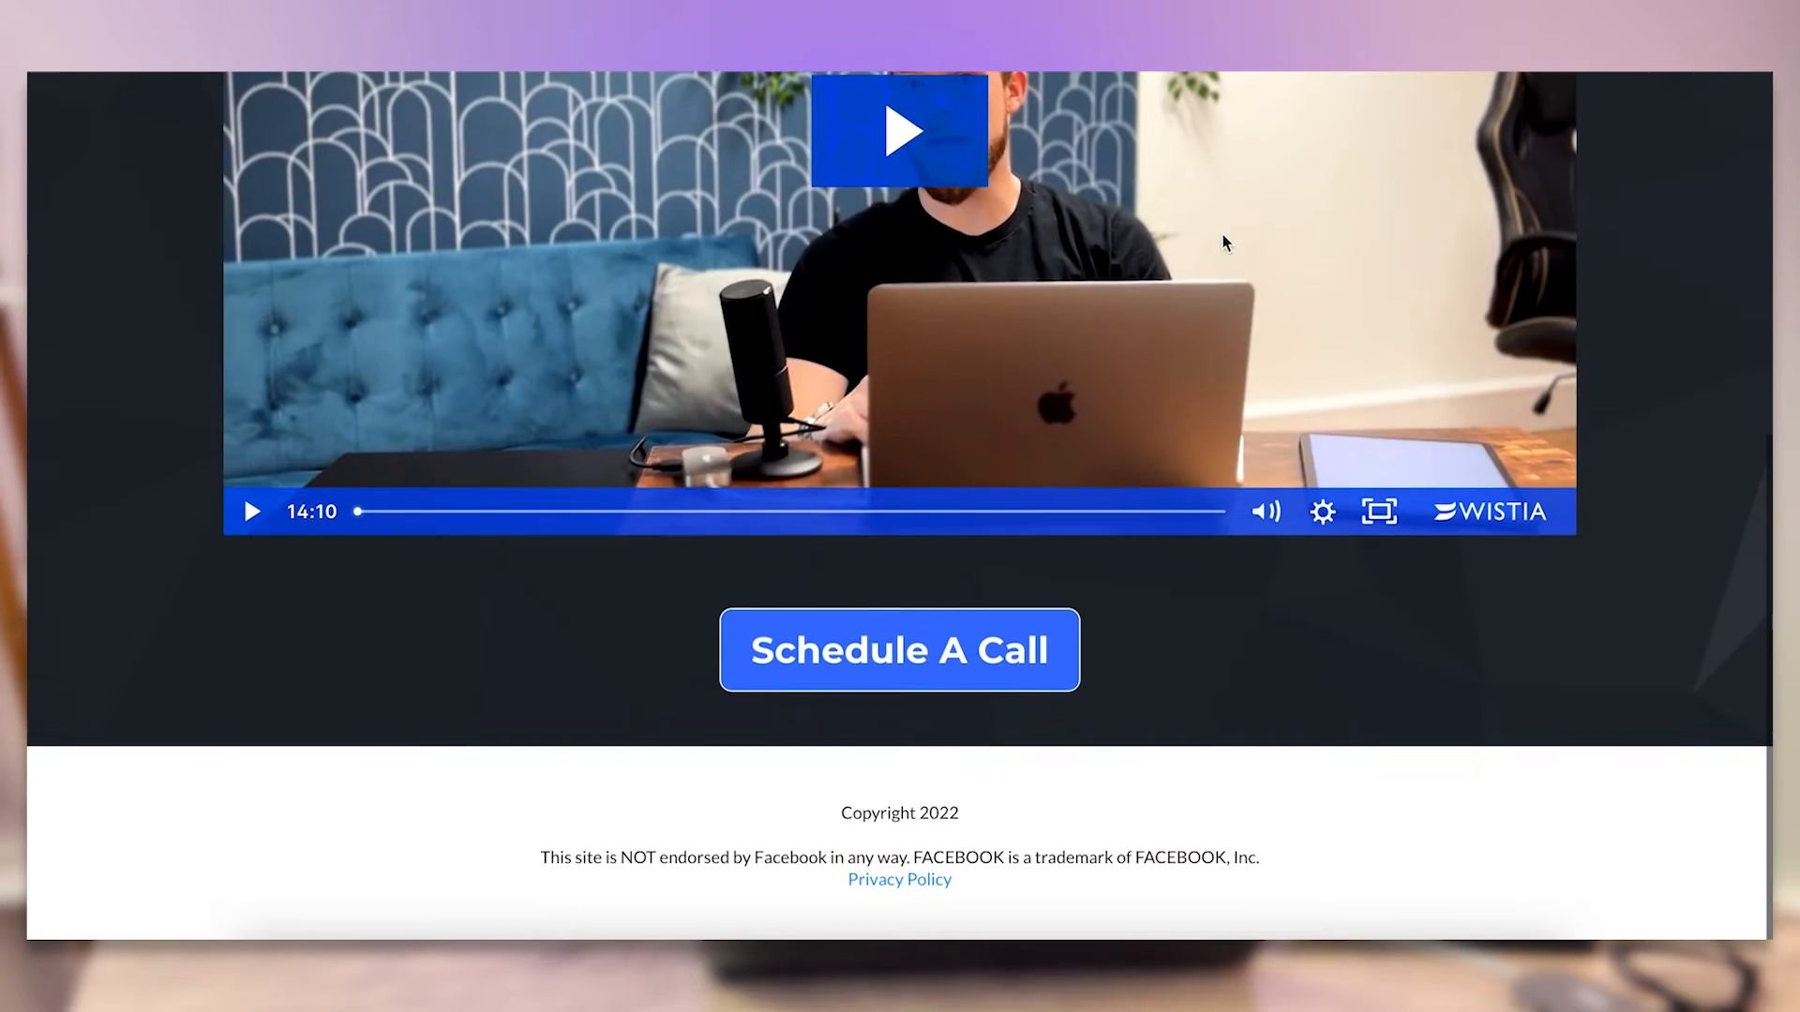
pyautogui.scroll(4, 1005, 658)
pyautogui.scroll(3, 1007, 661)
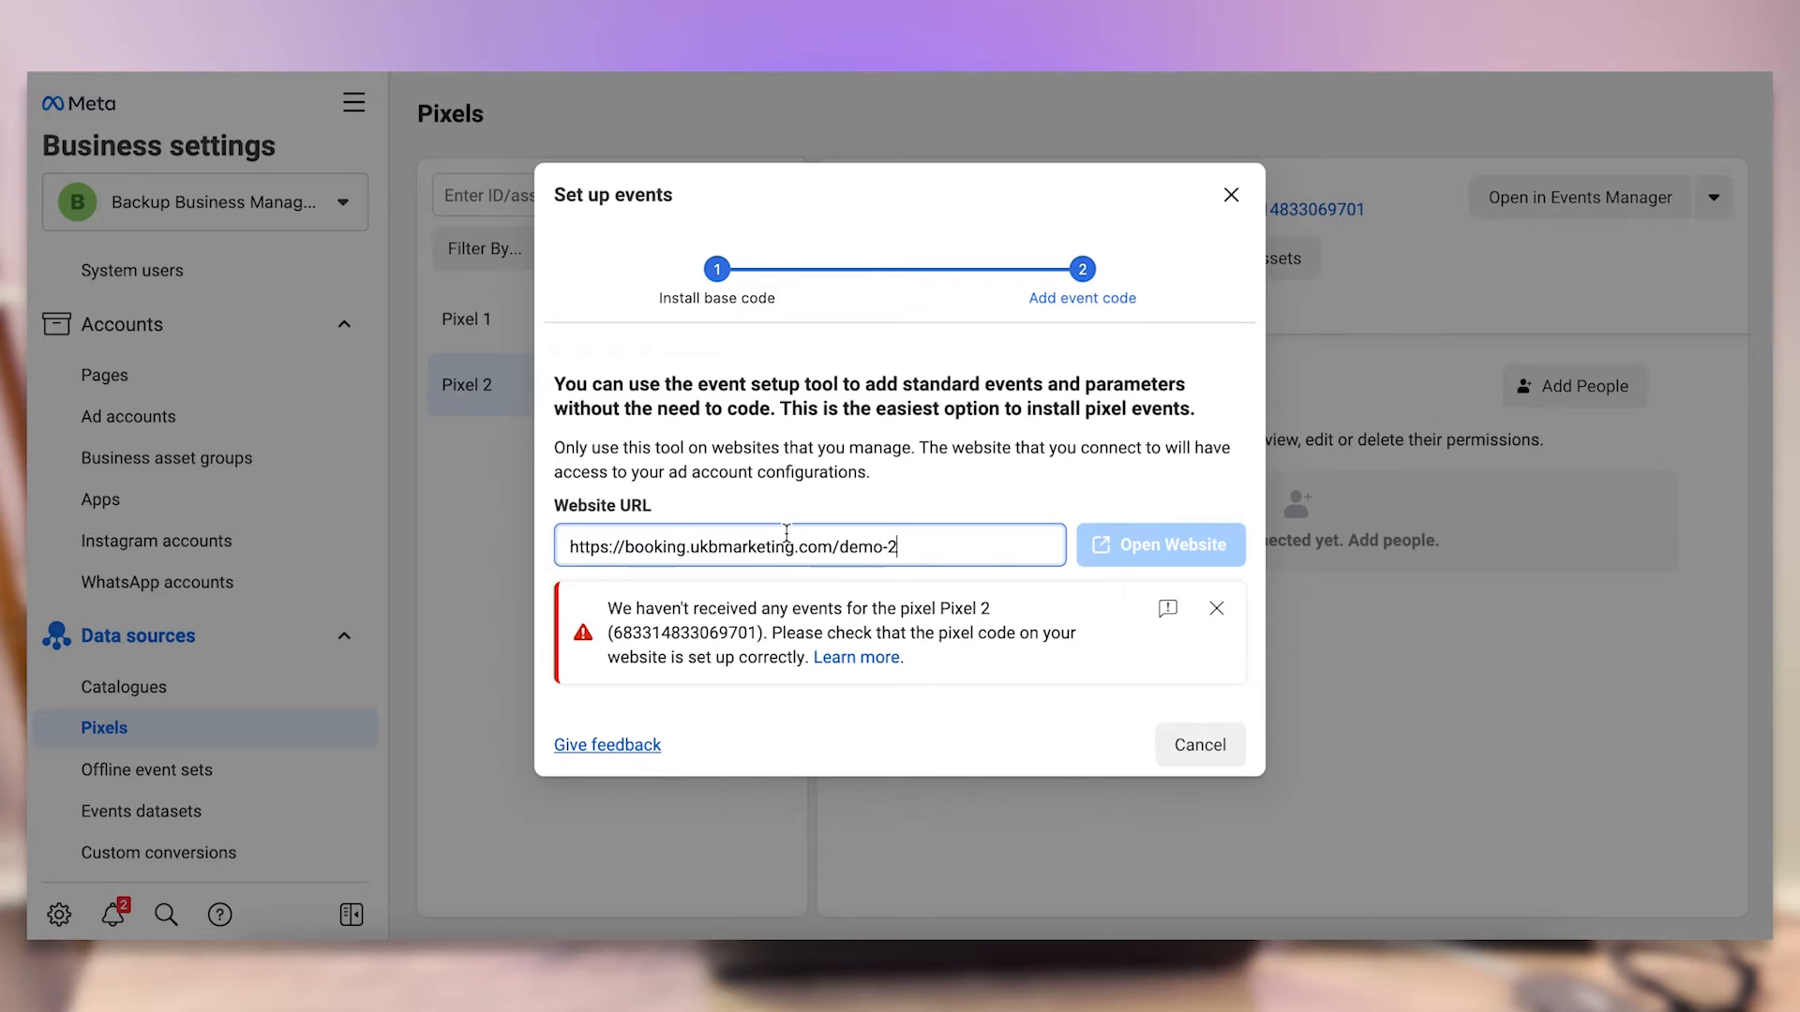
pyautogui.click(1104, 547)
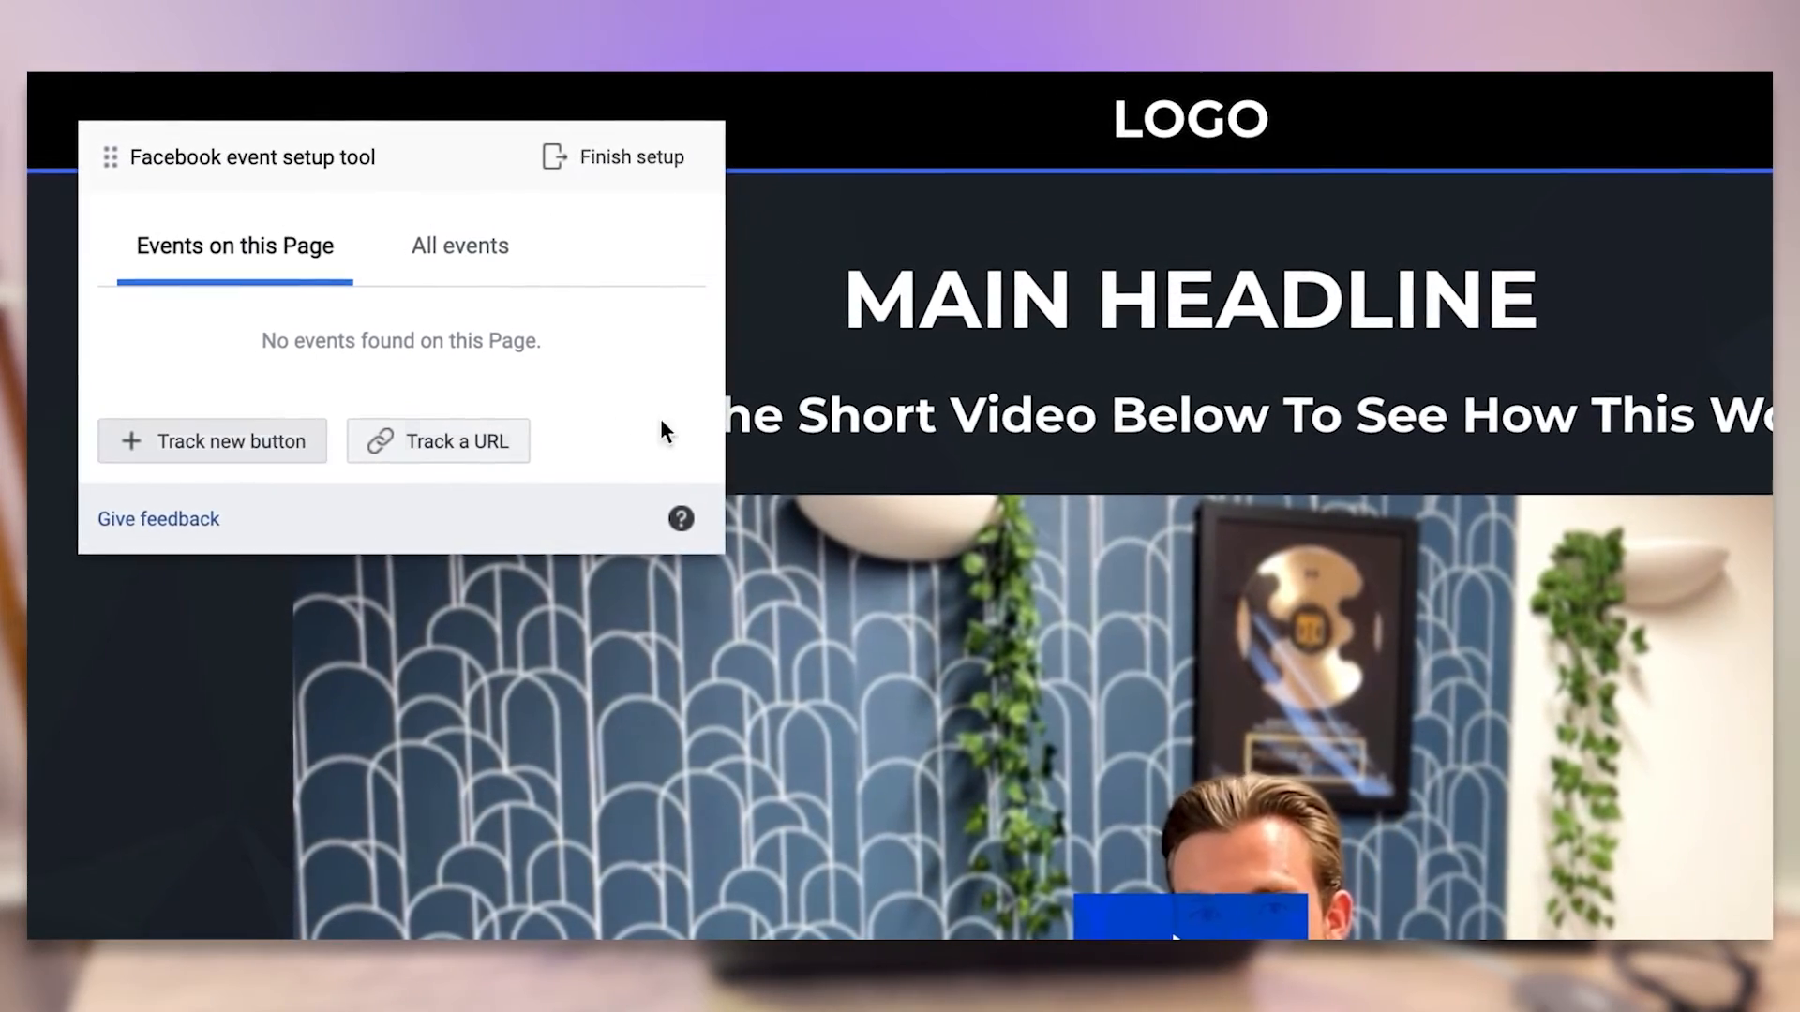
pyautogui.scroll(-3, 1446, 570)
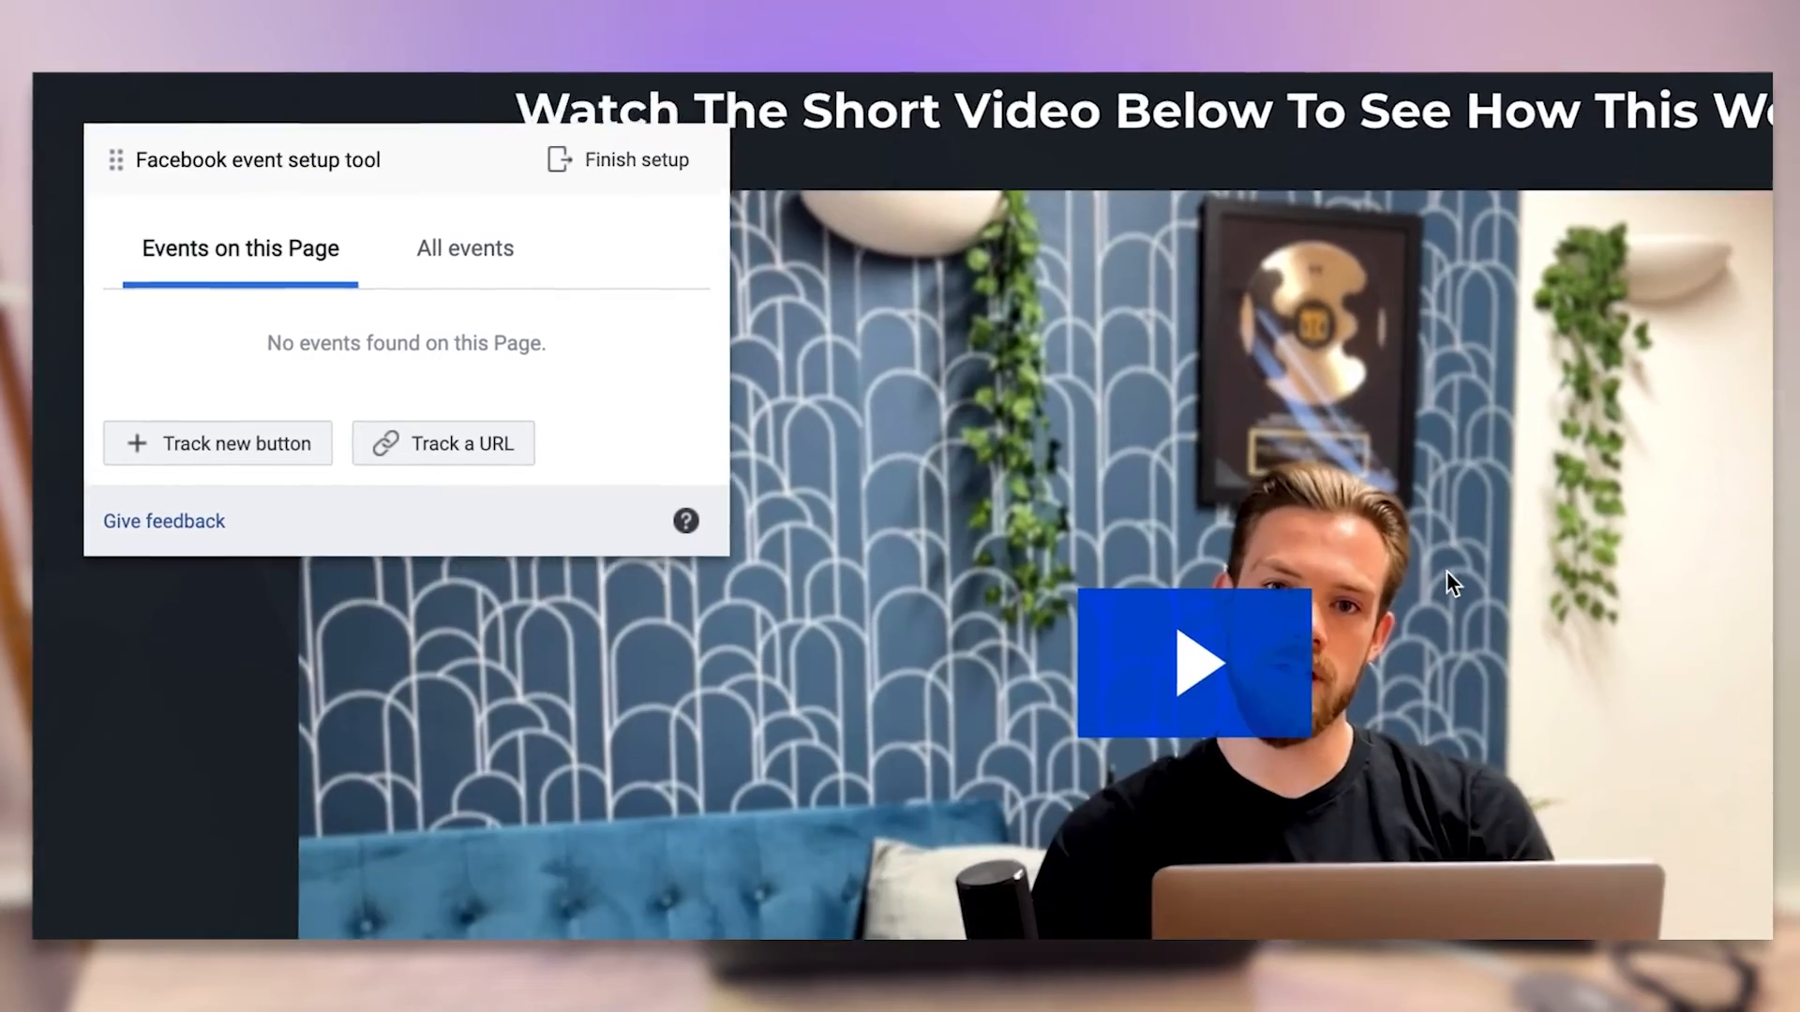
pyautogui.scroll(3, 1447, 570)
pyautogui.scroll(-4, 1448, 587)
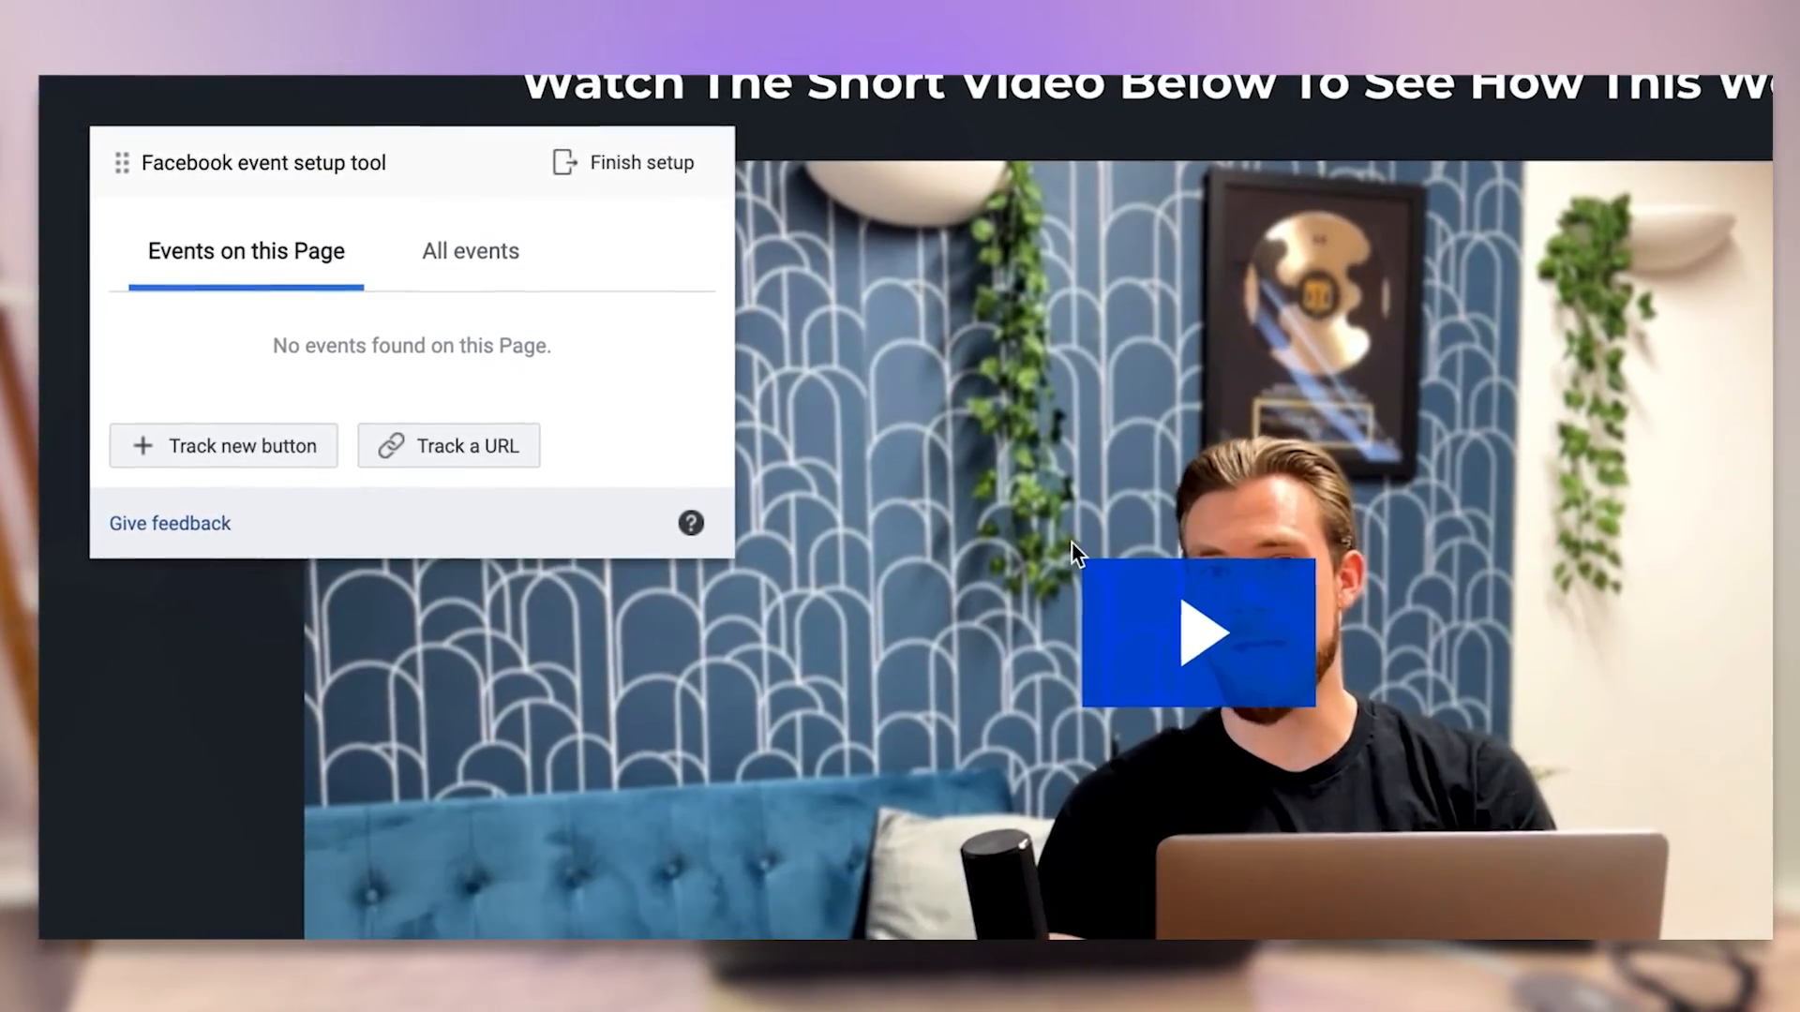
pyautogui.scroll(1, 936, 563)
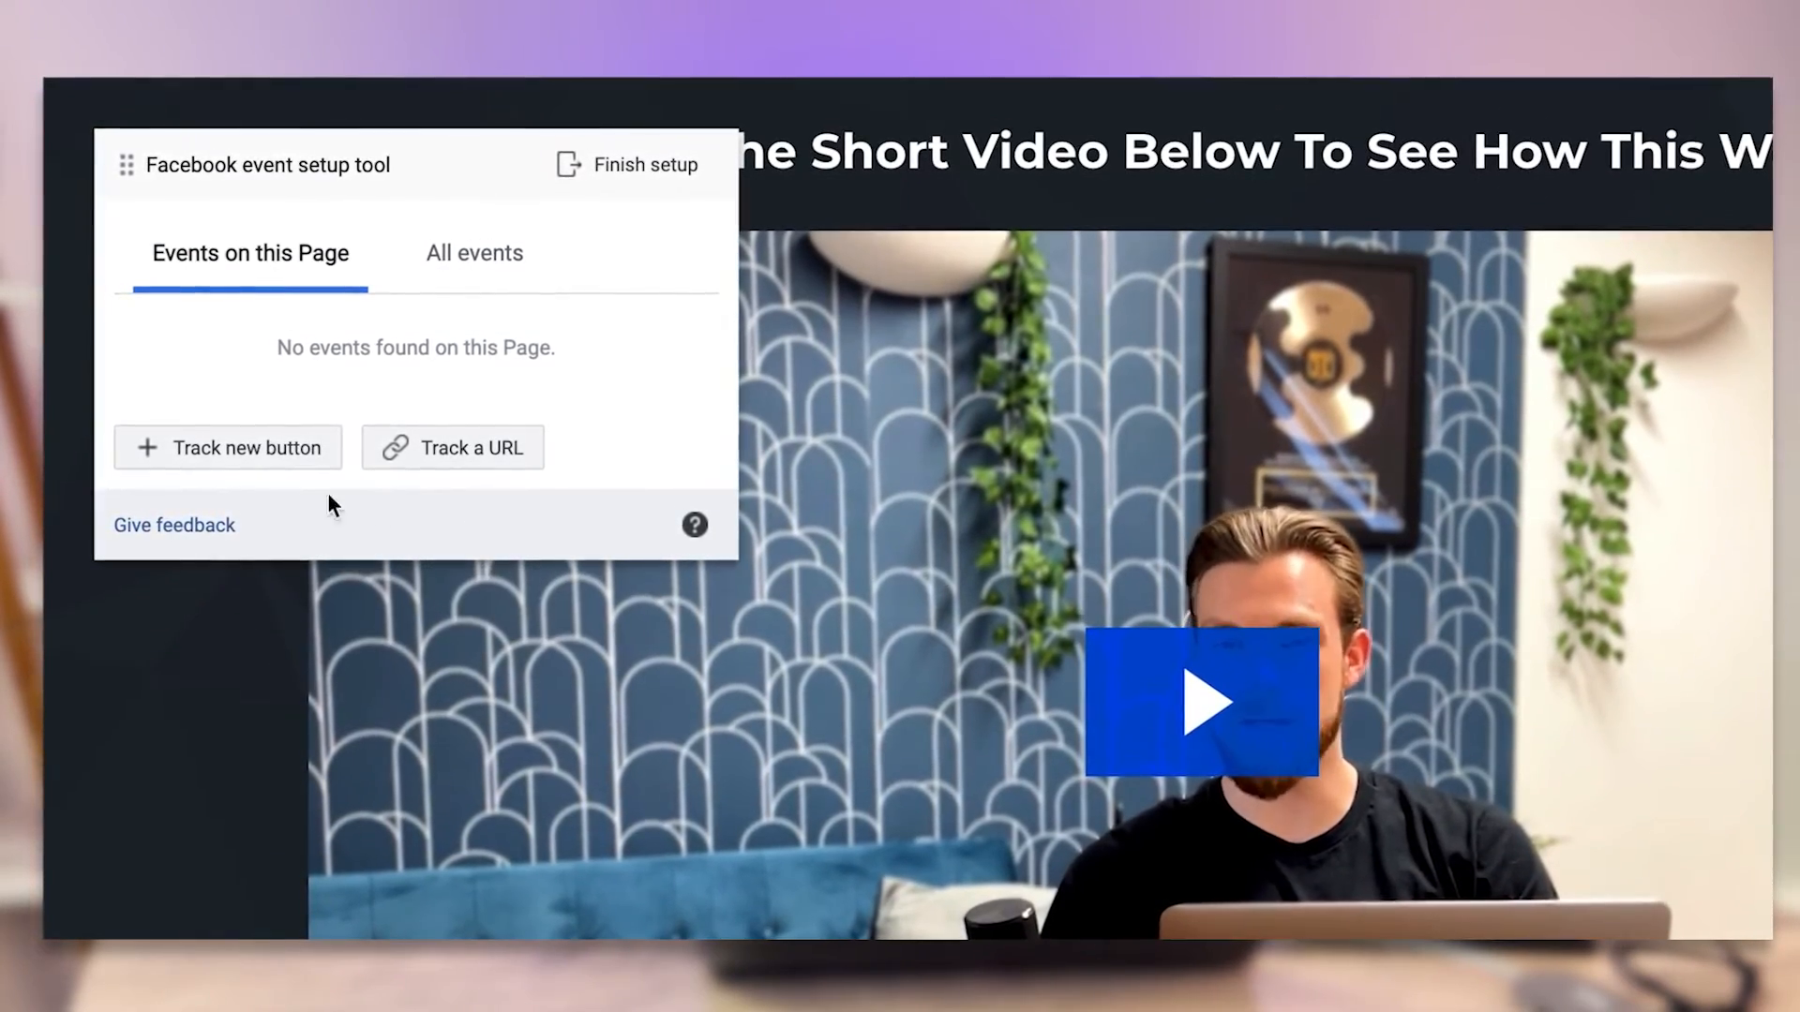
pyautogui.click(249, 449)
pyautogui.scroll(-5, 1461, 840)
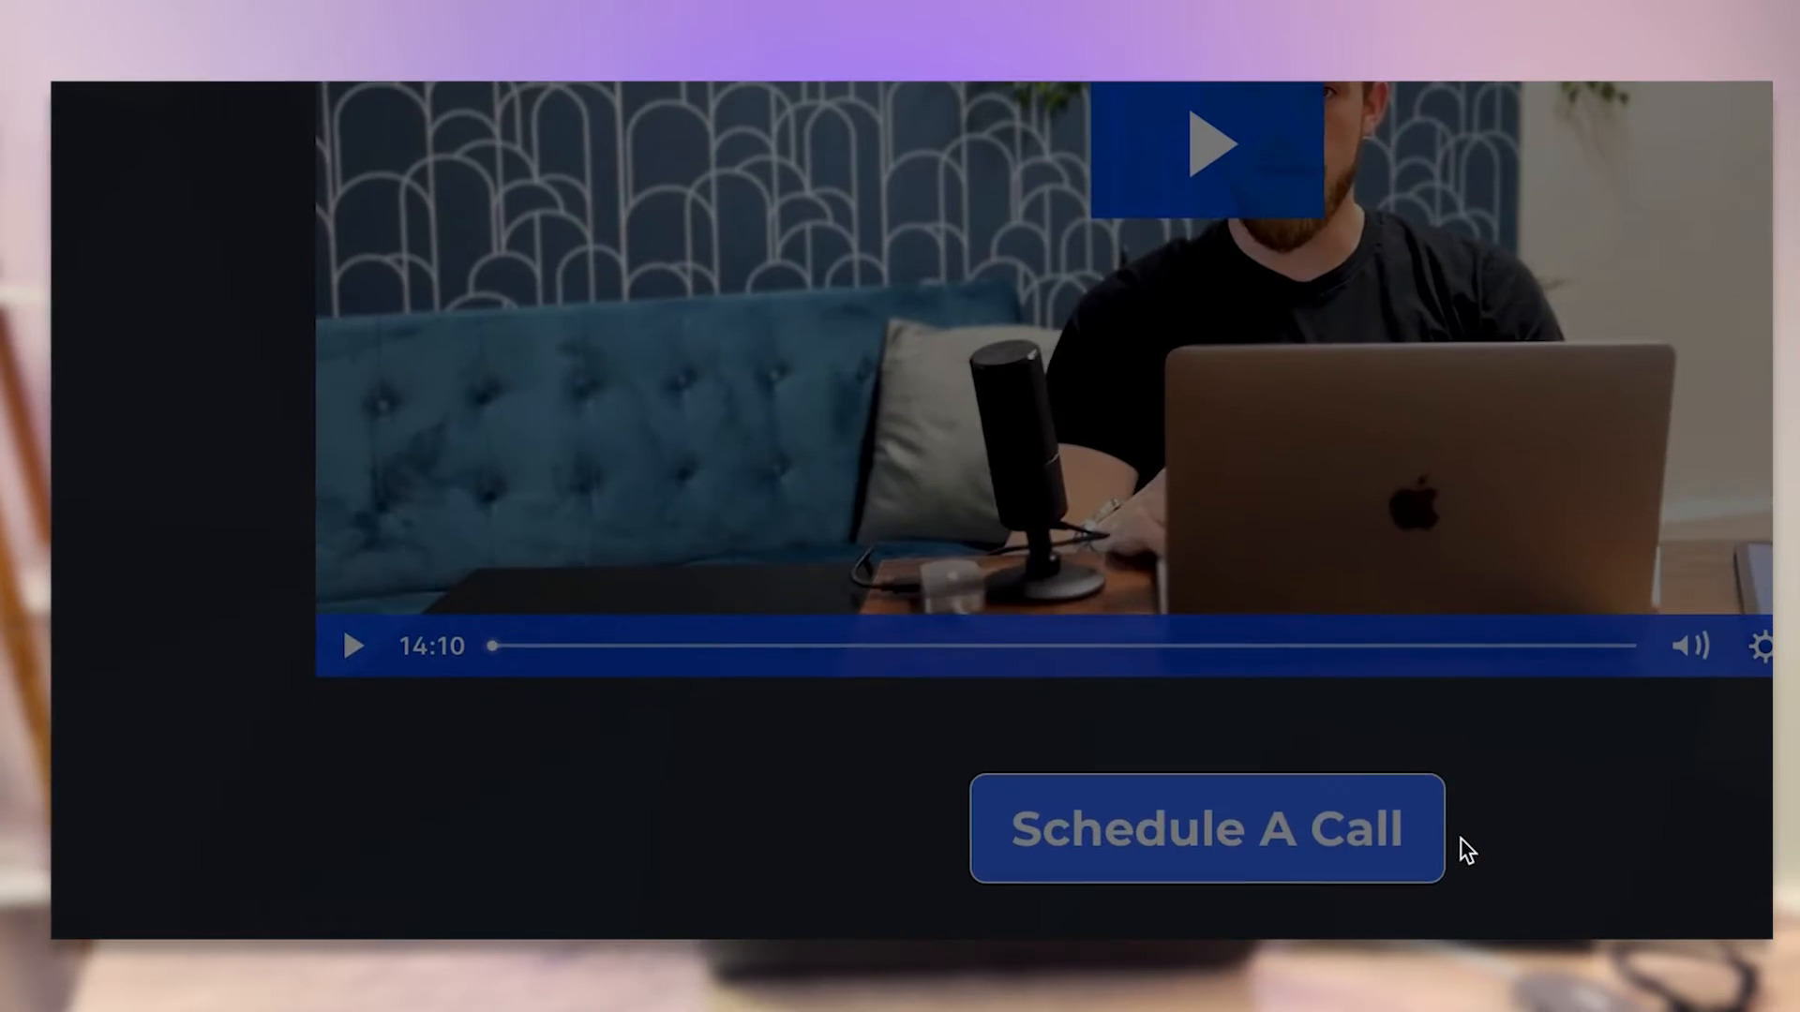
pyautogui.click(1179, 888)
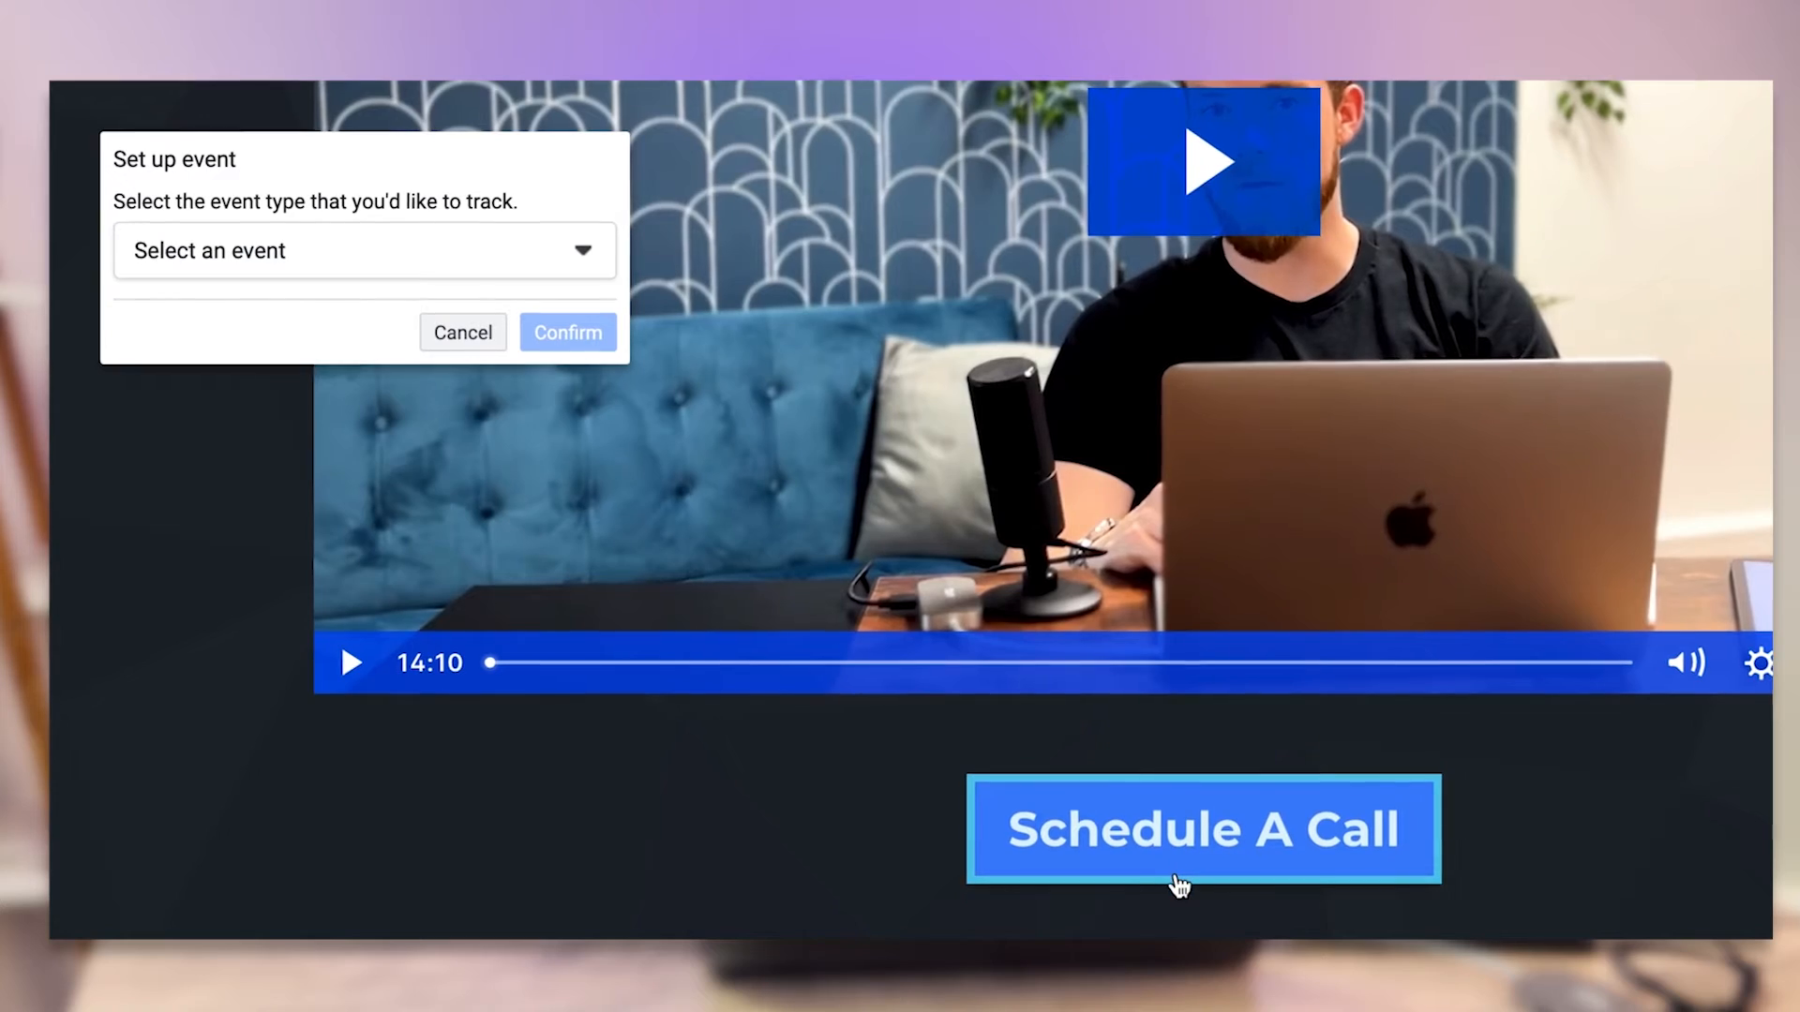
pyautogui.click(330, 256)
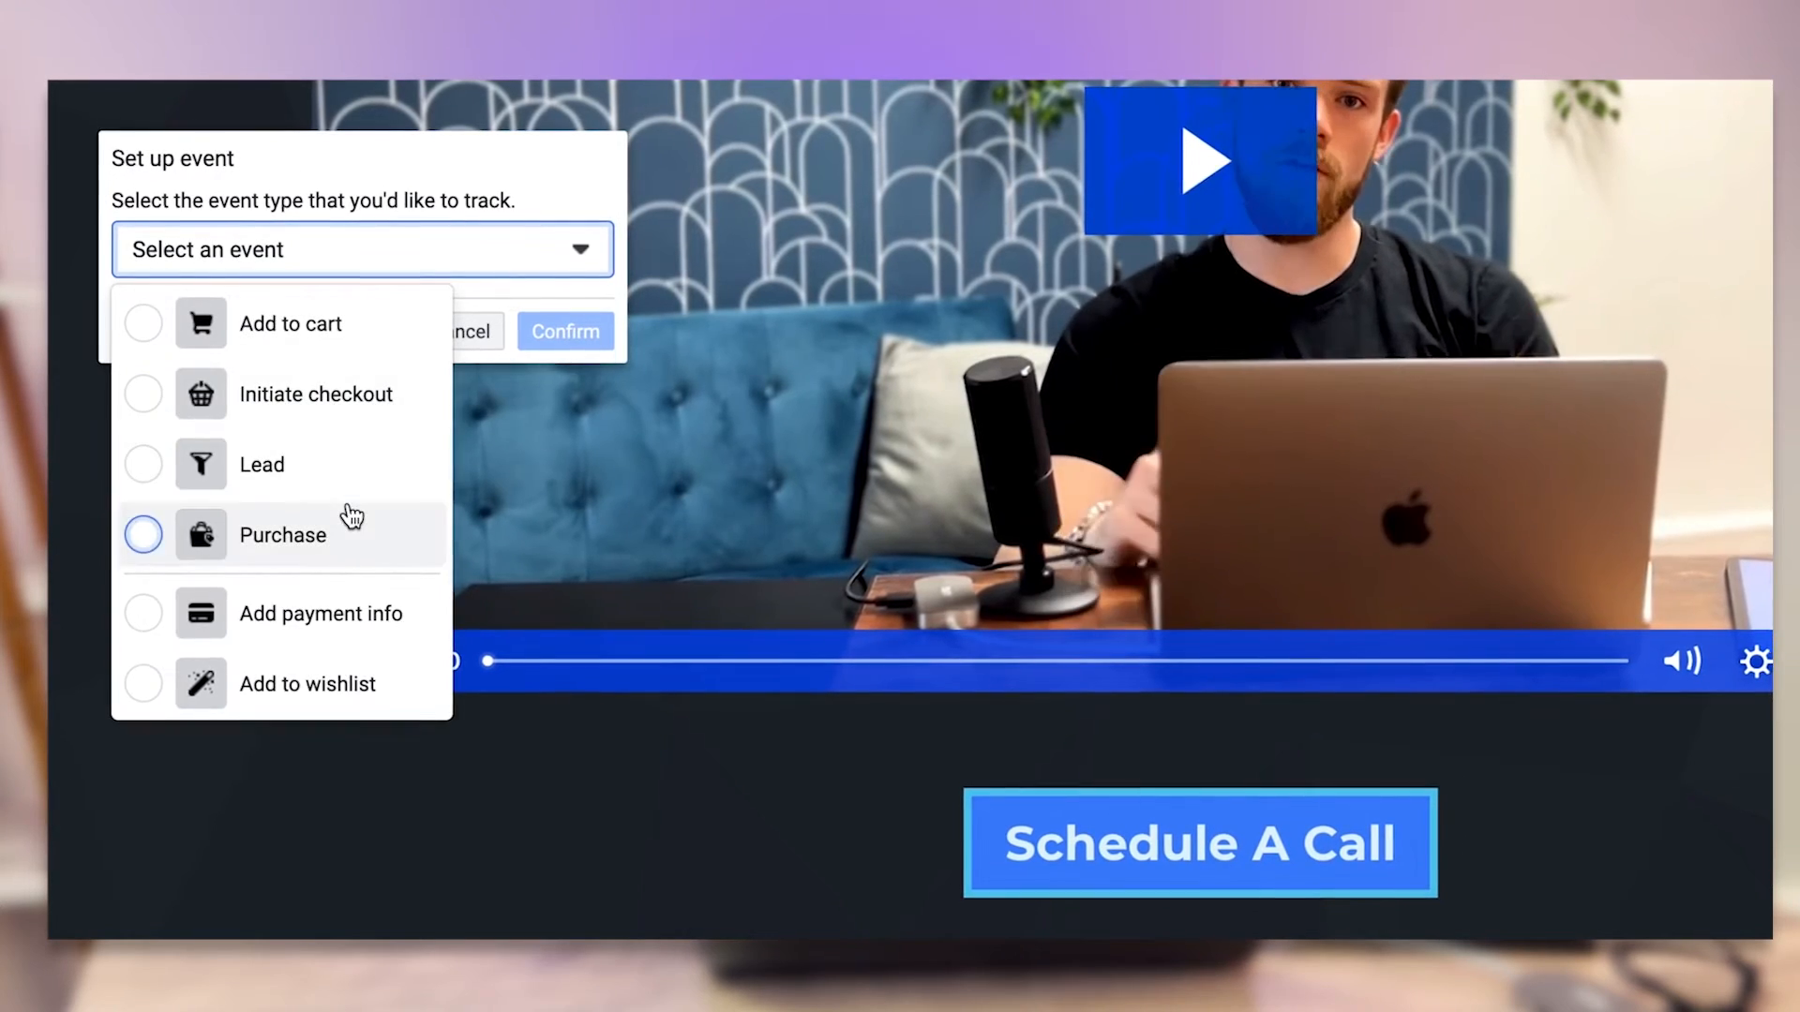
pyautogui.click(347, 558)
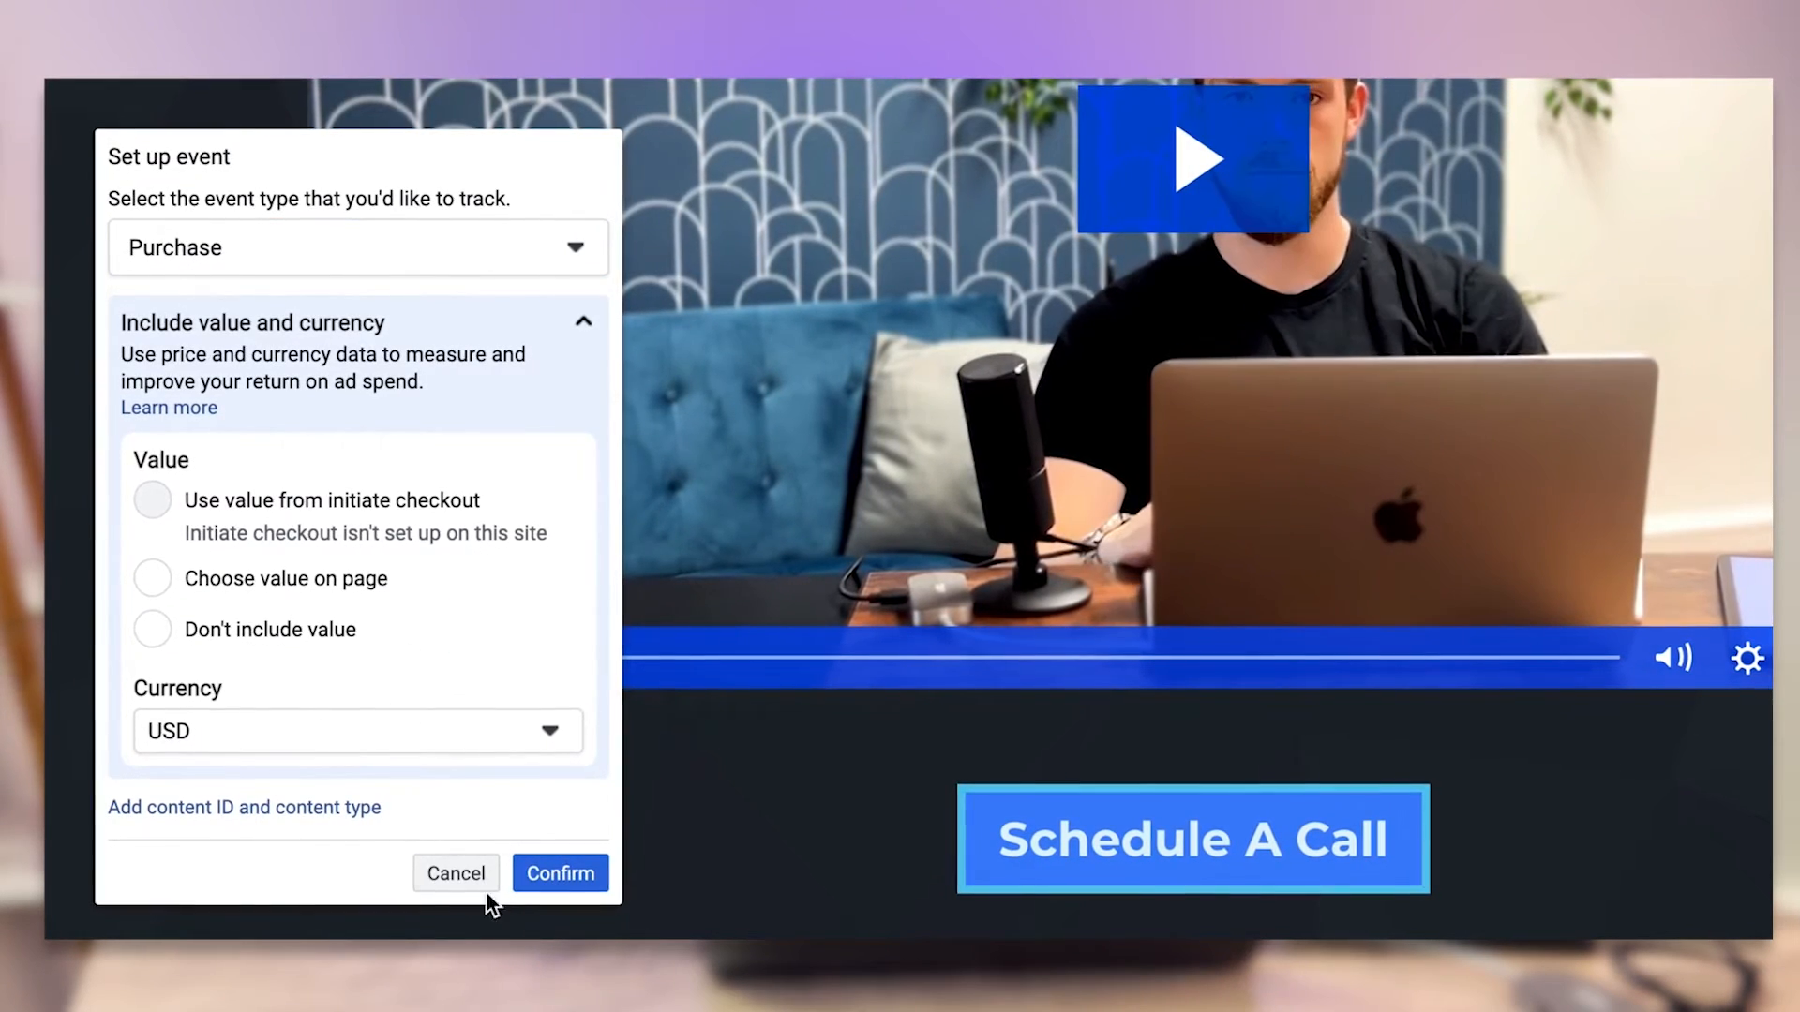
pyautogui.click(459, 879)
pyautogui.scroll(10, 1288, 571)
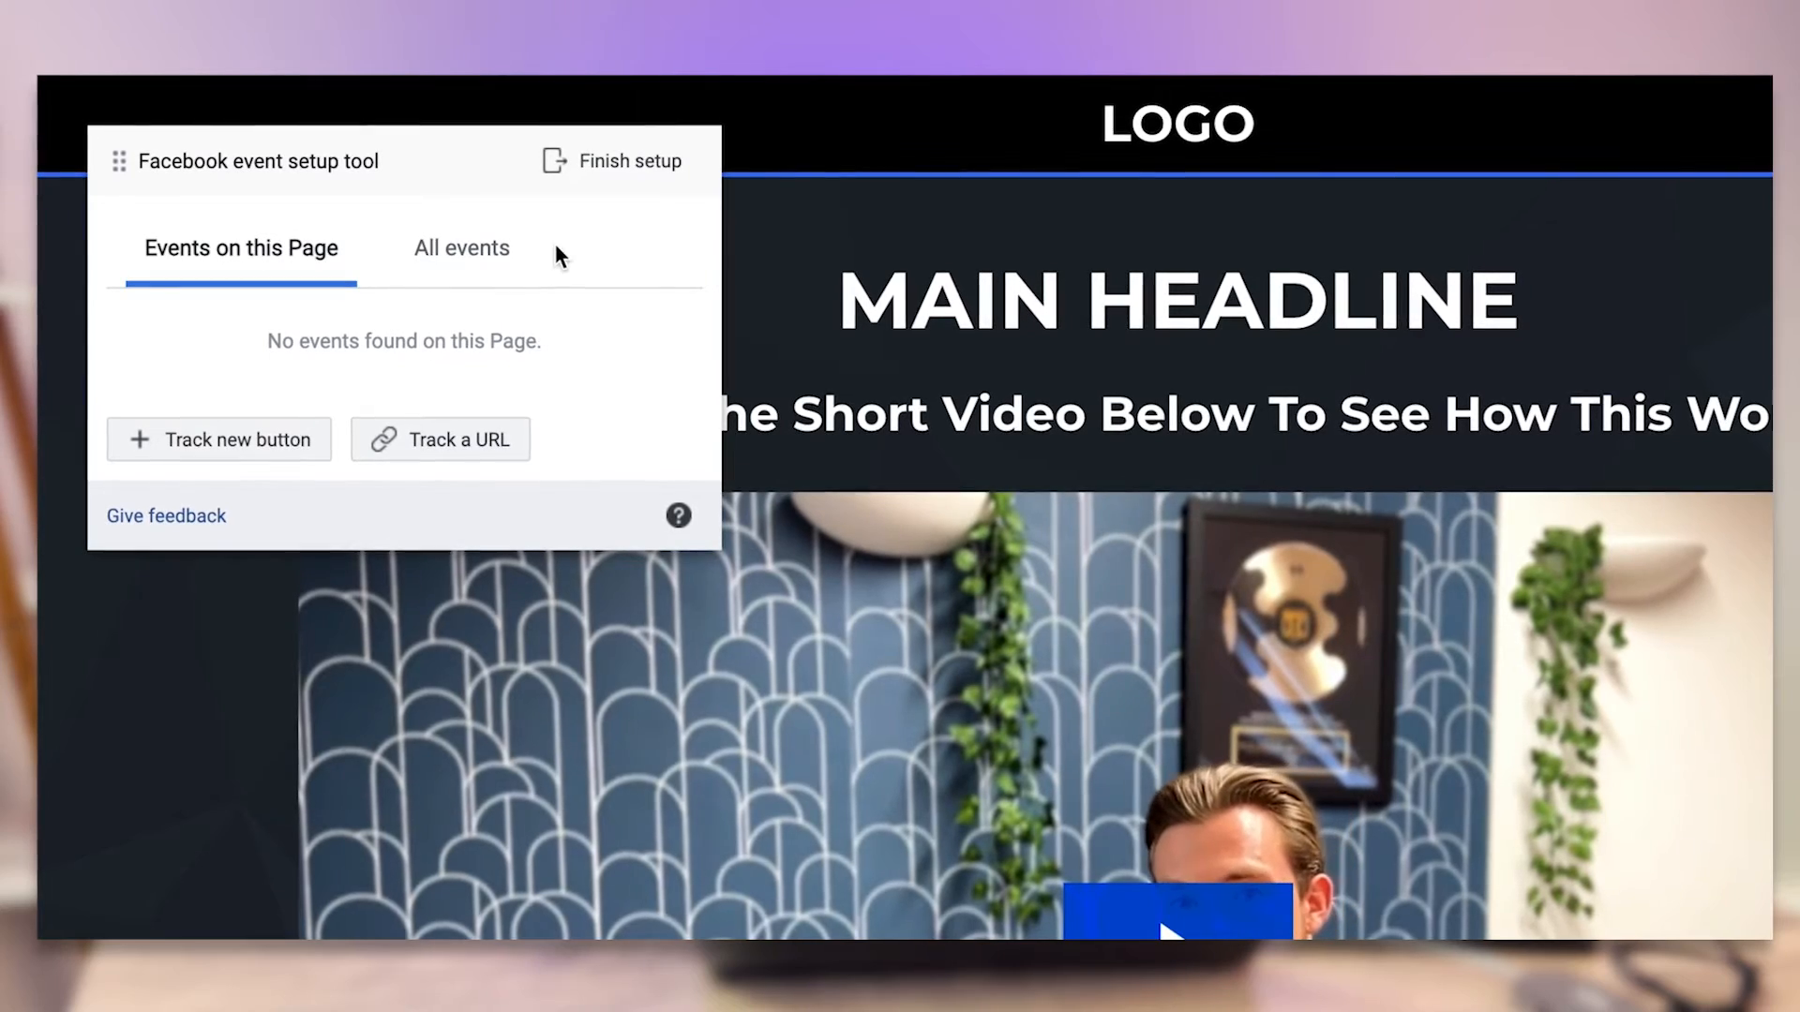
pyautogui.click(439, 456)
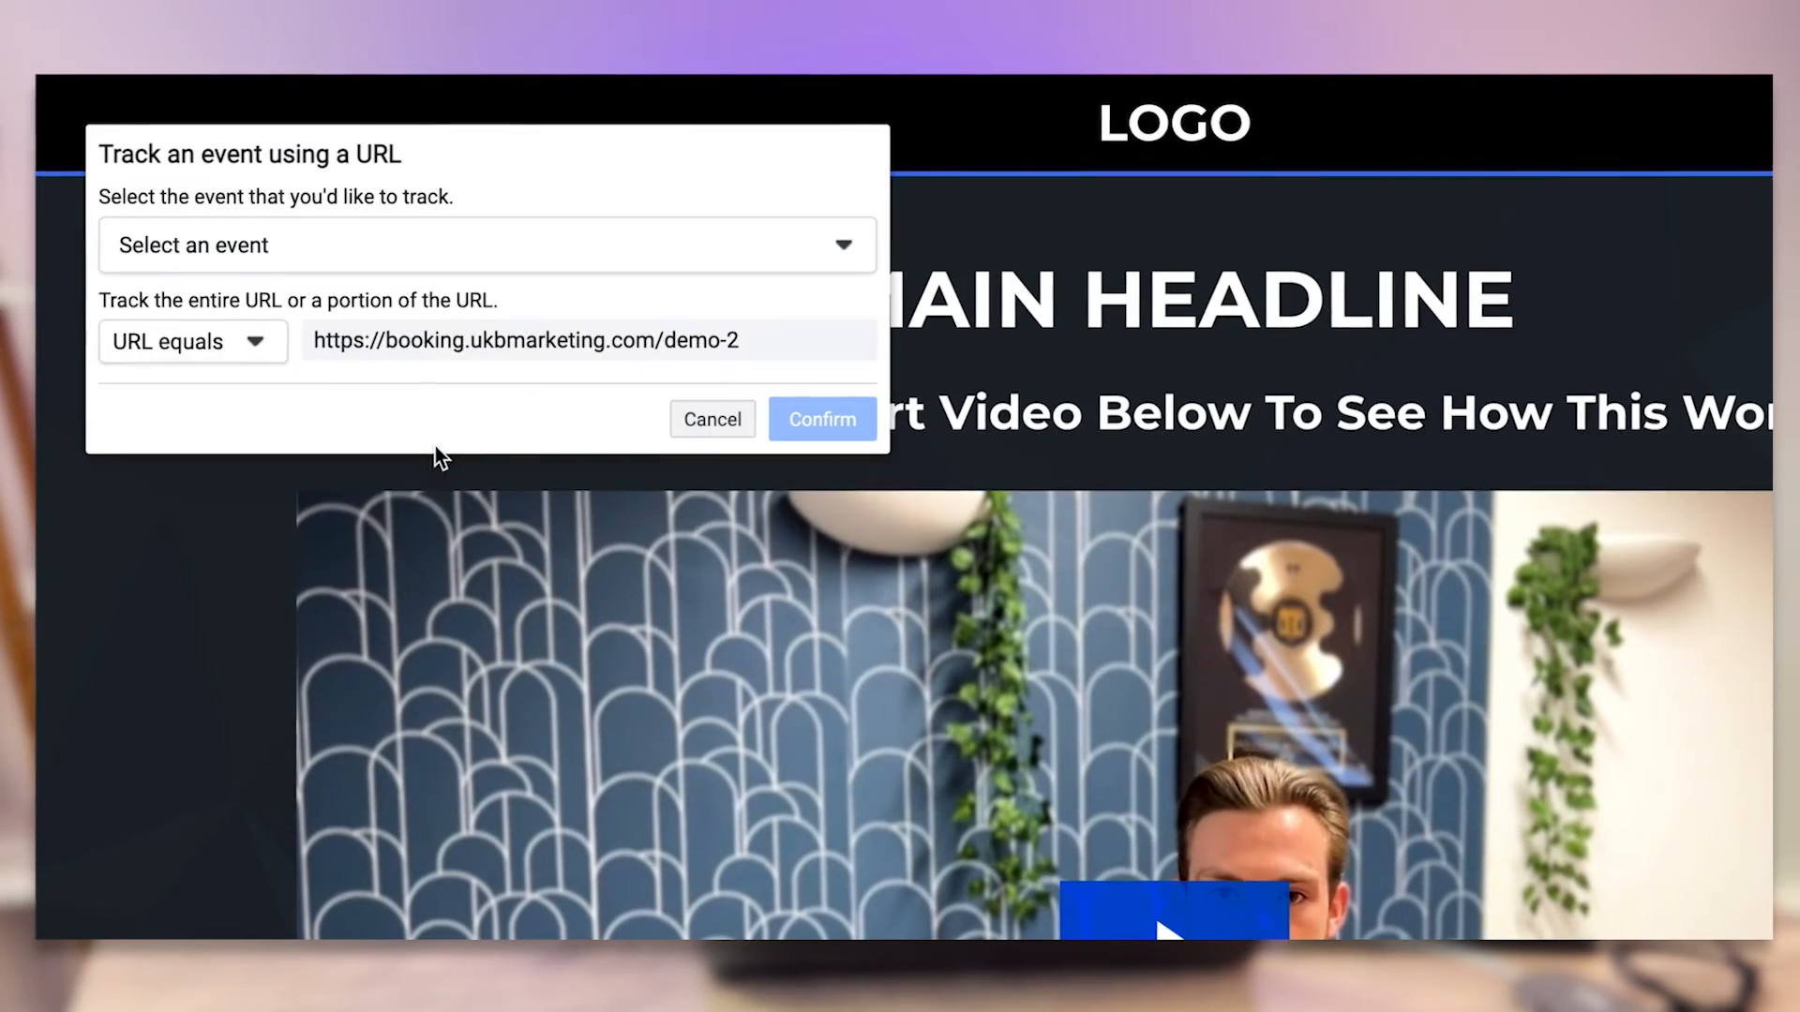
pyautogui.click(286, 251)
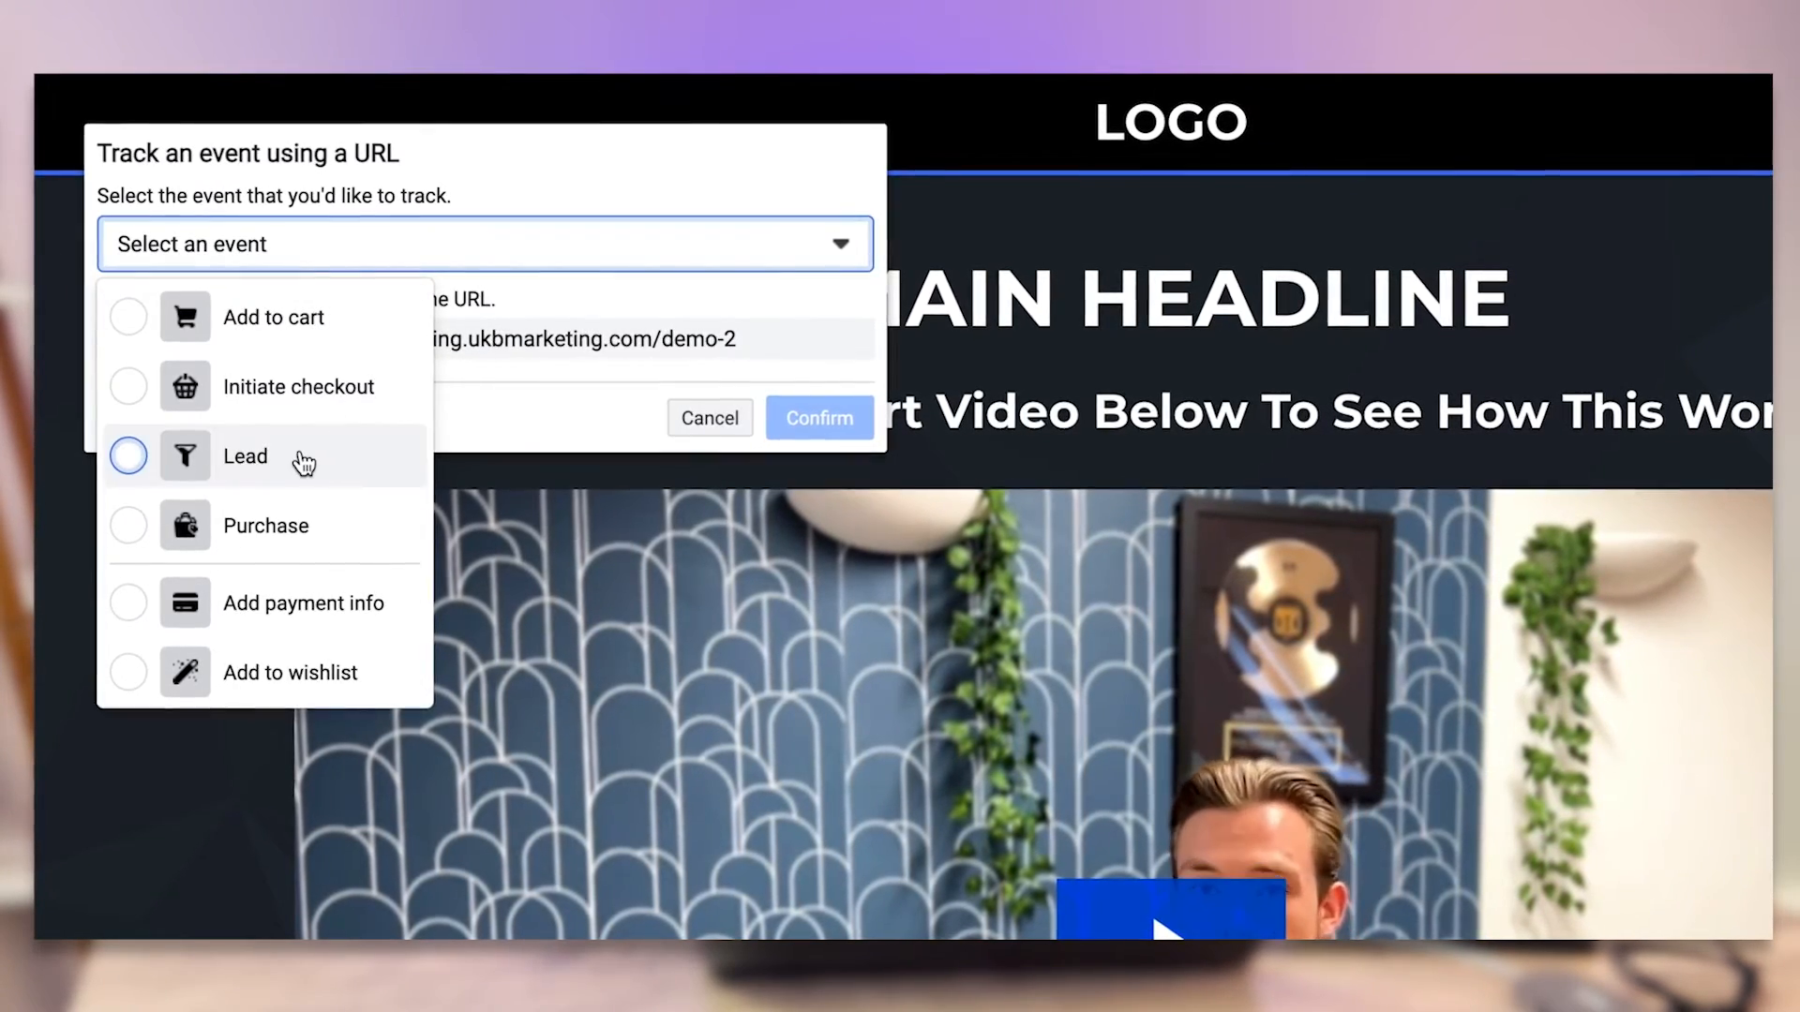
pyautogui.click(300, 457)
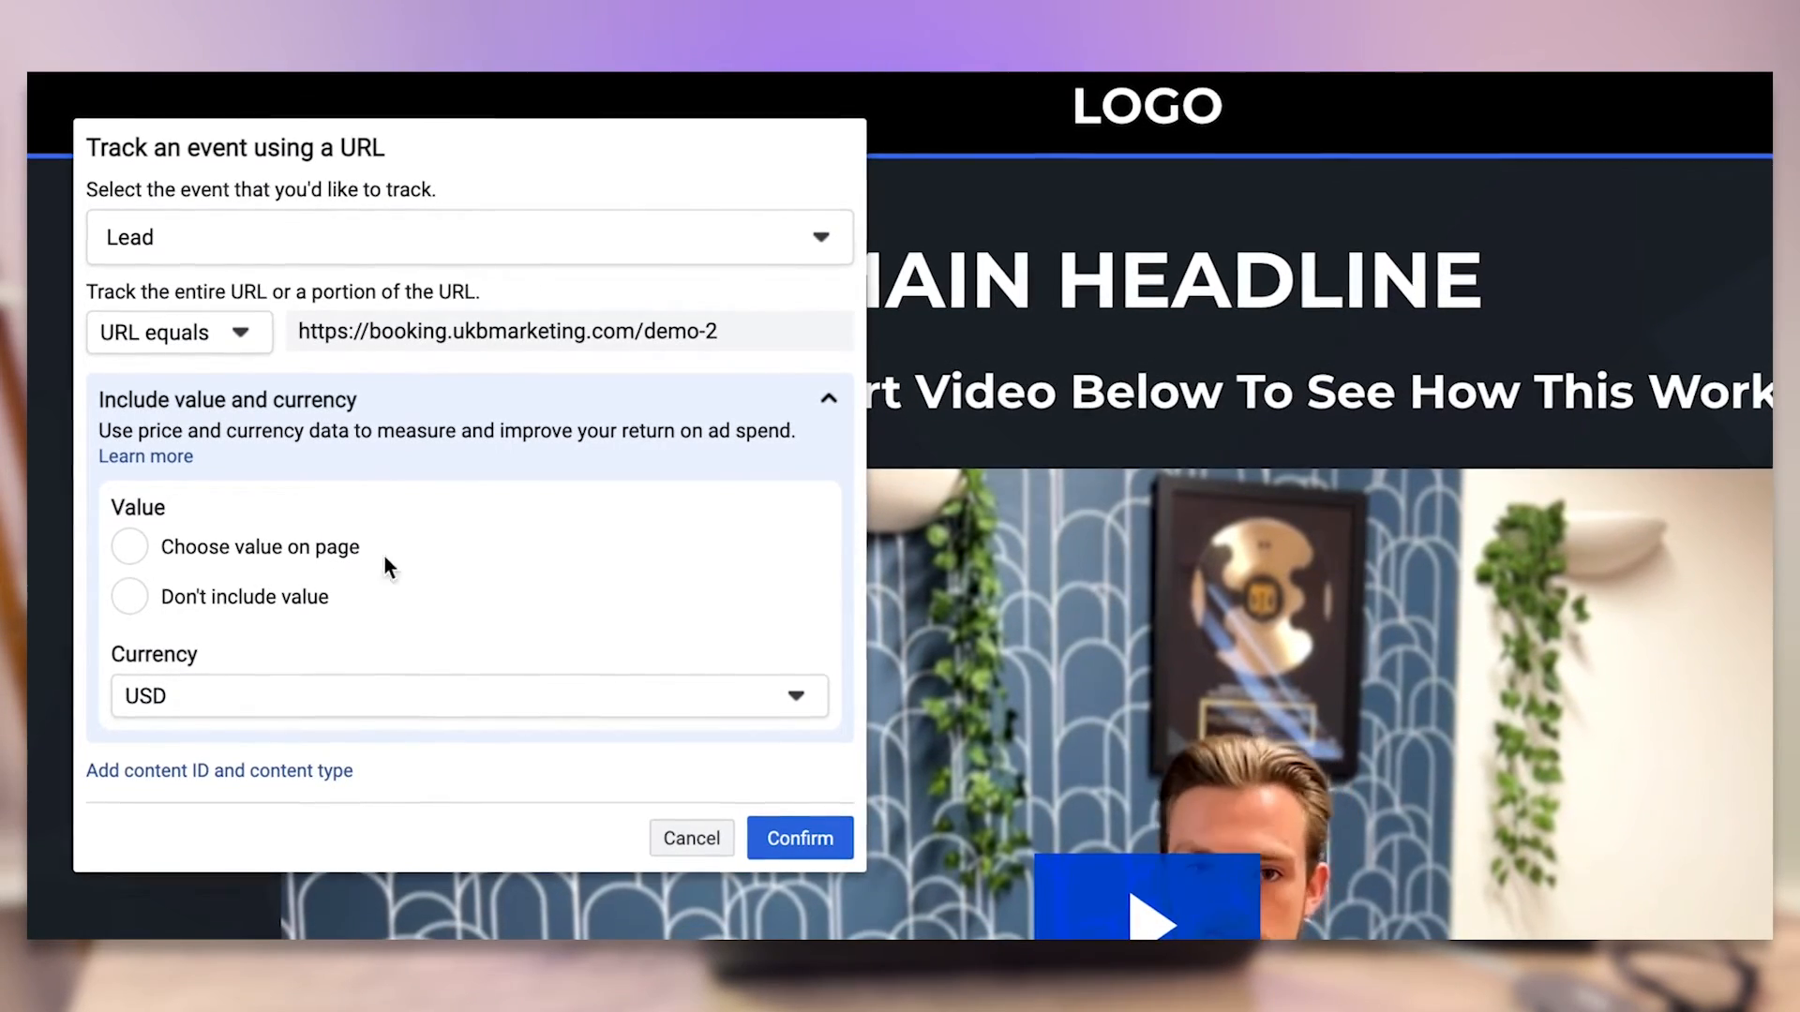
pyautogui.click(268, 604)
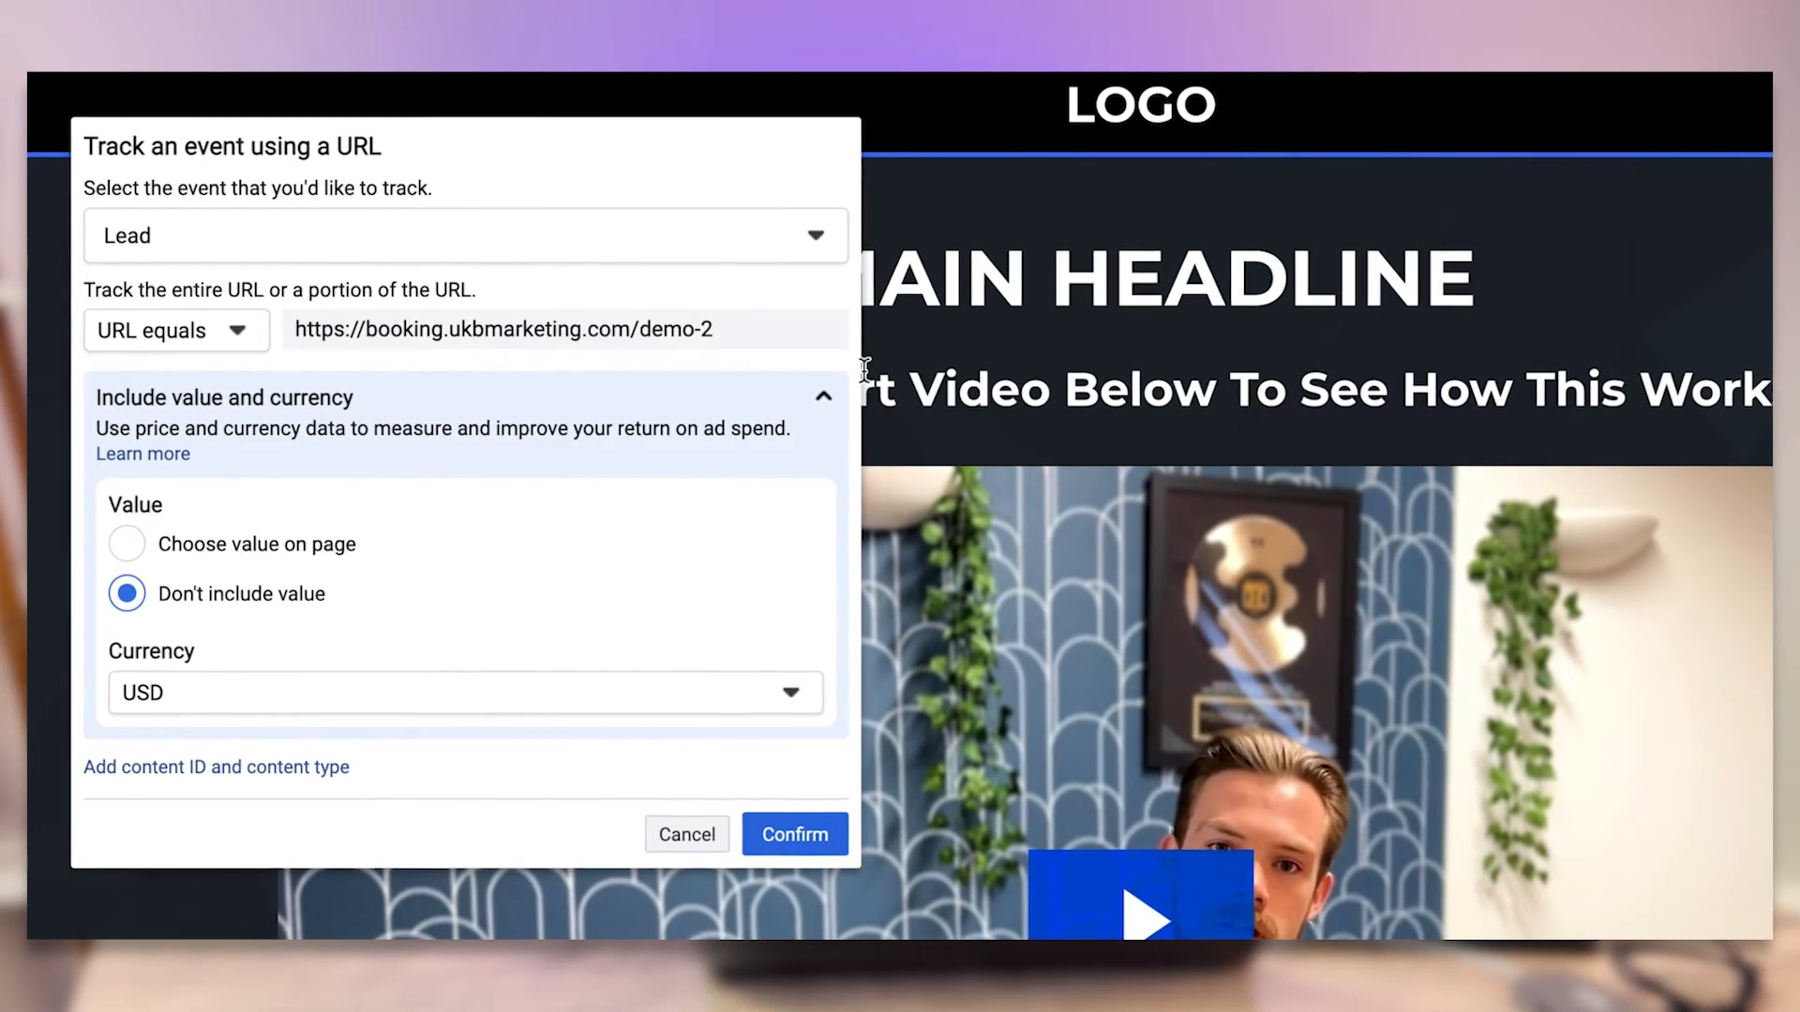
pyautogui.click(823, 401)
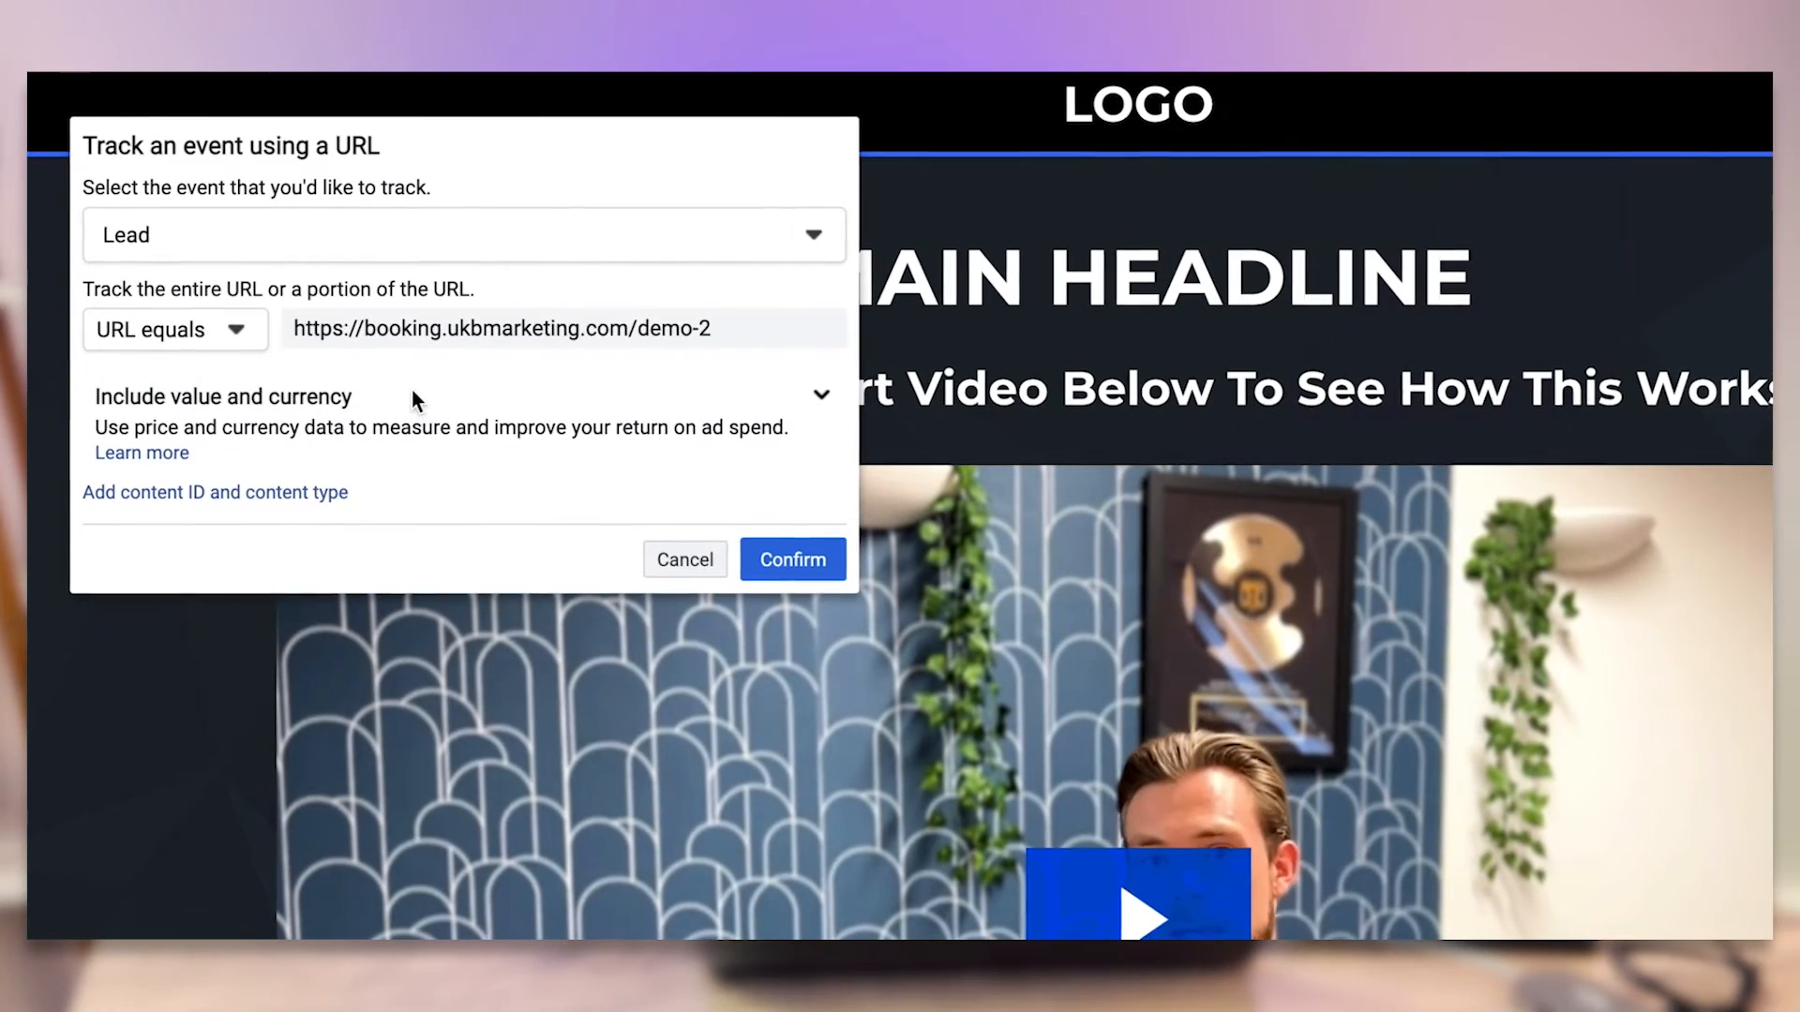
pyautogui.click(808, 562)
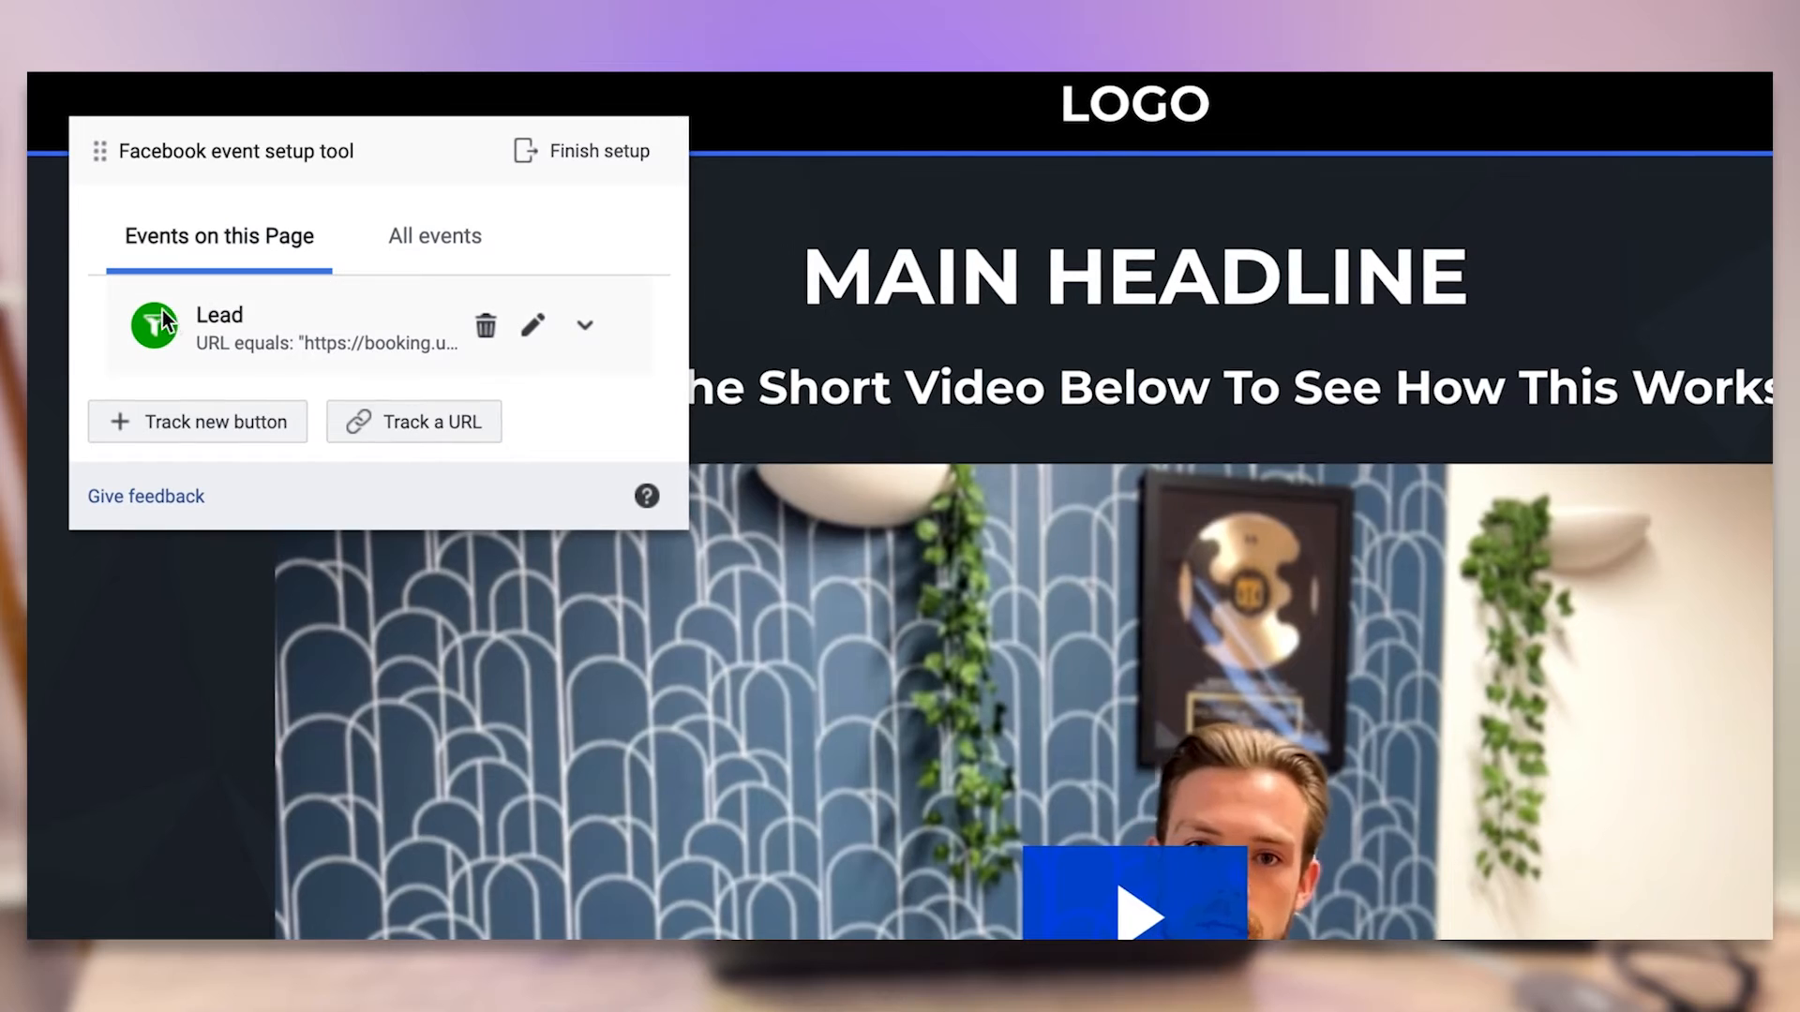
# Finish the event setup for the page with the added Lead event
pyautogui.scroll(-8, 1240, 561)
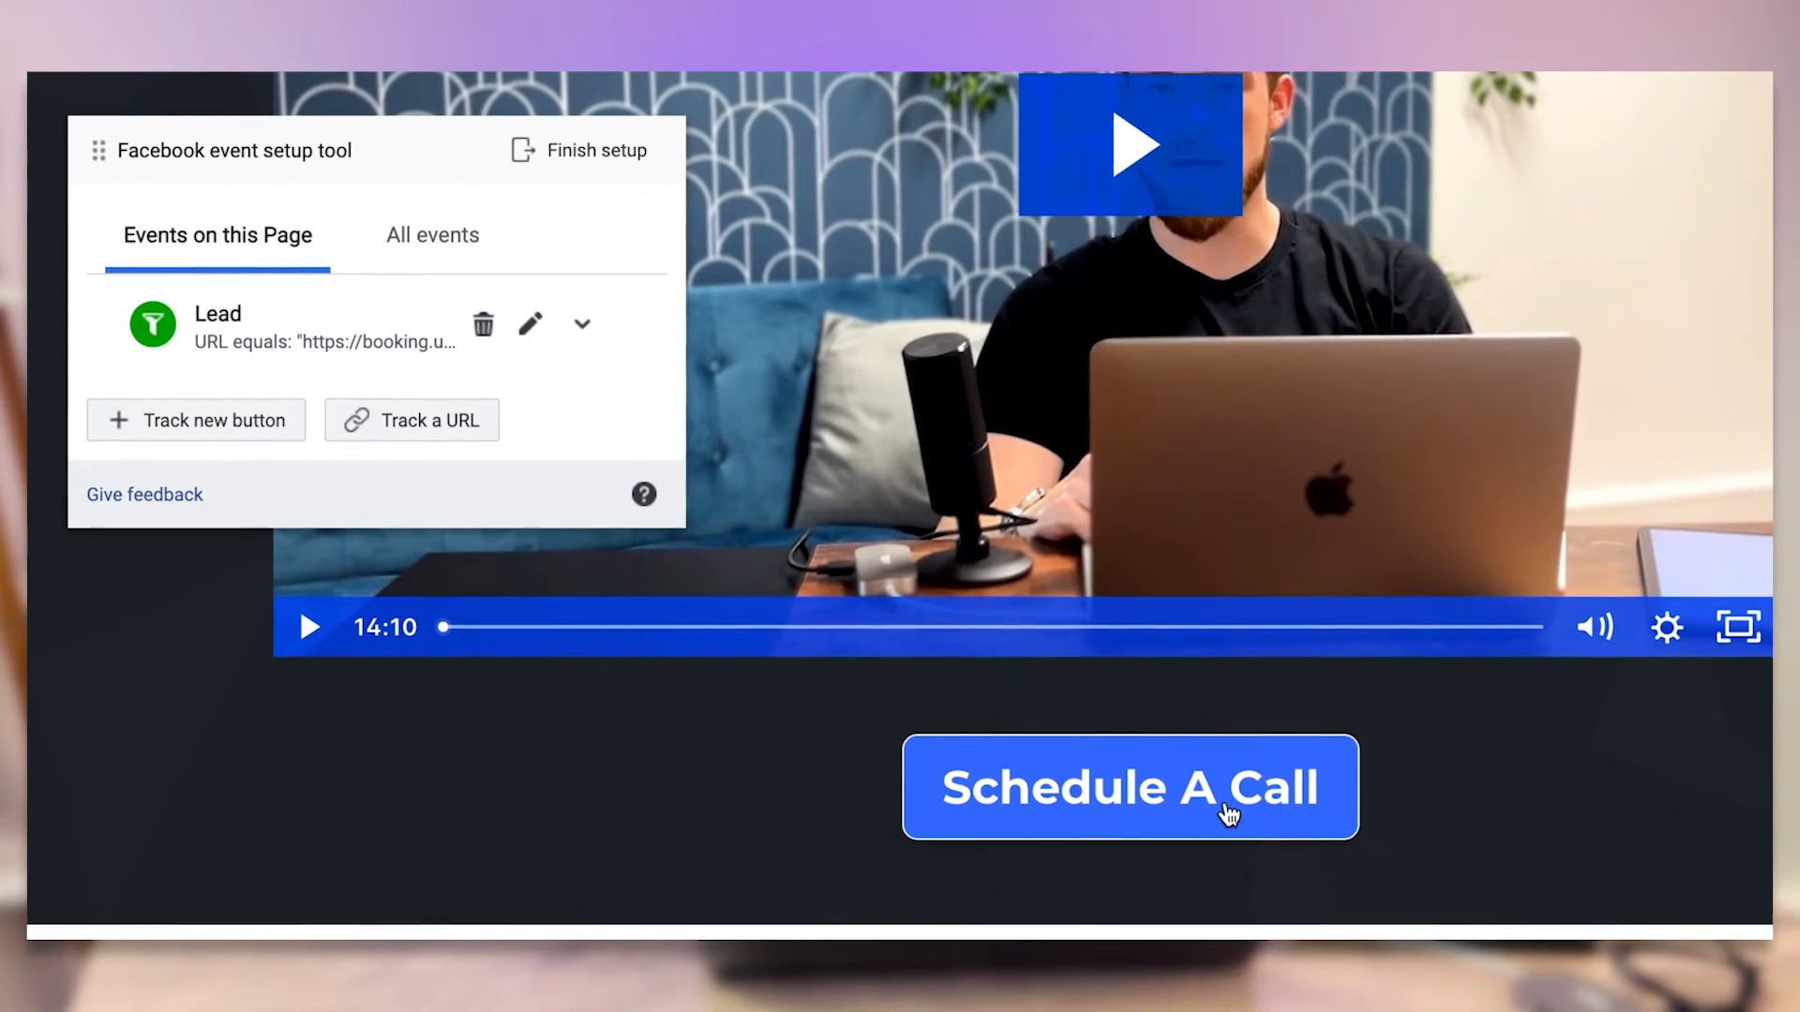
pyautogui.scroll(5, 617, 582)
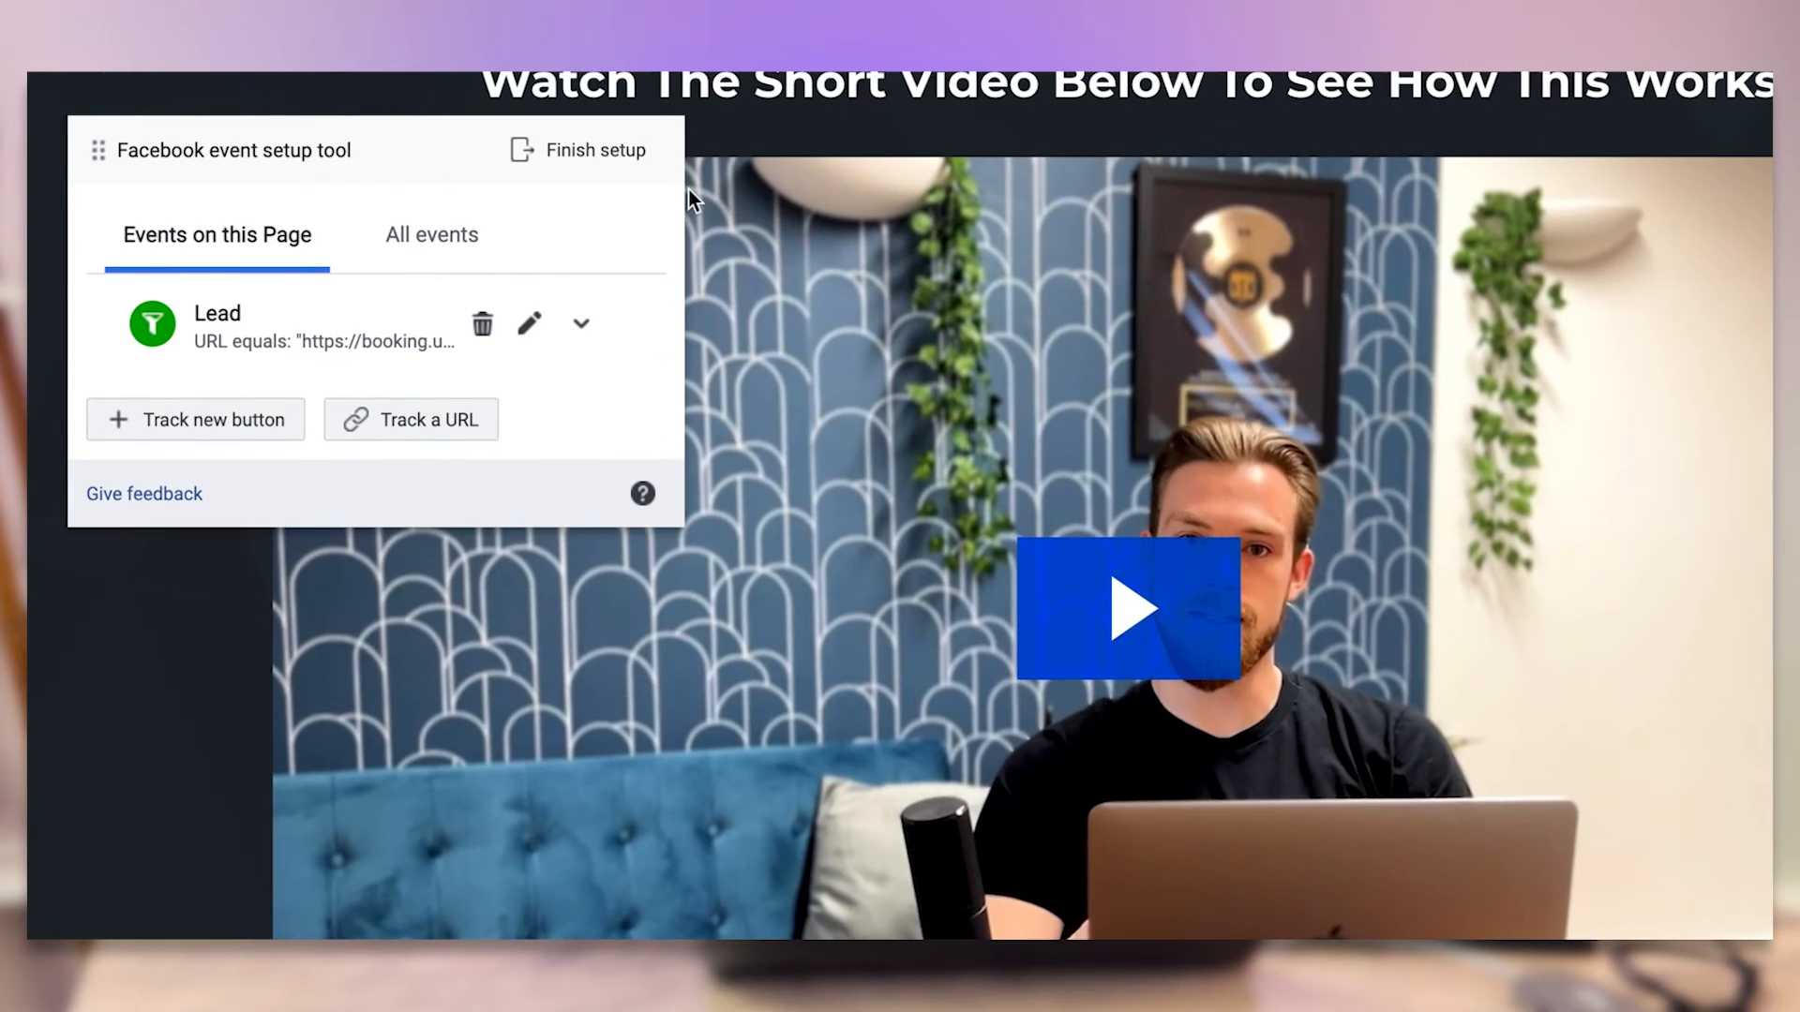
pyautogui.click(578, 148)
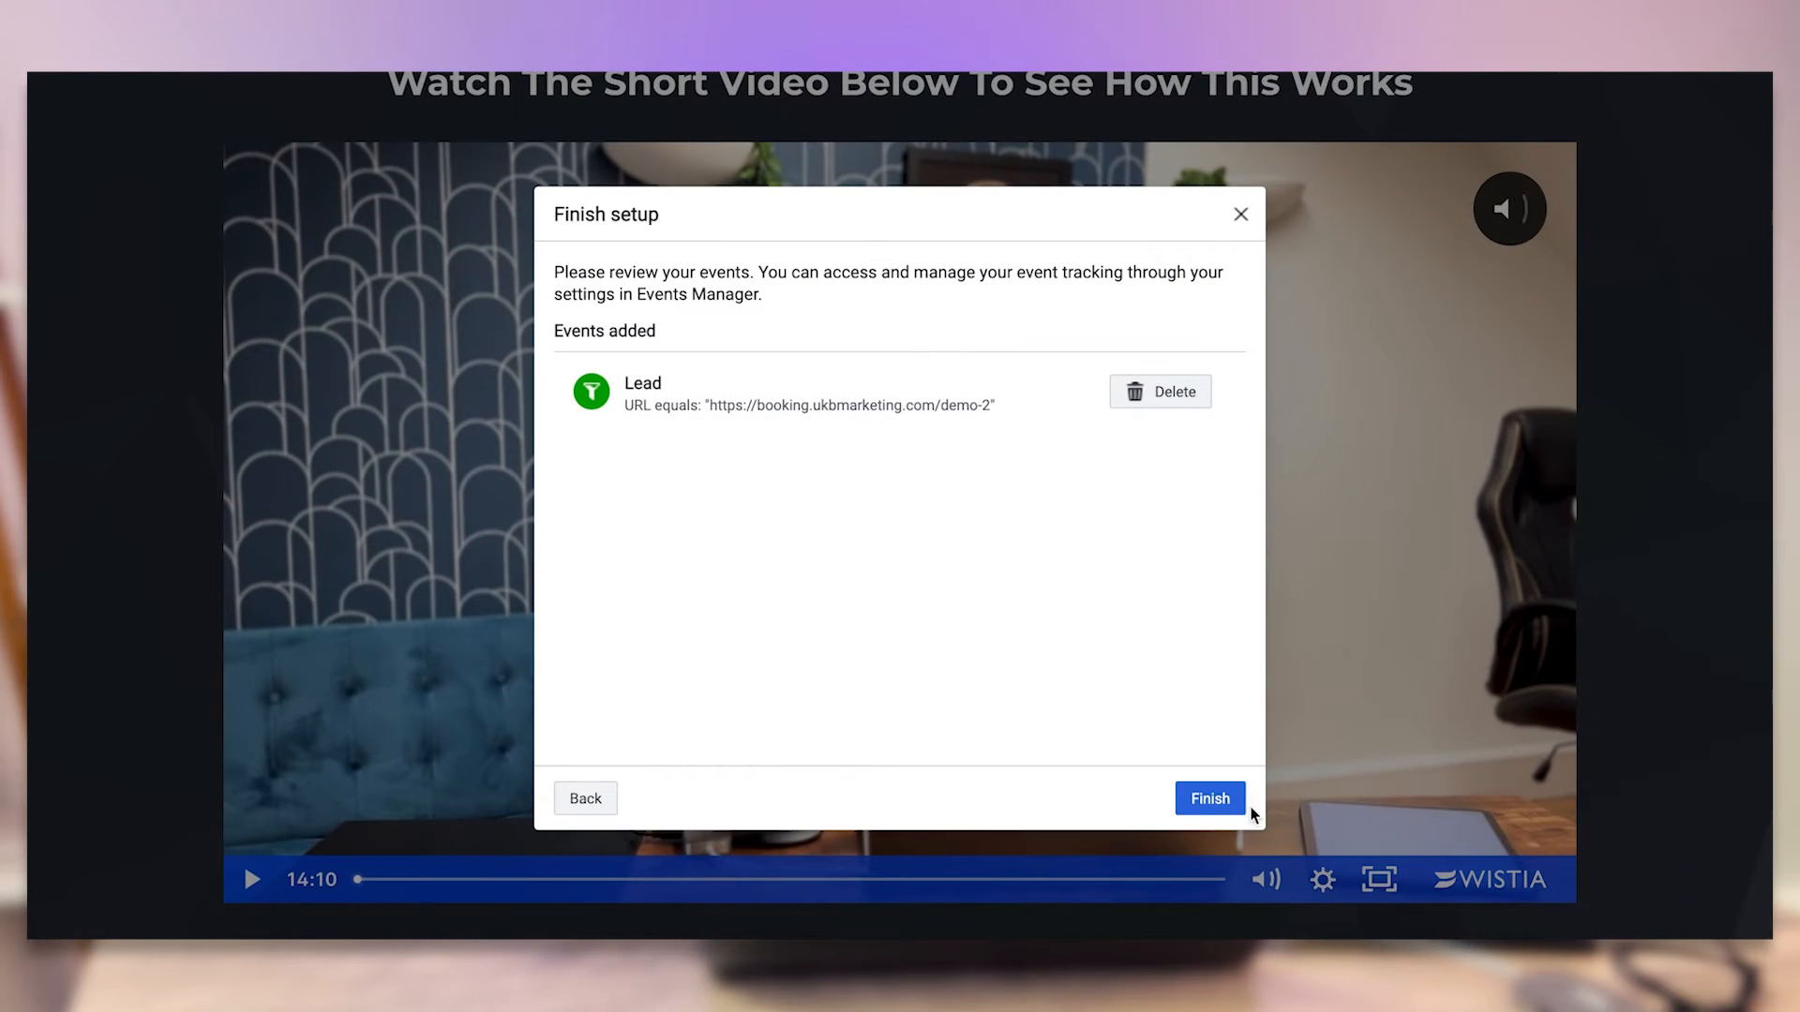
pyautogui.click(1242, 806)
pyautogui.click(1149, 480)
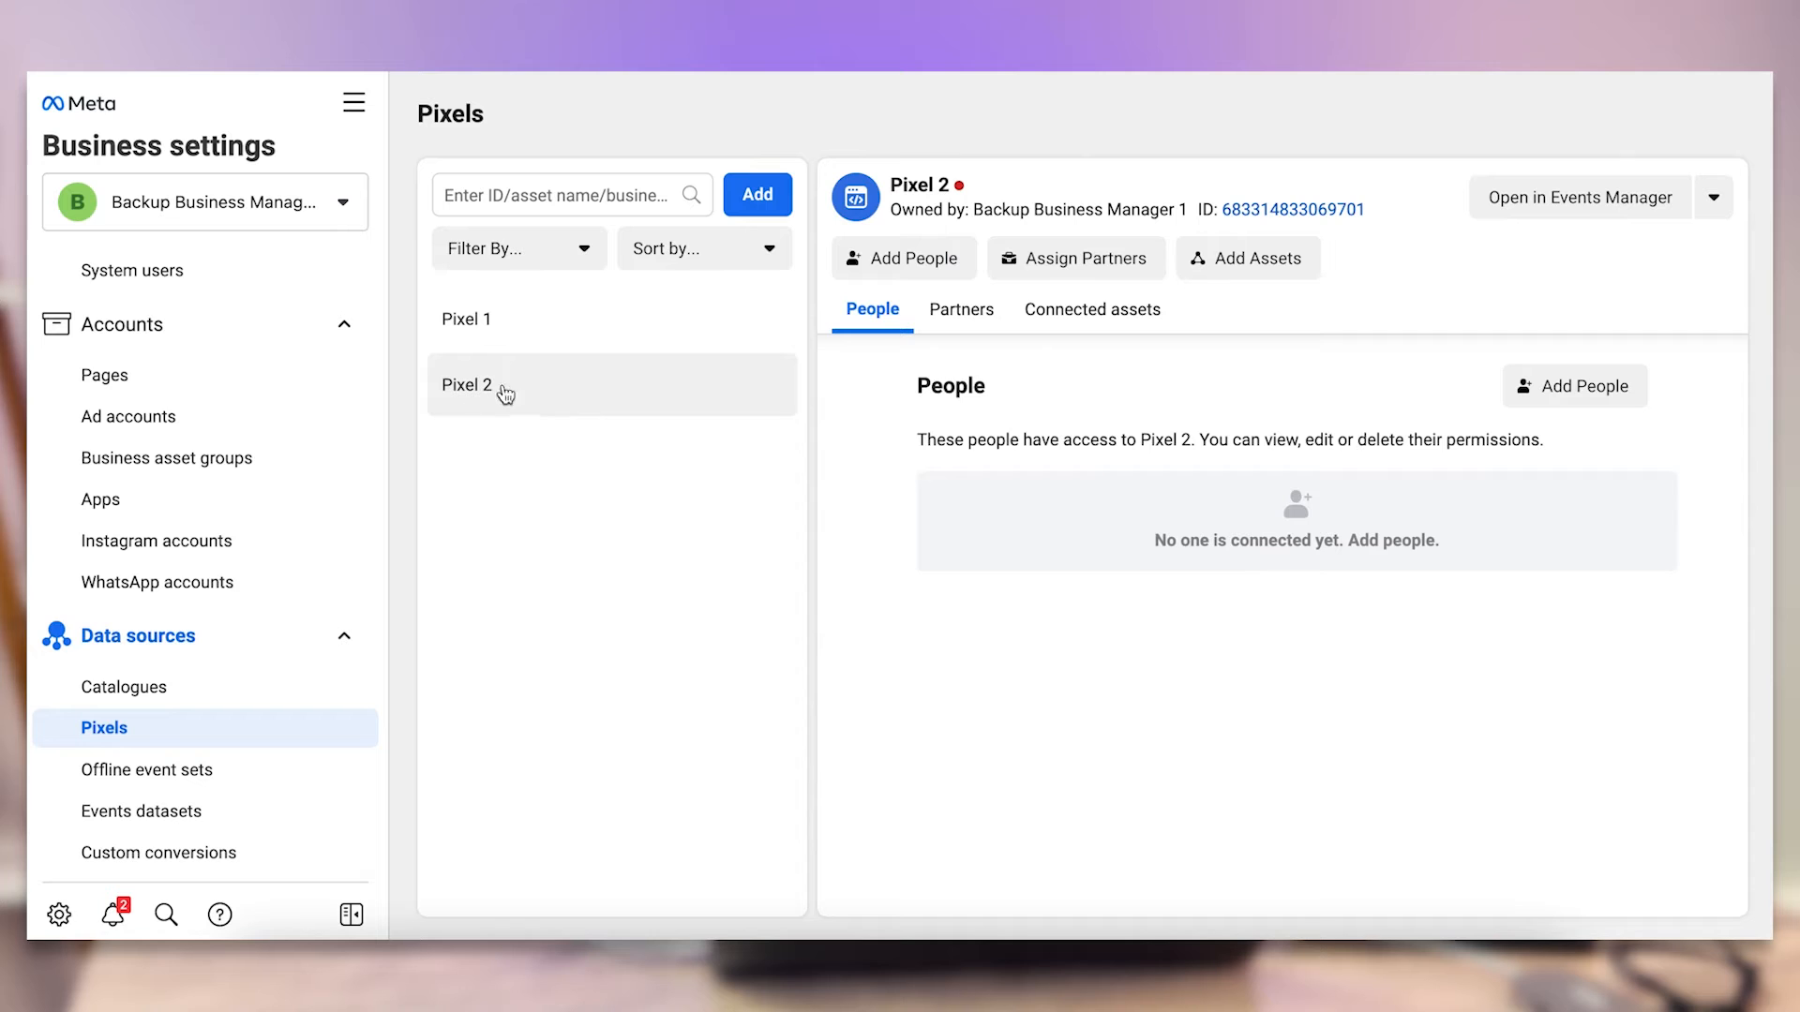
# Open Pixel 2 in Events Manager and look over its activity overview
pyautogui.click(1549, 202)
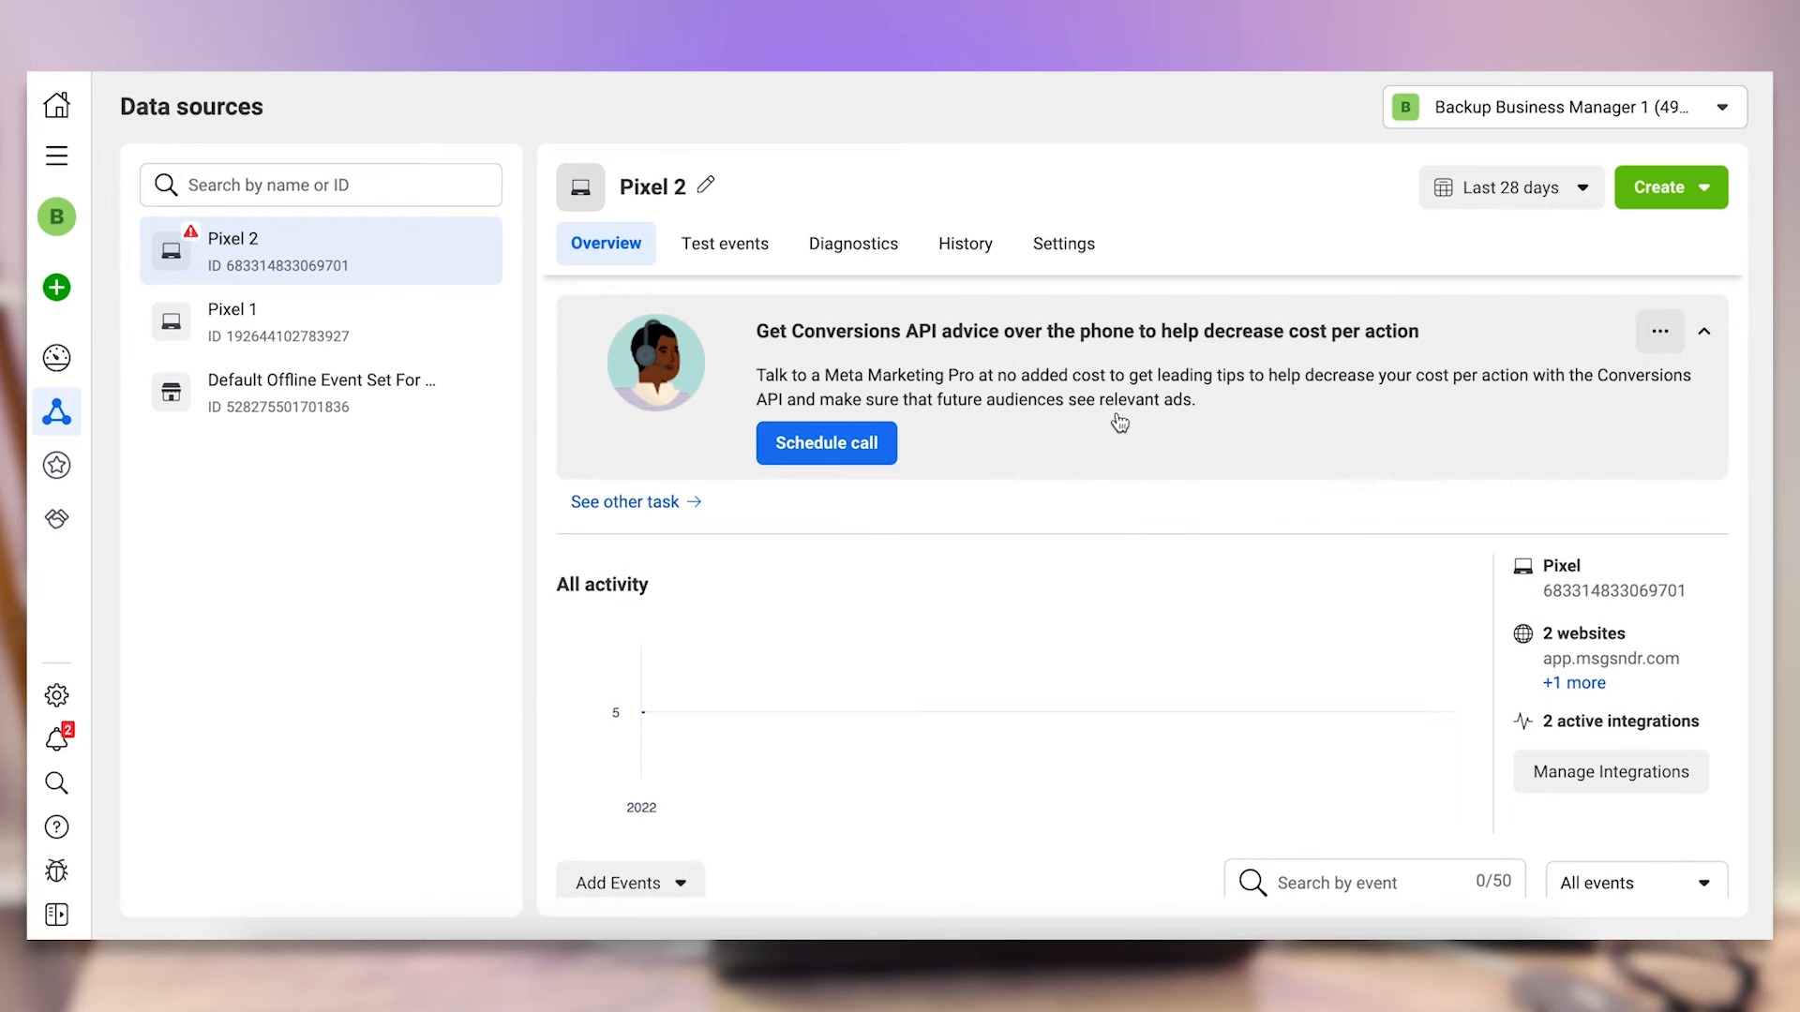
pyautogui.scroll(-3, 1228, 588)
pyautogui.scroll(-1, 1231, 596)
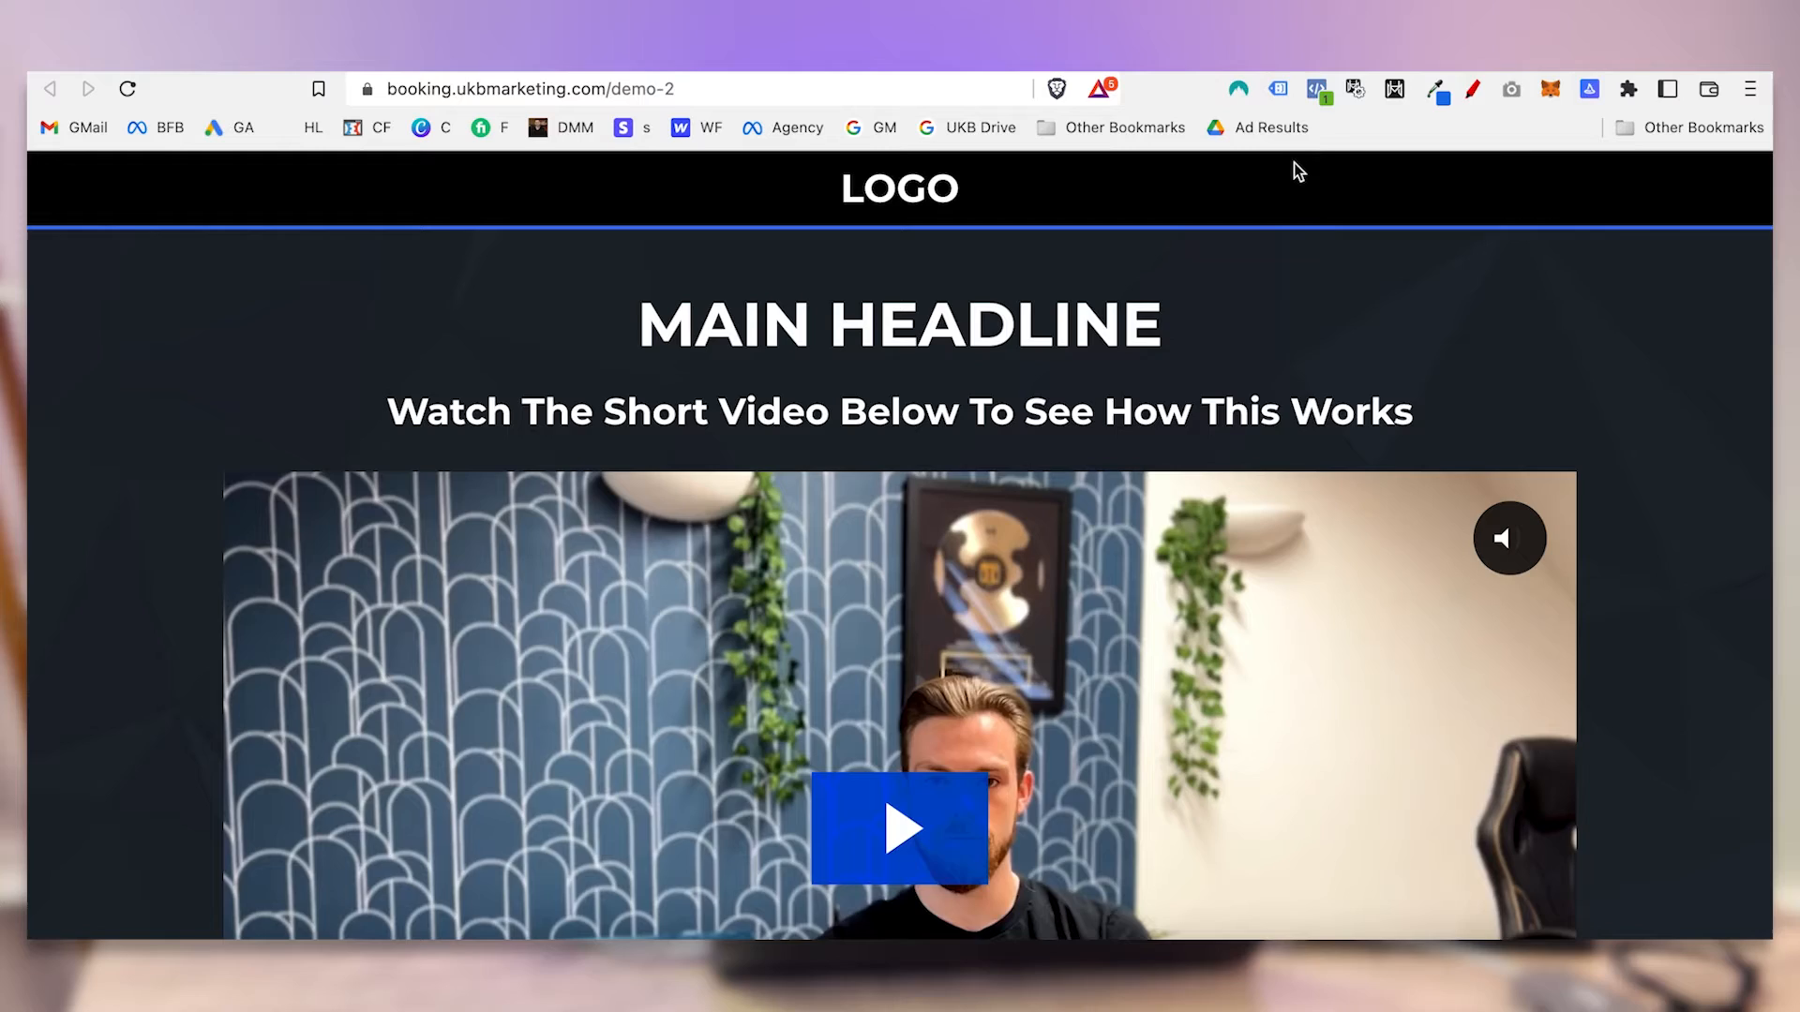
# Inspect the live demo-2 page with Facebook Pixel Helper before and after a reload, copying the page's URL in between
pyautogui.click(1322, 93)
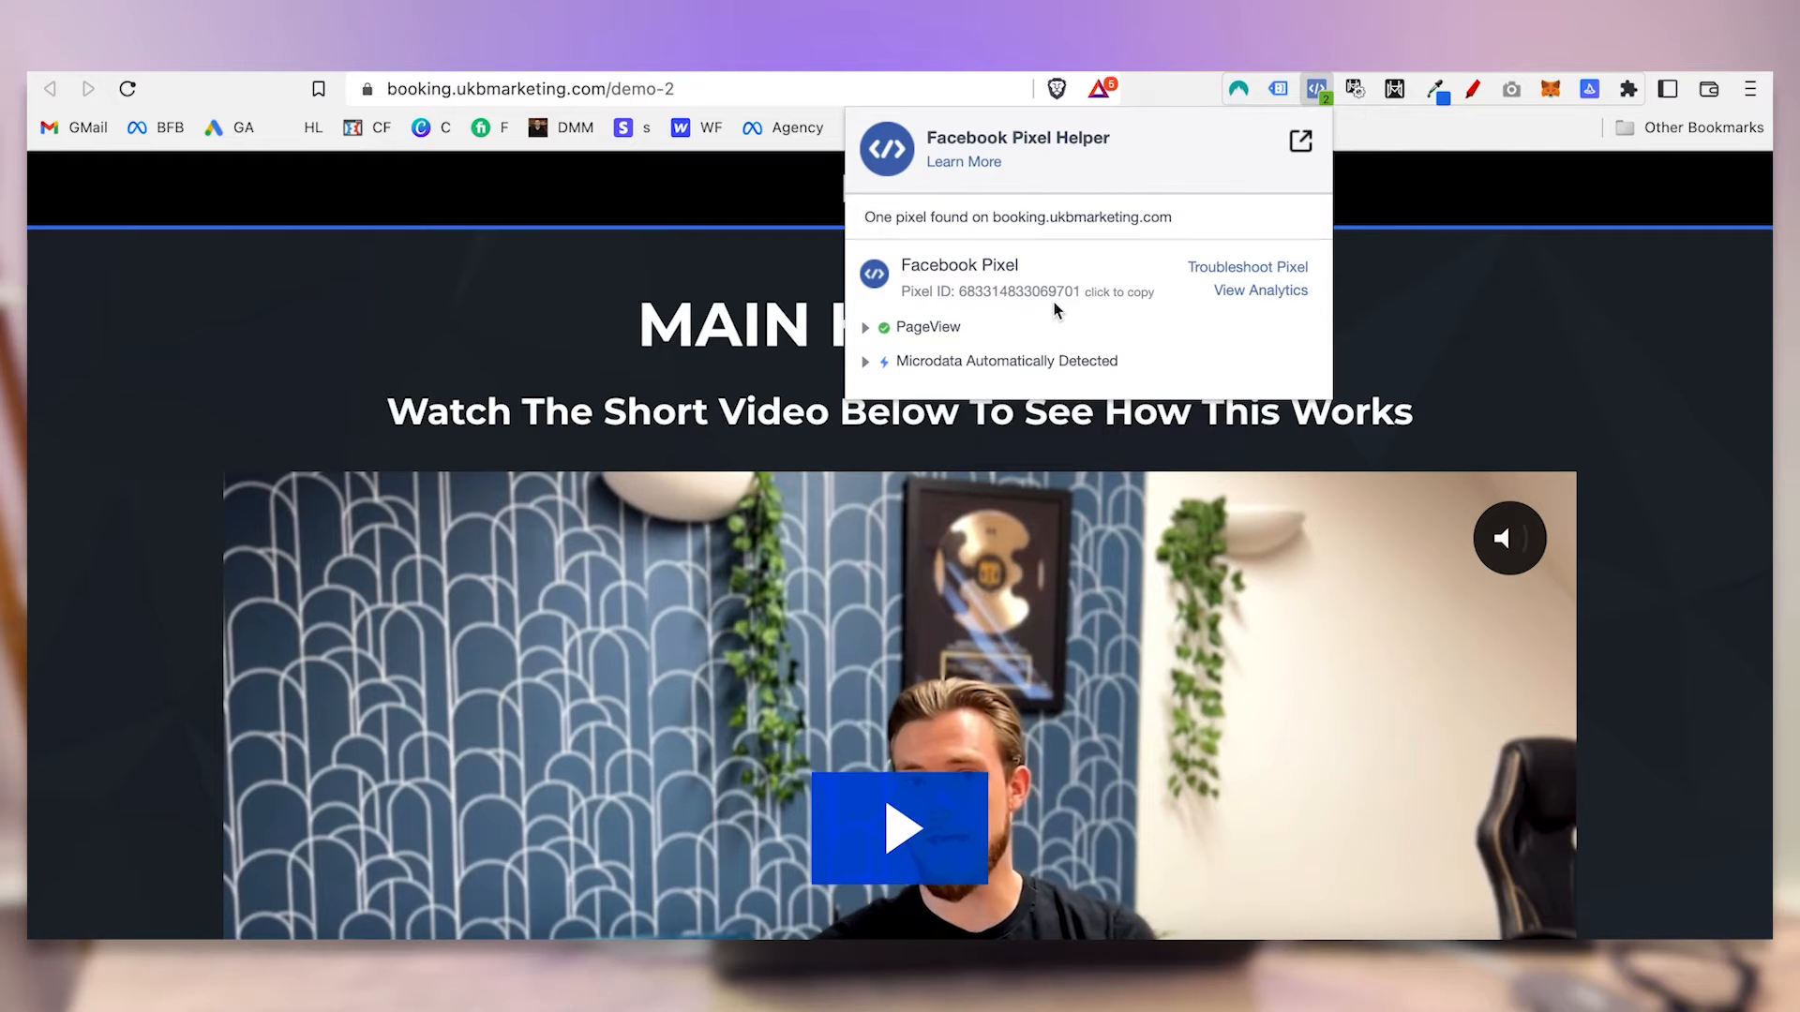
pyautogui.click(722, 104)
pyautogui.click(752, 87)
pyautogui.hotkey('ctrl', 'c')
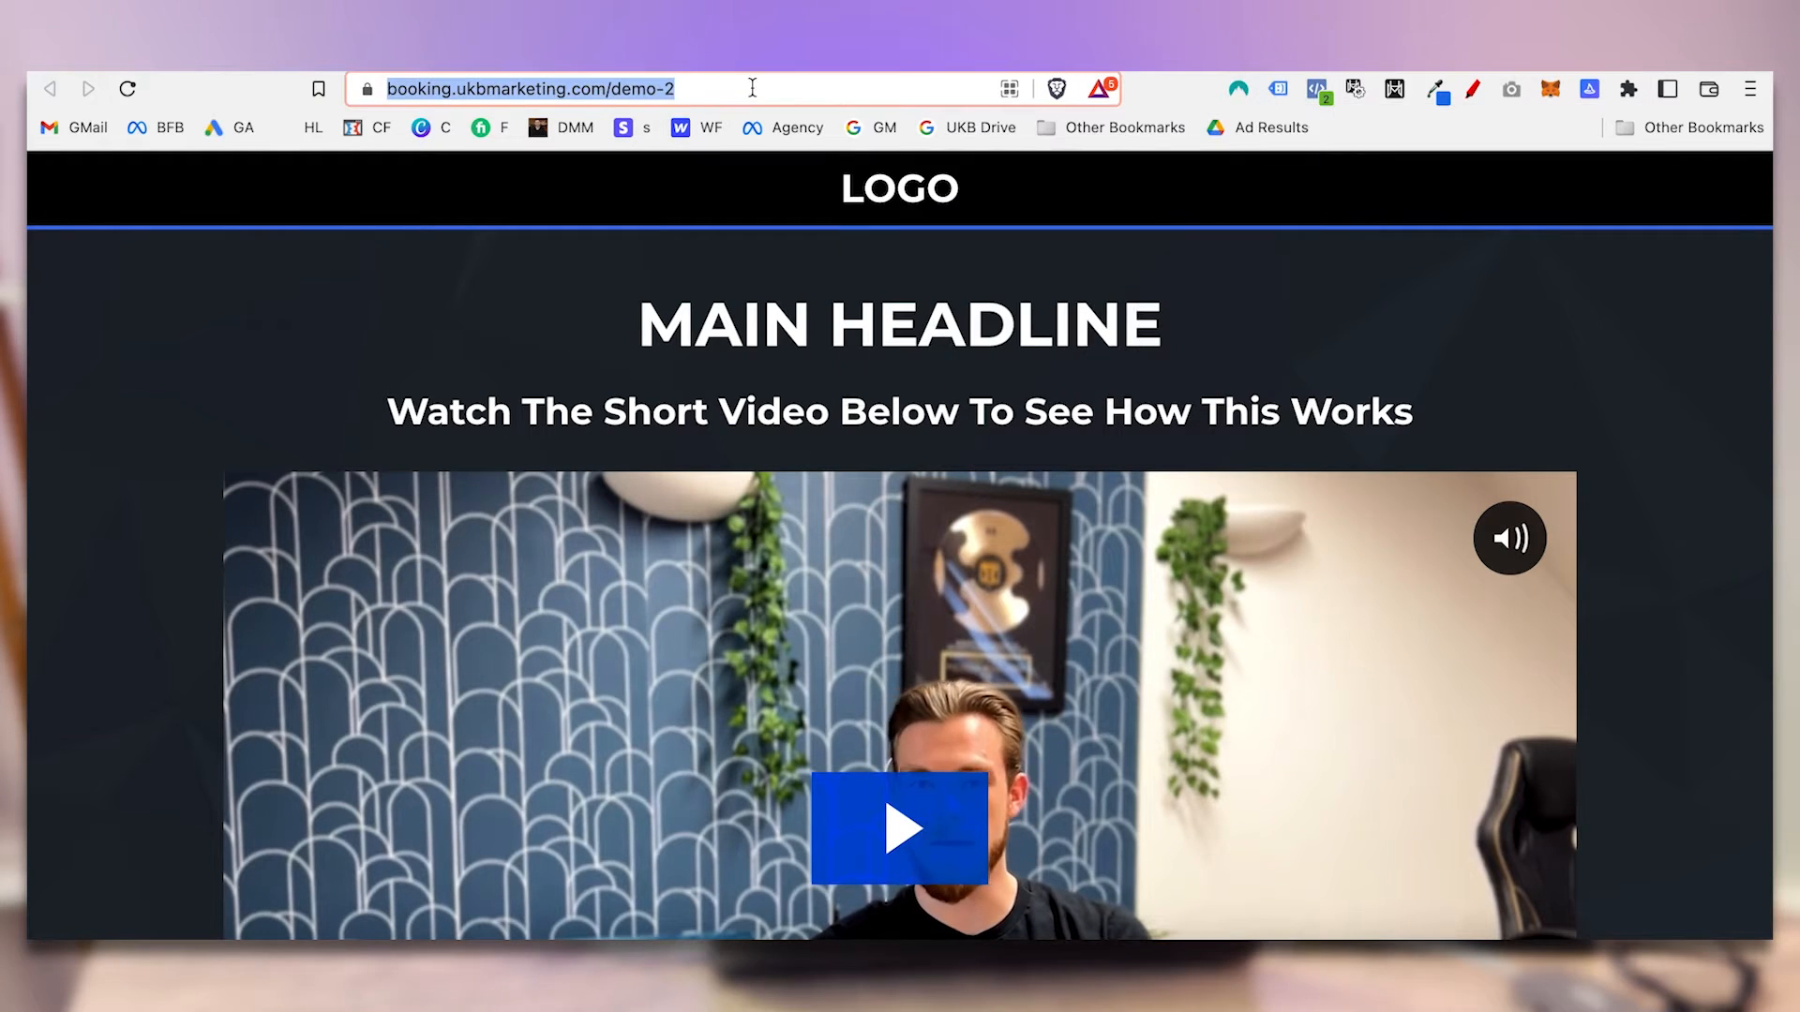
pyautogui.press('Return')
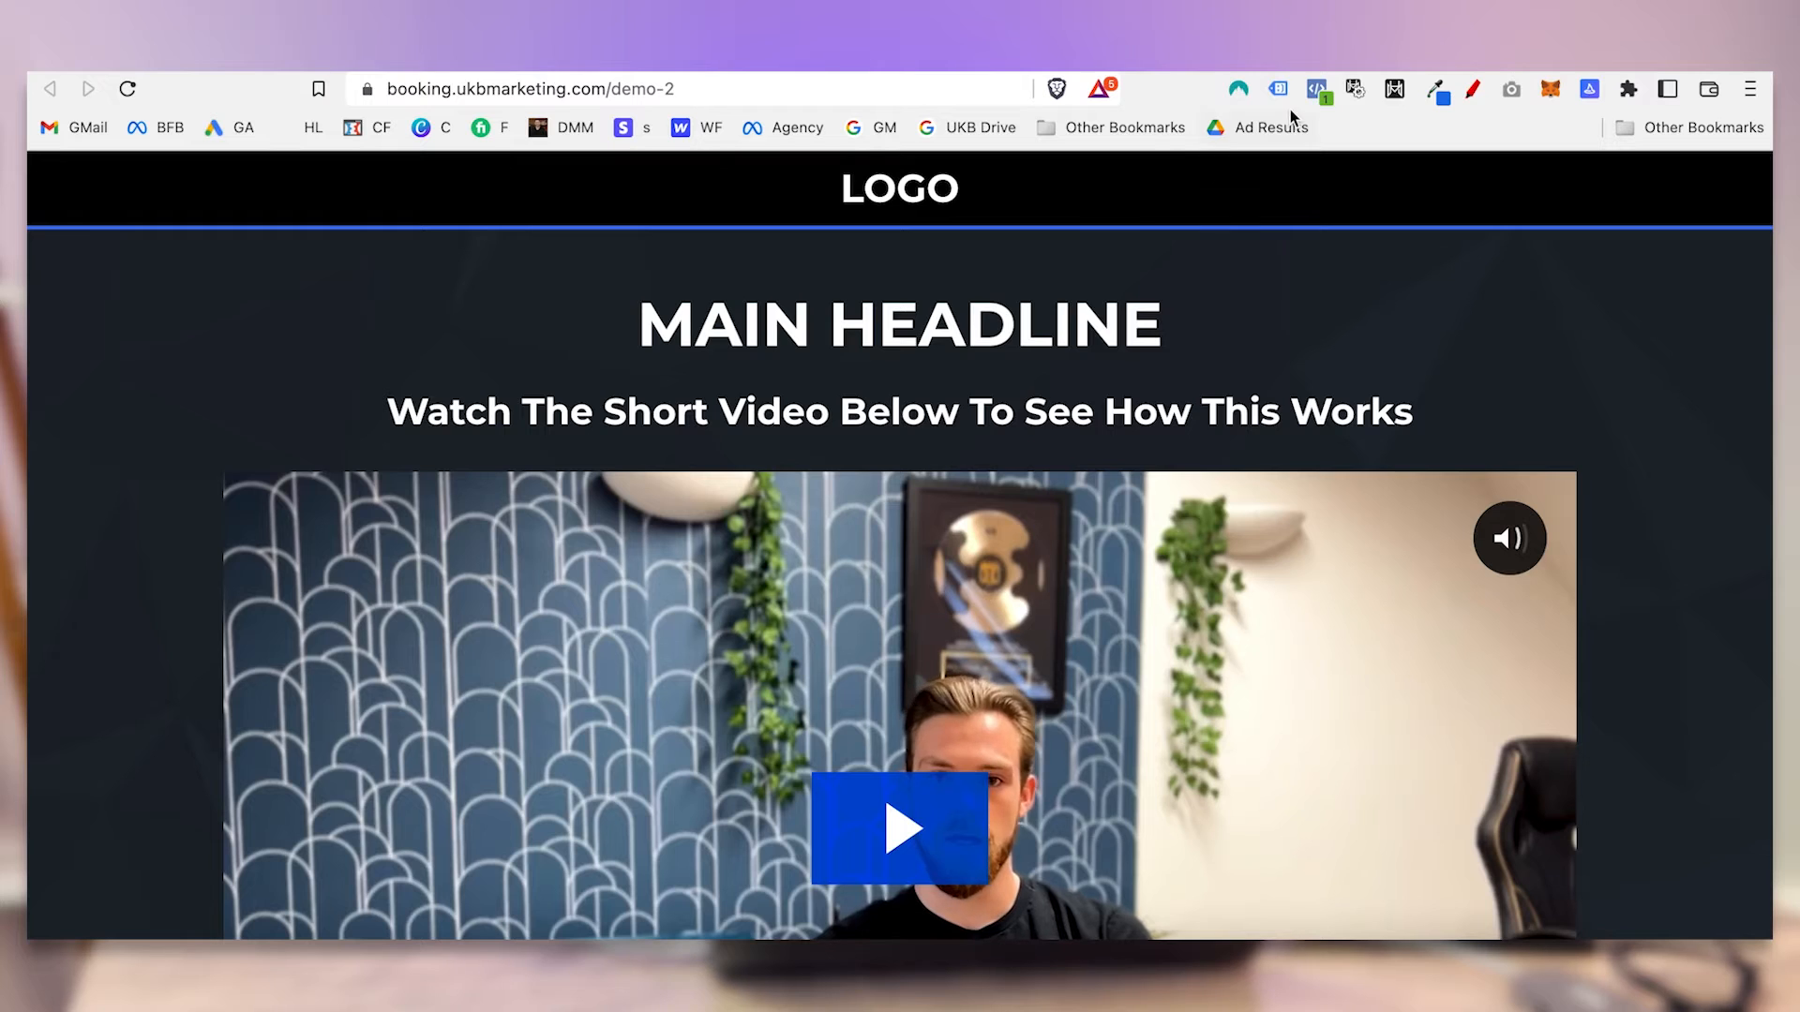
pyautogui.click(1318, 92)
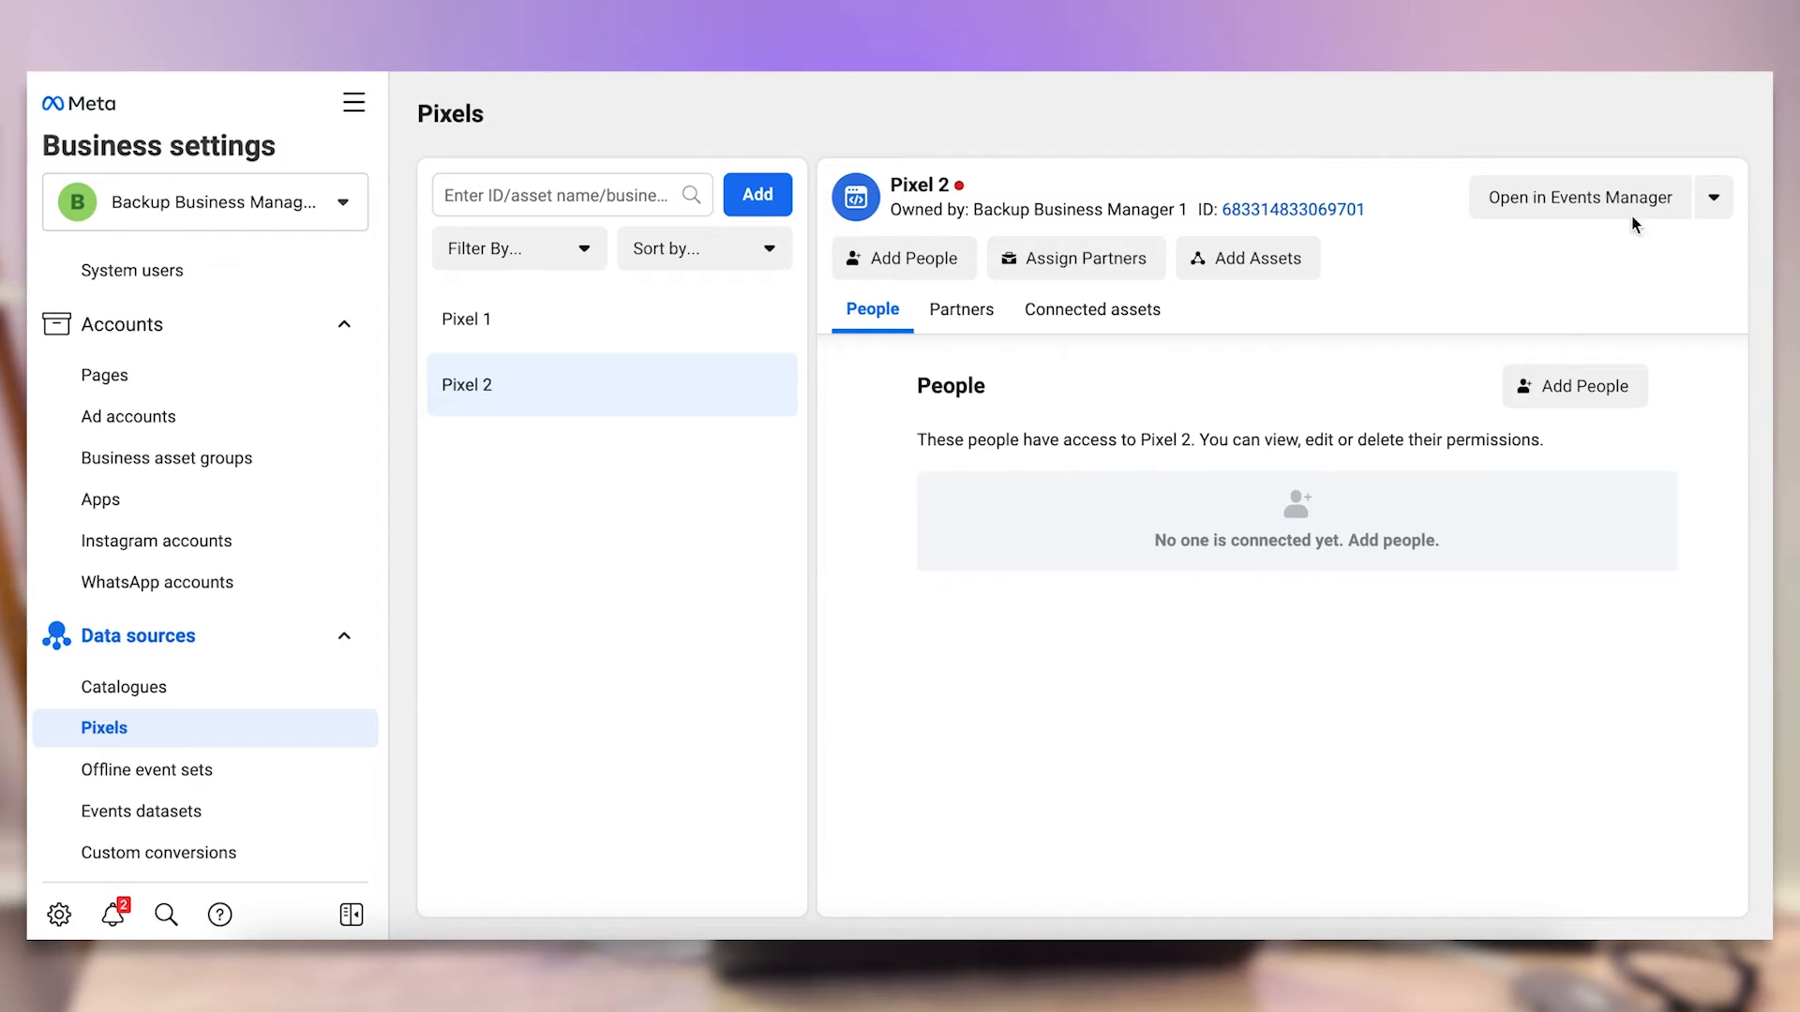
pyautogui.click(1633, 223)
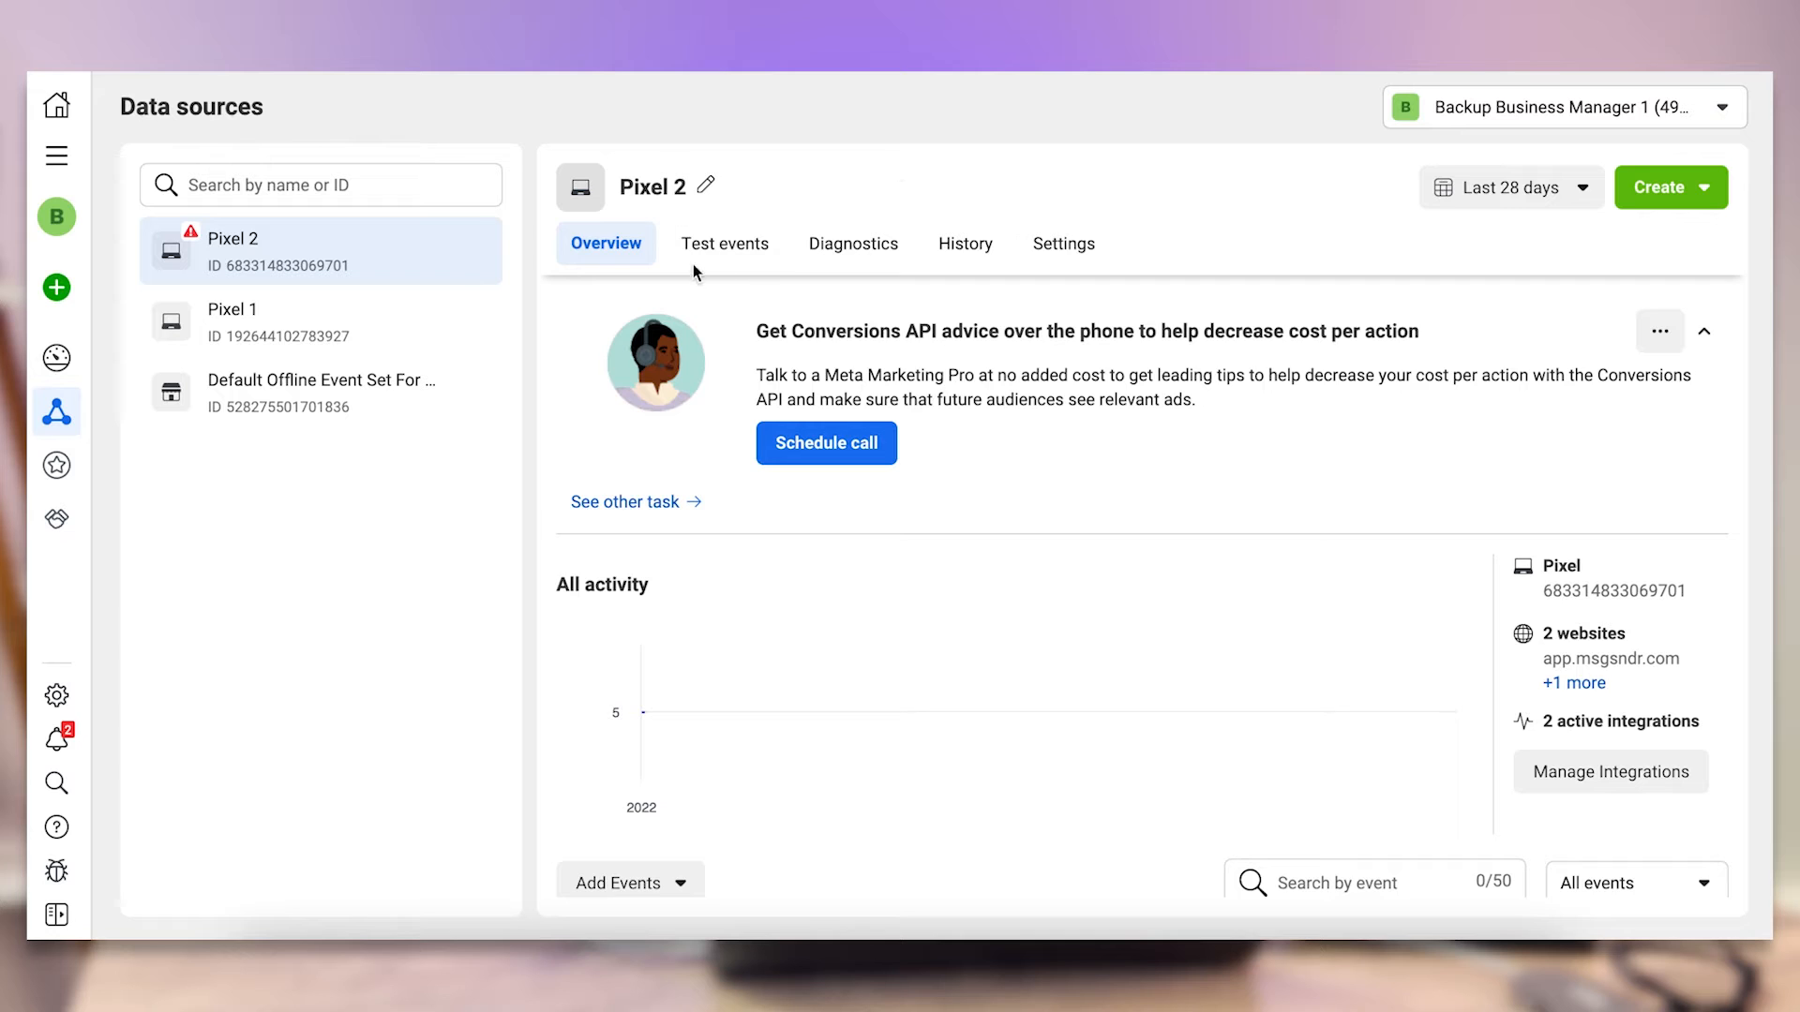
pyautogui.click(720, 249)
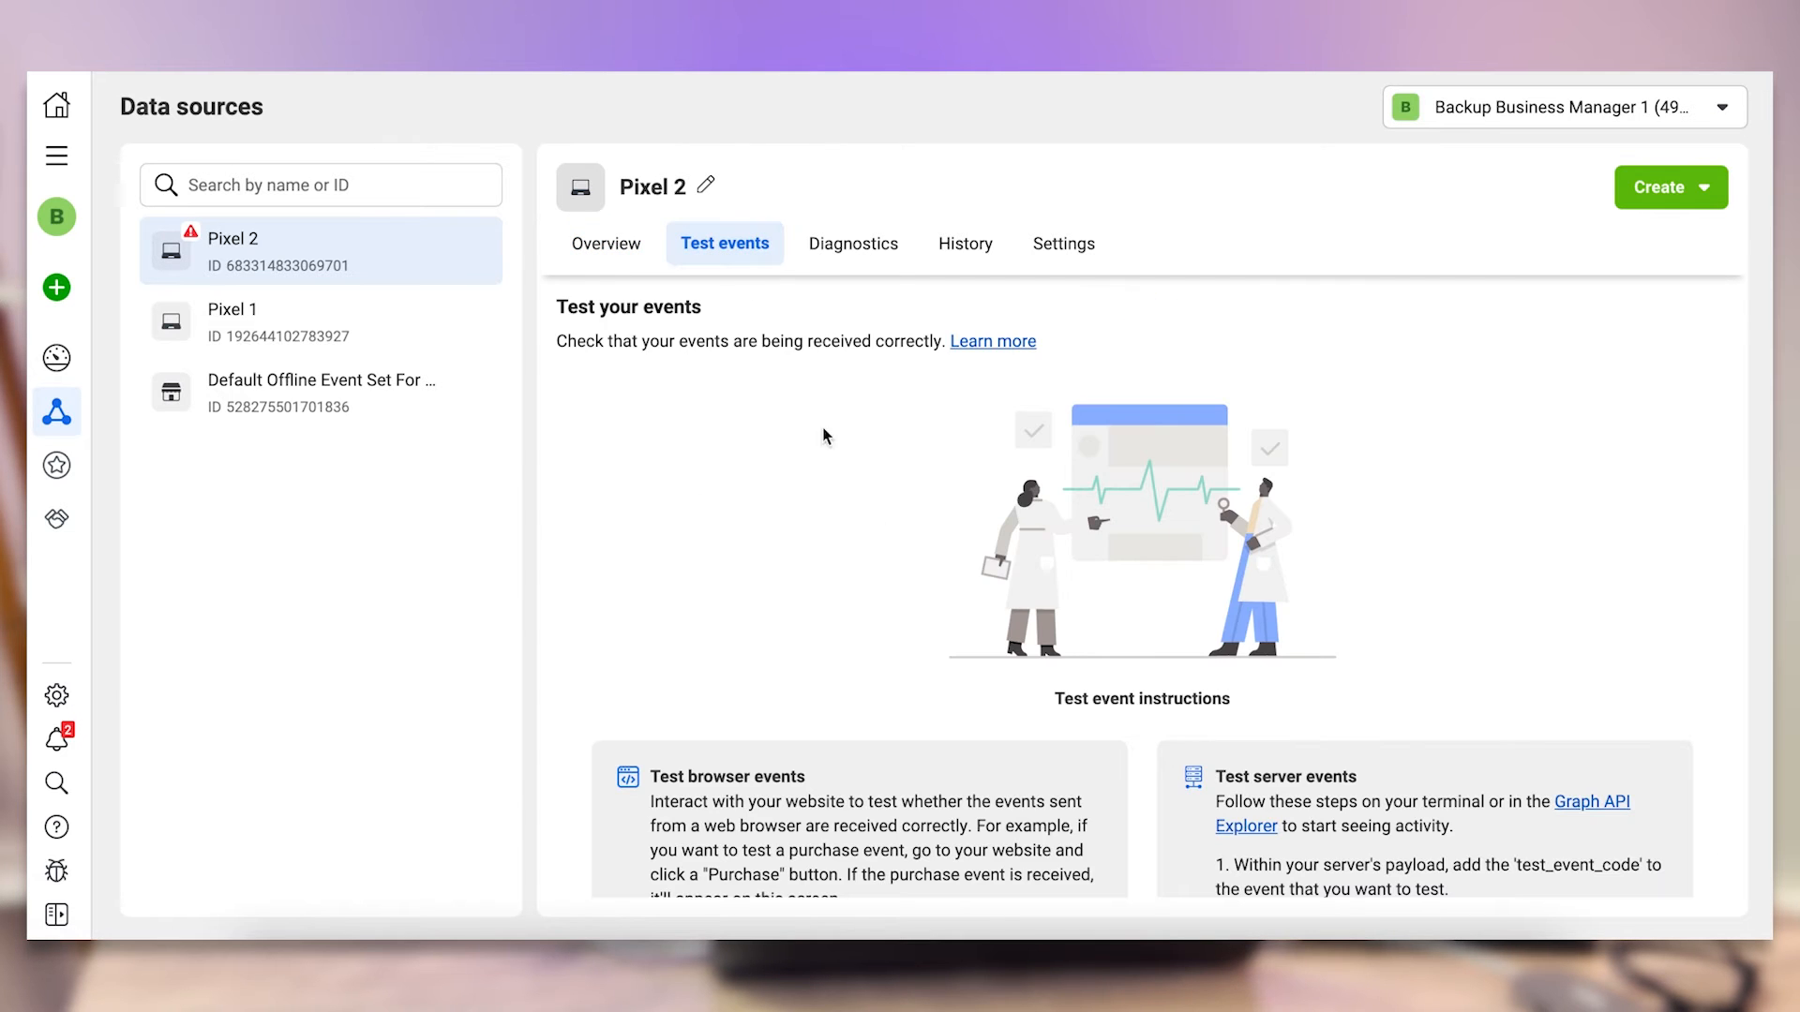
pyautogui.scroll(-3, 825, 435)
pyautogui.click(747, 672)
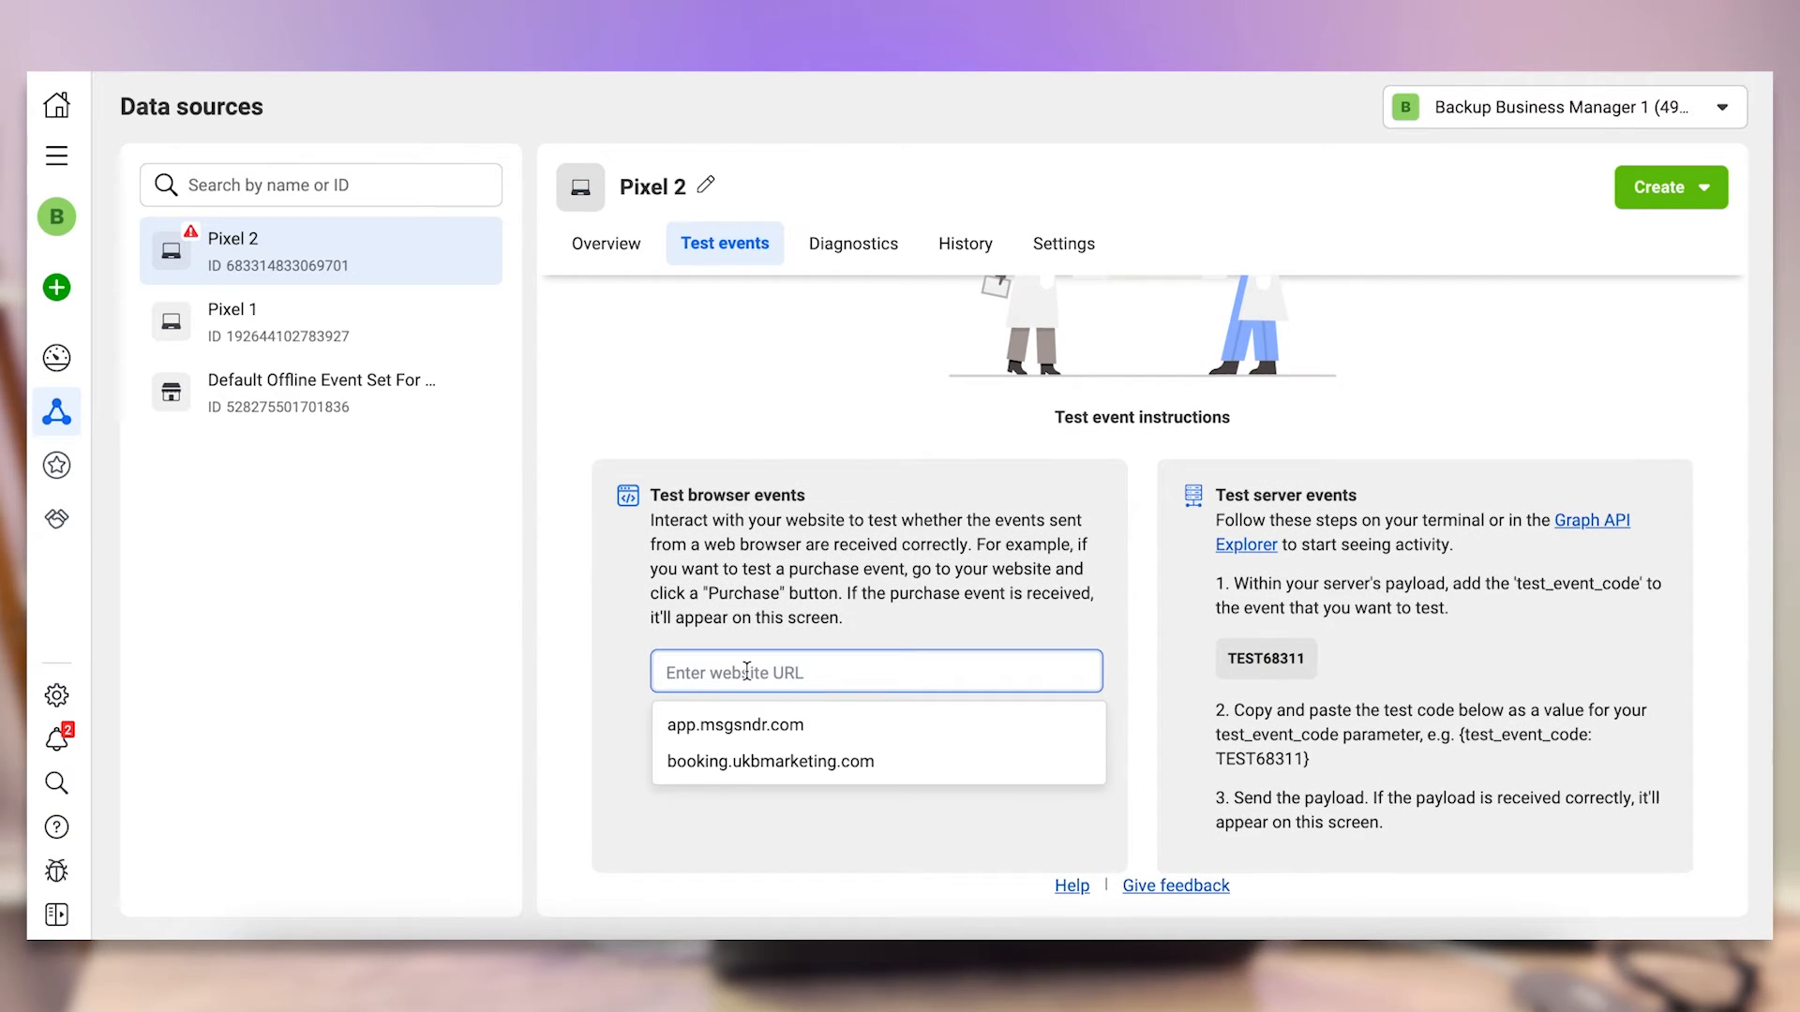
pyautogui.hotkey('ctrl', 'v')
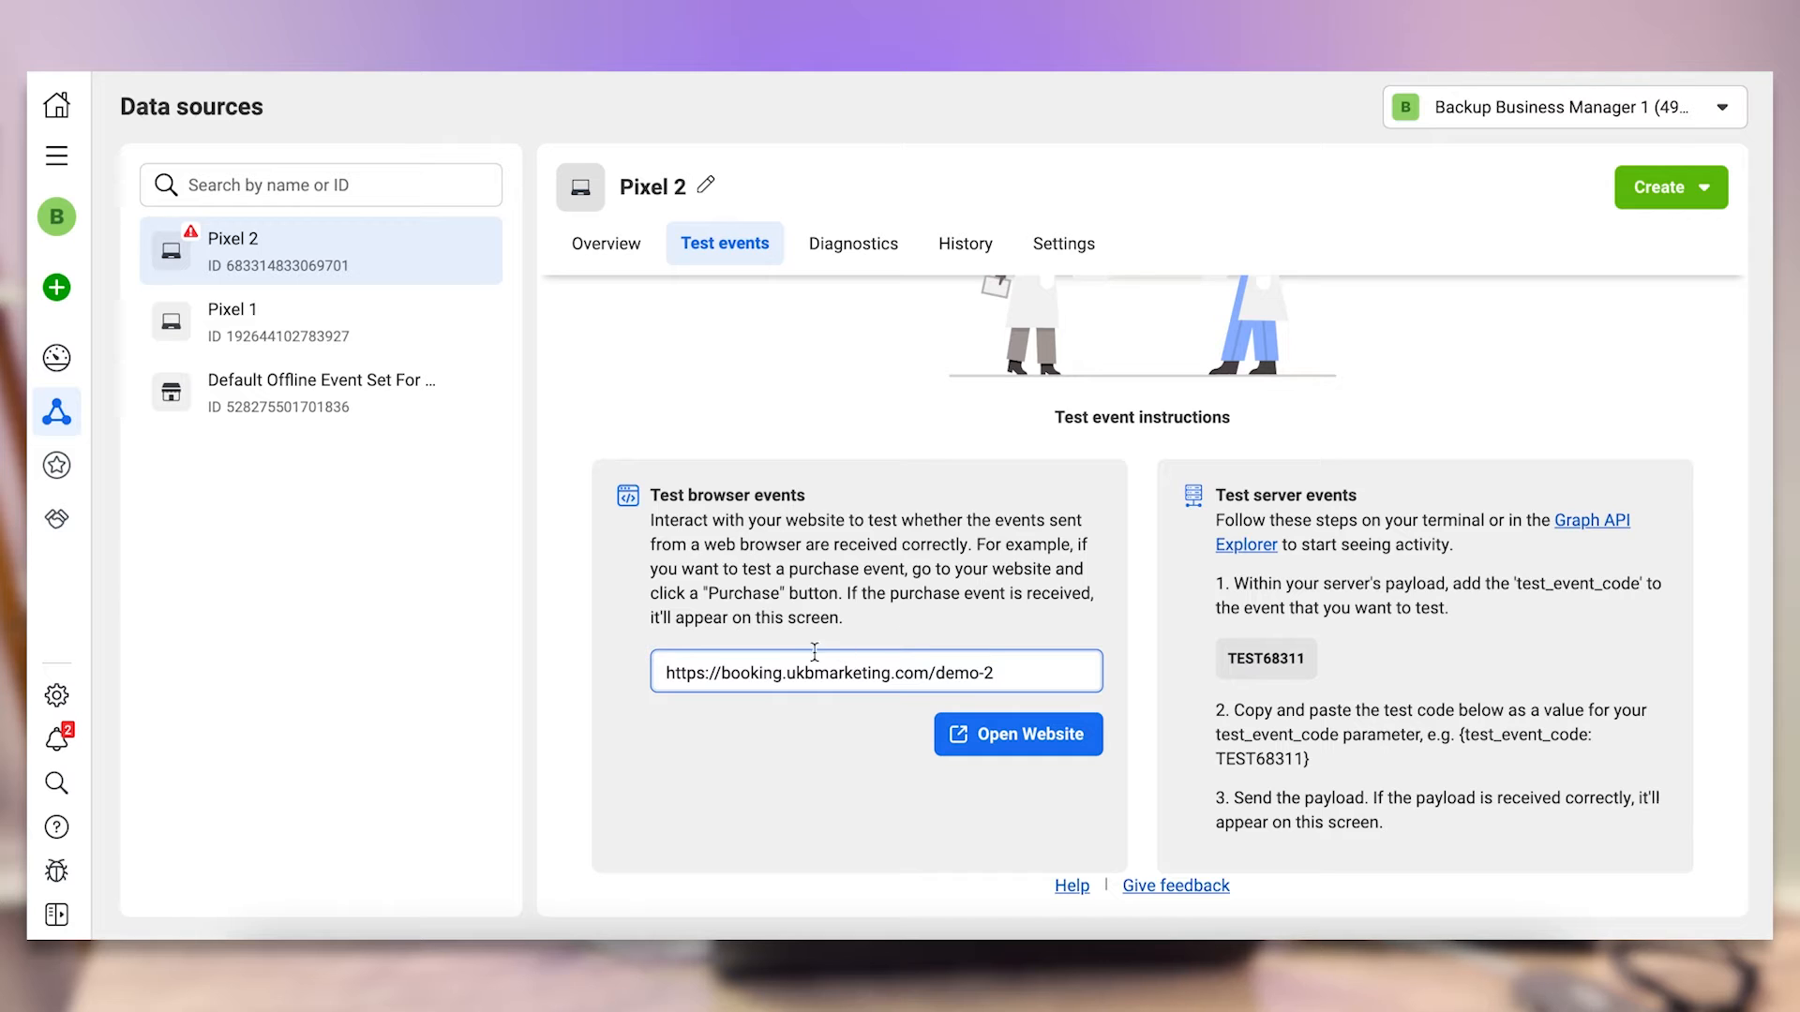
pyautogui.click(1001, 740)
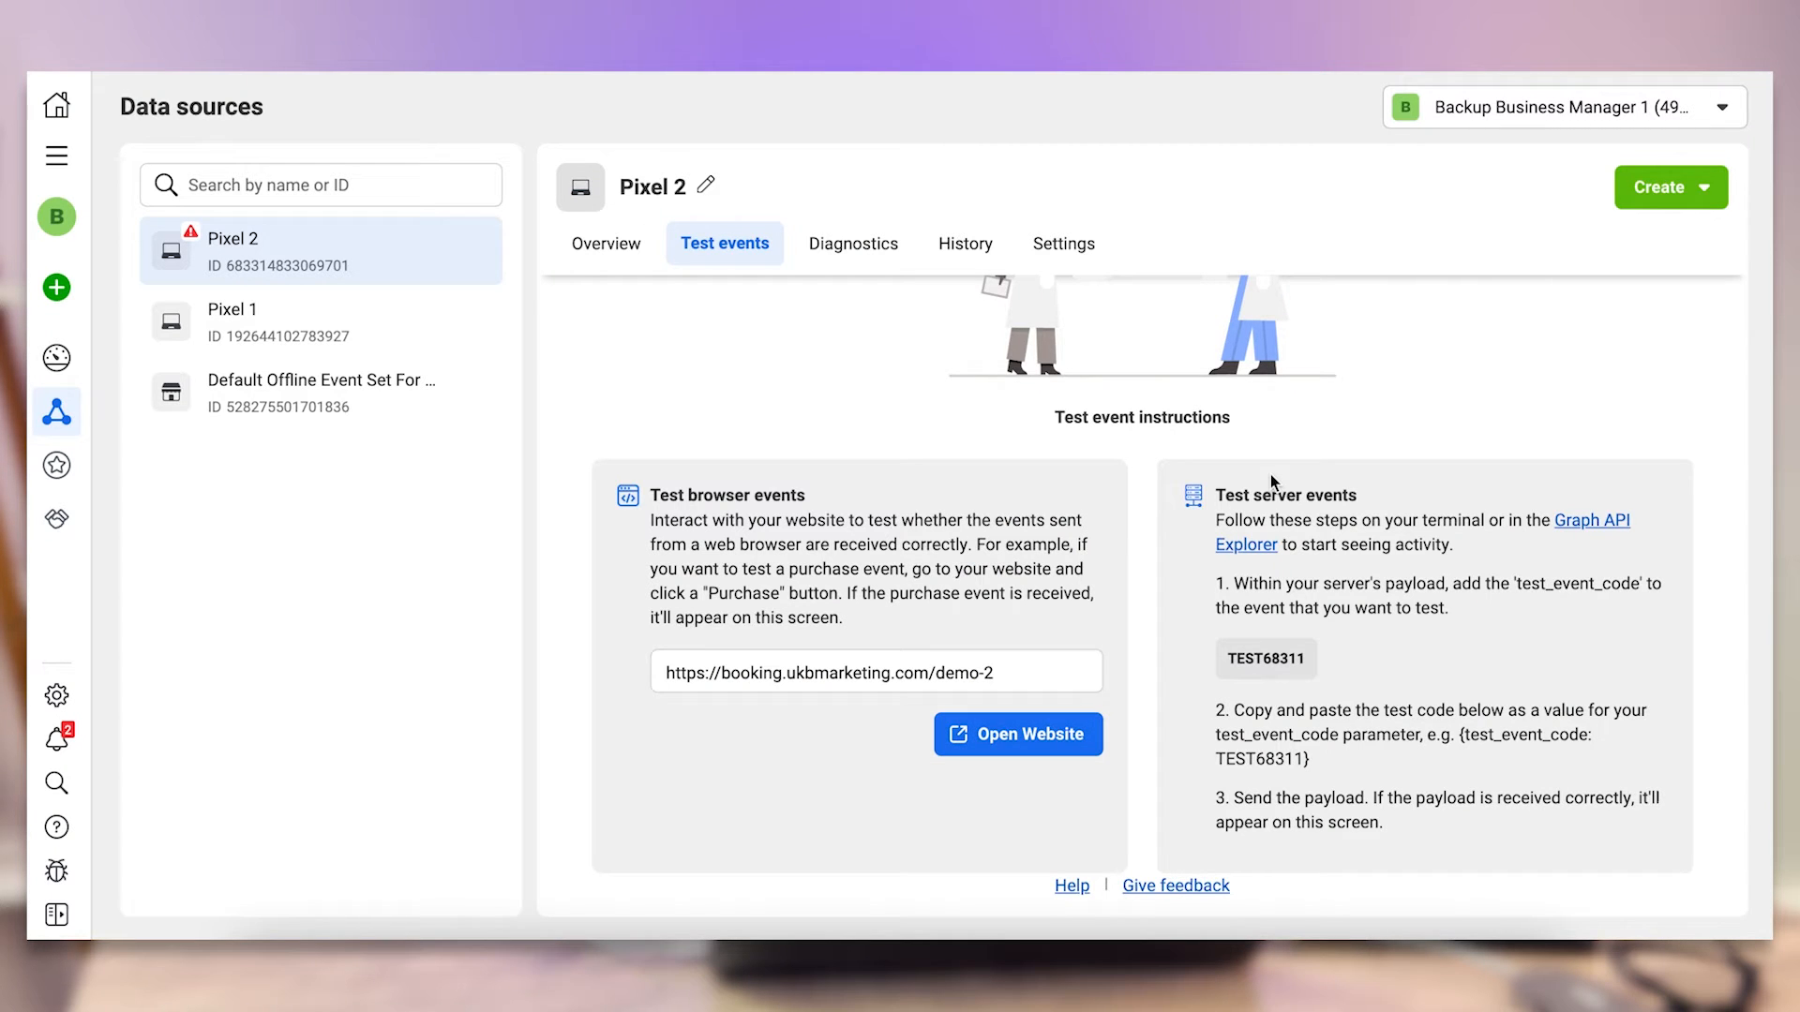
# Reload the Test events page for Pixel 2 and check the list of received events
pyautogui.scroll(3, 984, 482)
pyautogui.scroll(-3, 984, 482)
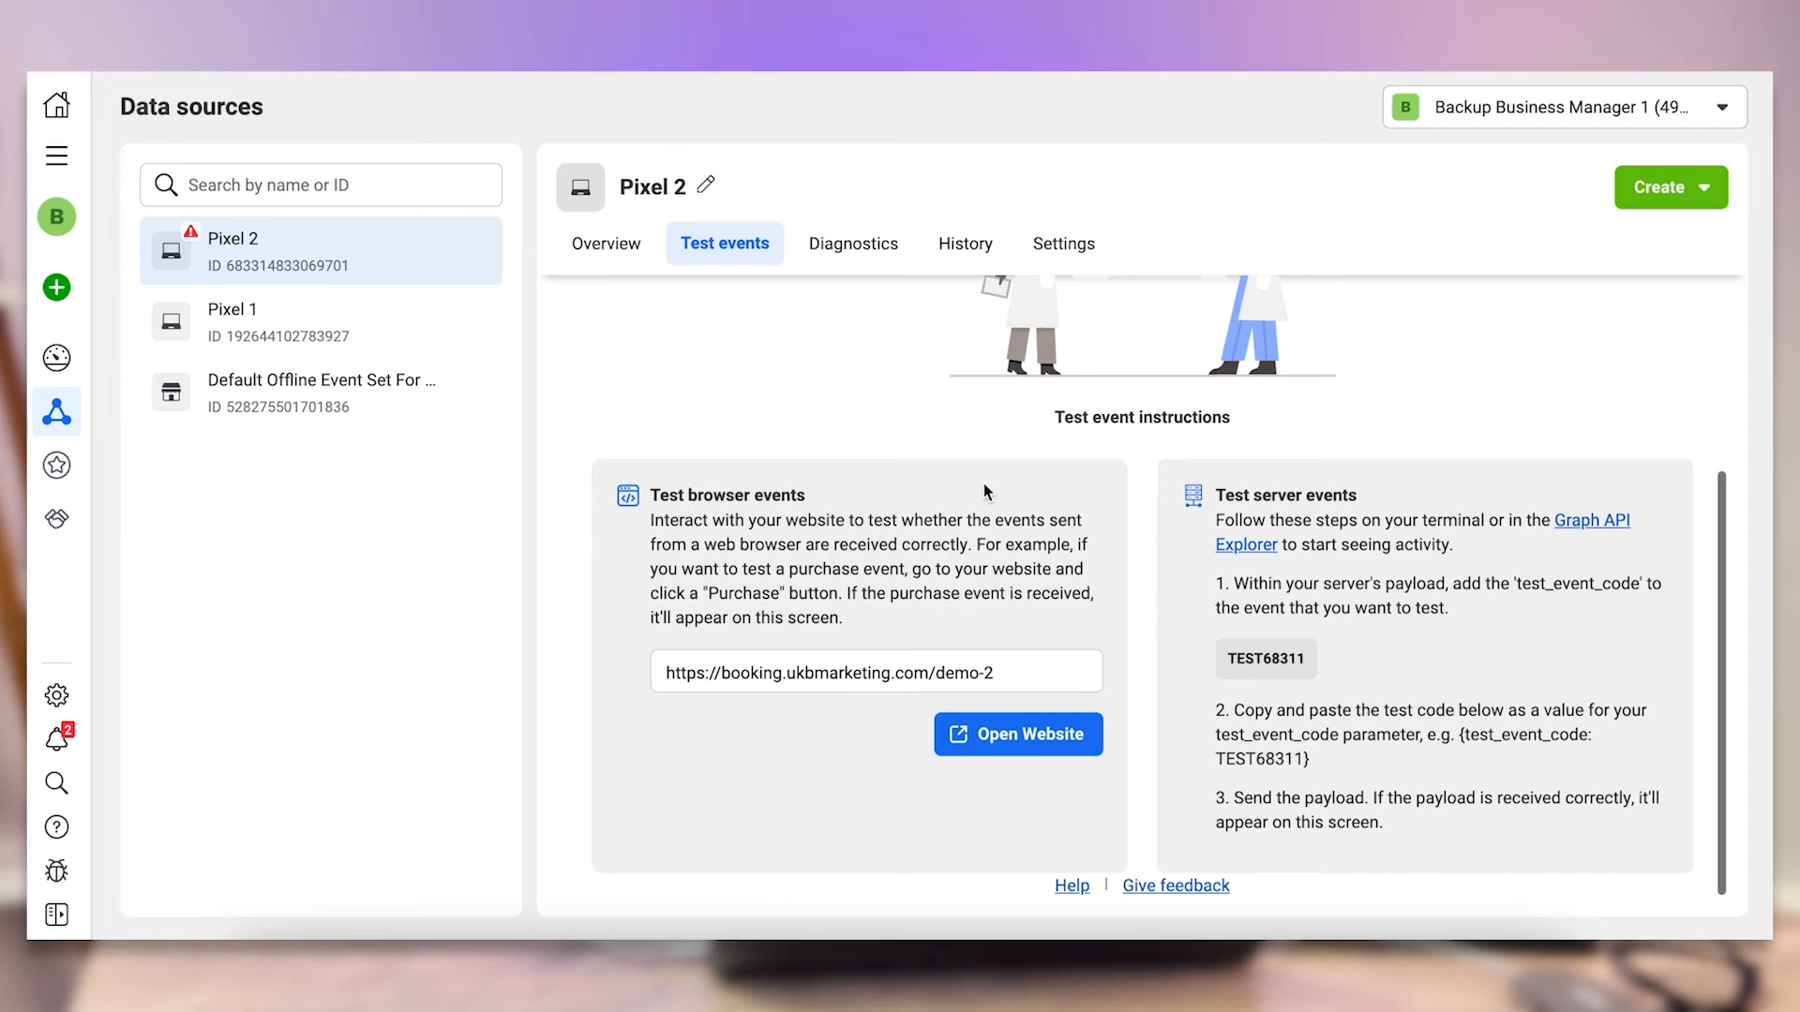
pyautogui.scroll(3, 984, 482)
pyautogui.scroll(-3, 984, 482)
pyautogui.press('super+r')
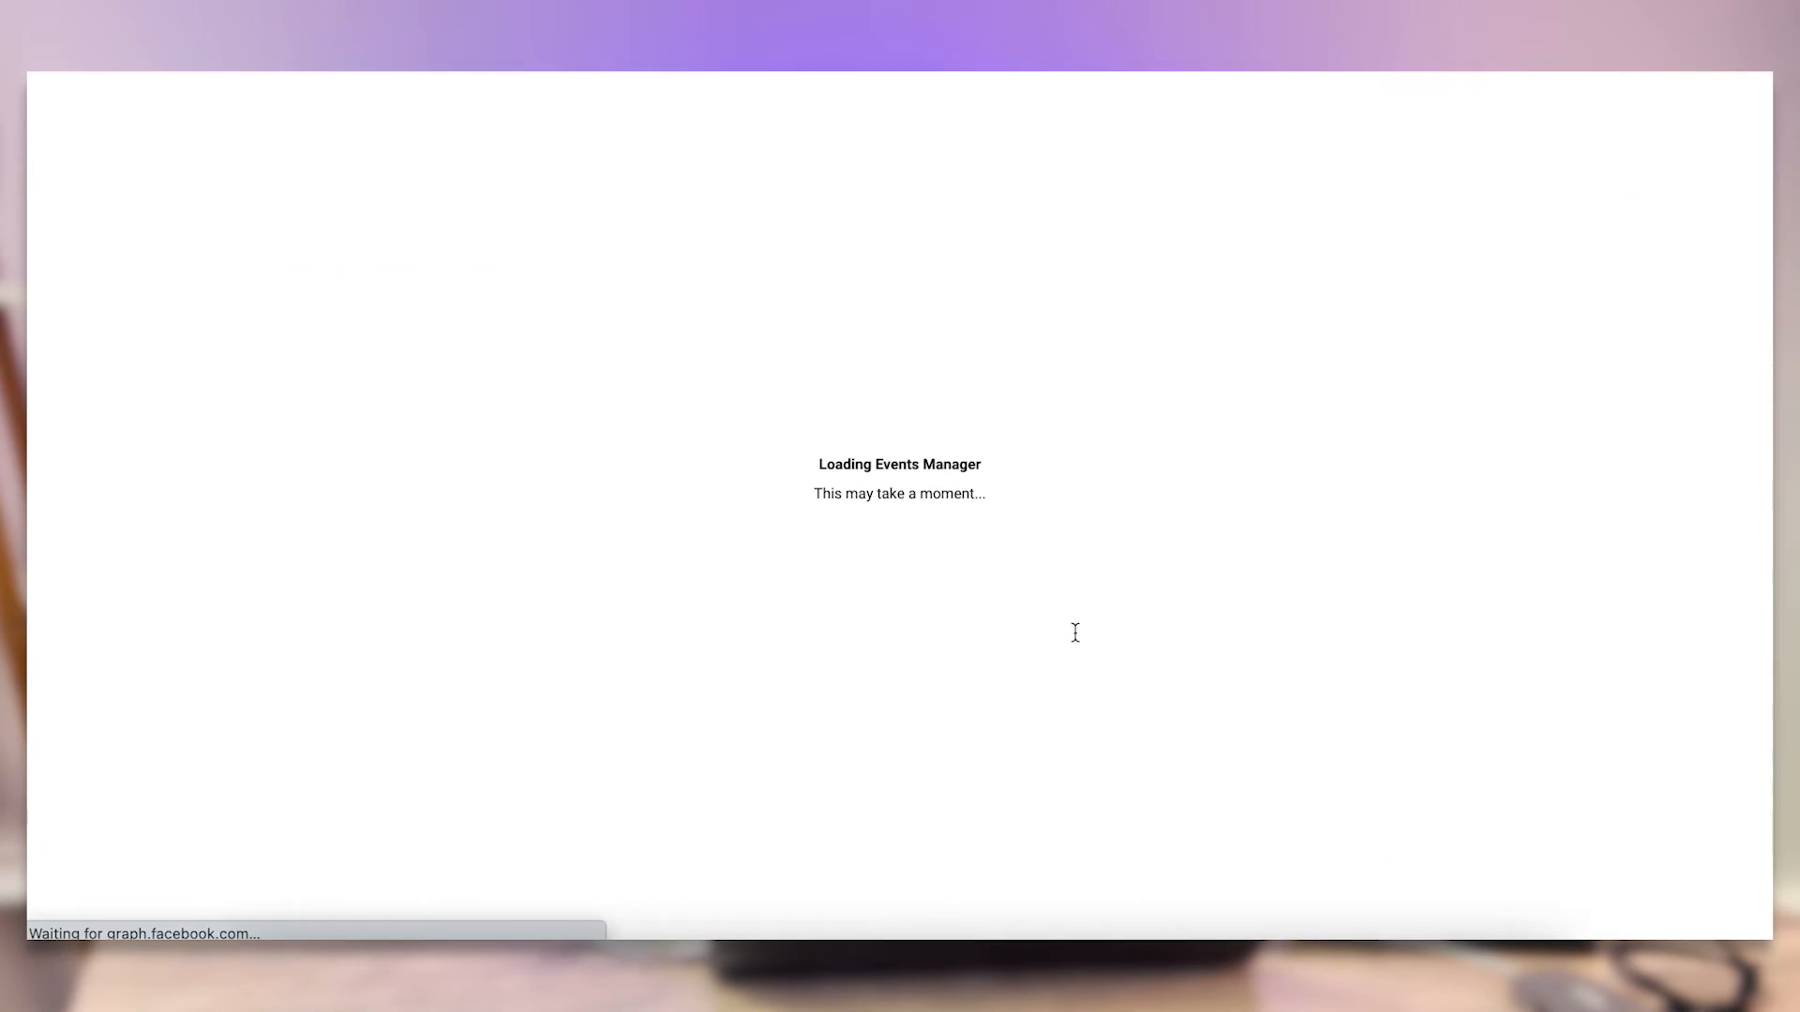
pyautogui.scroll(-1, 1076, 633)
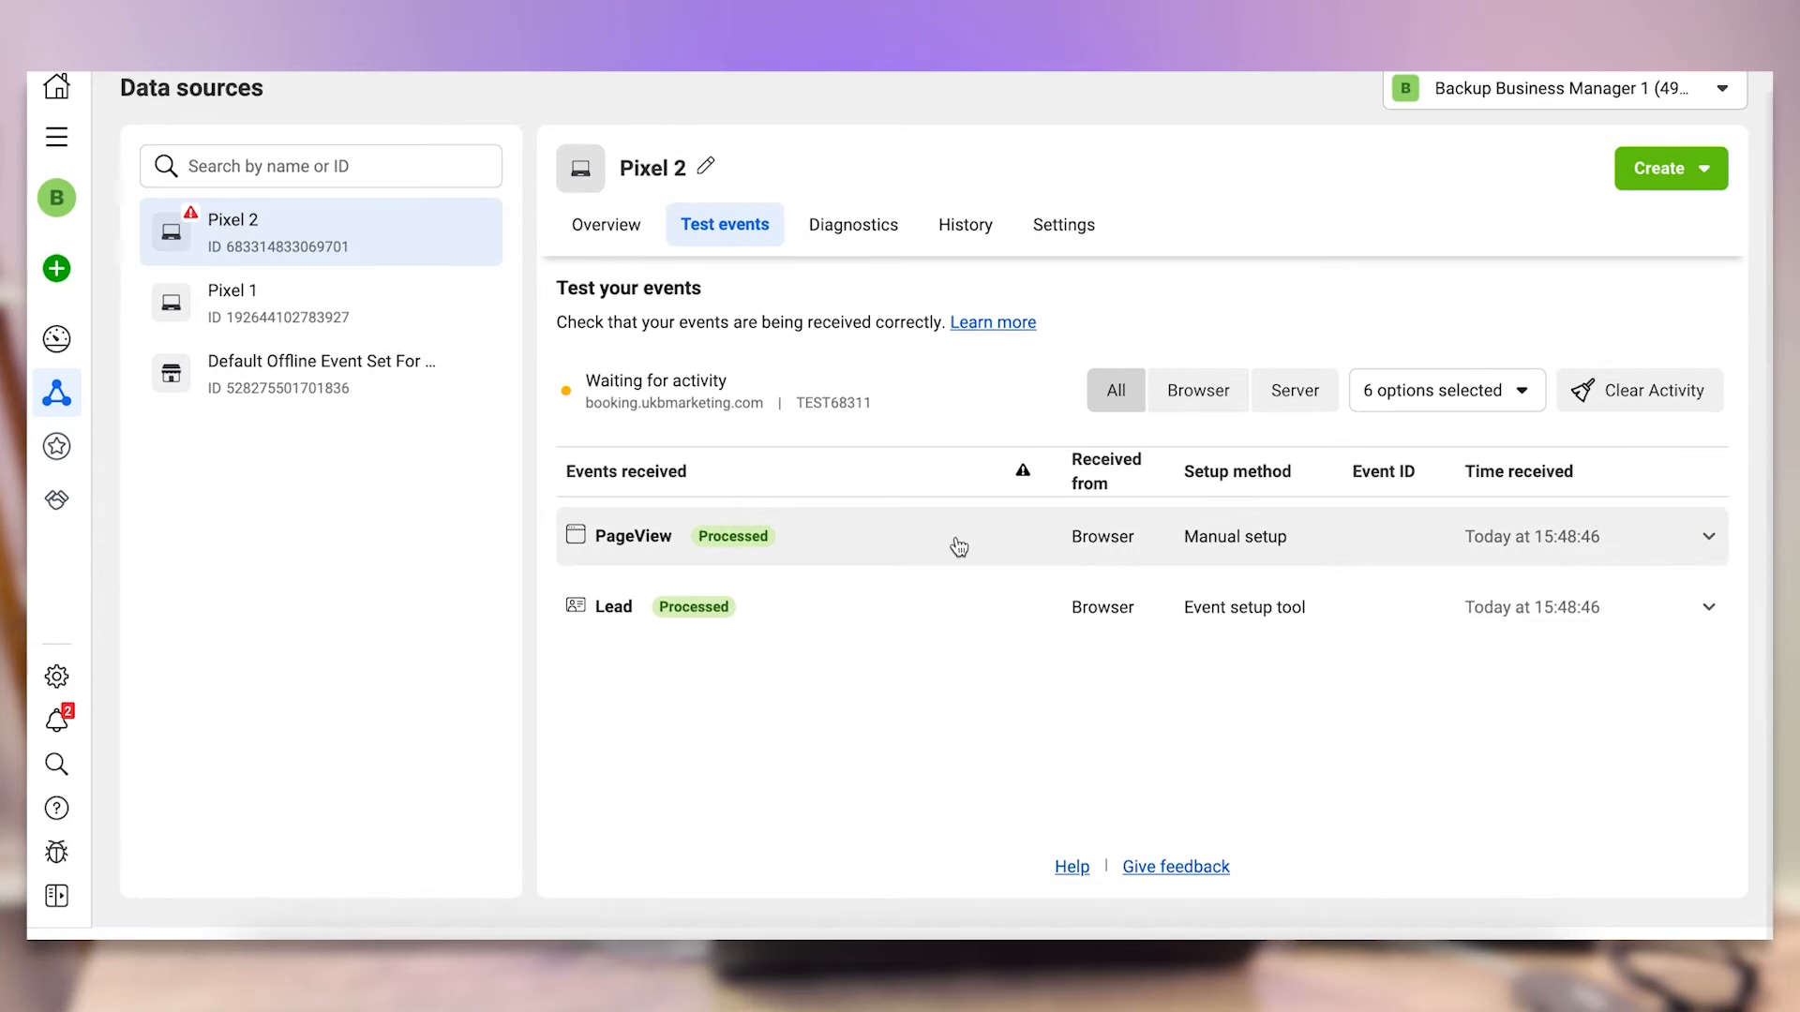
pyautogui.scroll(1, 956, 547)
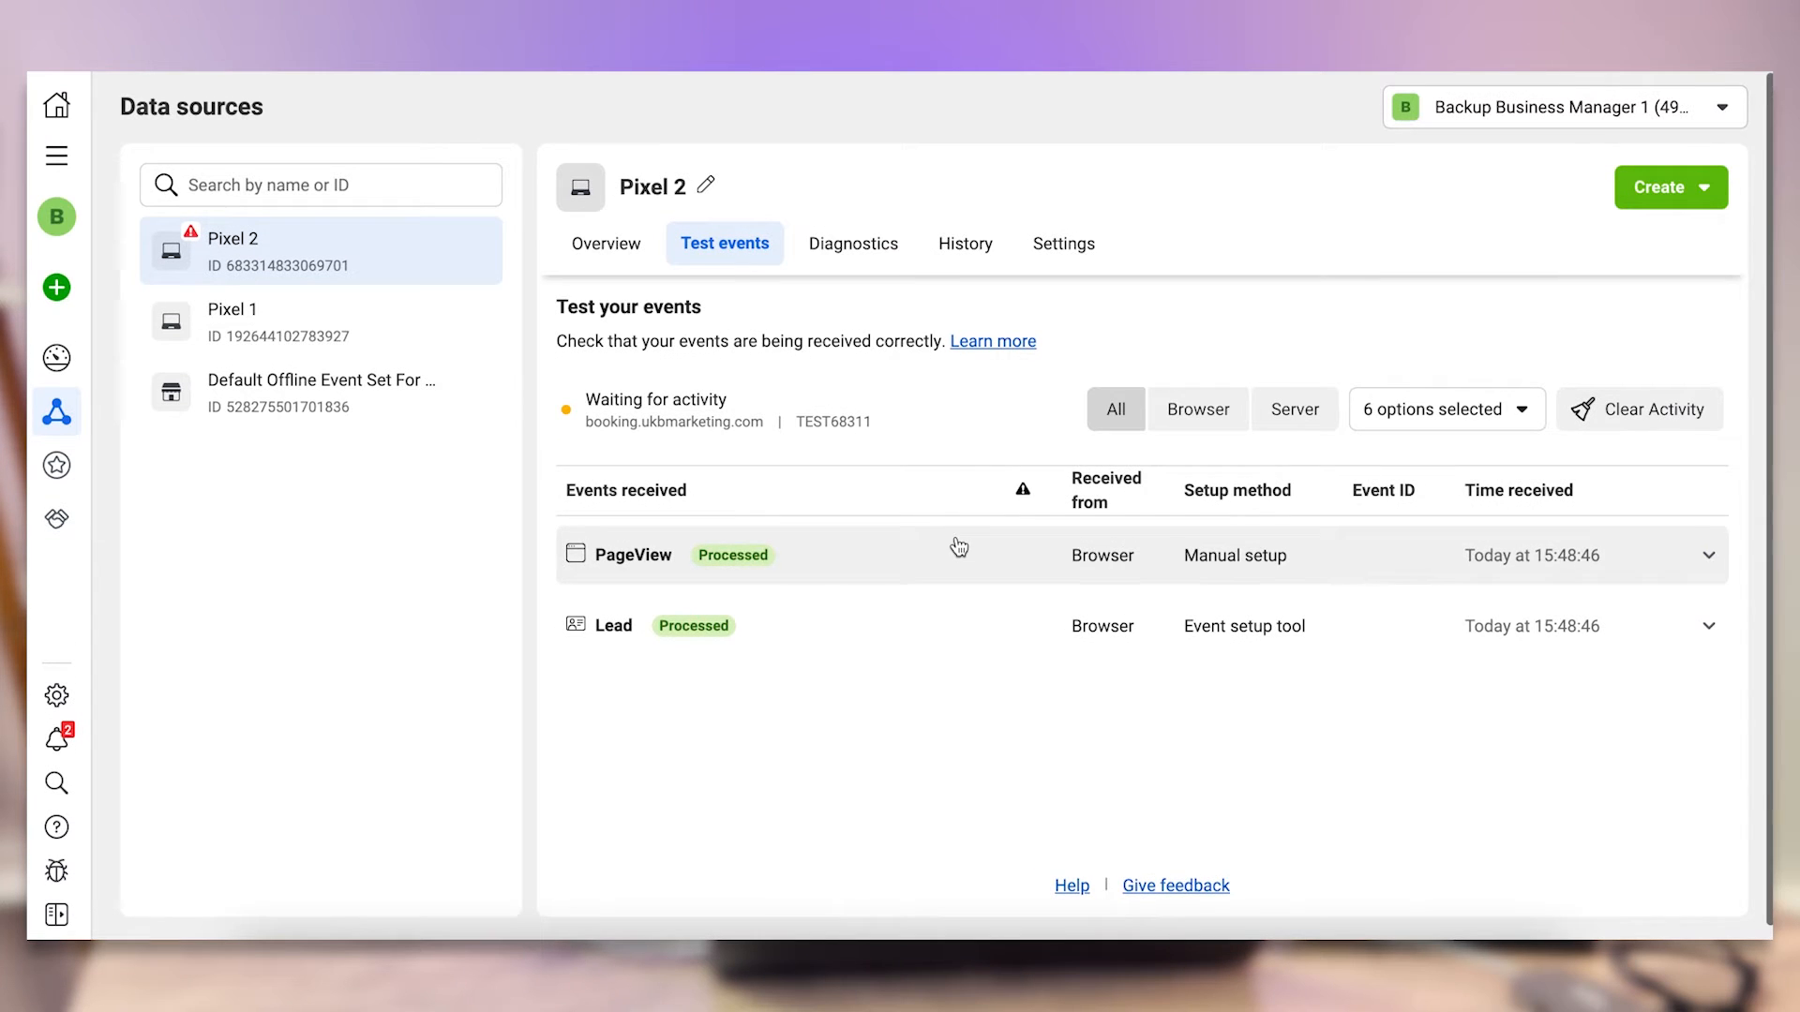
# Examine the URL, action source and trigger details of the received Lead event
pyautogui.click(1008, 624)
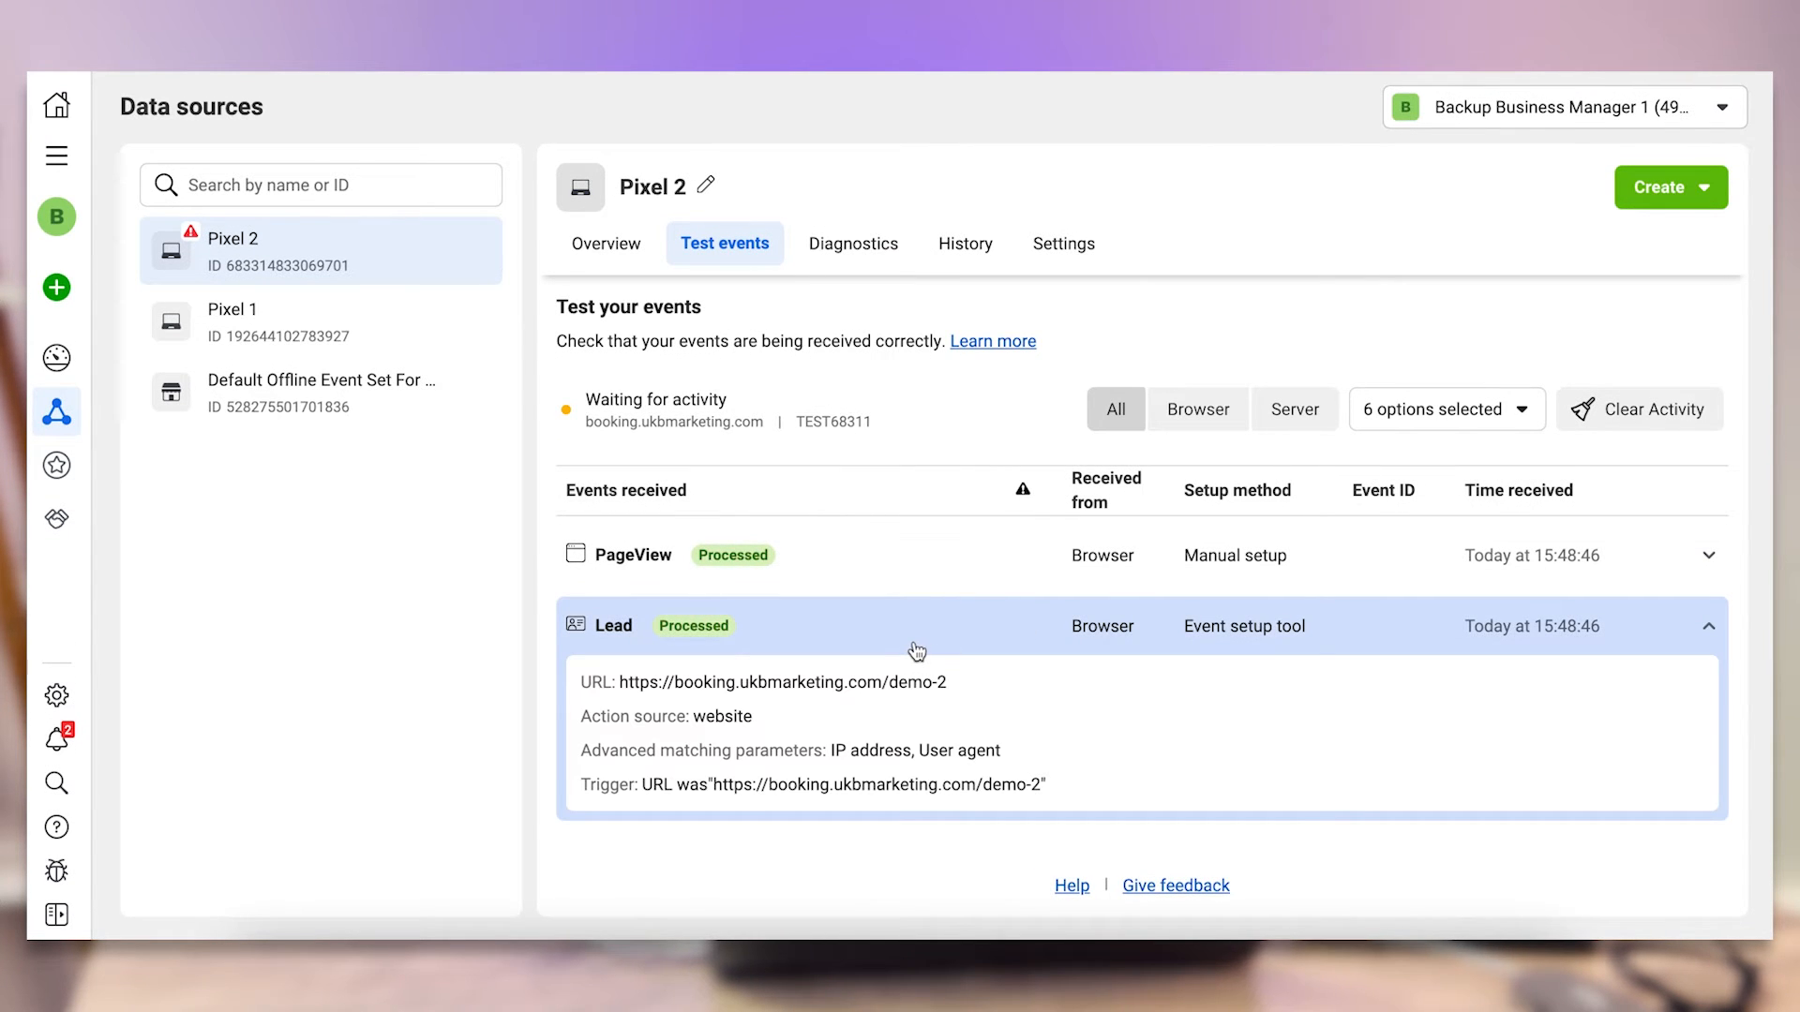
pyautogui.click(945, 575)
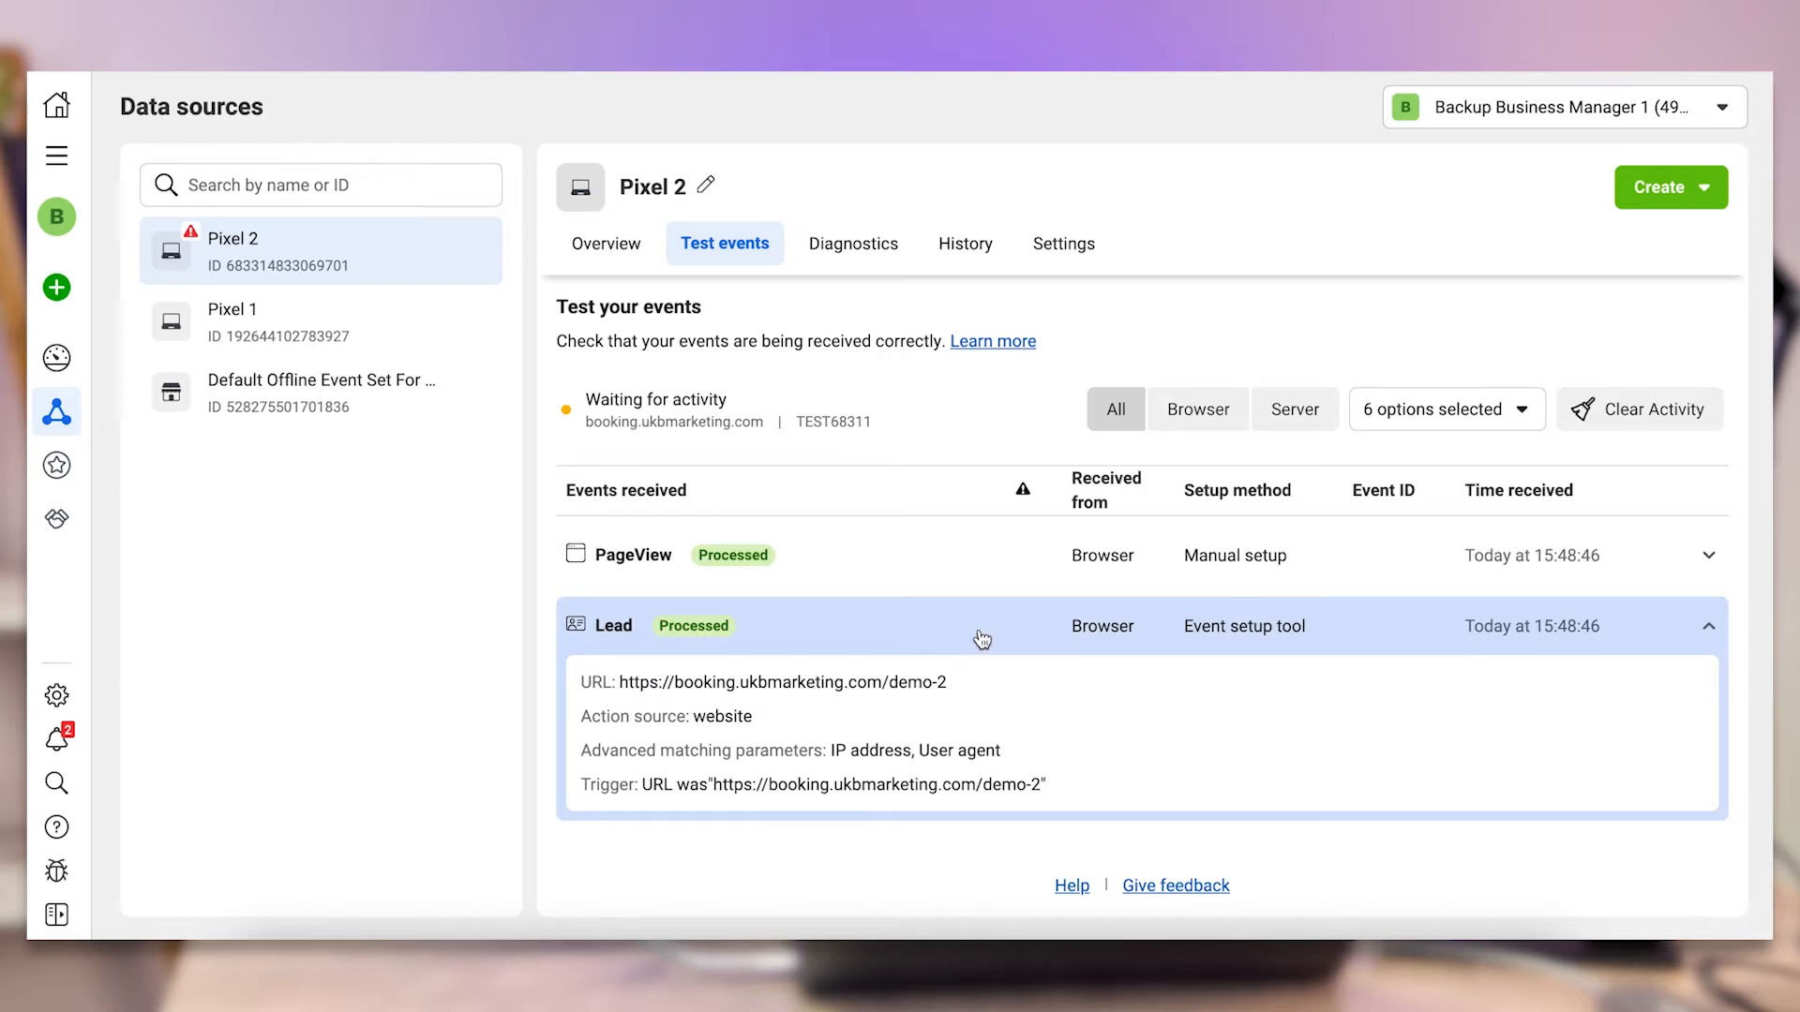
pyautogui.click(972, 635)
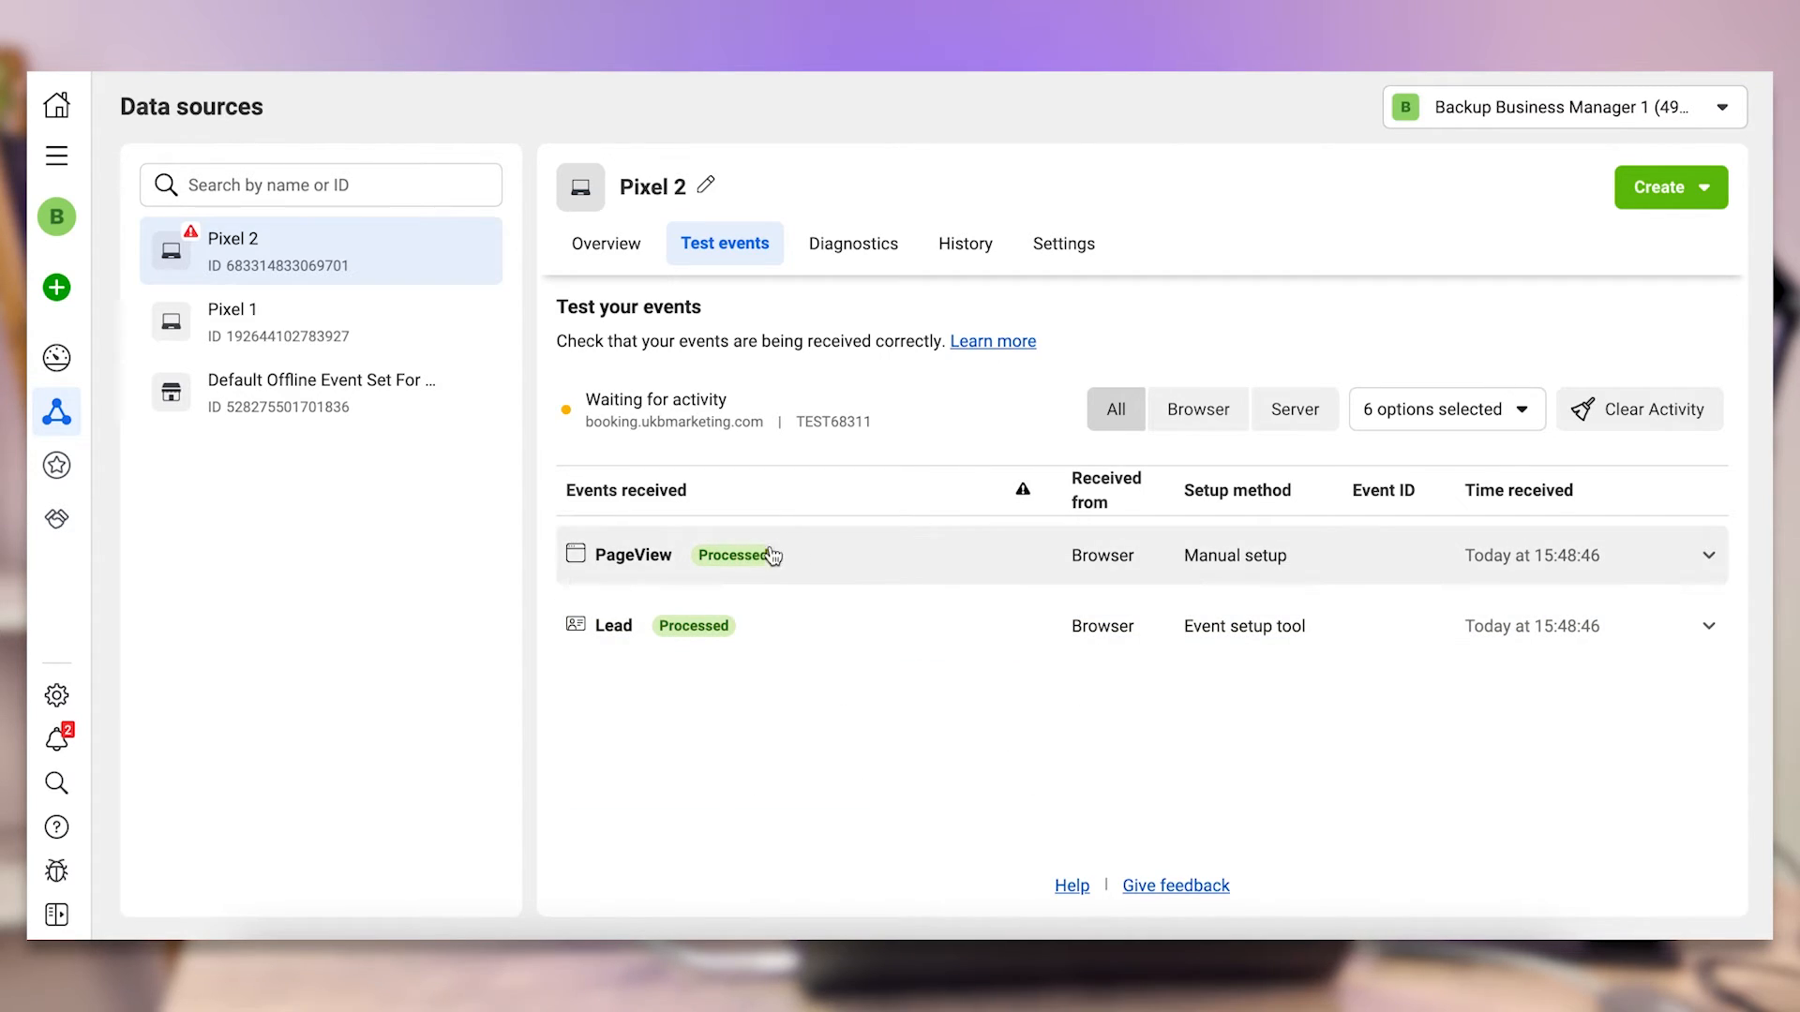
pyautogui.click(1113, 628)
pyautogui.click(1113, 628)
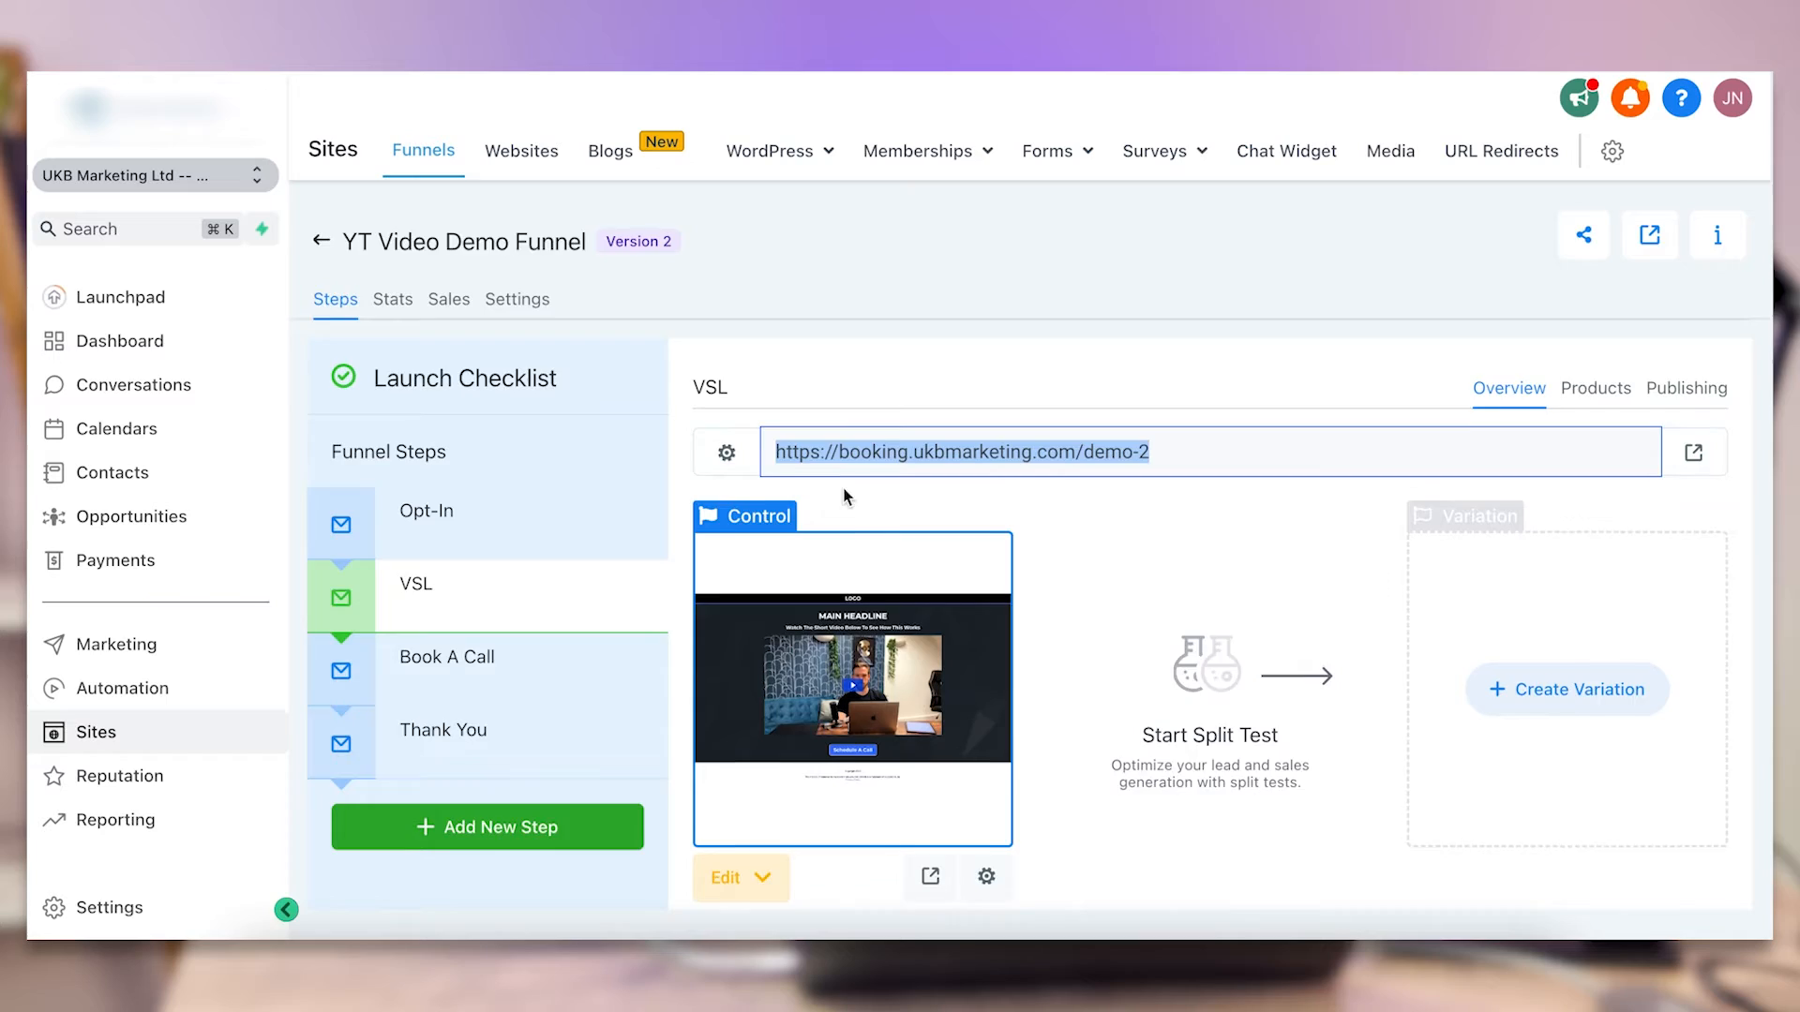
# Copy the URL of the Book A Call step in the YT Video Demo Funnel
pyautogui.scroll(-1, 703, 548)
pyautogui.click(614, 562)
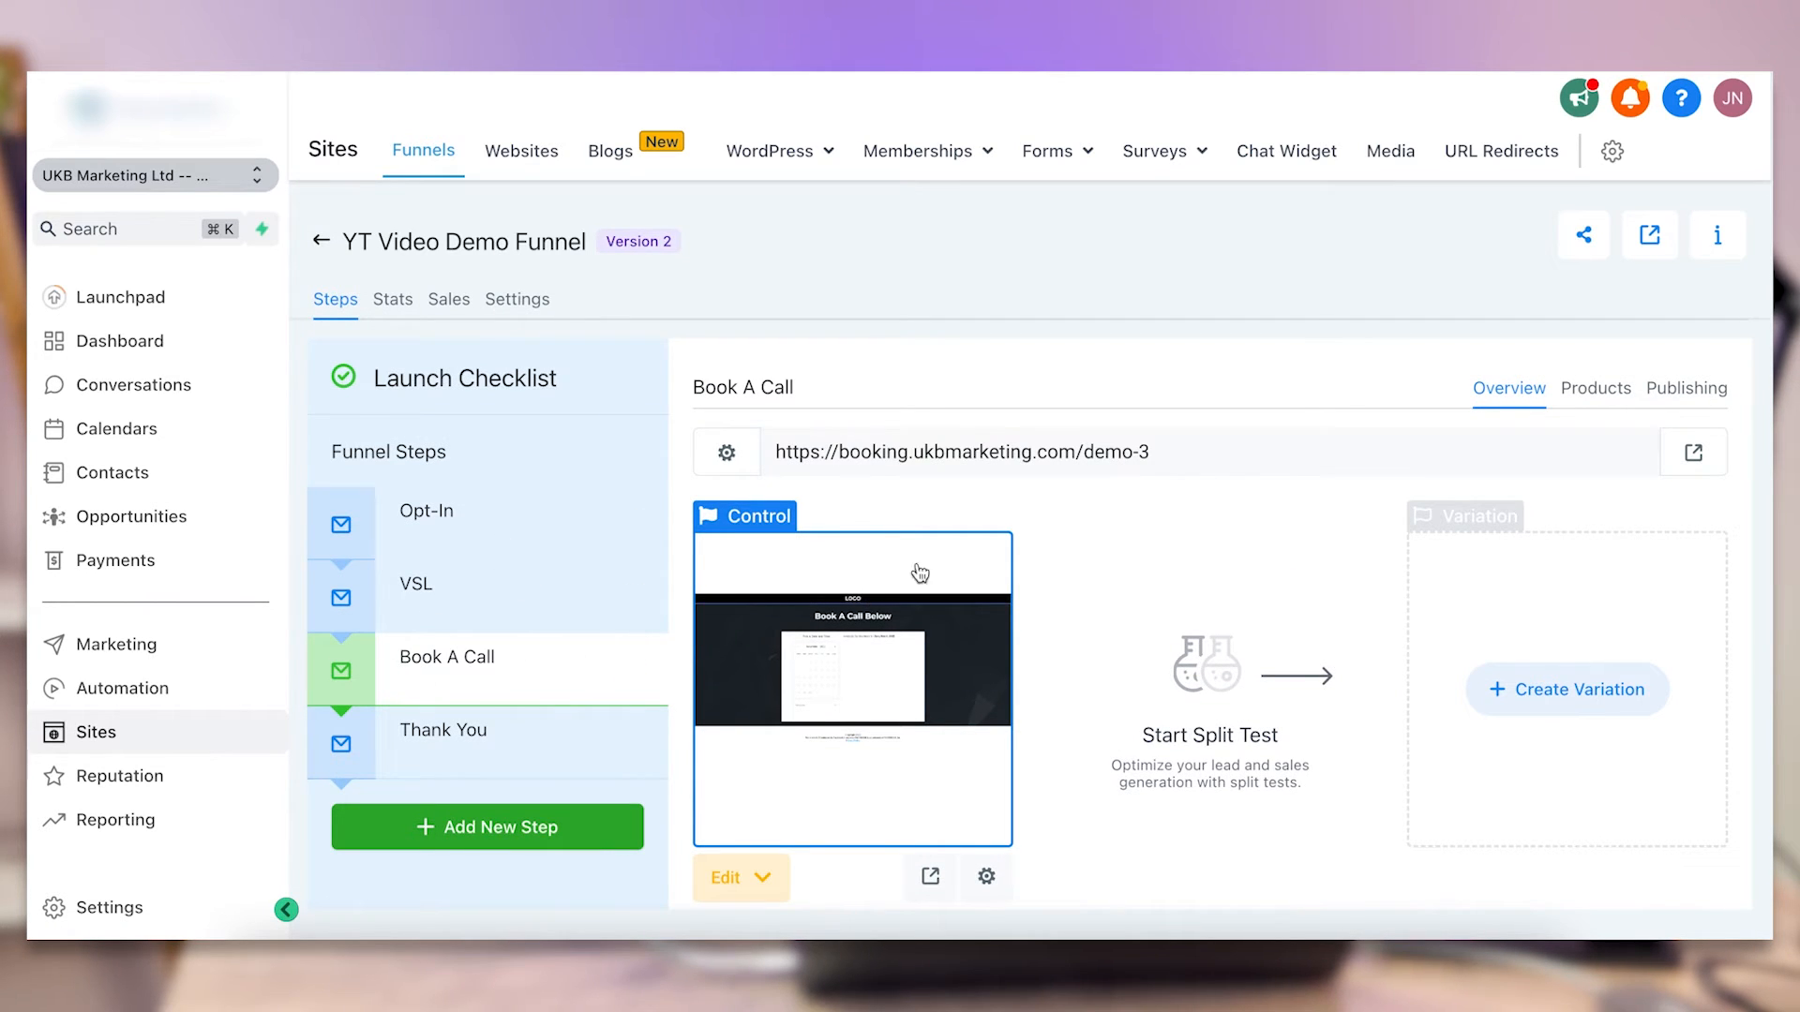
pyautogui.click(1124, 453)
pyautogui.hotkey('ctrl', 'c')
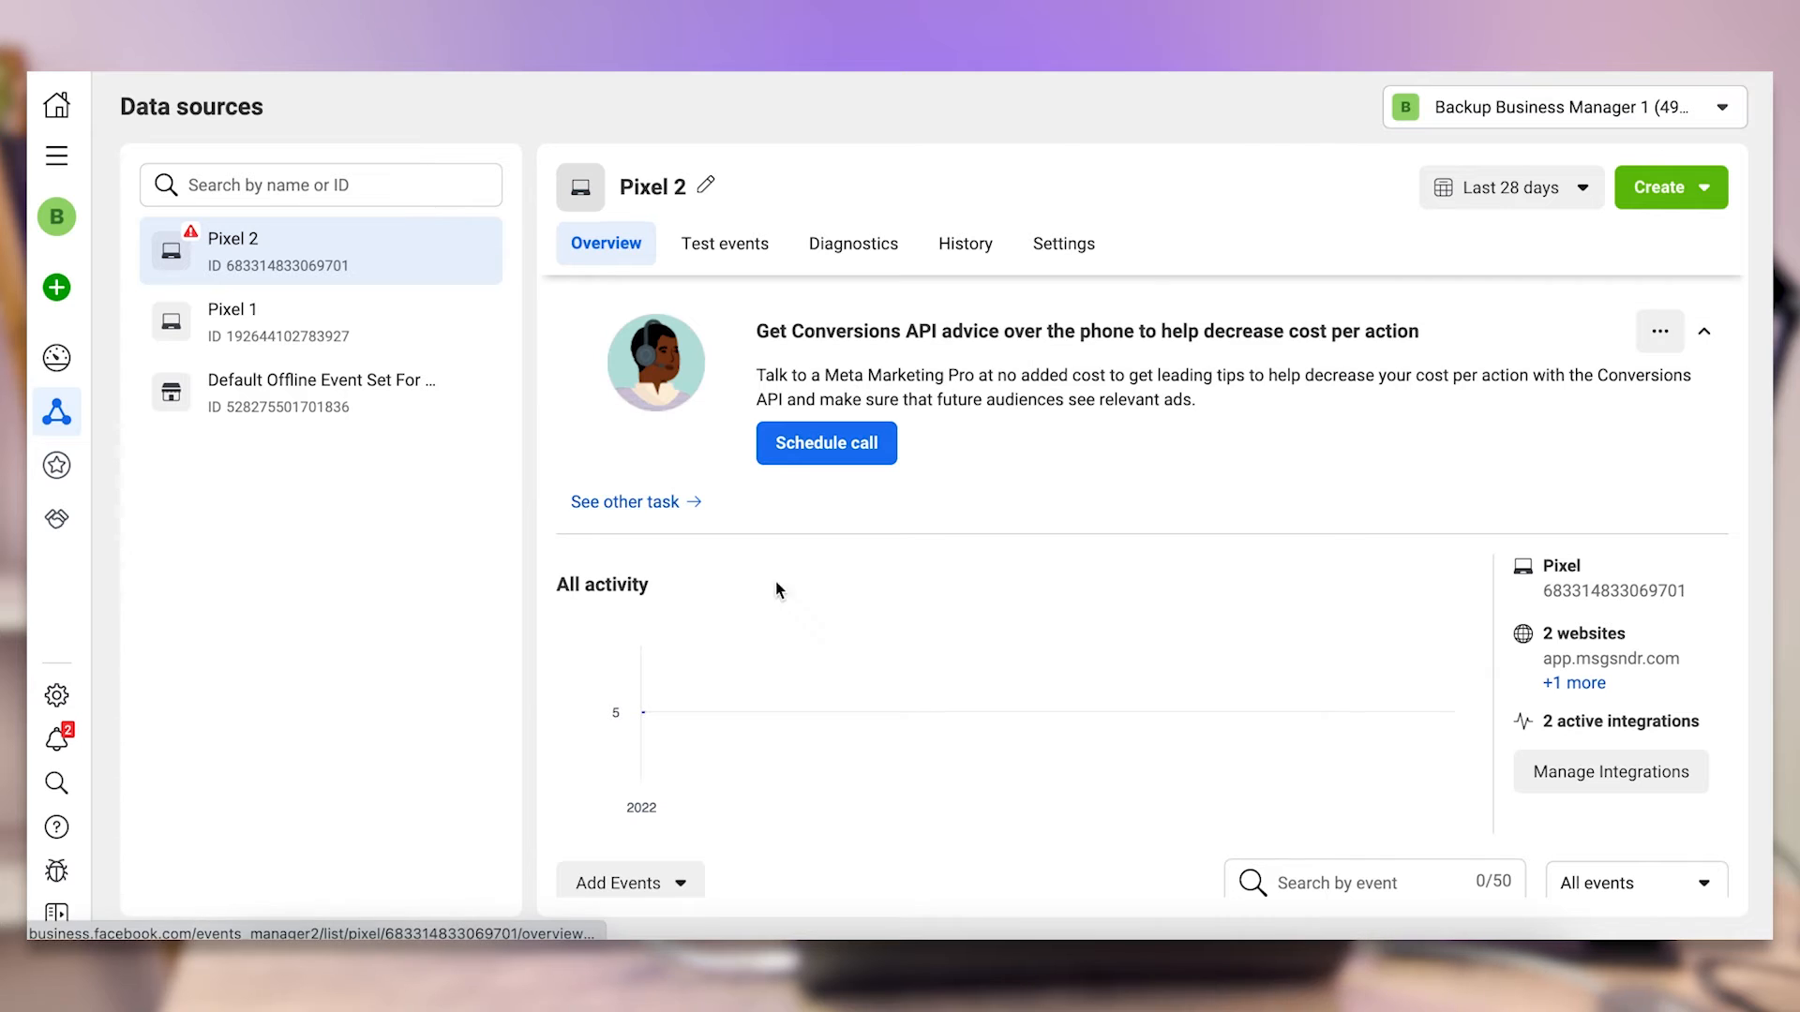
# Switch to Events Manager and open the copied Book A Call page from Pixel 2 in the event setup tool
pyautogui.scroll(-3, 776, 591)
pyautogui.click(686, 656)
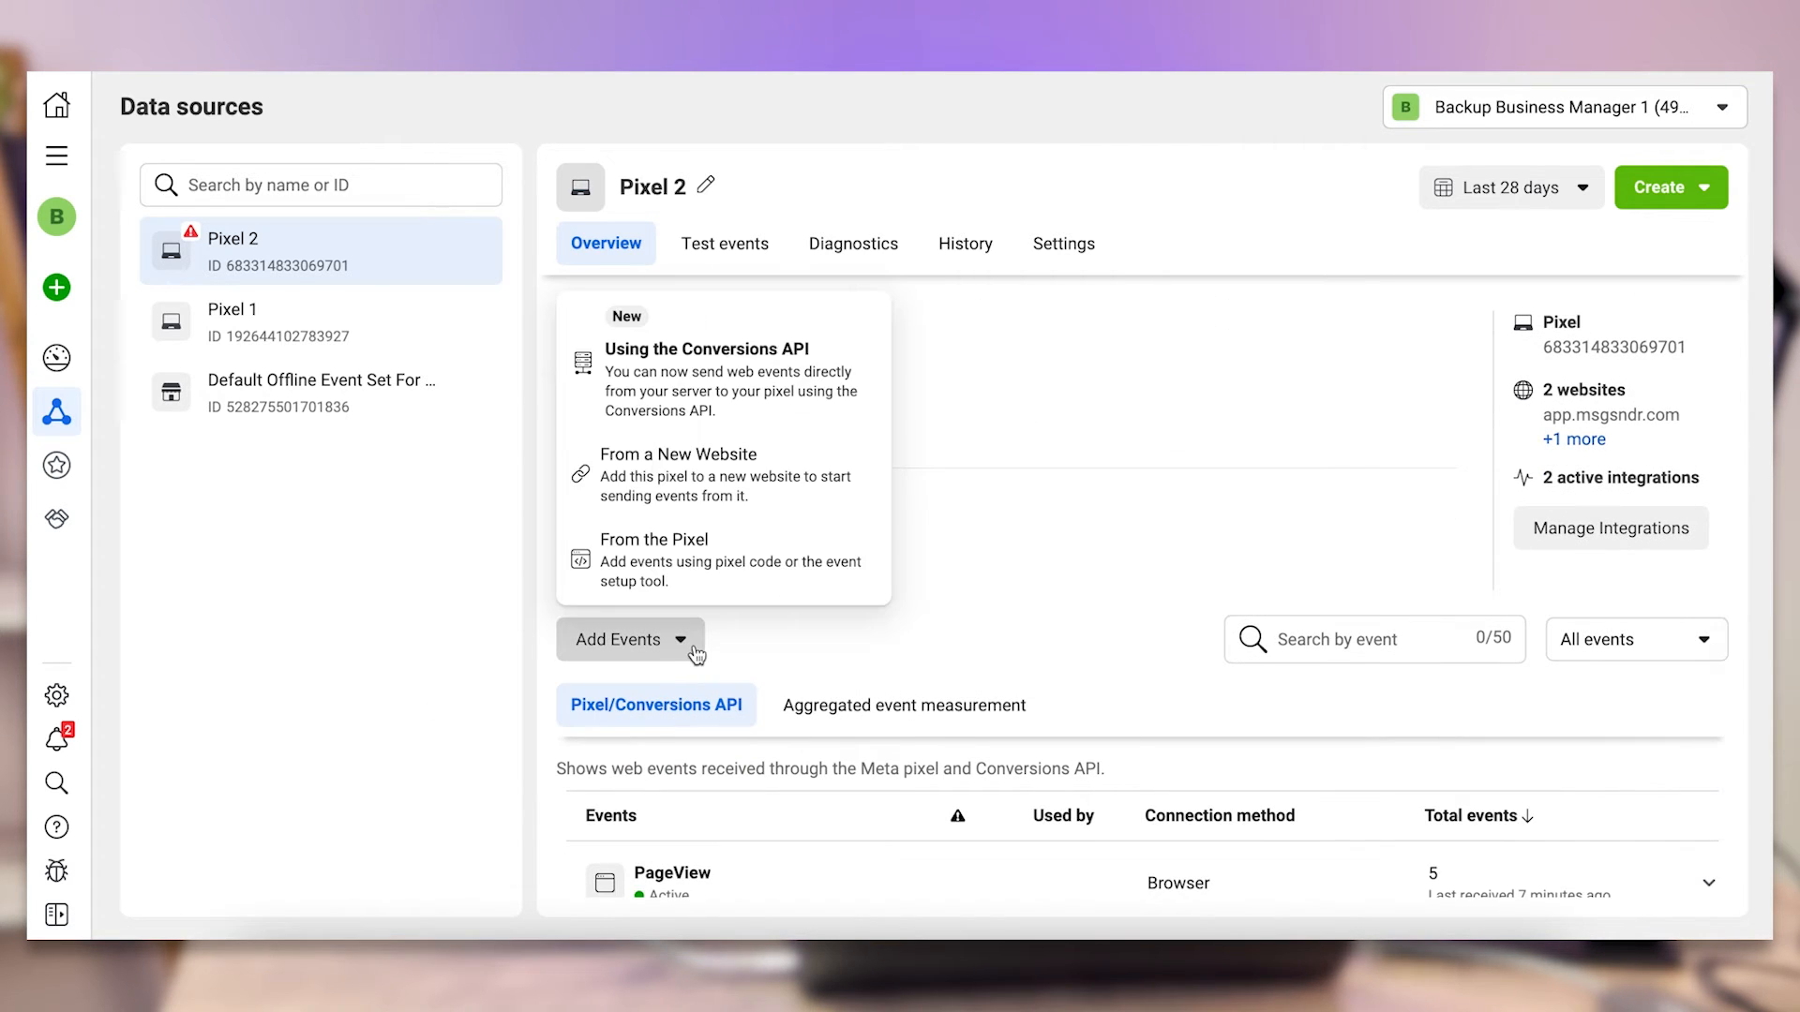
pyautogui.click(799, 573)
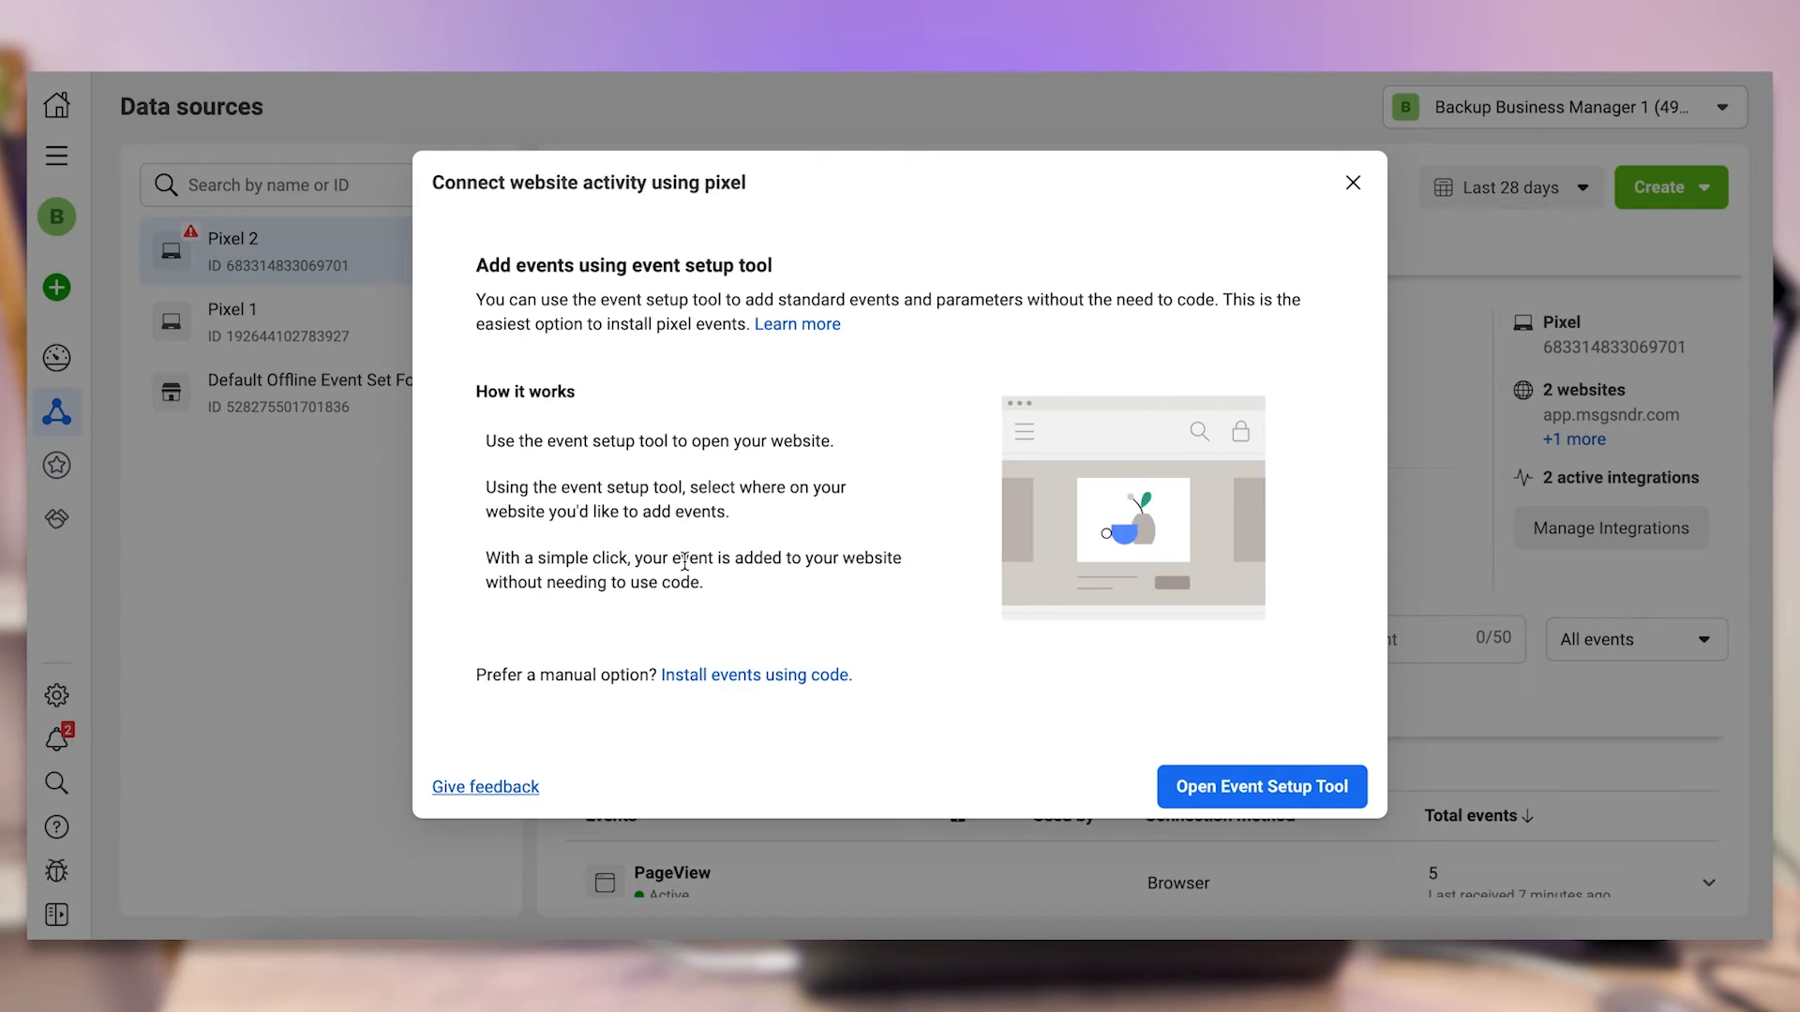
pyautogui.click(1292, 793)
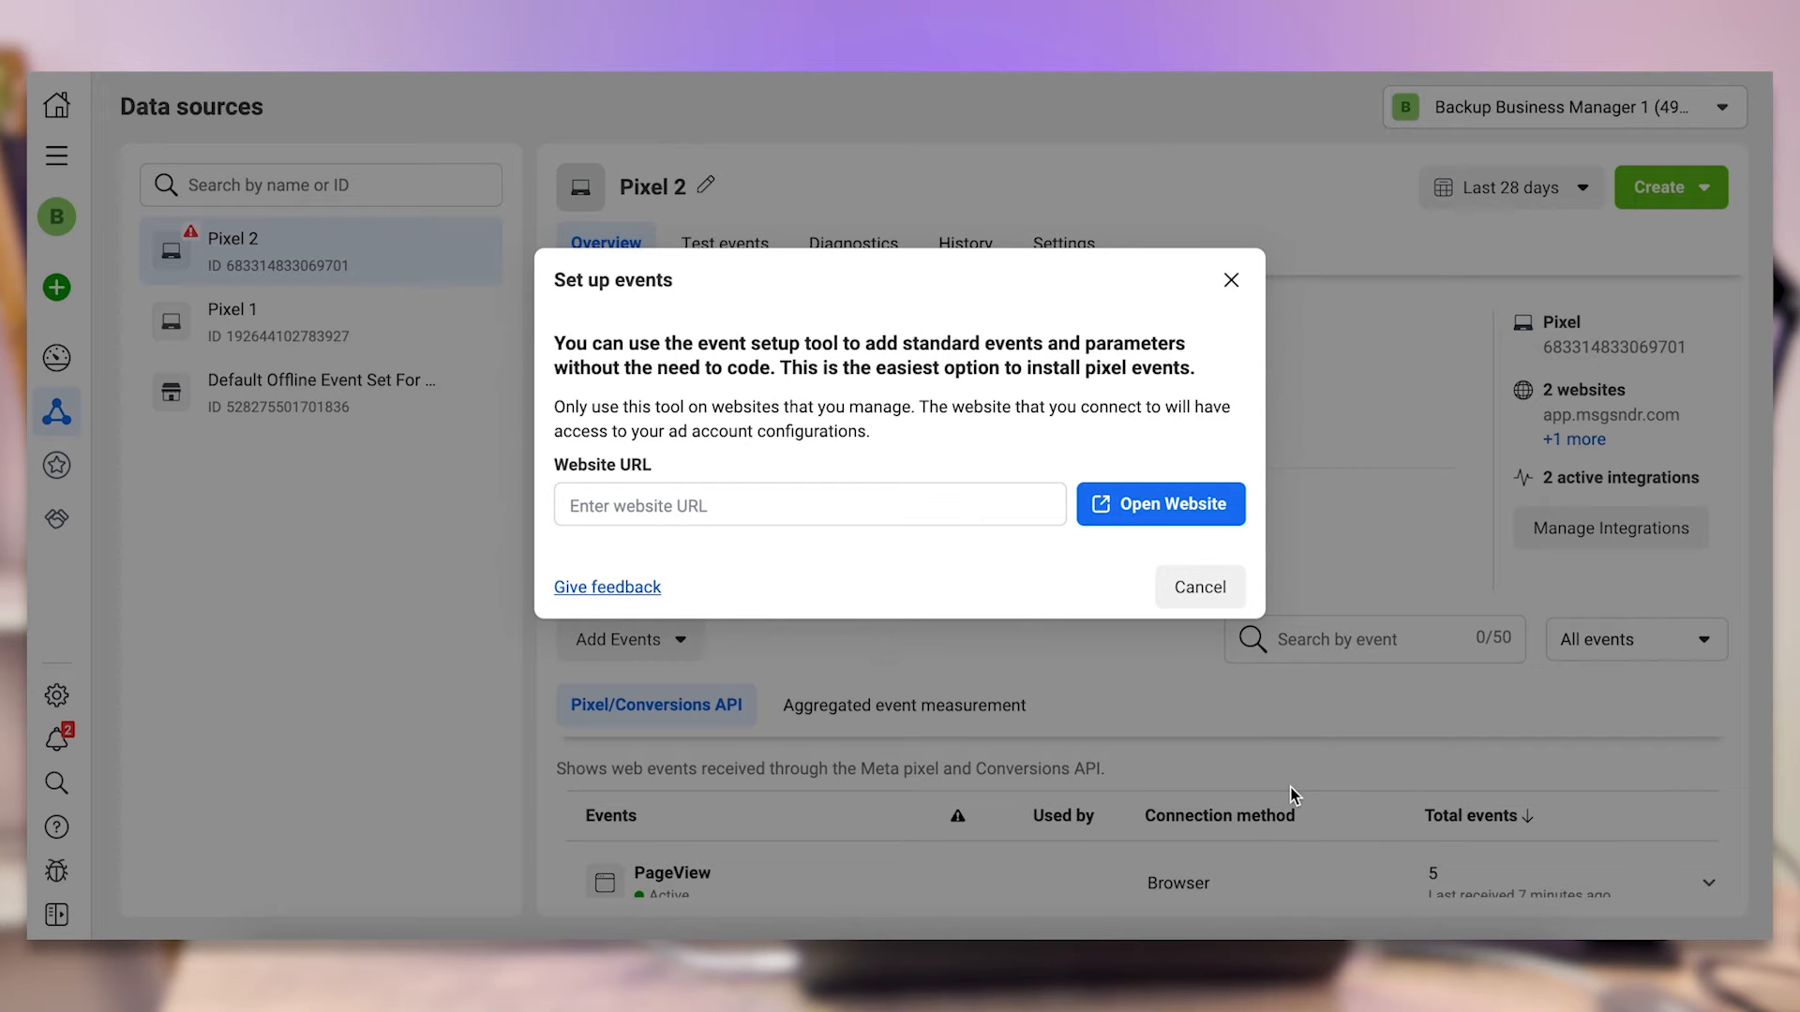
pyautogui.hotkey('ctrl', 'v')
pyautogui.click(1201, 513)
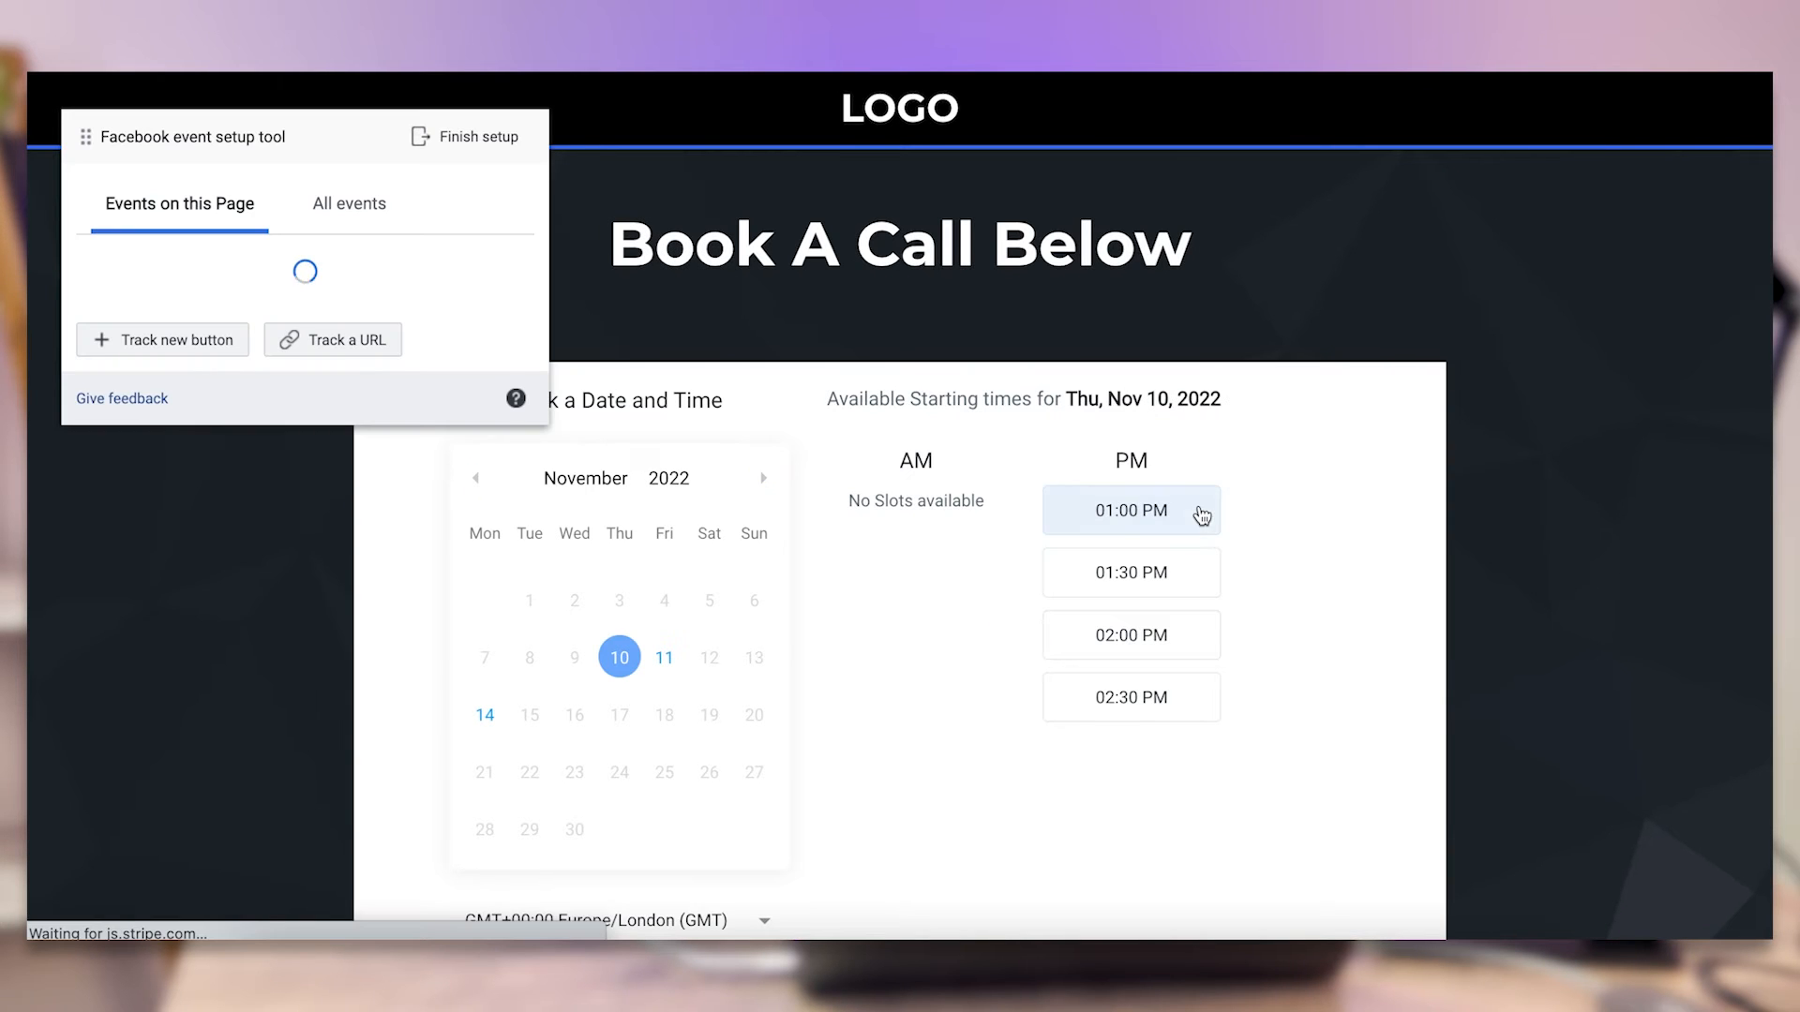
pyautogui.scroll(-4, 875, 455)
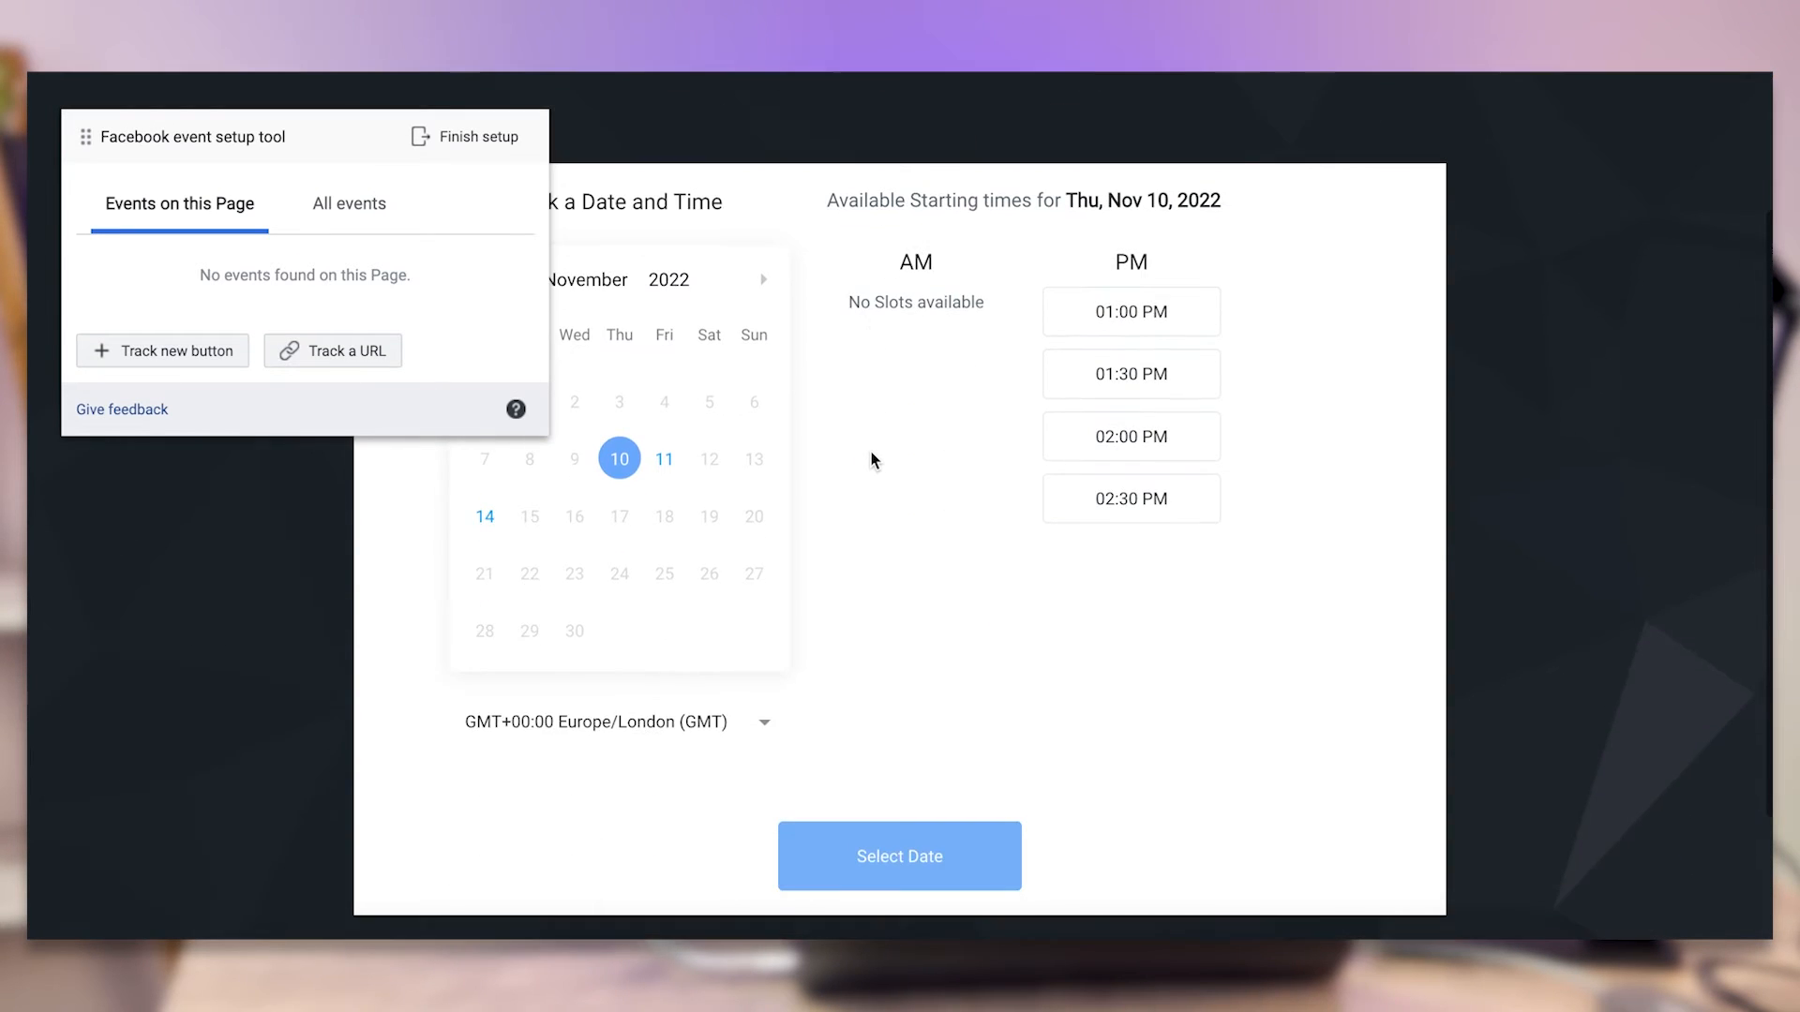
pyautogui.scroll(3, 872, 455)
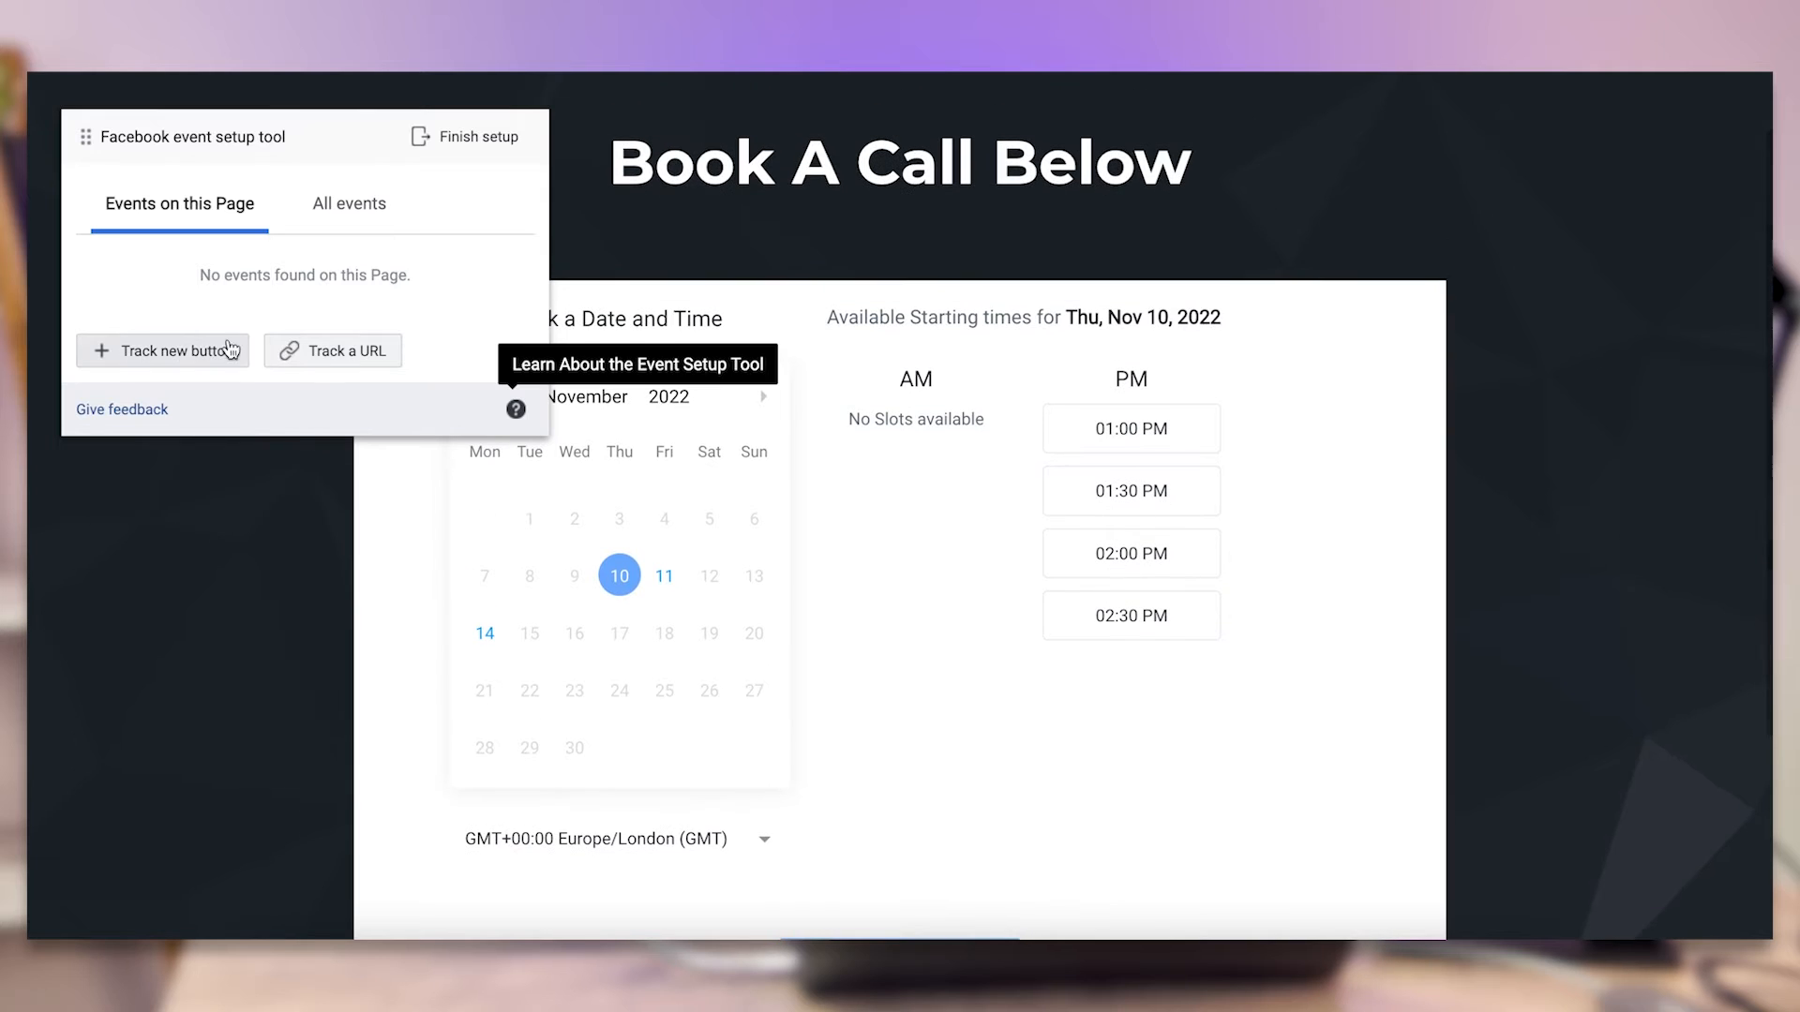
pyautogui.scroll(-1, 953, 510)
pyautogui.click(319, 363)
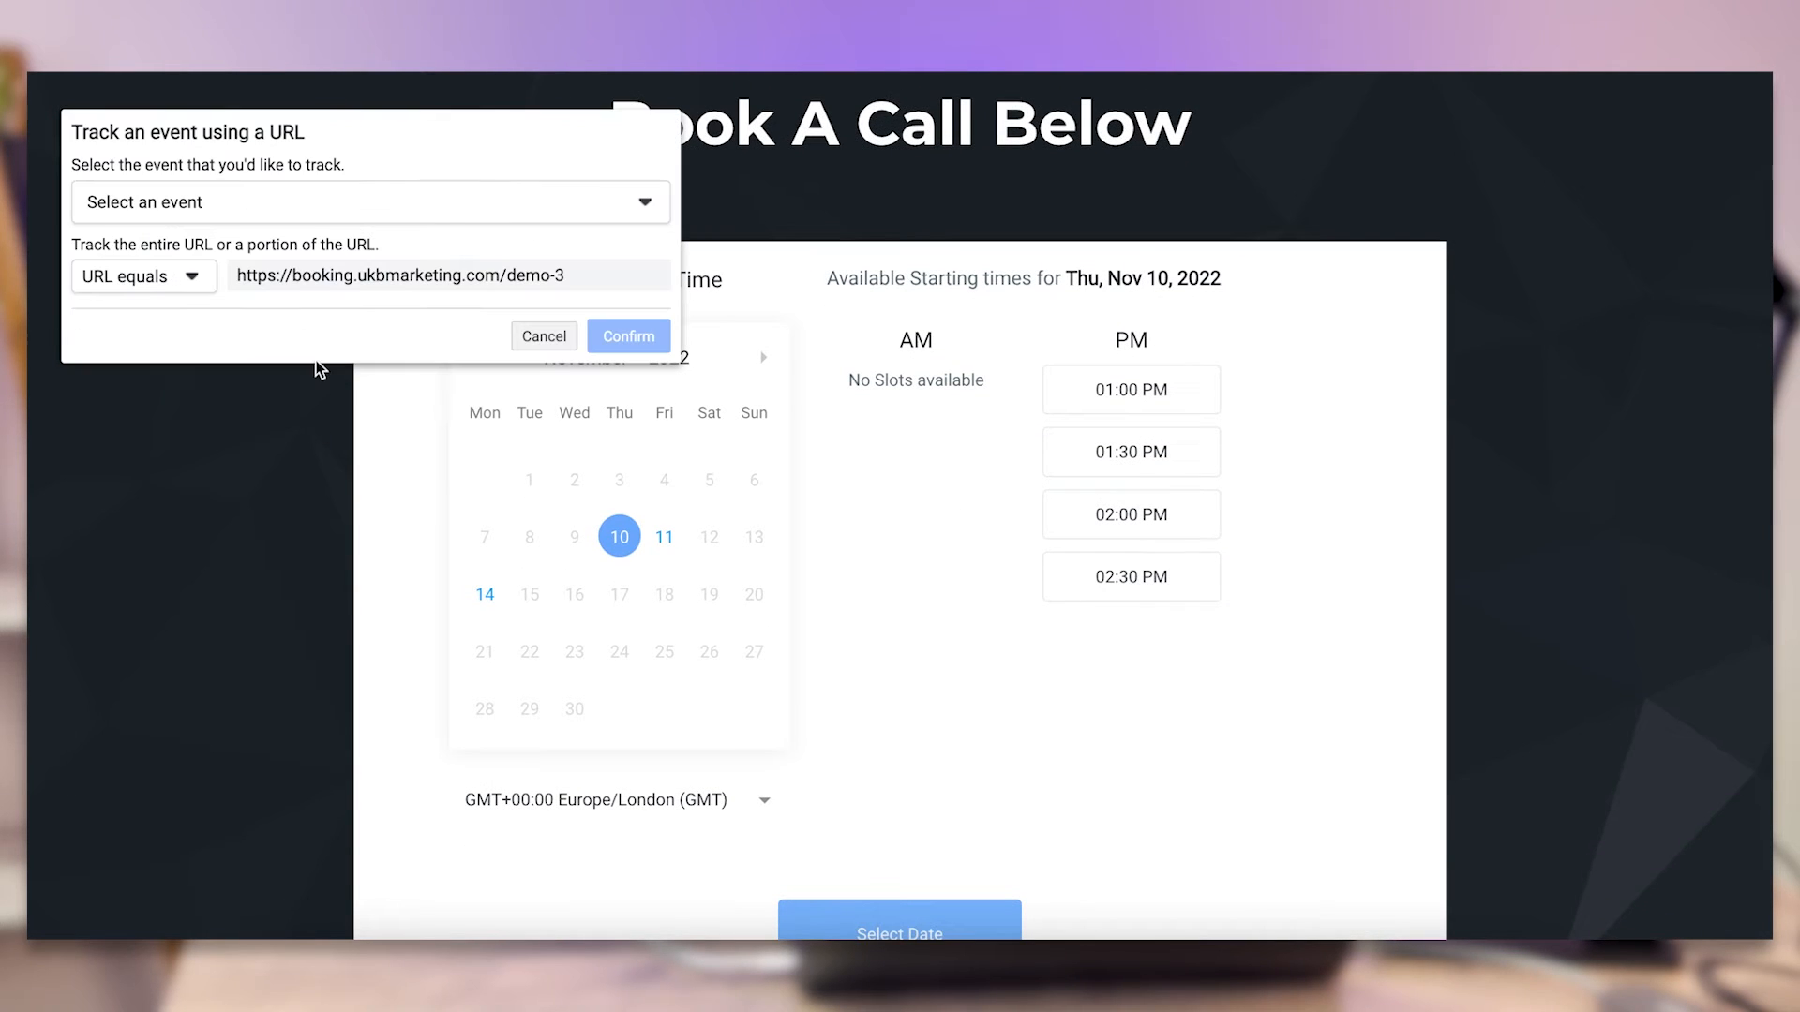
pyautogui.click(210, 198)
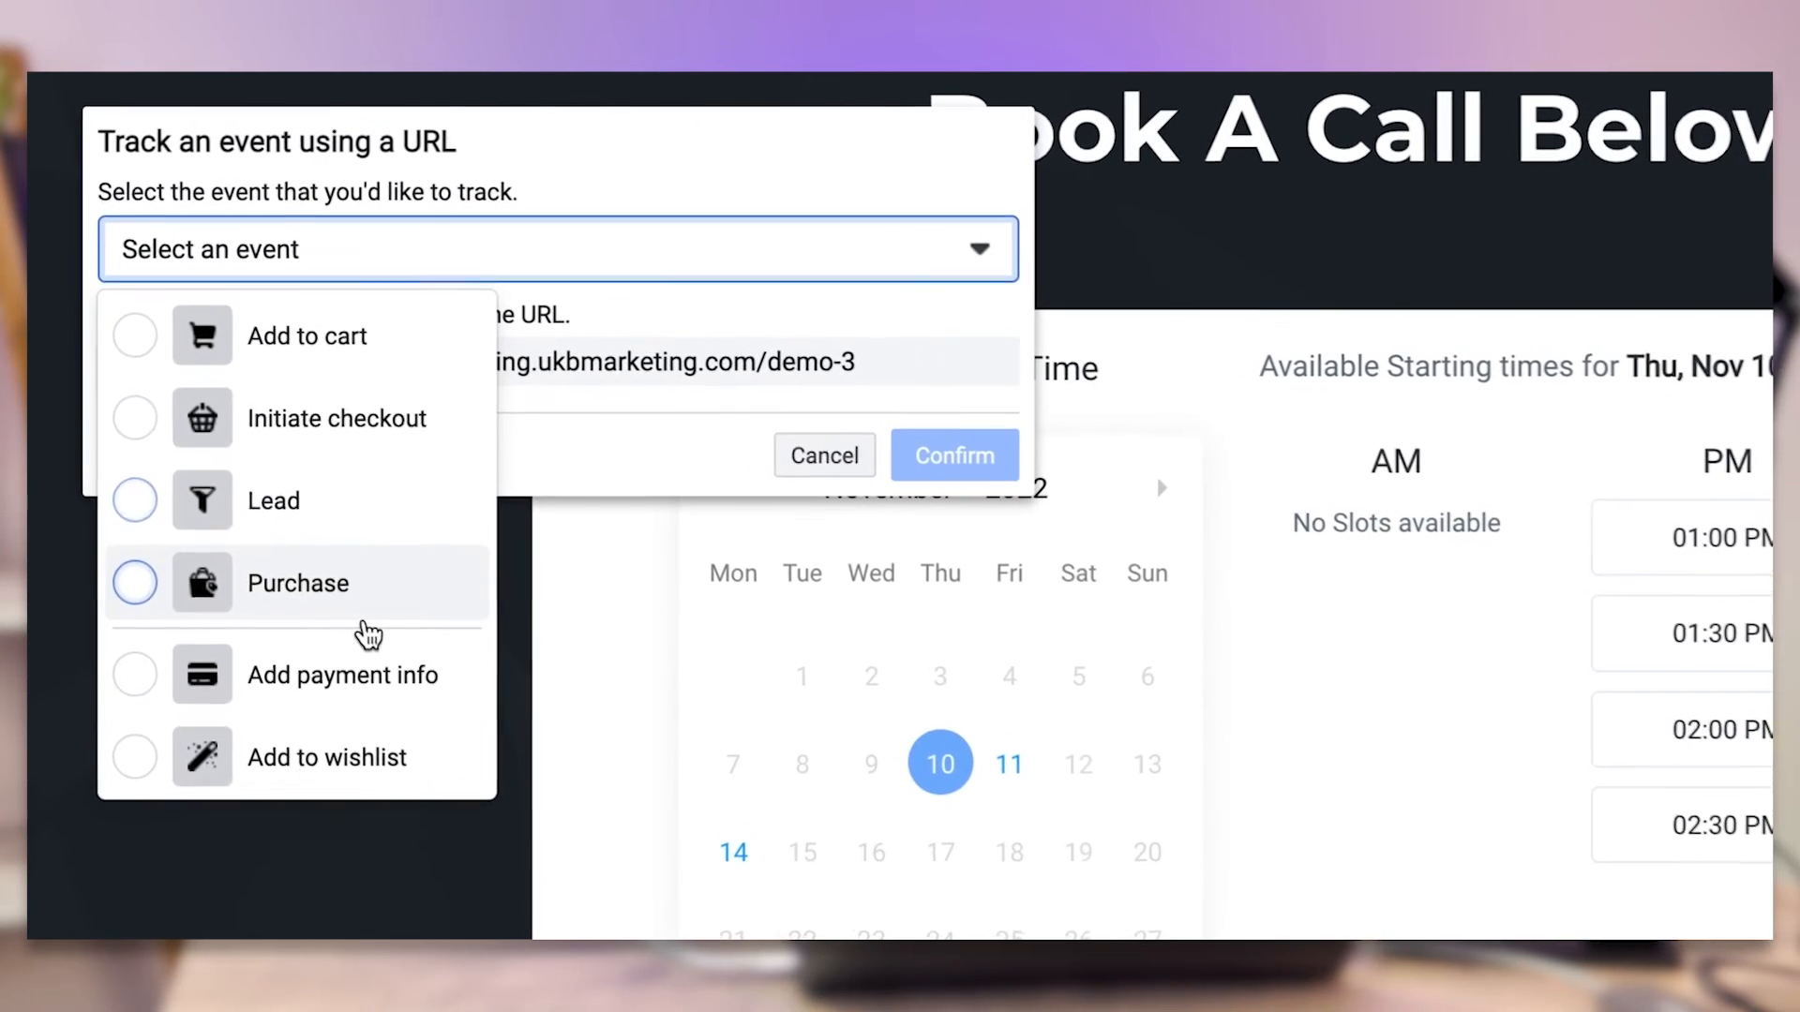
pyautogui.scroll(-5, 242, 450)
pyautogui.scroll(-5, 368, 637)
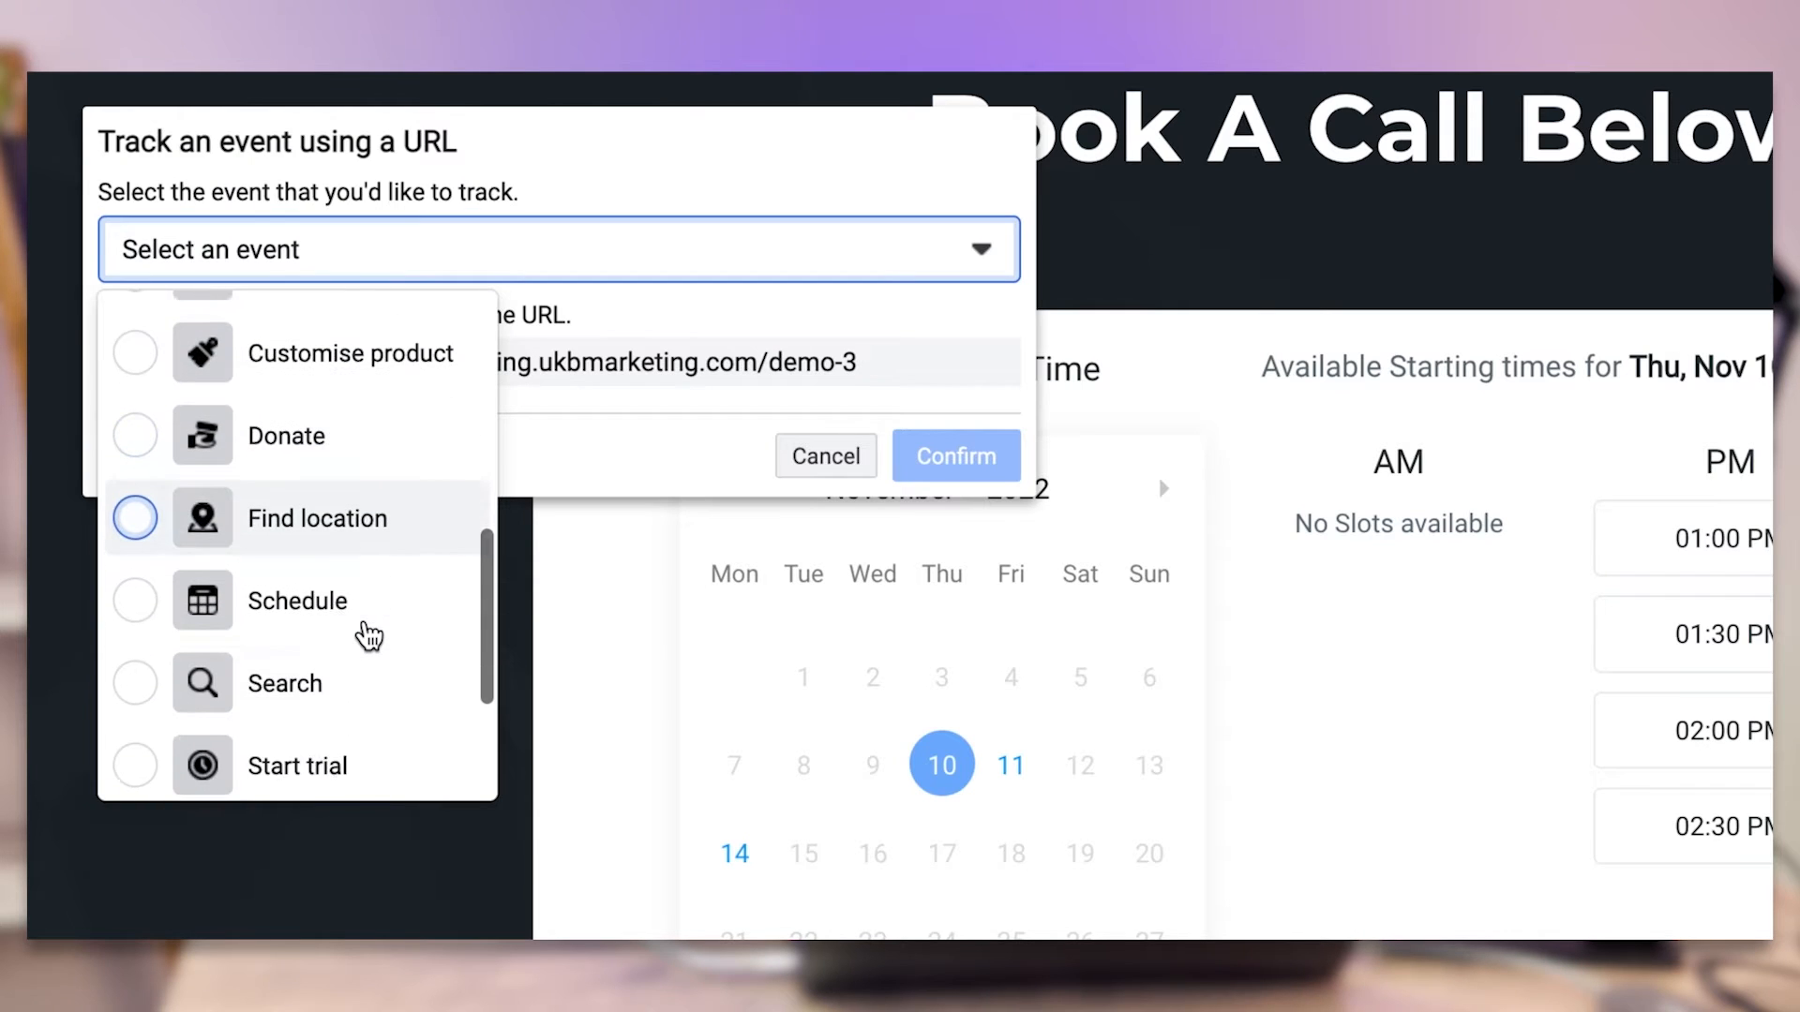
pyautogui.scroll(12, 368, 638)
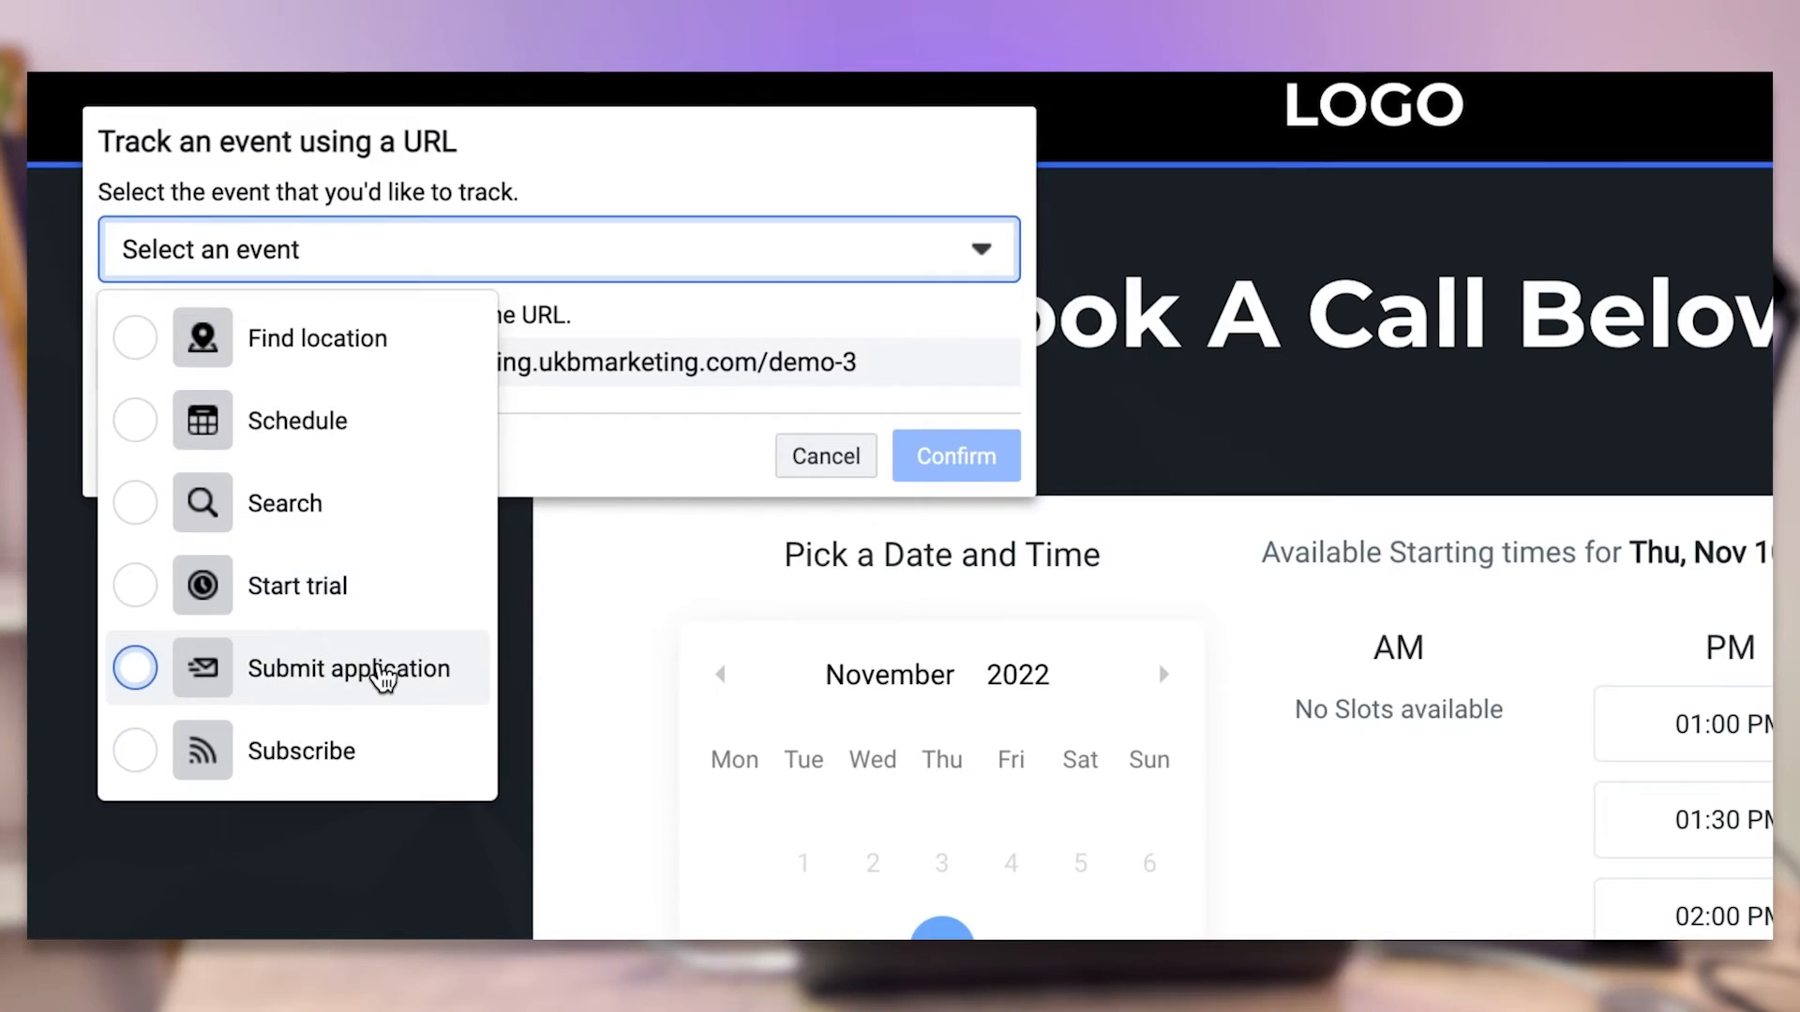
pyautogui.scroll(4, 385, 677)
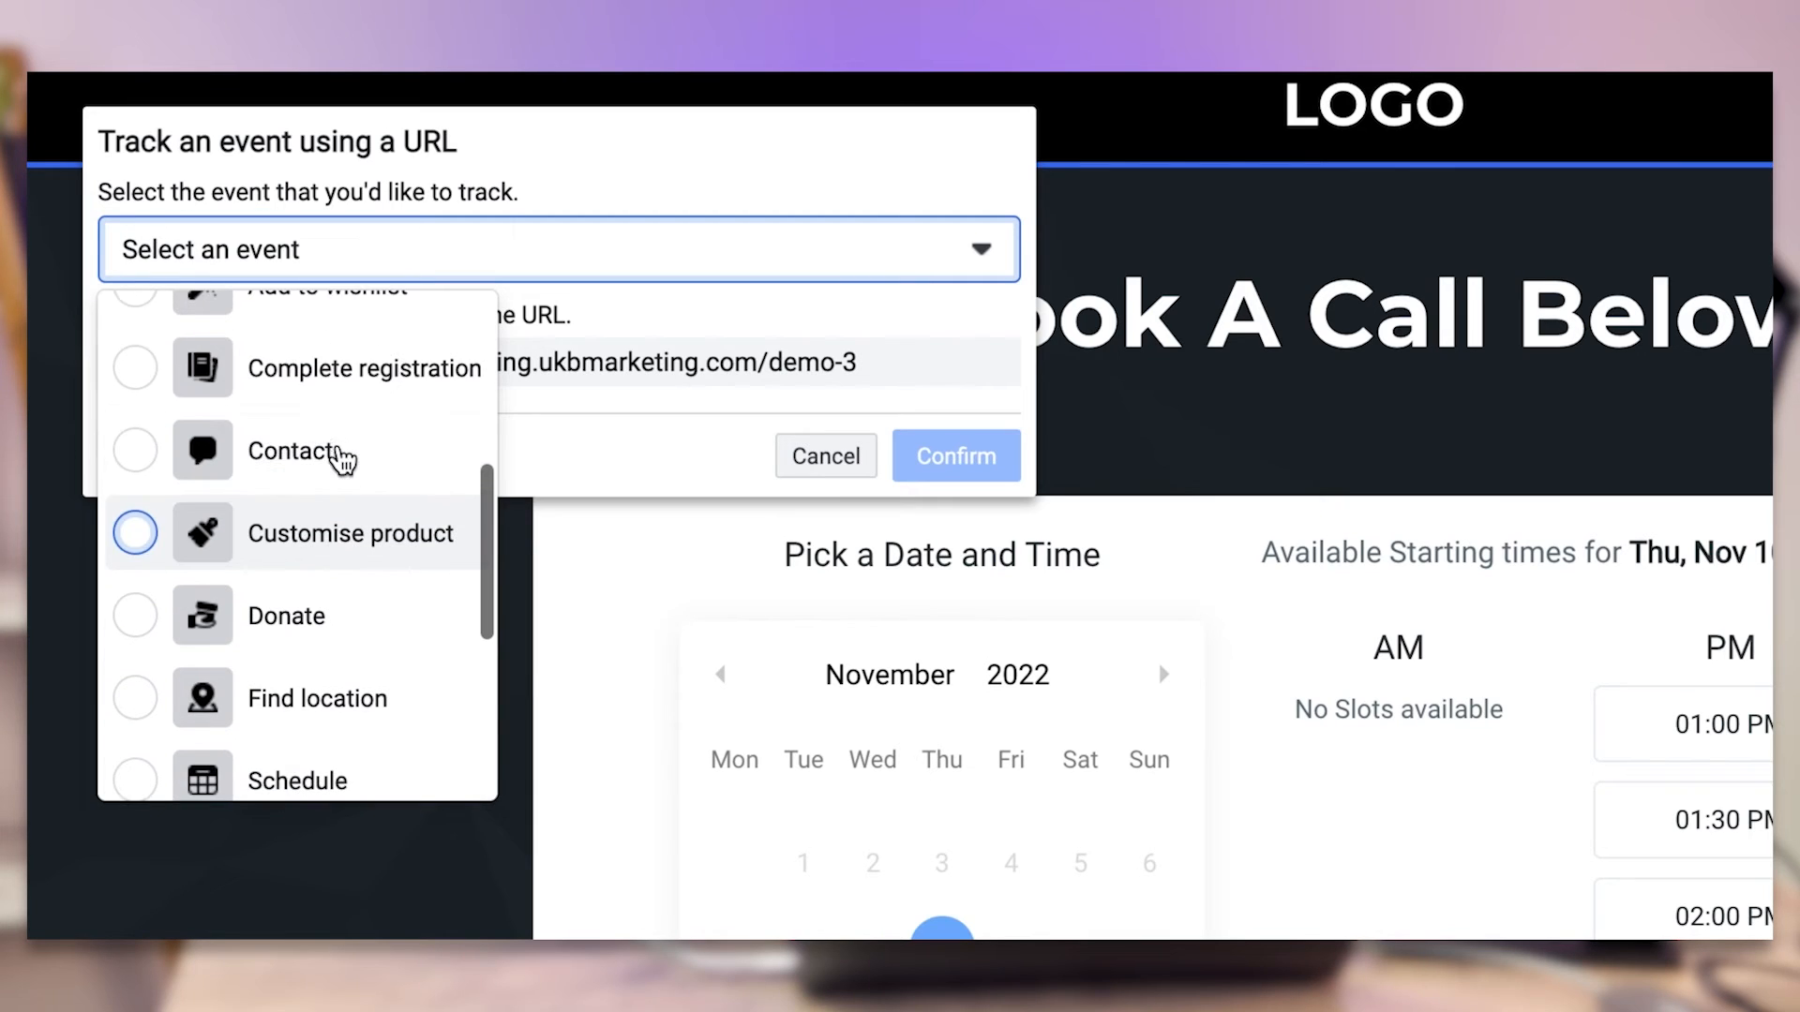
pyautogui.click(358, 475)
pyautogui.click(965, 478)
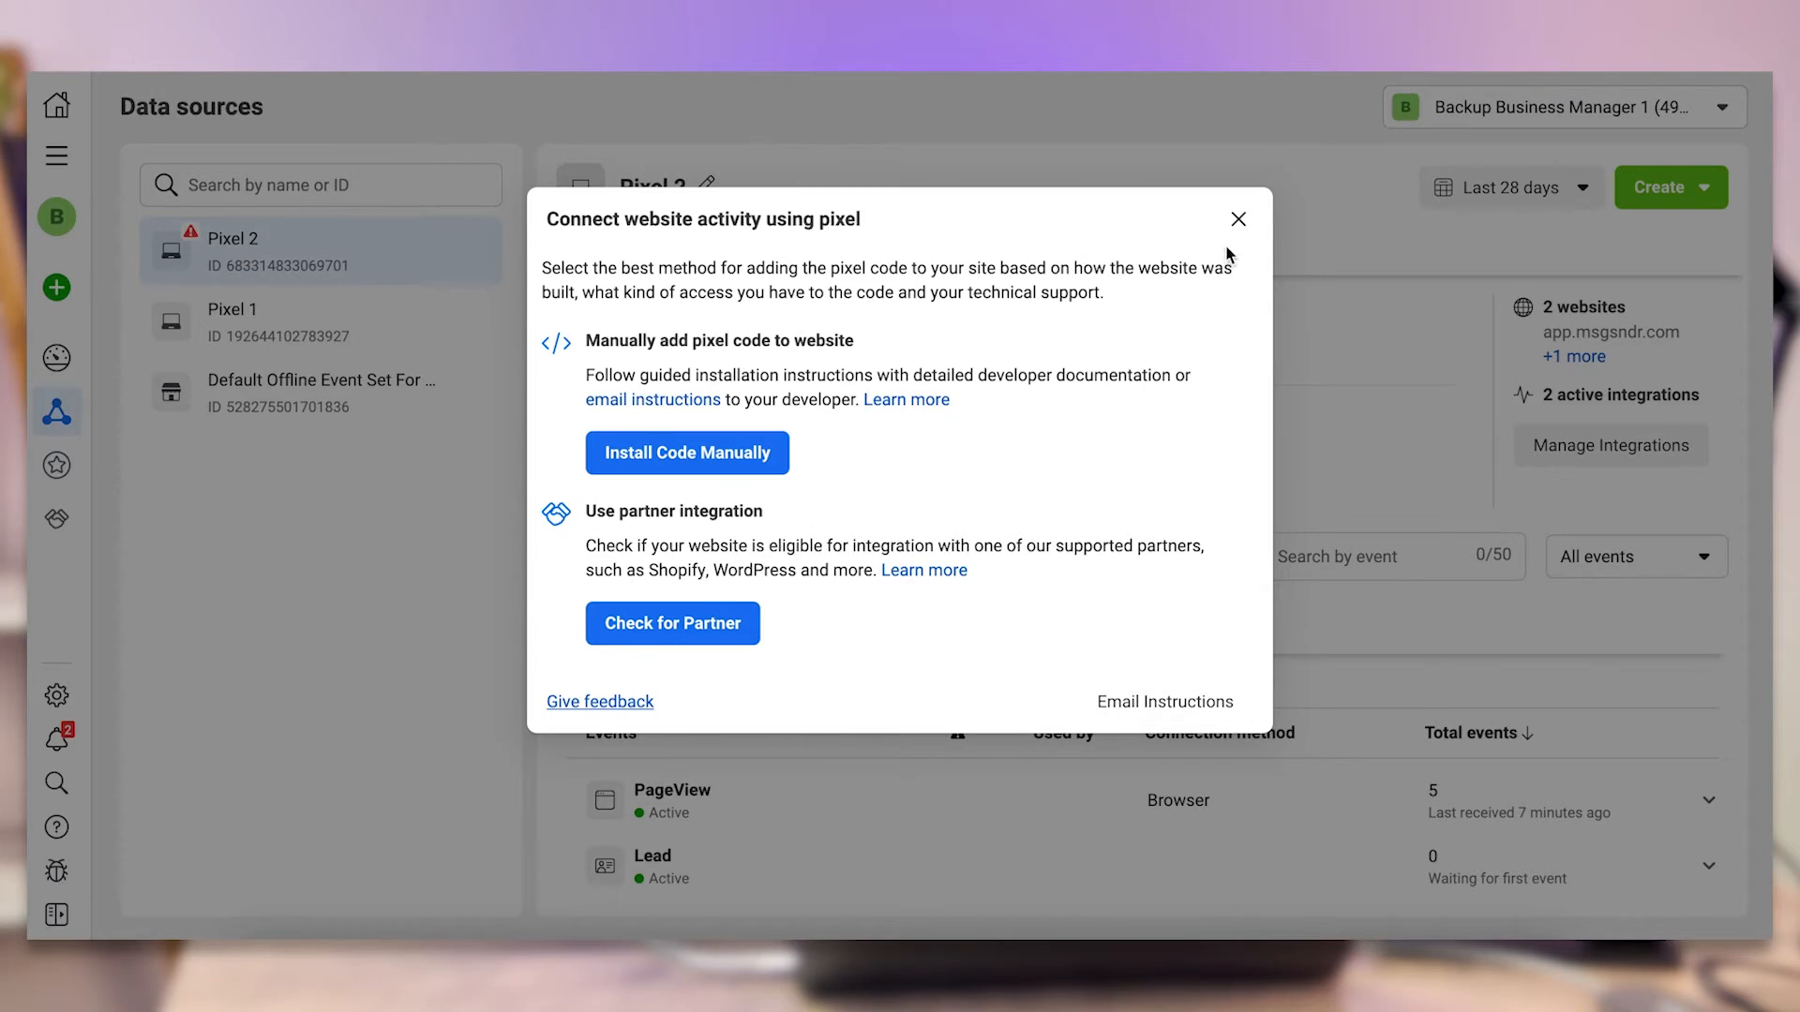
# Dismiss the pixel code installation options and start adding events from Pixel 2 with the event setup tool
pyautogui.click(1237, 221)
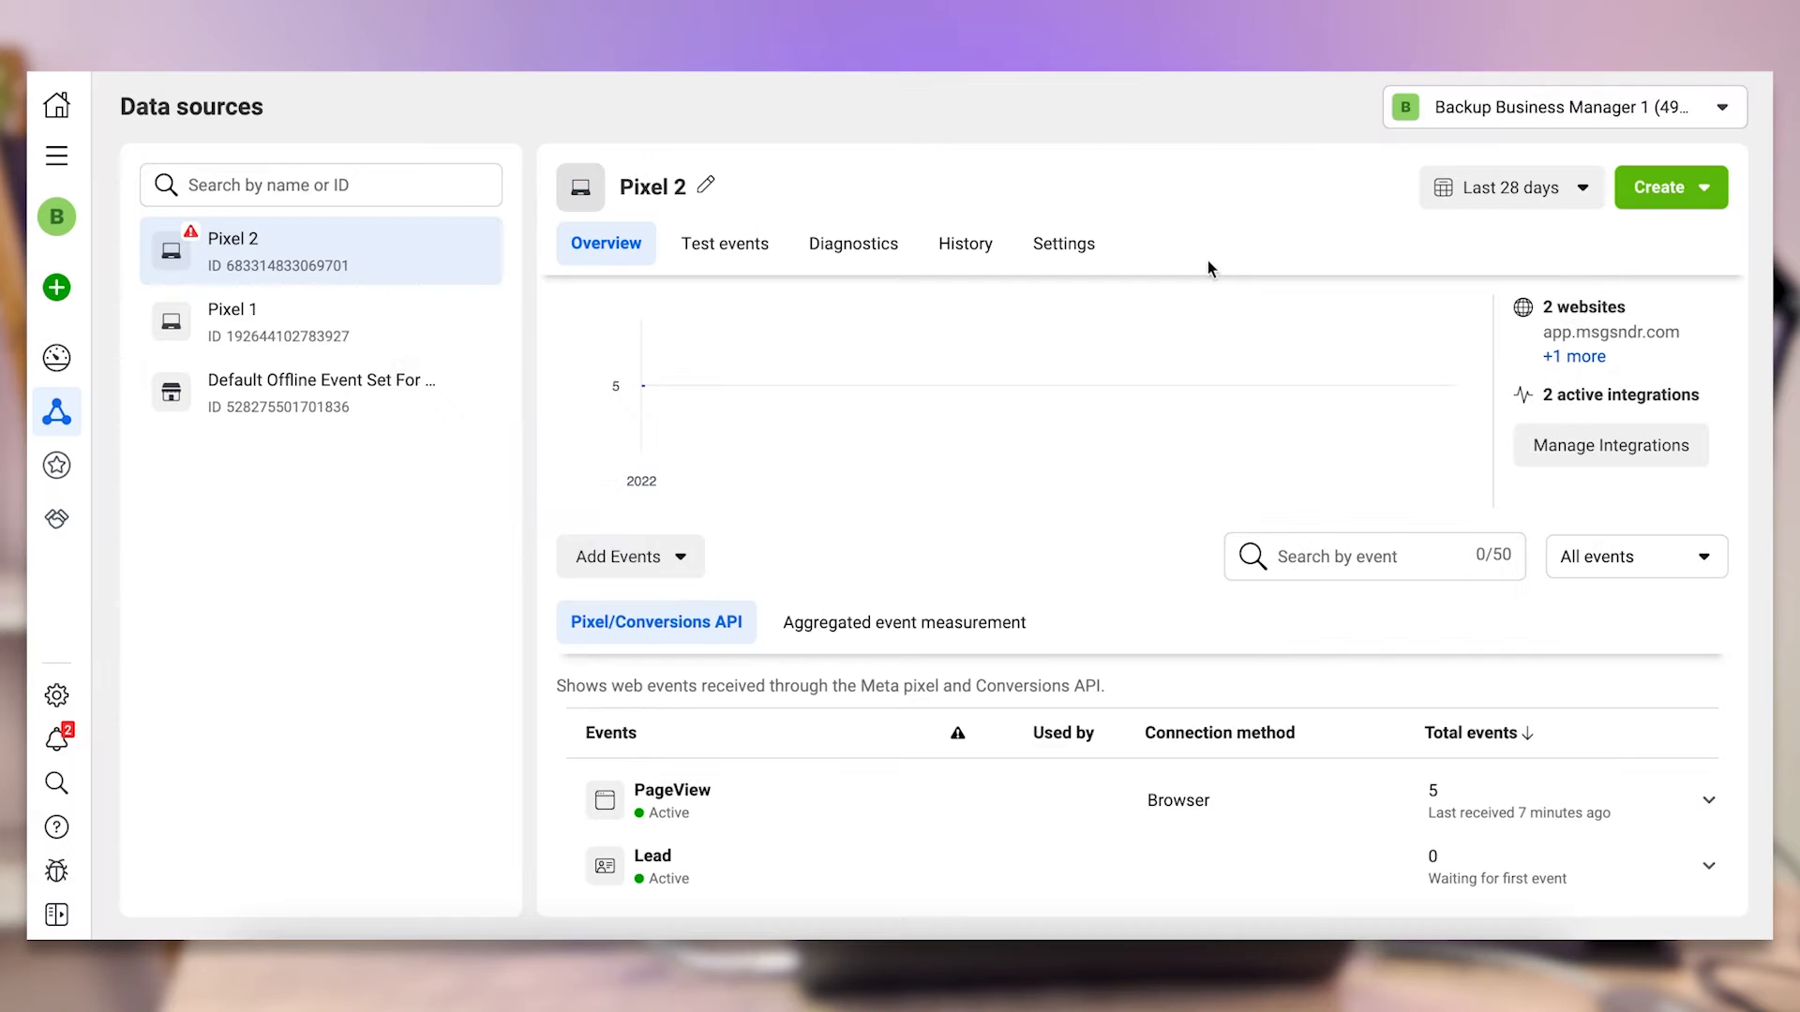
pyautogui.click(656, 559)
pyautogui.click(656, 837)
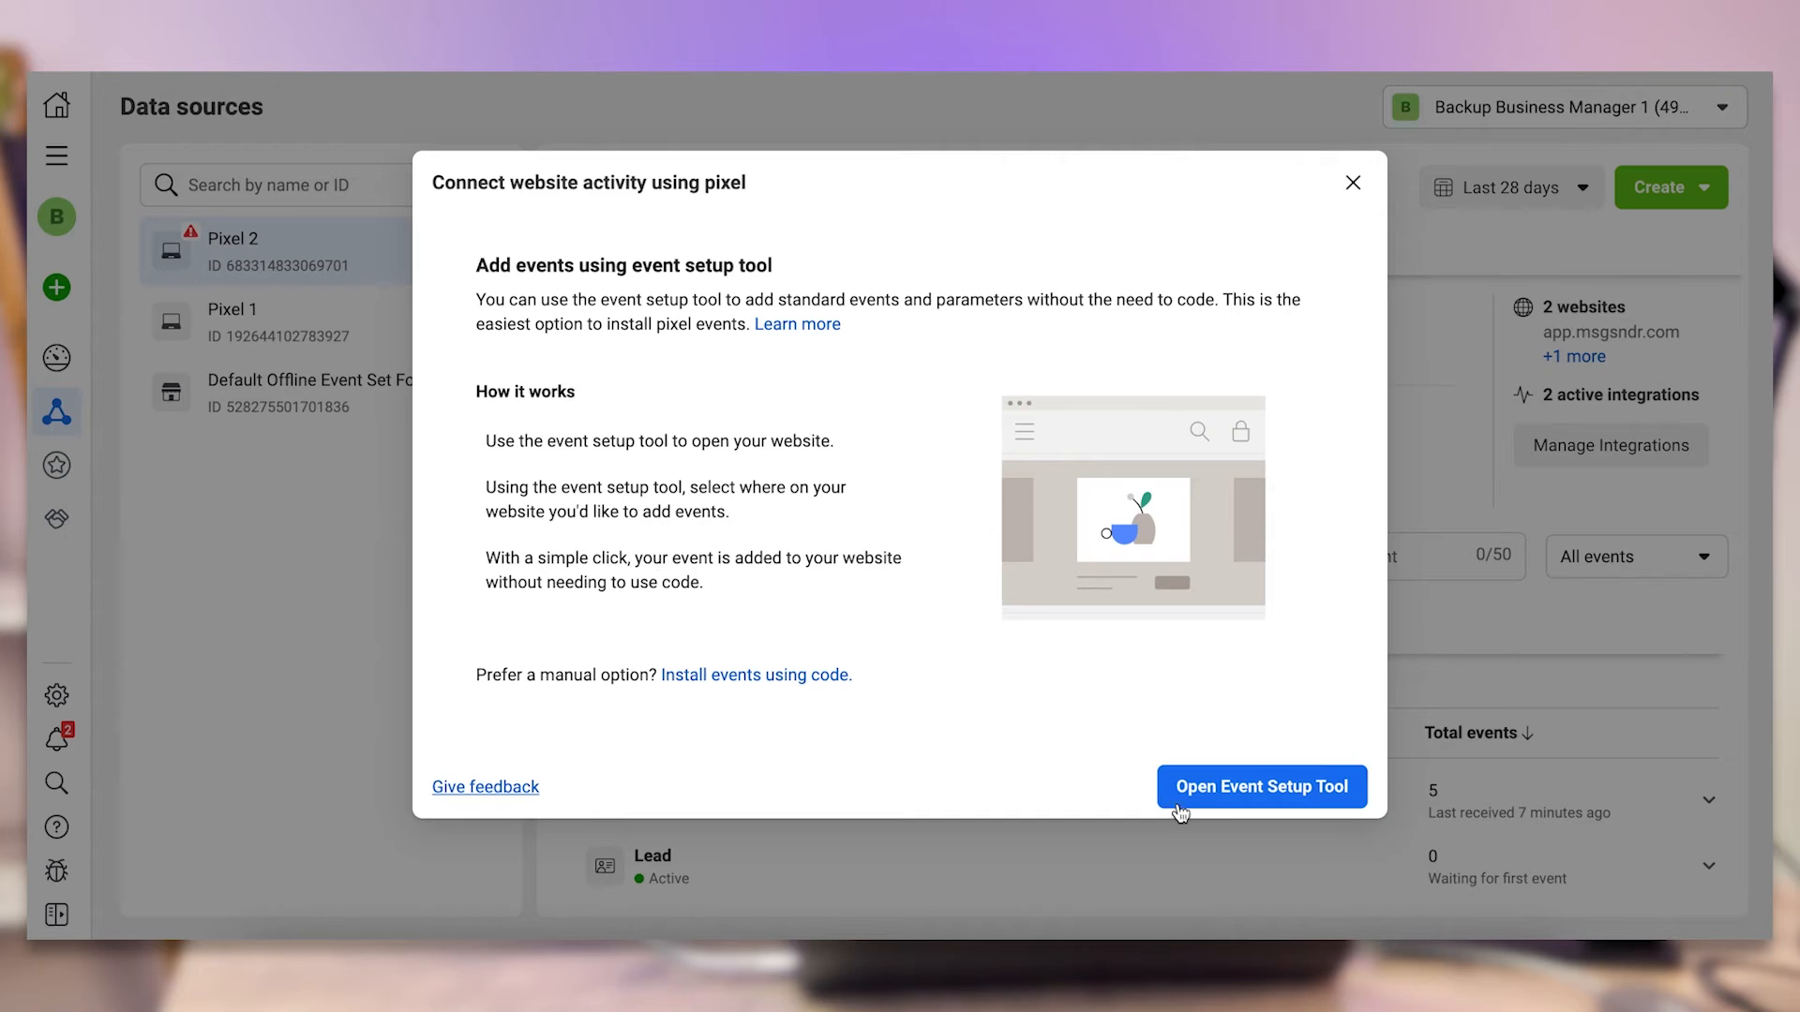
pyautogui.click(1179, 808)
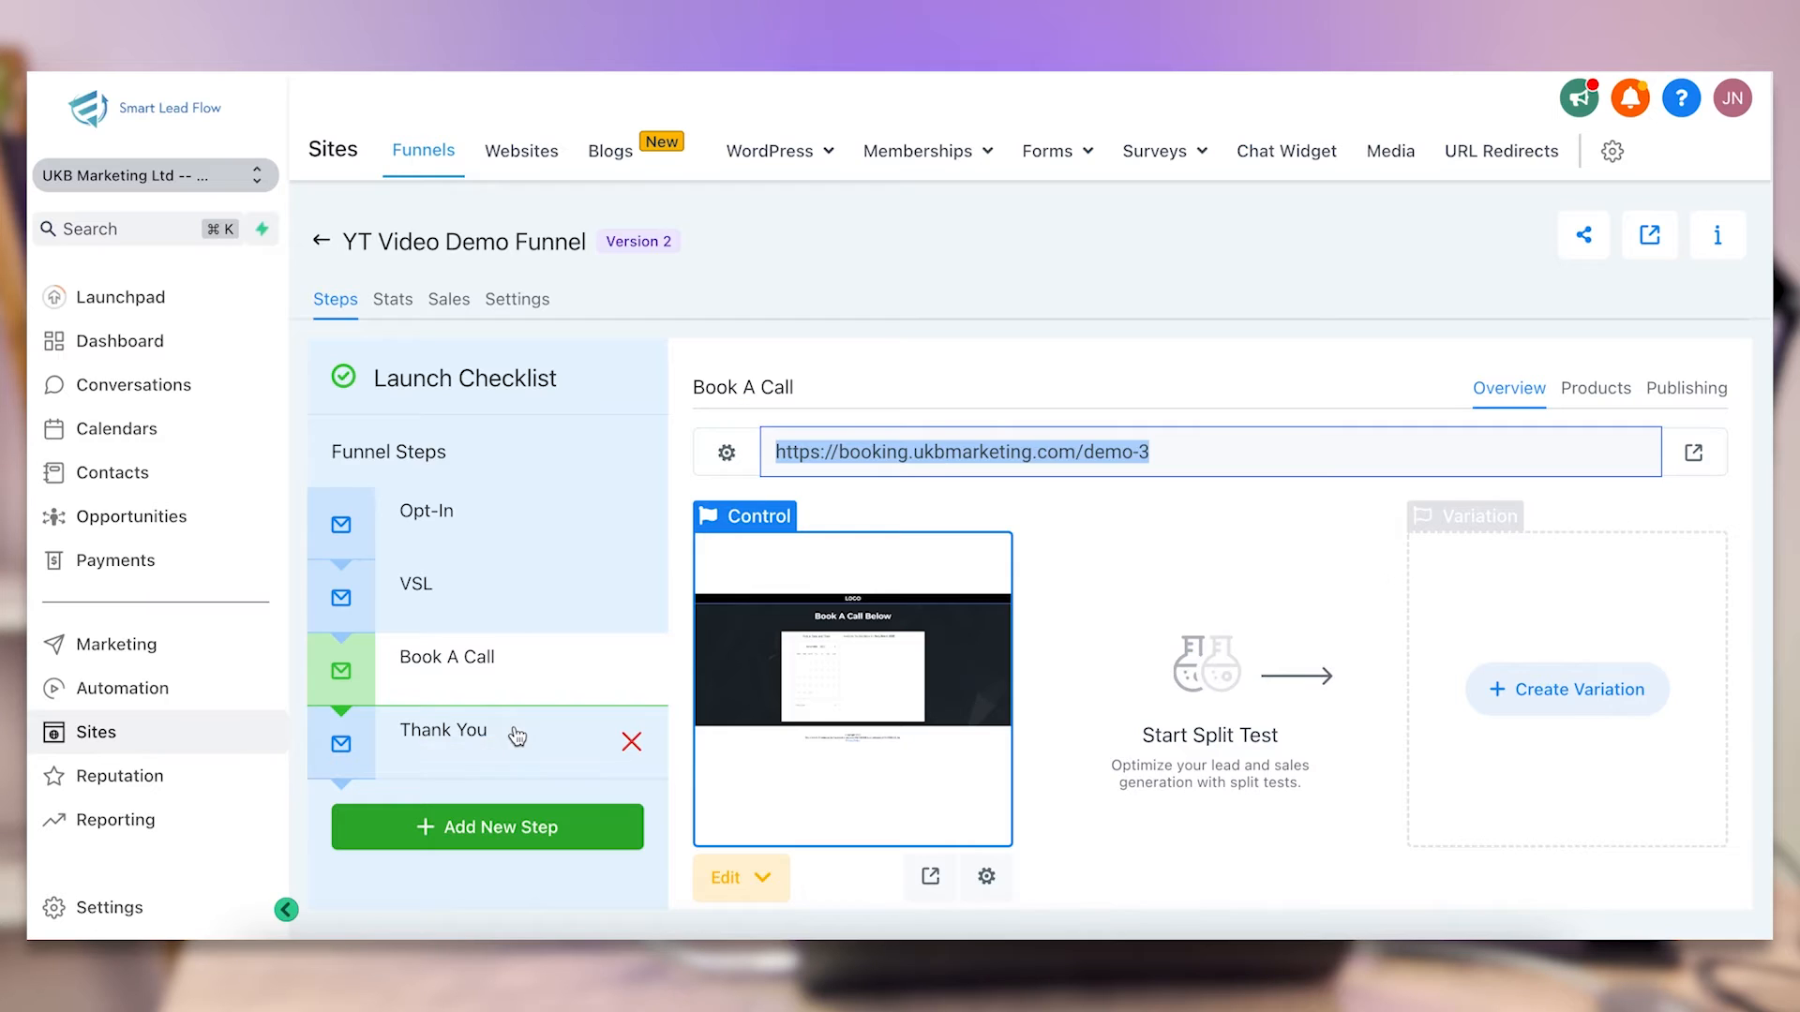
pyautogui.click(510, 735)
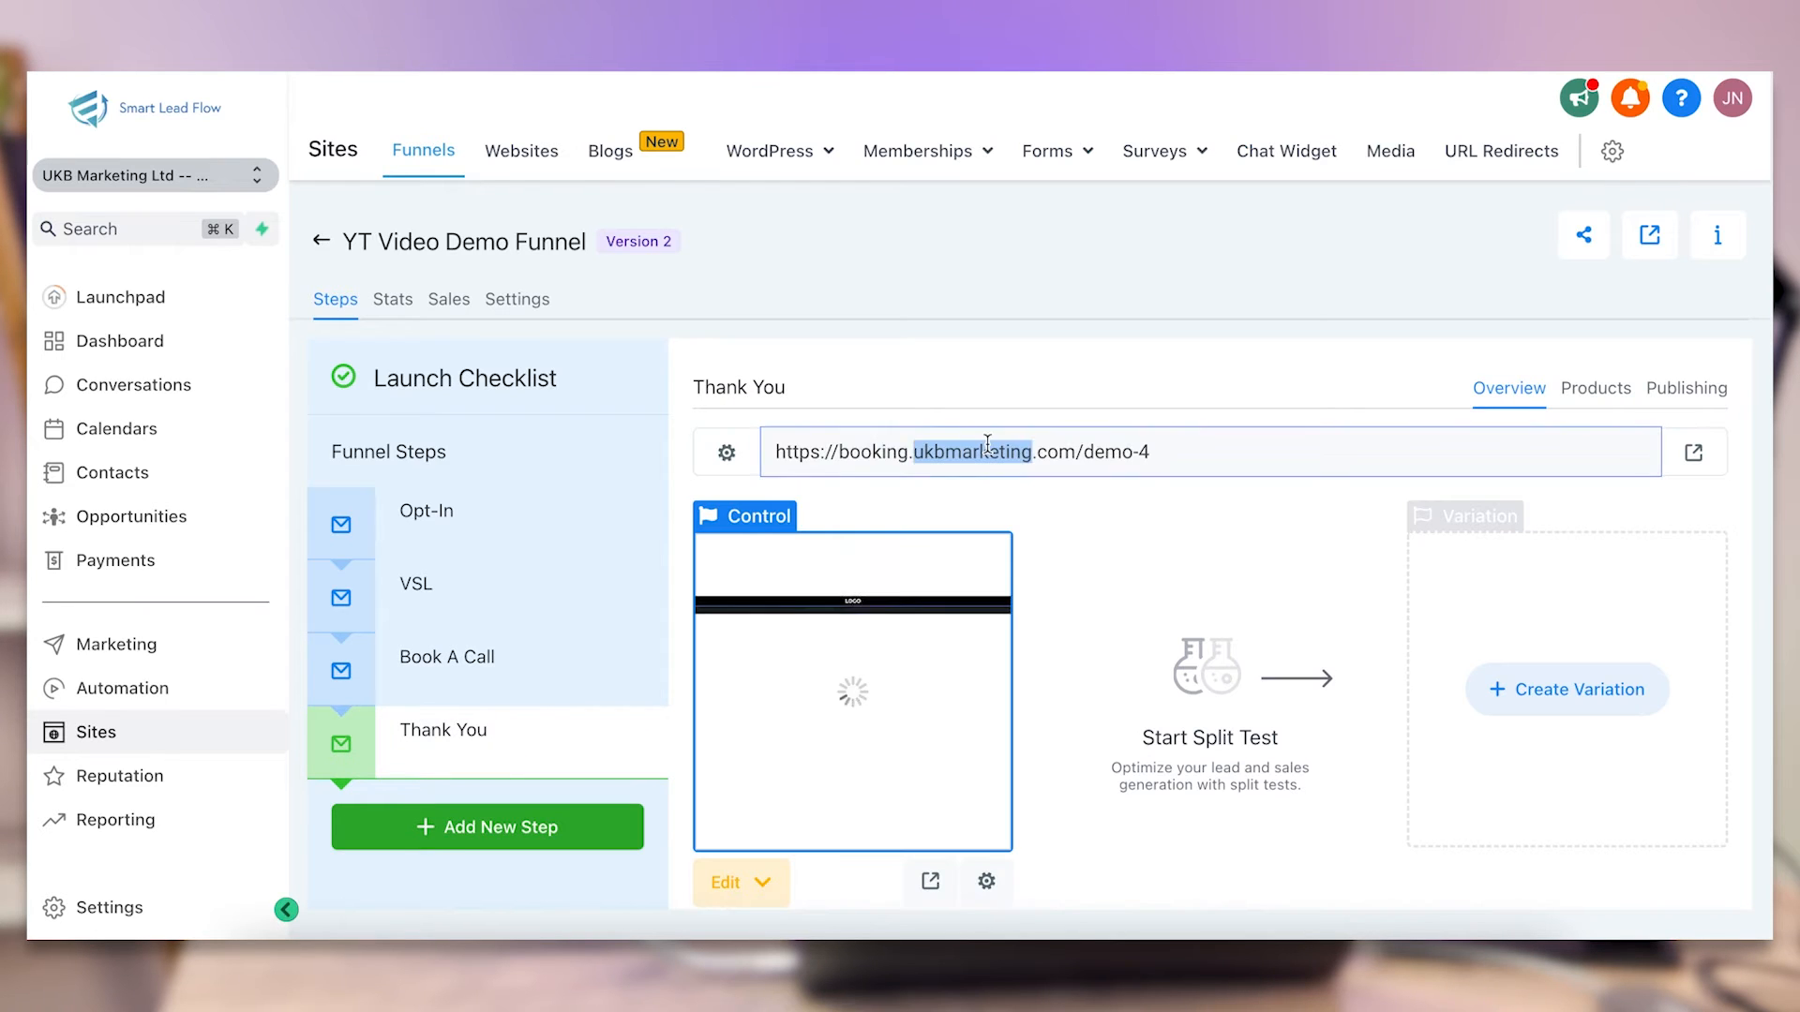
pyautogui.tripleClick(988, 446)
pyautogui.press('super+c')
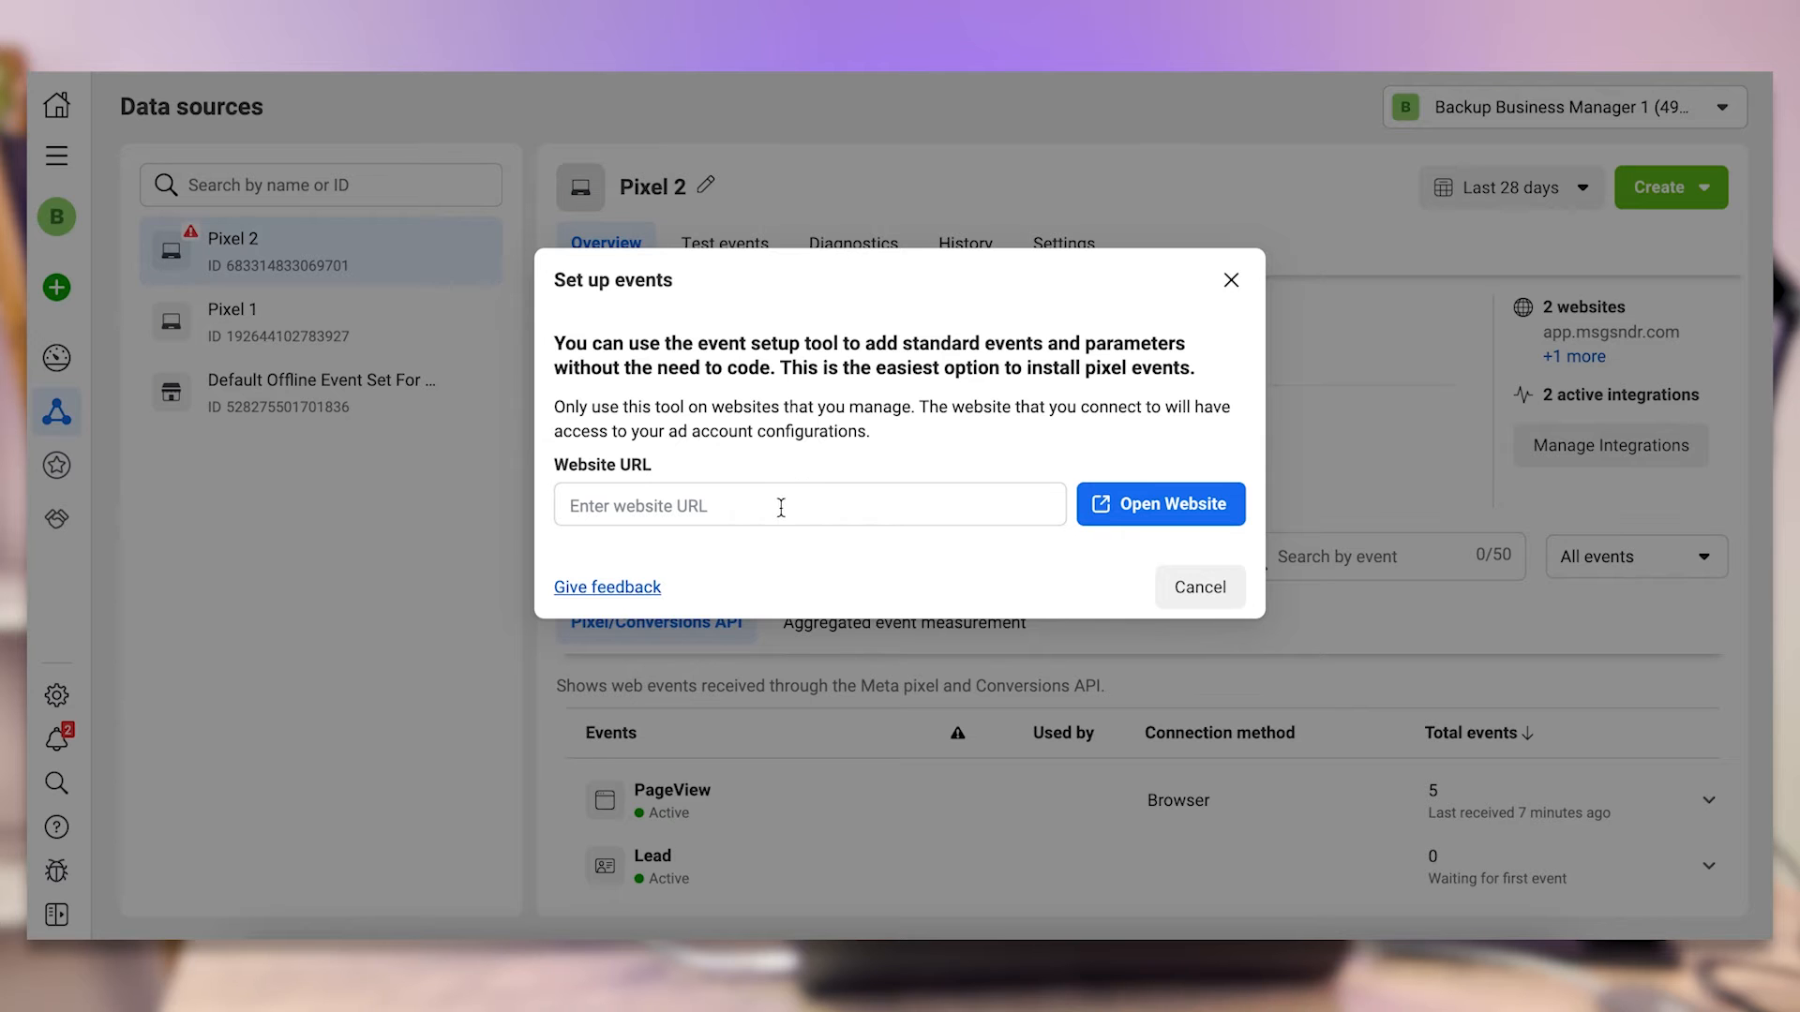
pyautogui.click(781, 507)
pyautogui.press('super+v')
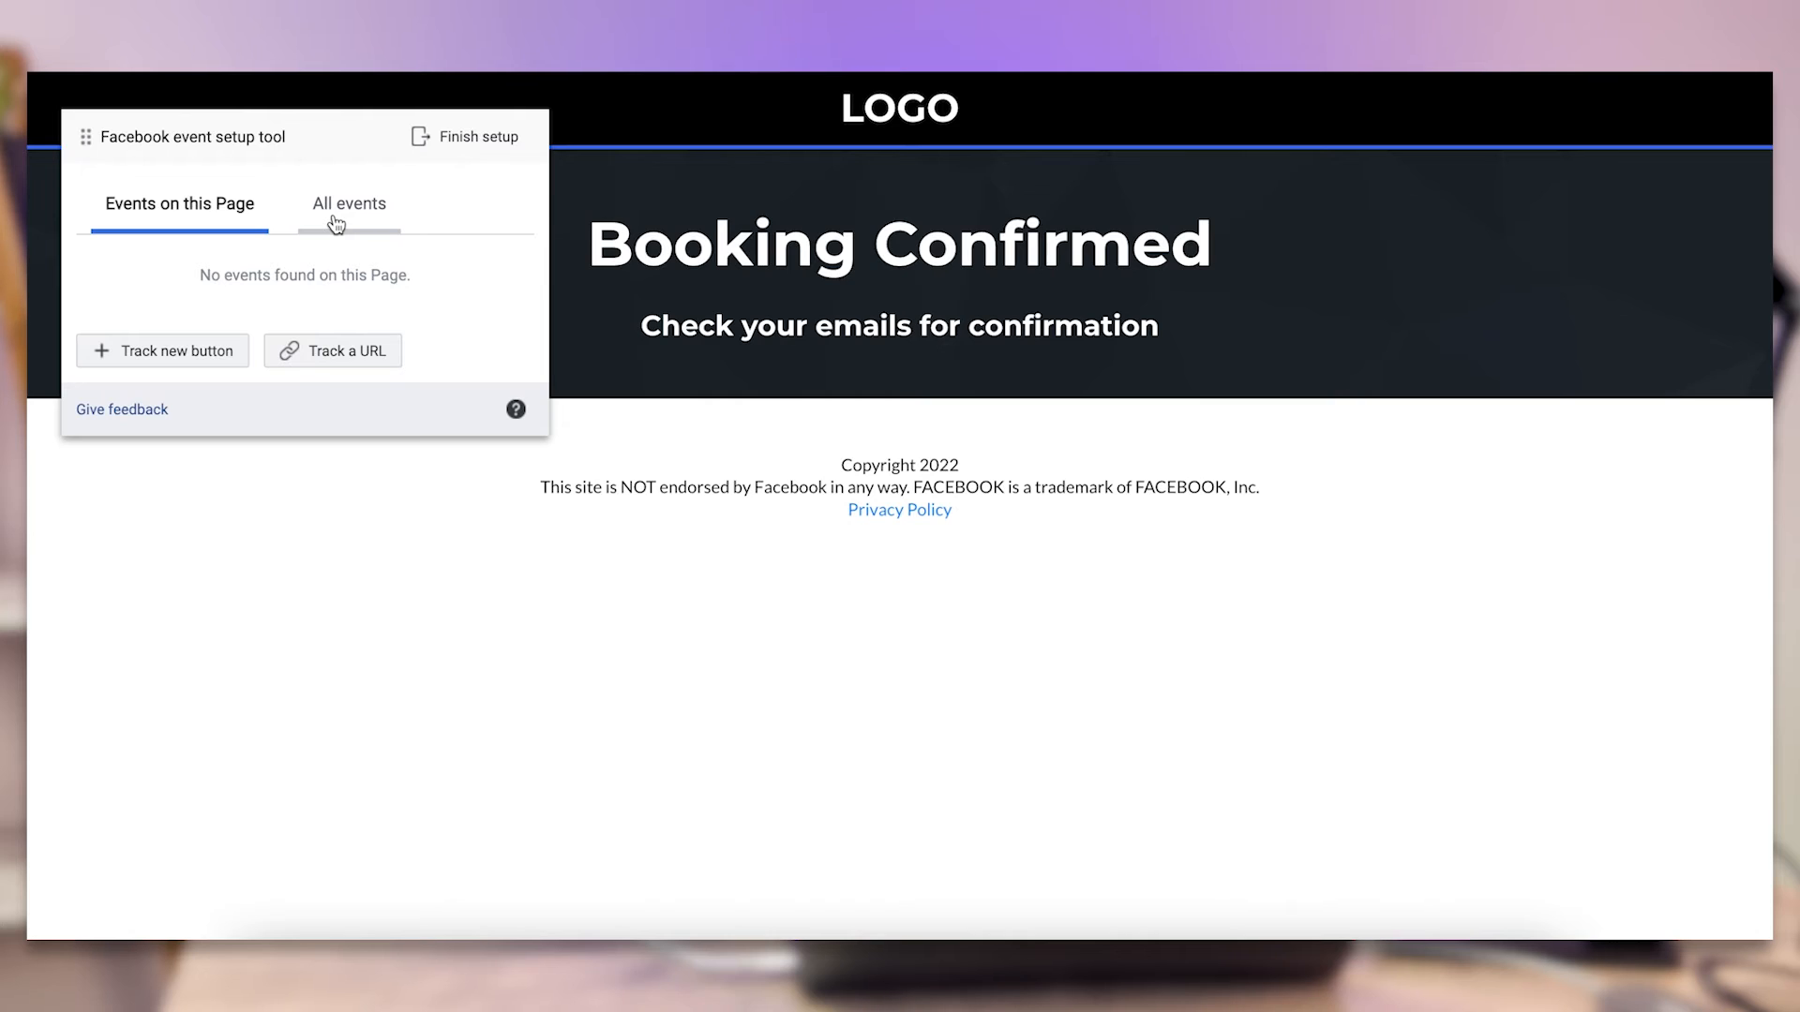
pyautogui.click(337, 361)
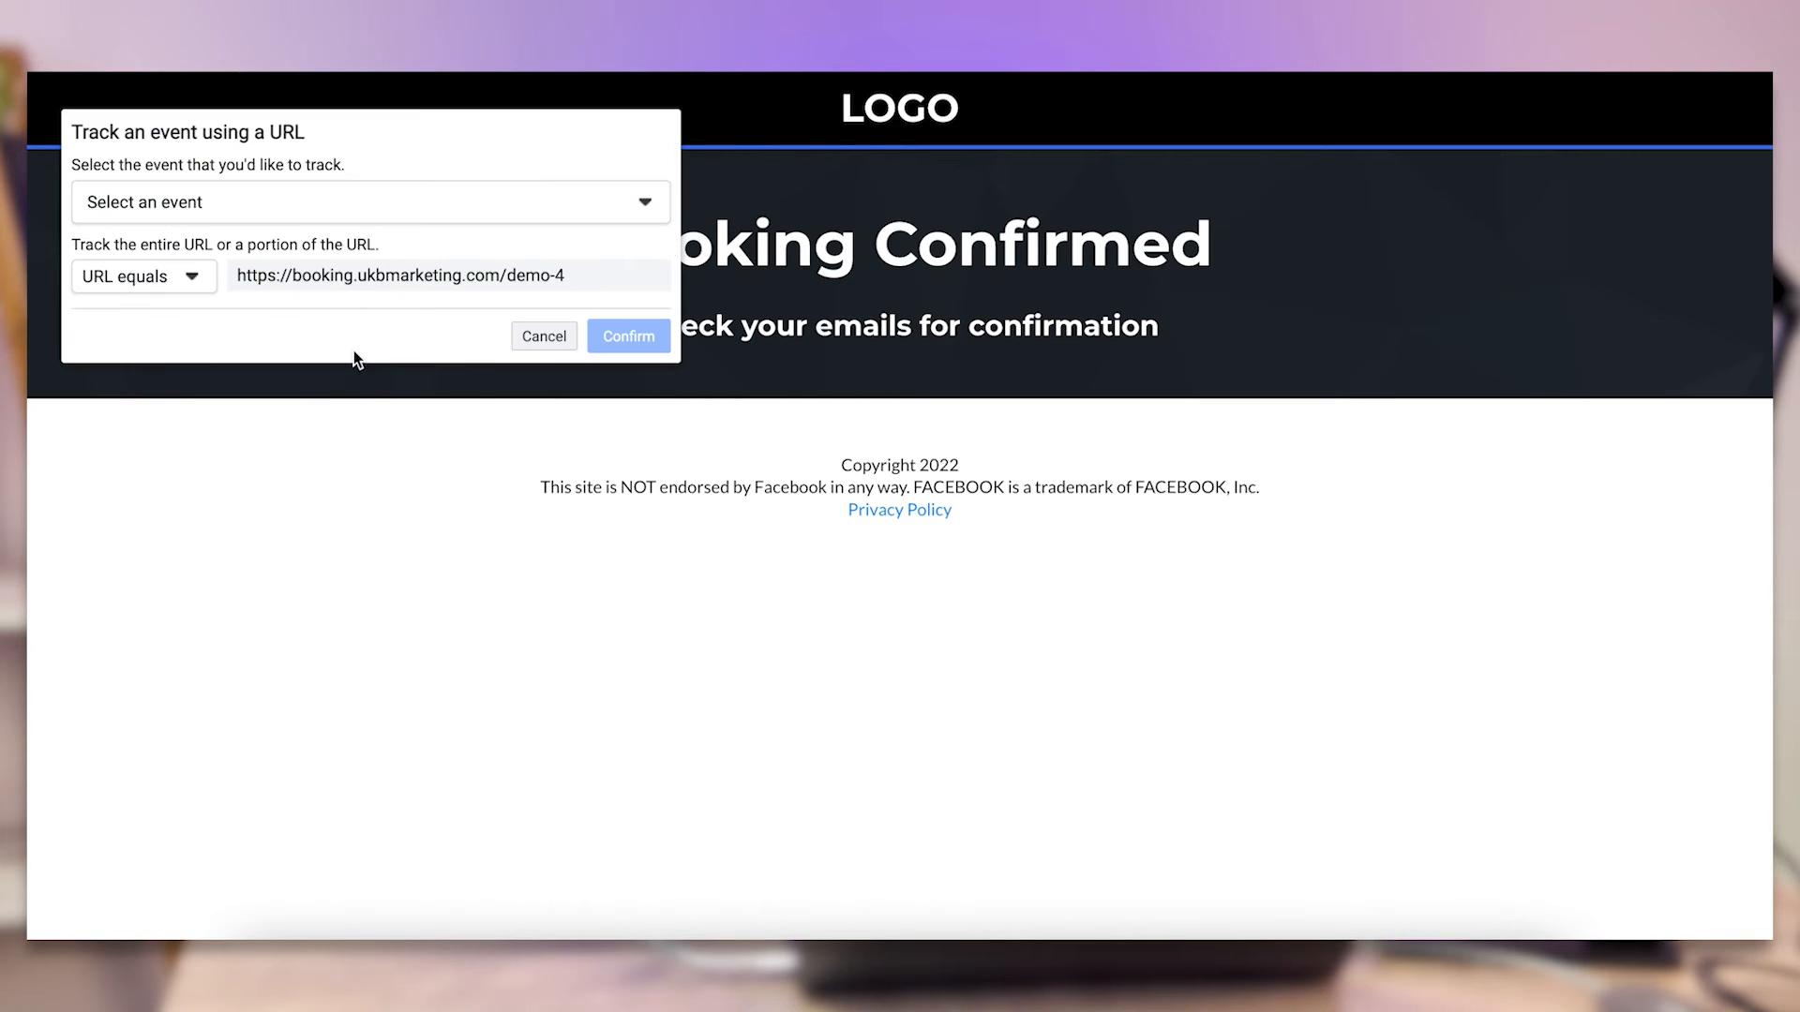
pyautogui.click(360, 200)
pyautogui.scroll(-5, 374, 482)
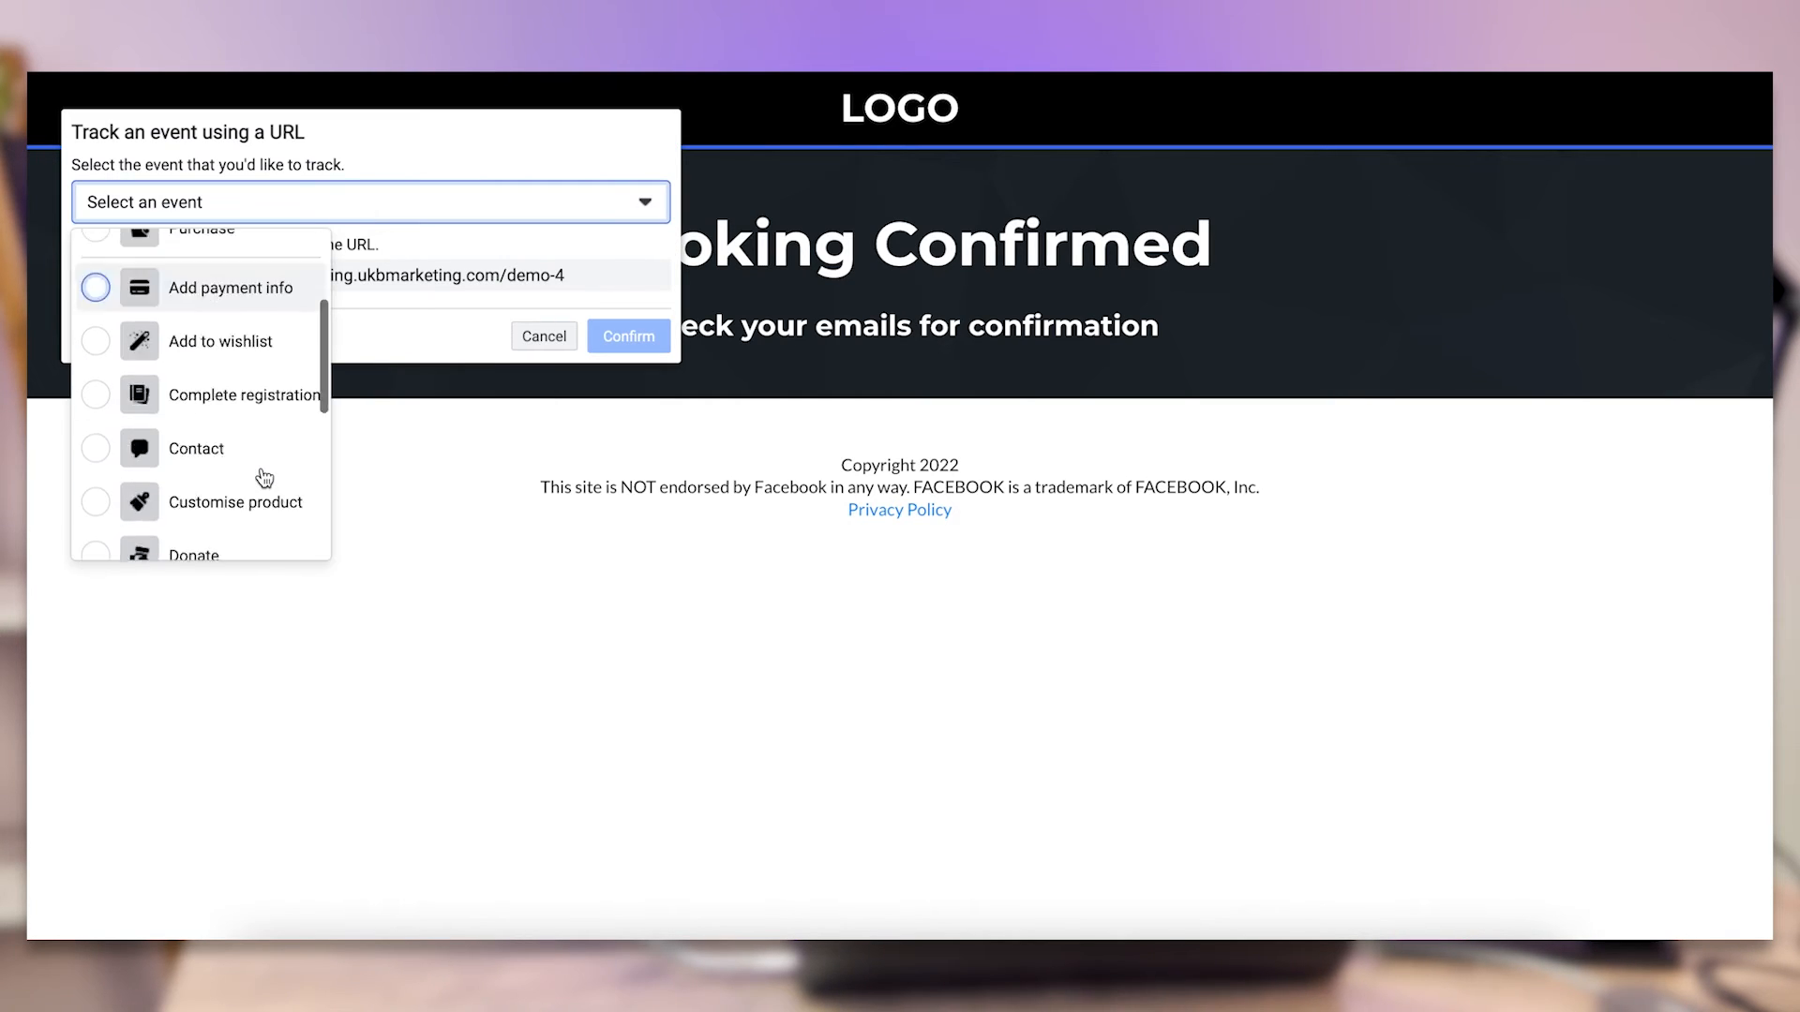
pyautogui.click(266, 427)
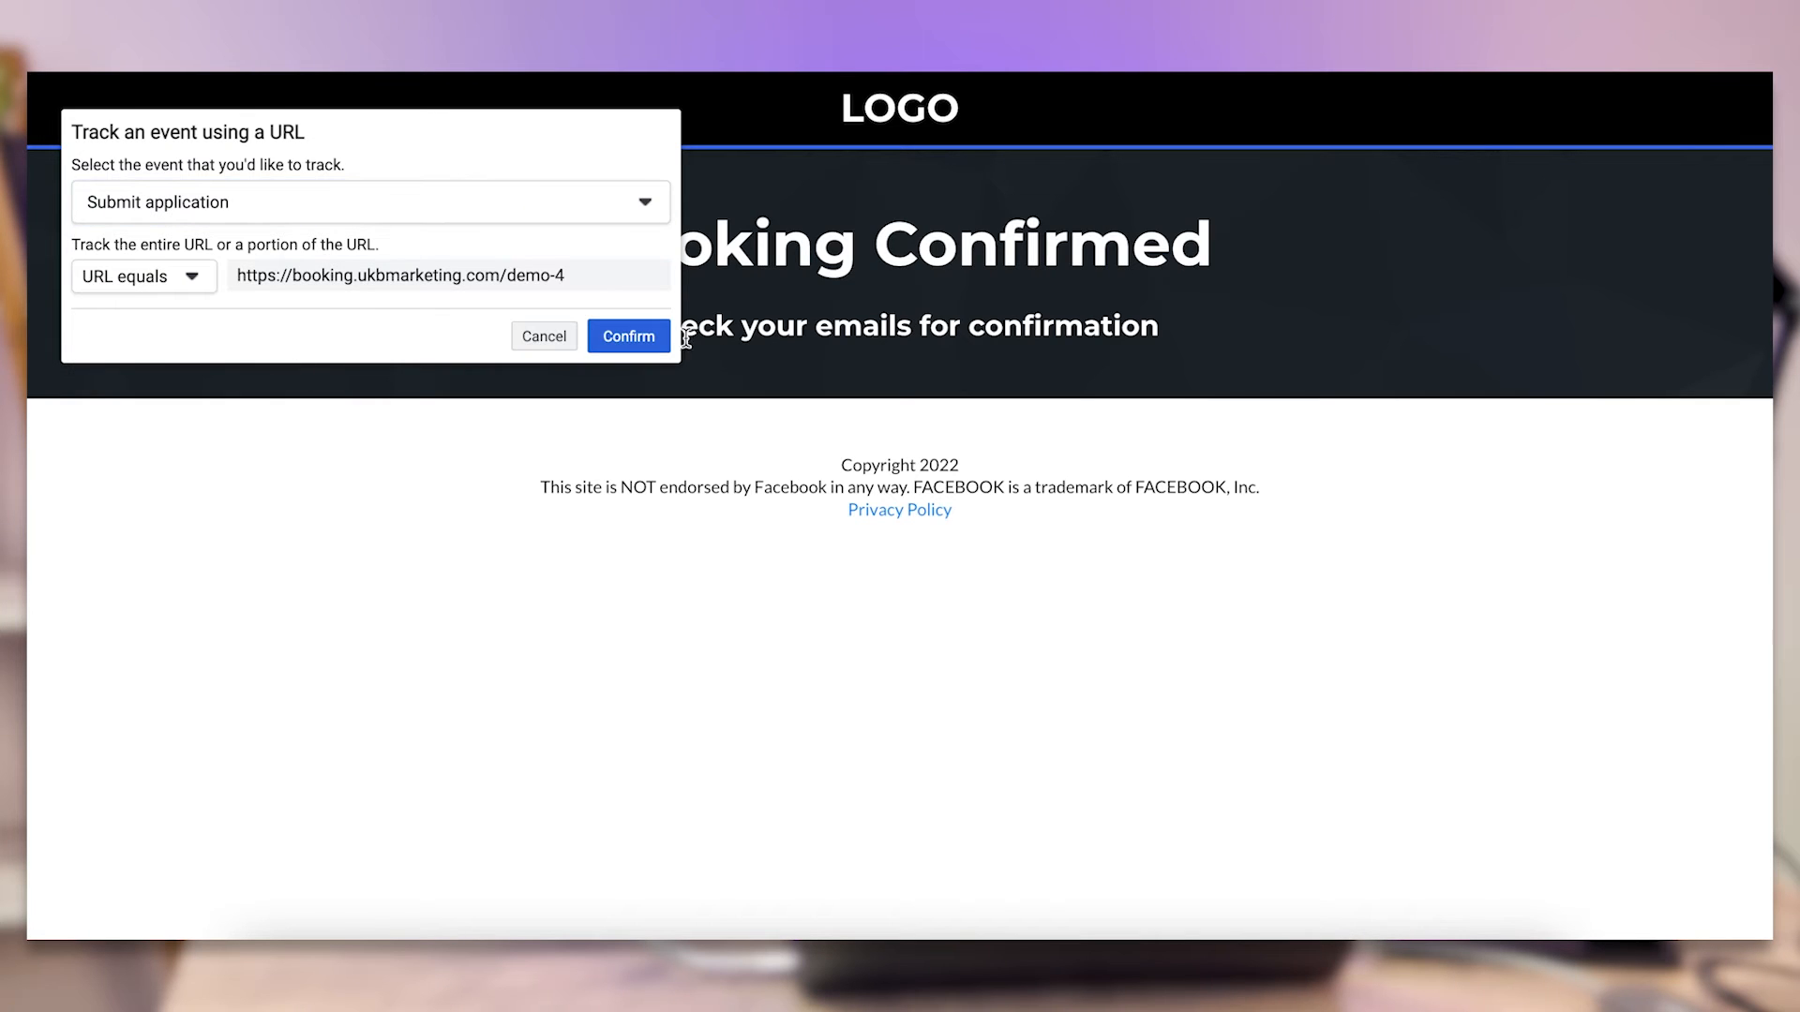
pyautogui.click(655, 333)
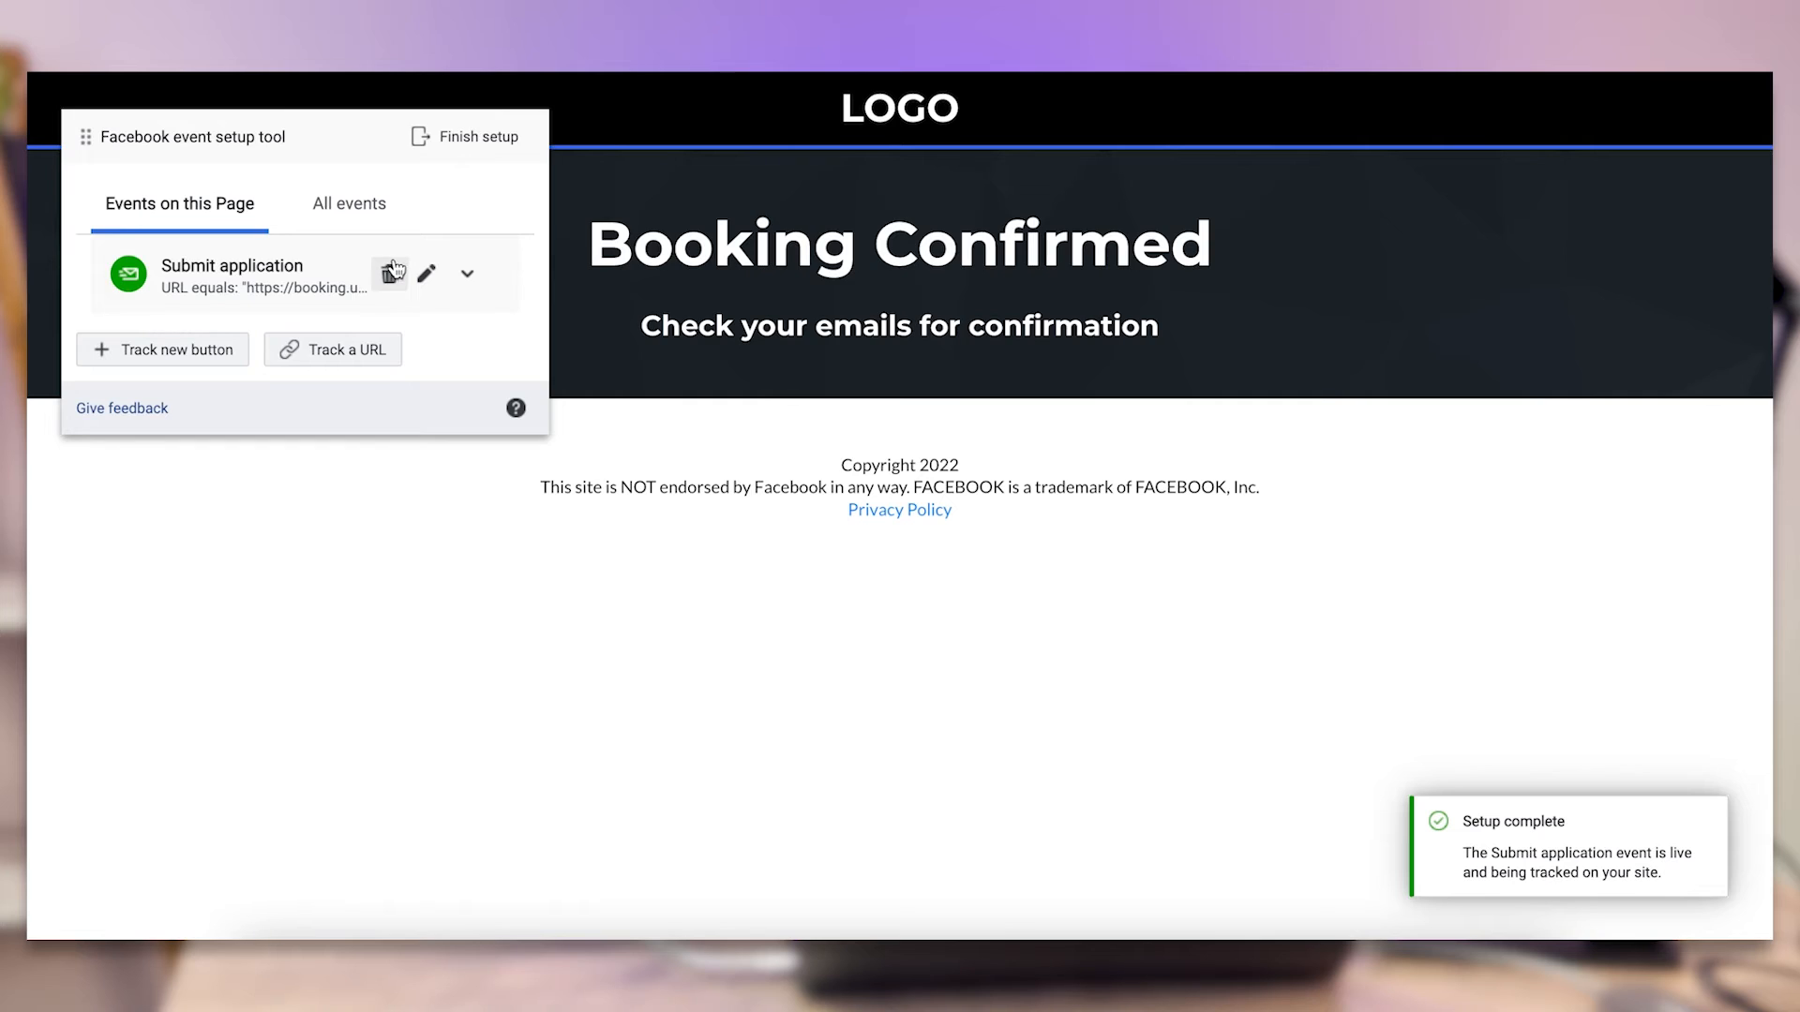
# Change the Booking Confirmed page's tracked event to Schedule and finish the event setup
pyautogui.click(426, 274)
pyautogui.click(177, 214)
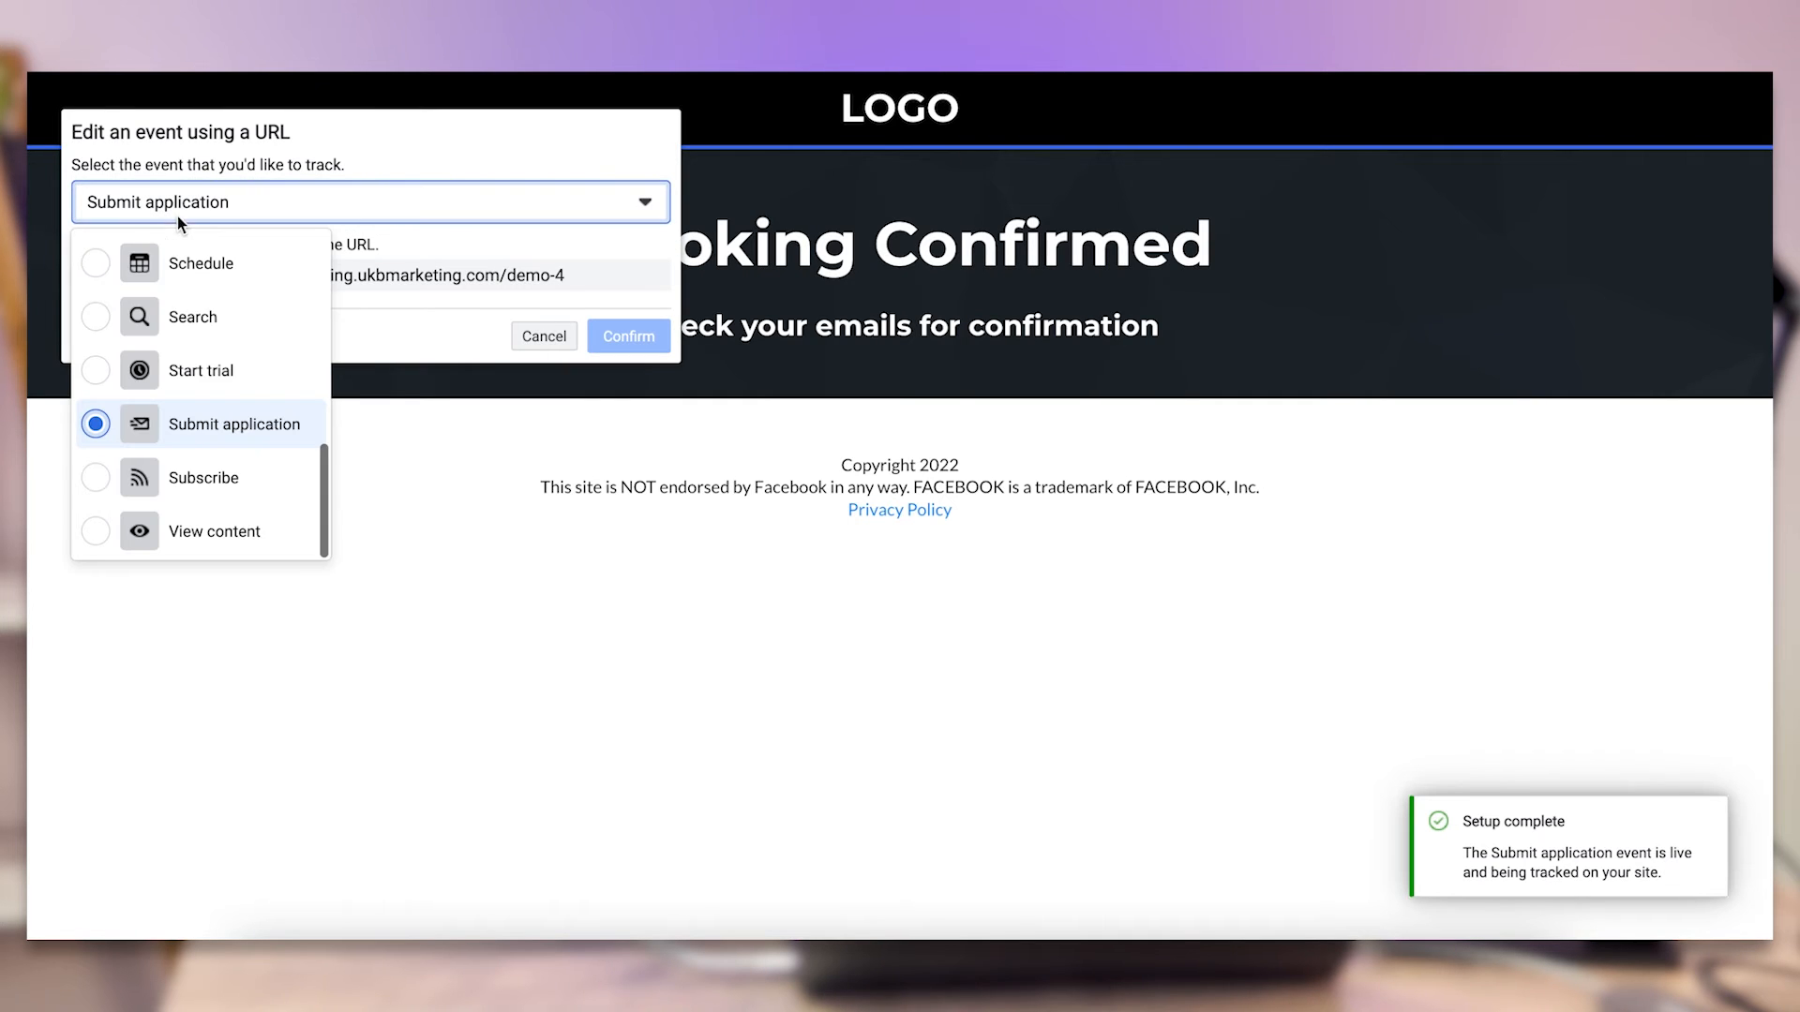
pyautogui.scroll(2, 220, 337)
pyautogui.scroll(3, 195, 453)
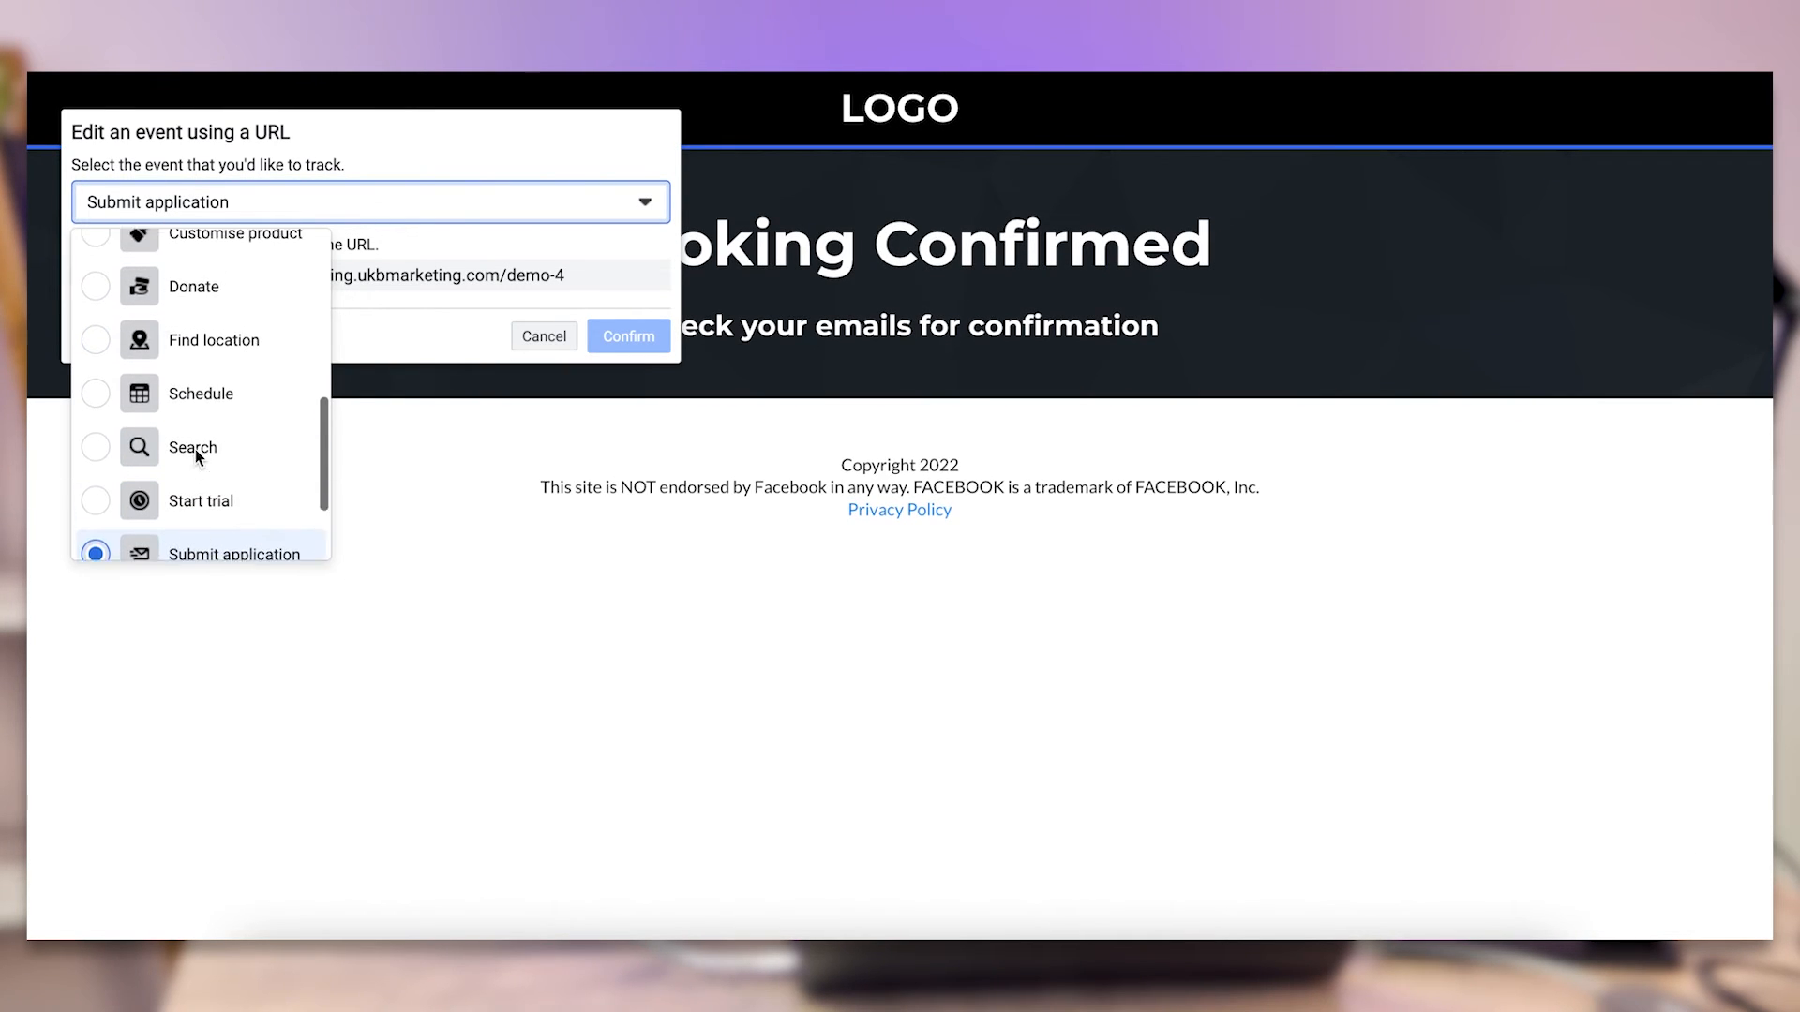
pyautogui.click(199, 433)
pyautogui.click(628, 337)
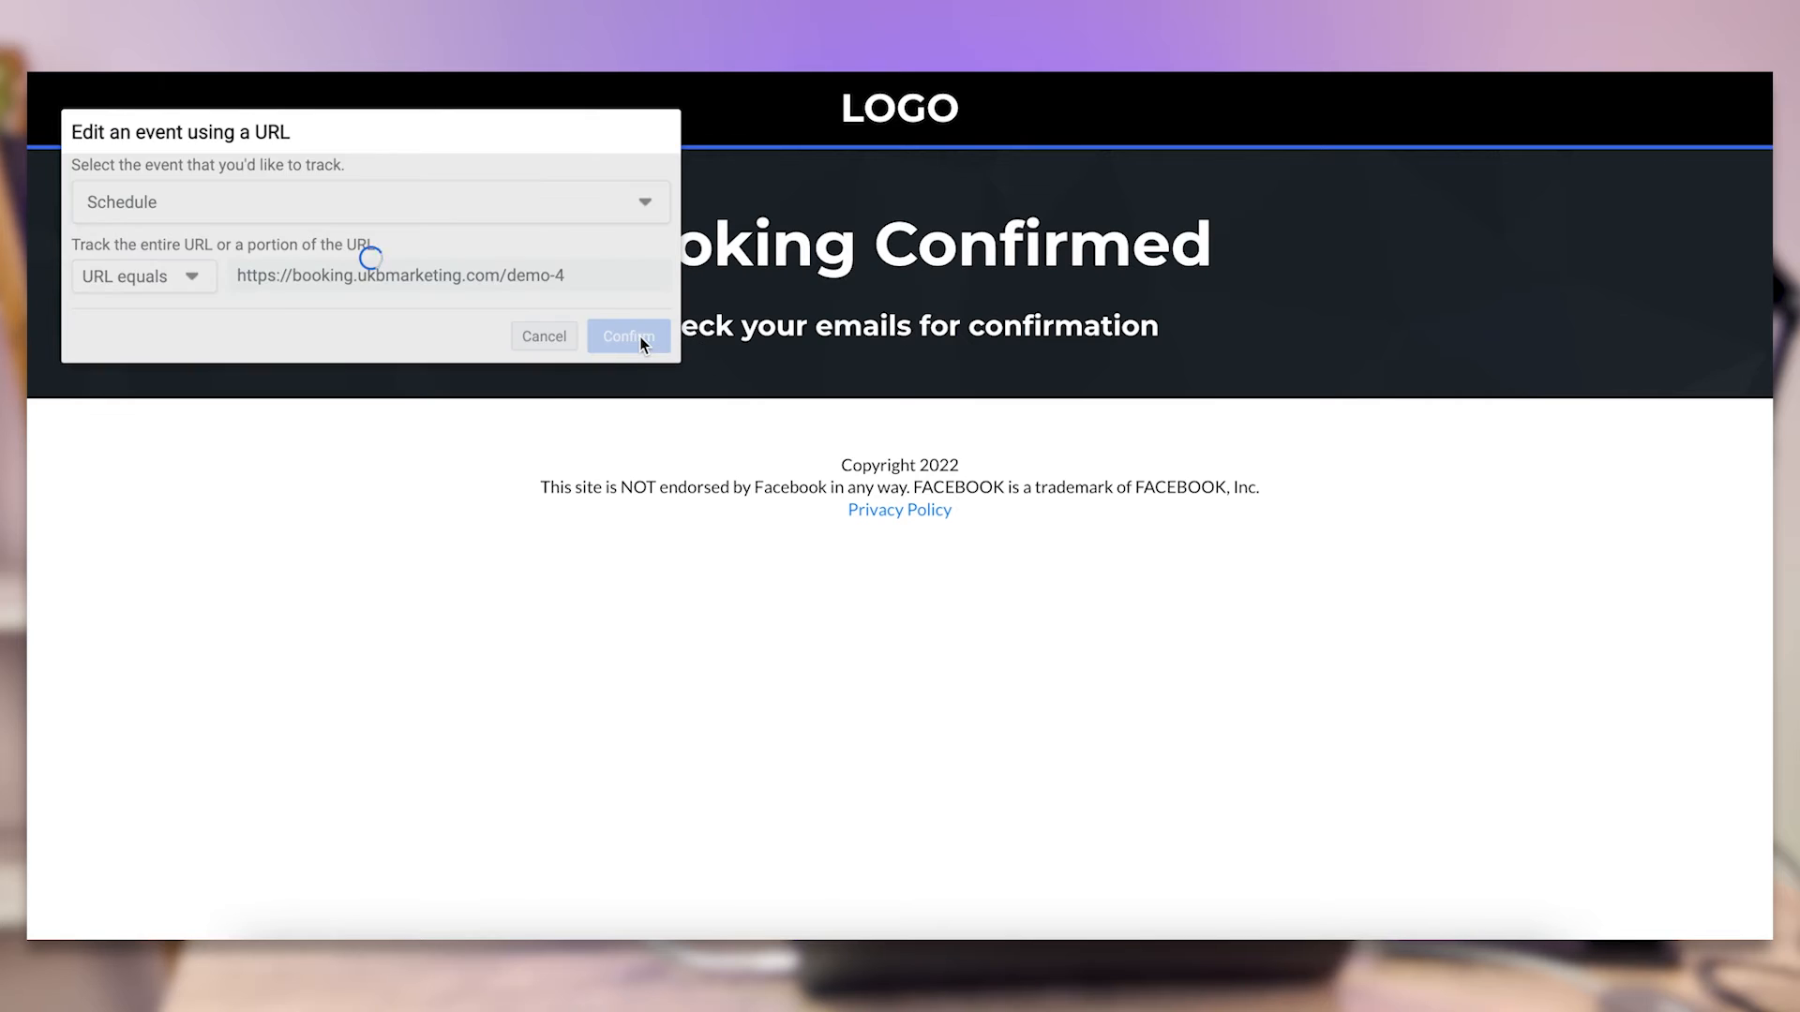
pyautogui.click(463, 140)
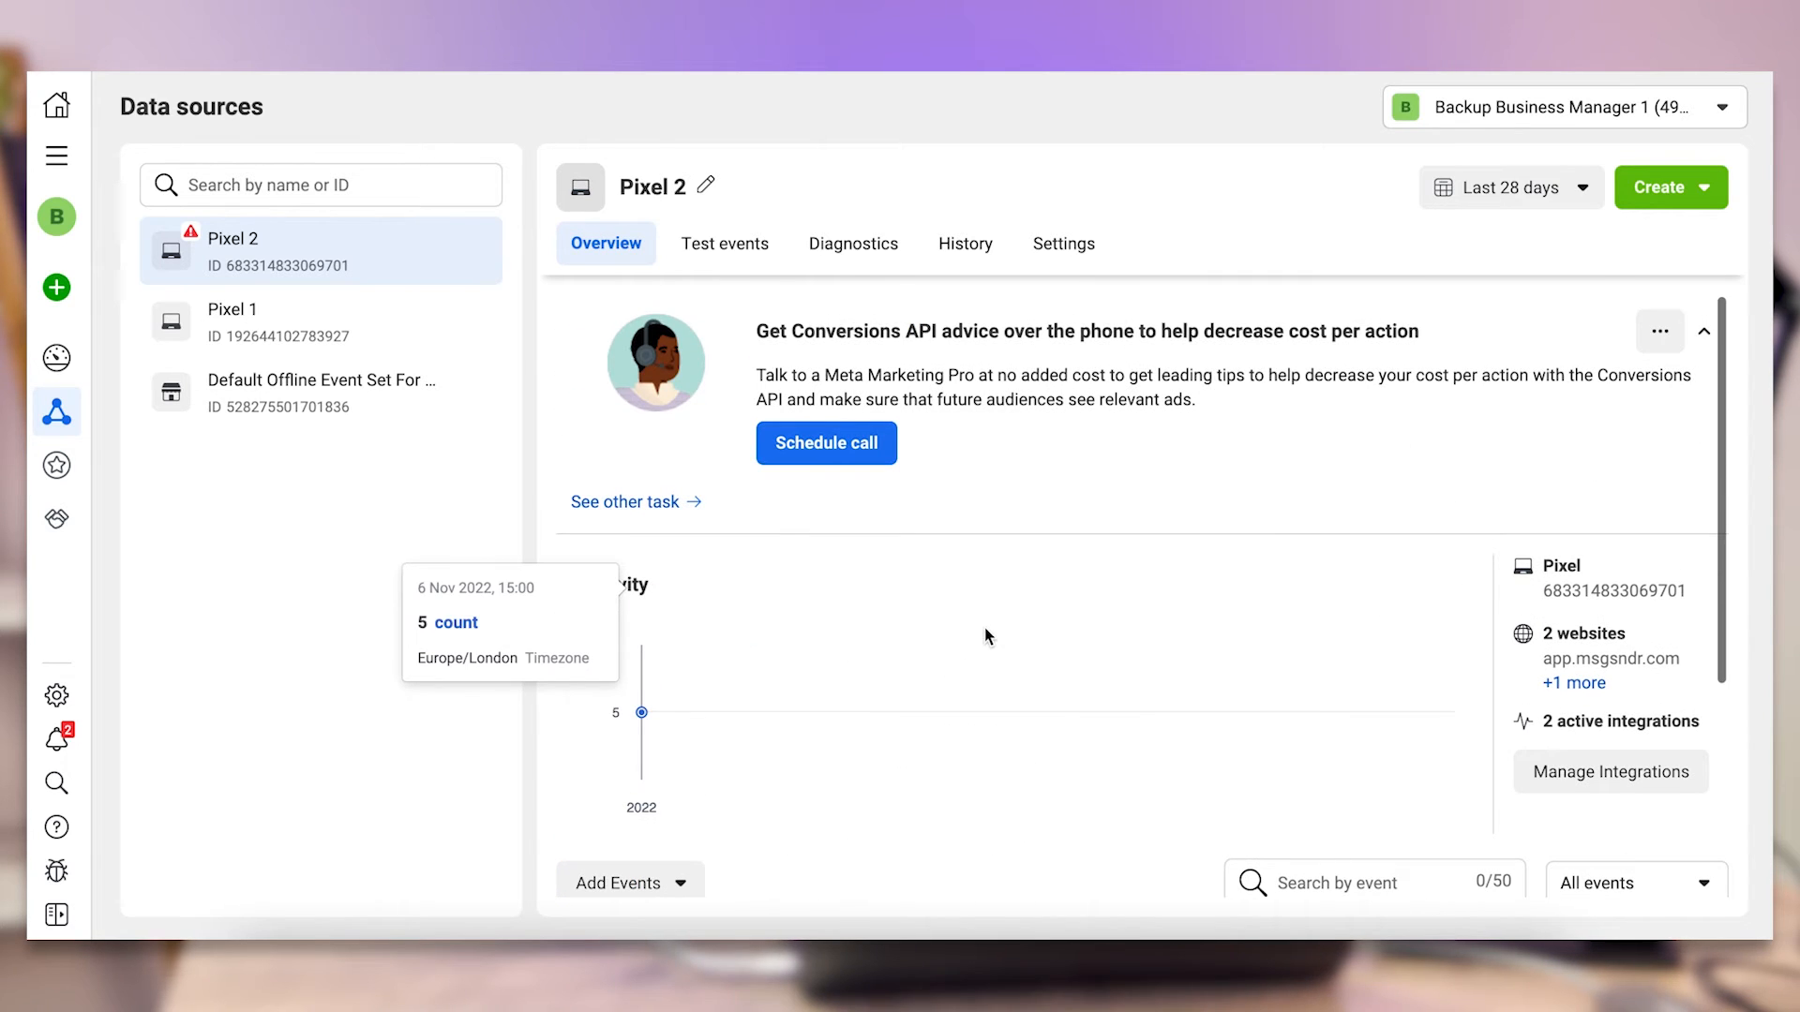
pyautogui.click(731, 245)
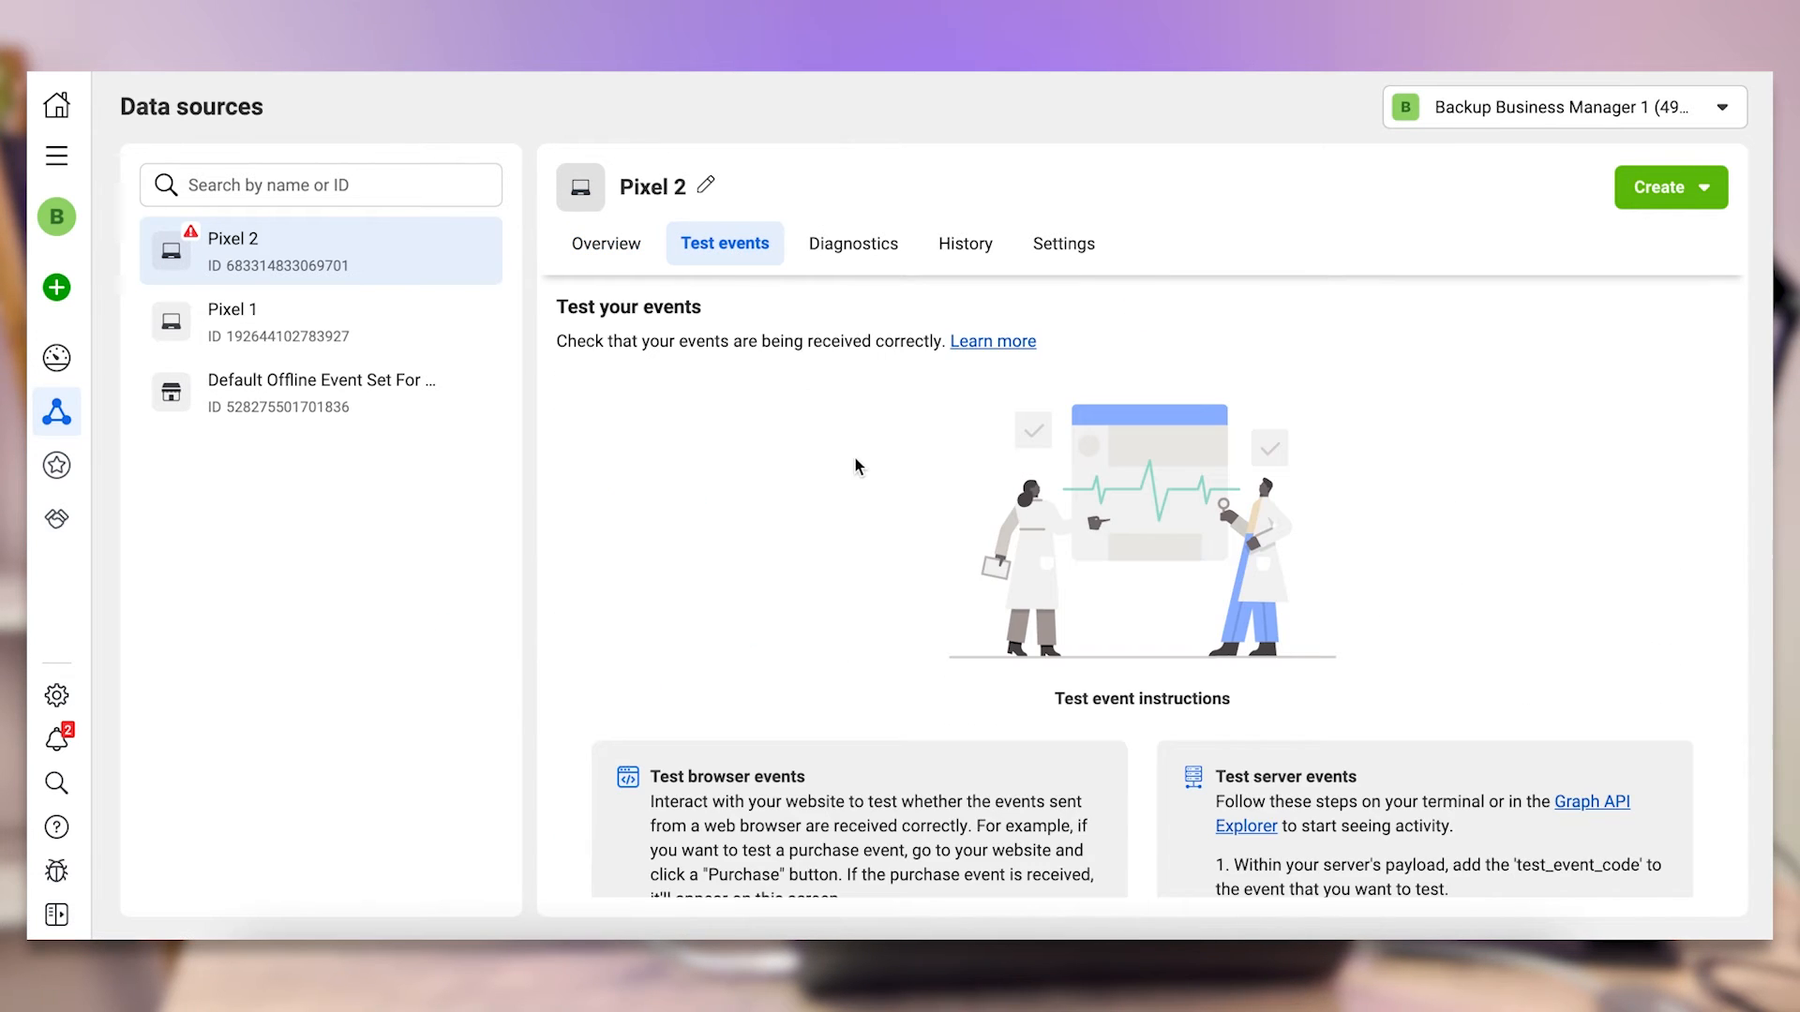
pyautogui.scroll(-3, 855, 466)
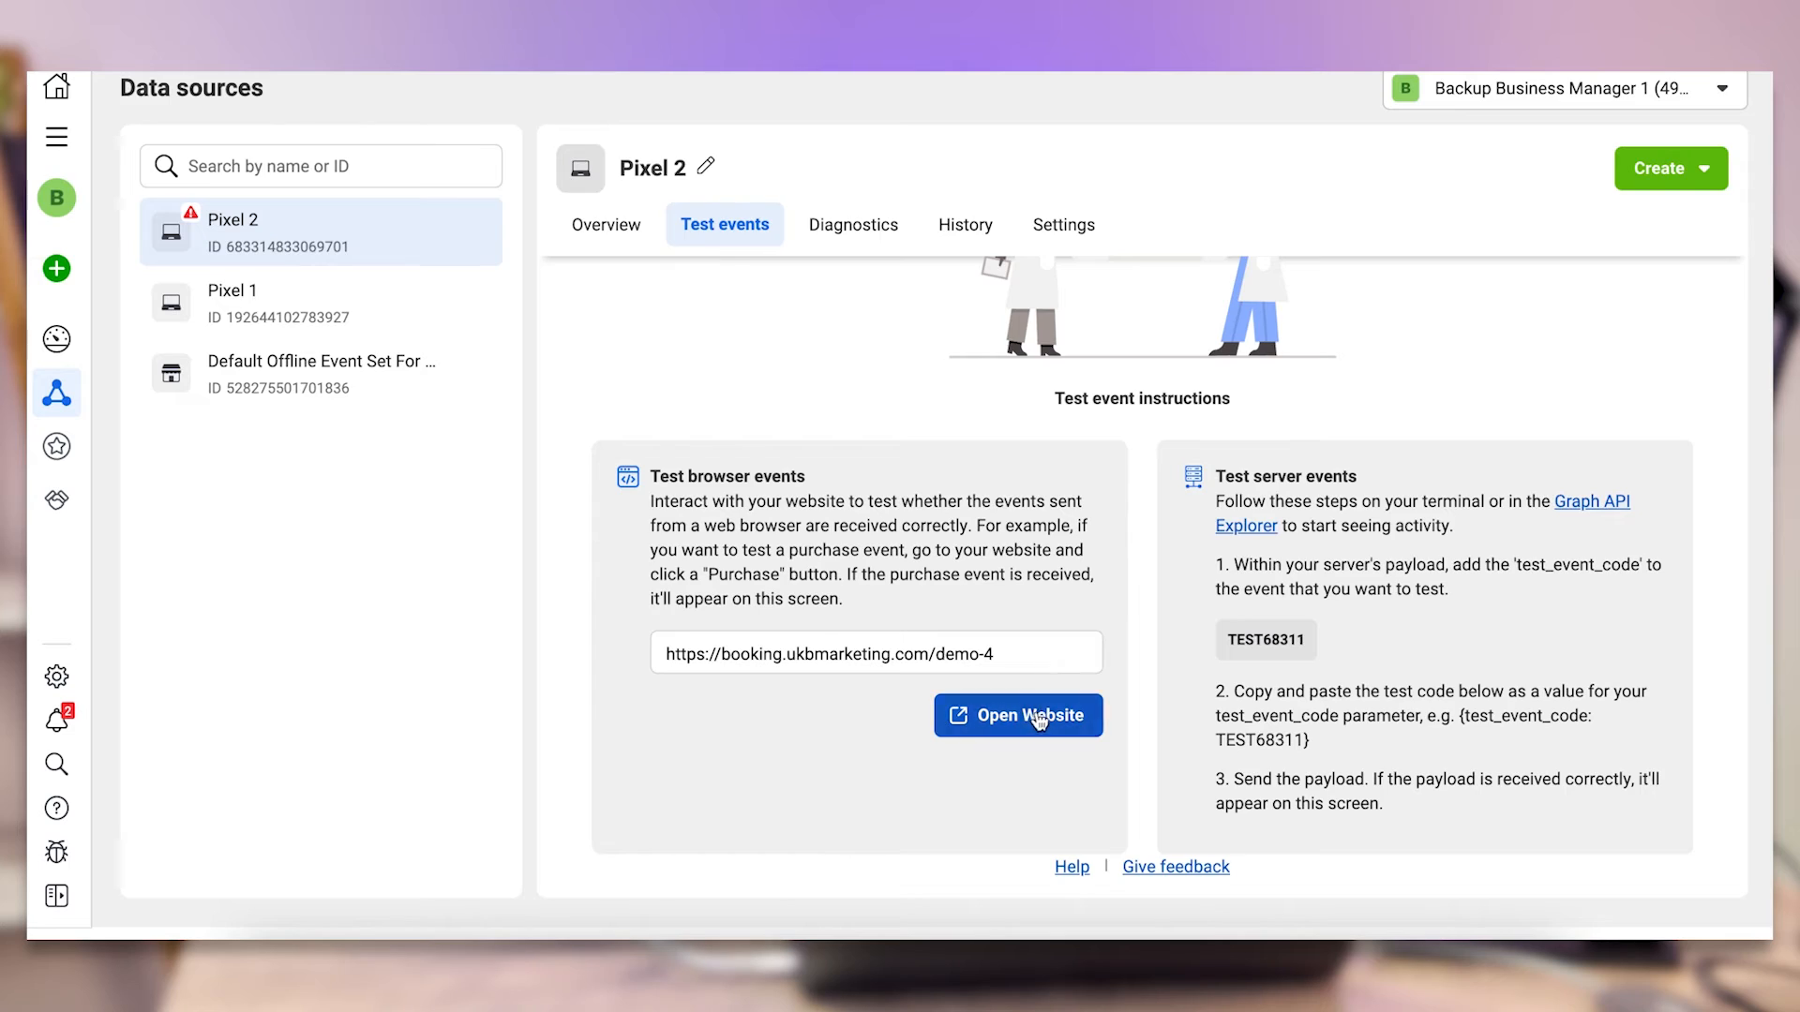
pyautogui.click(1037, 718)
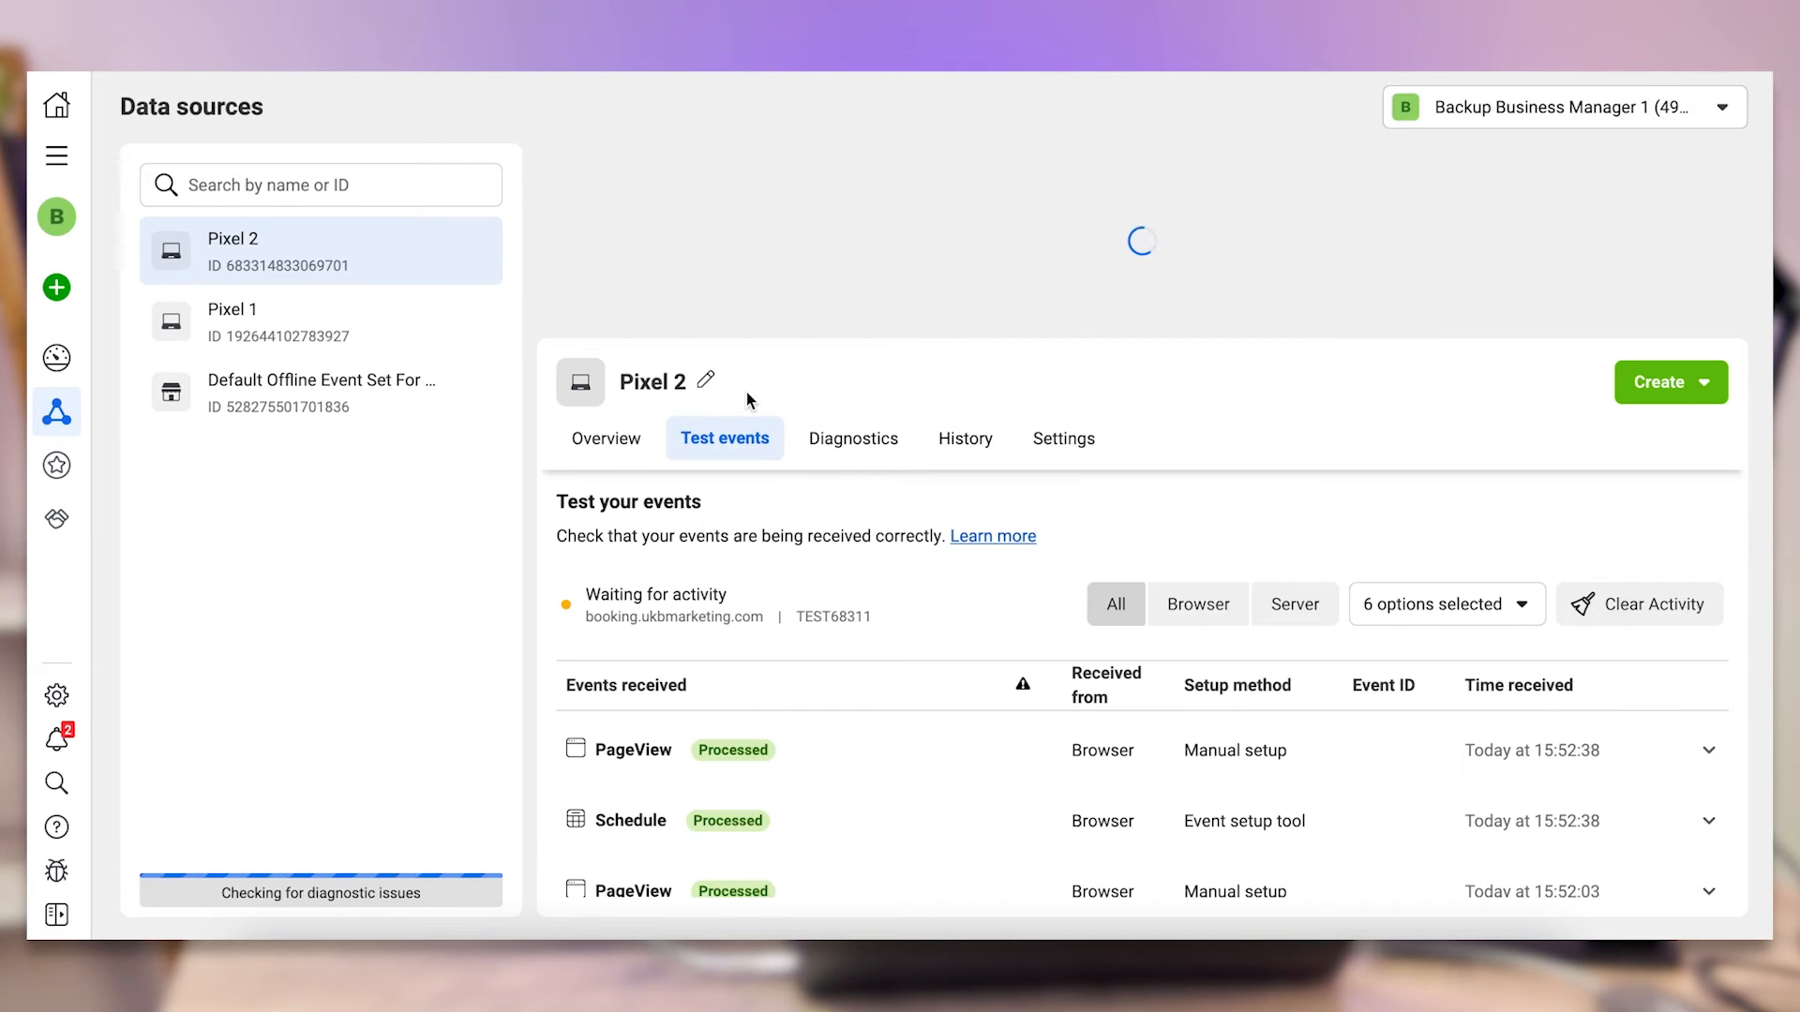
pyautogui.scroll(-1, 902, 588)
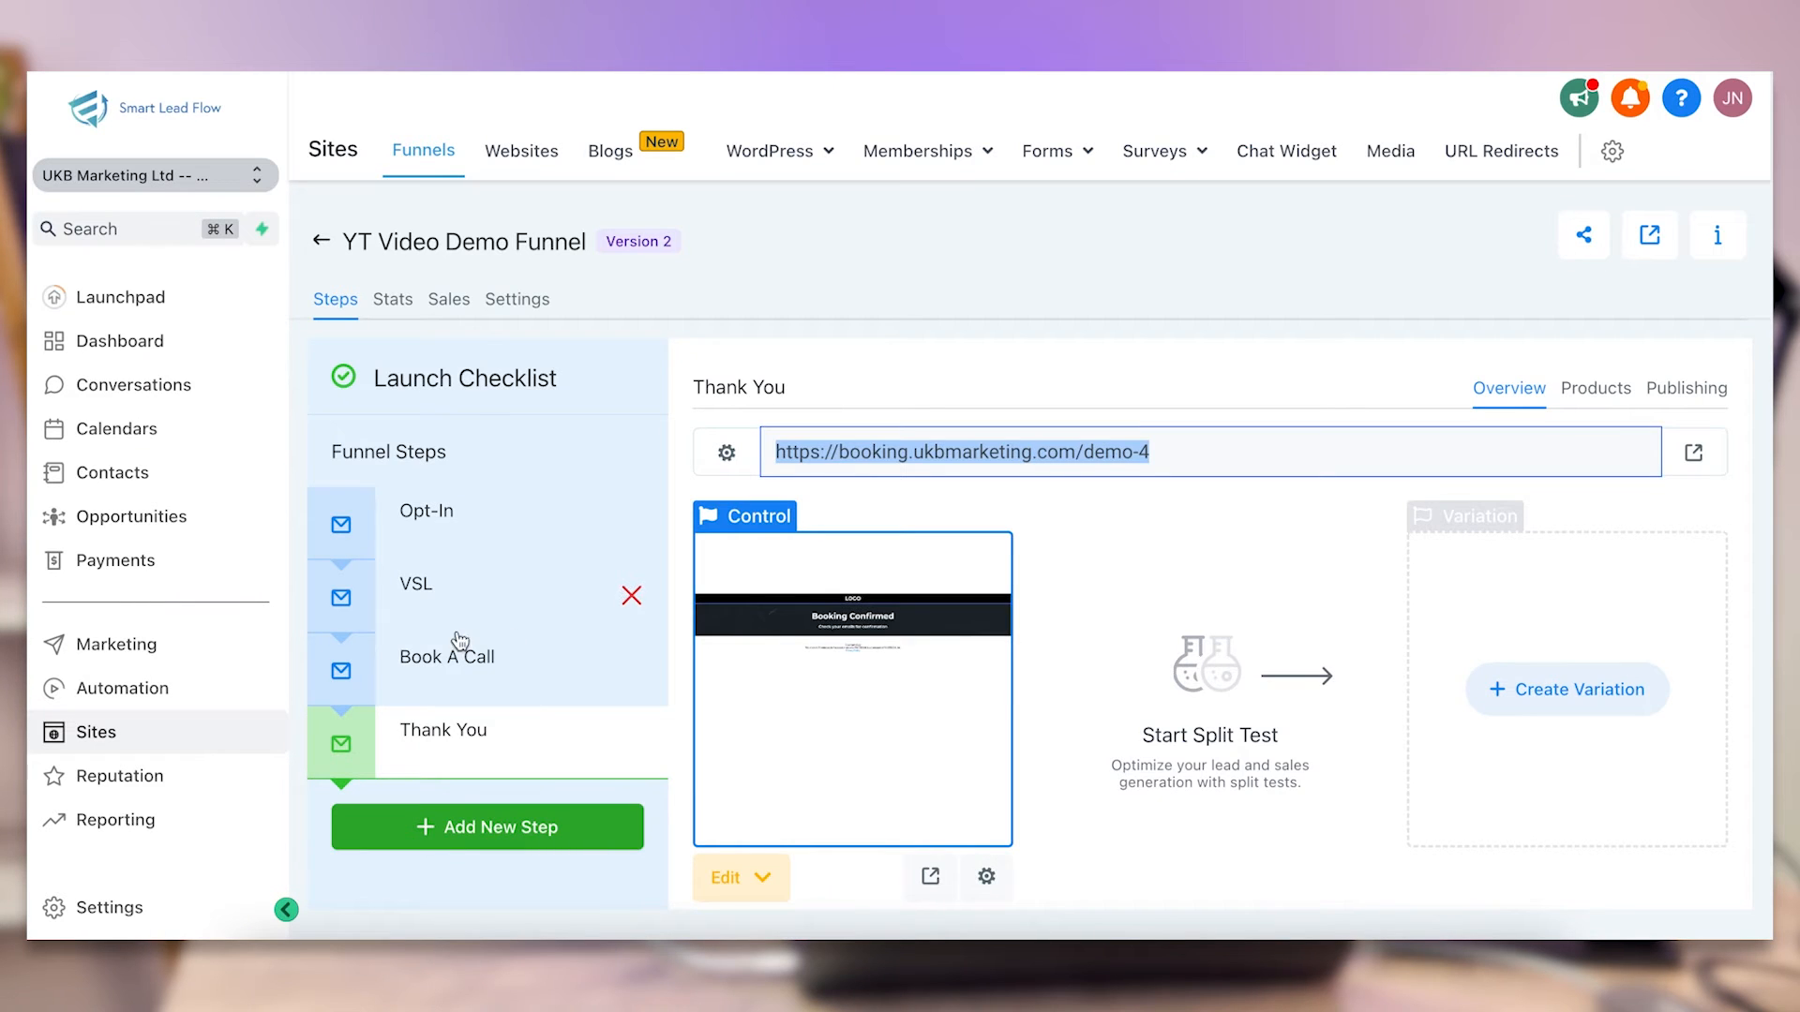
# Return to the funnel builder and copy the Book A Call page's URL for testing
pyautogui.click(433, 658)
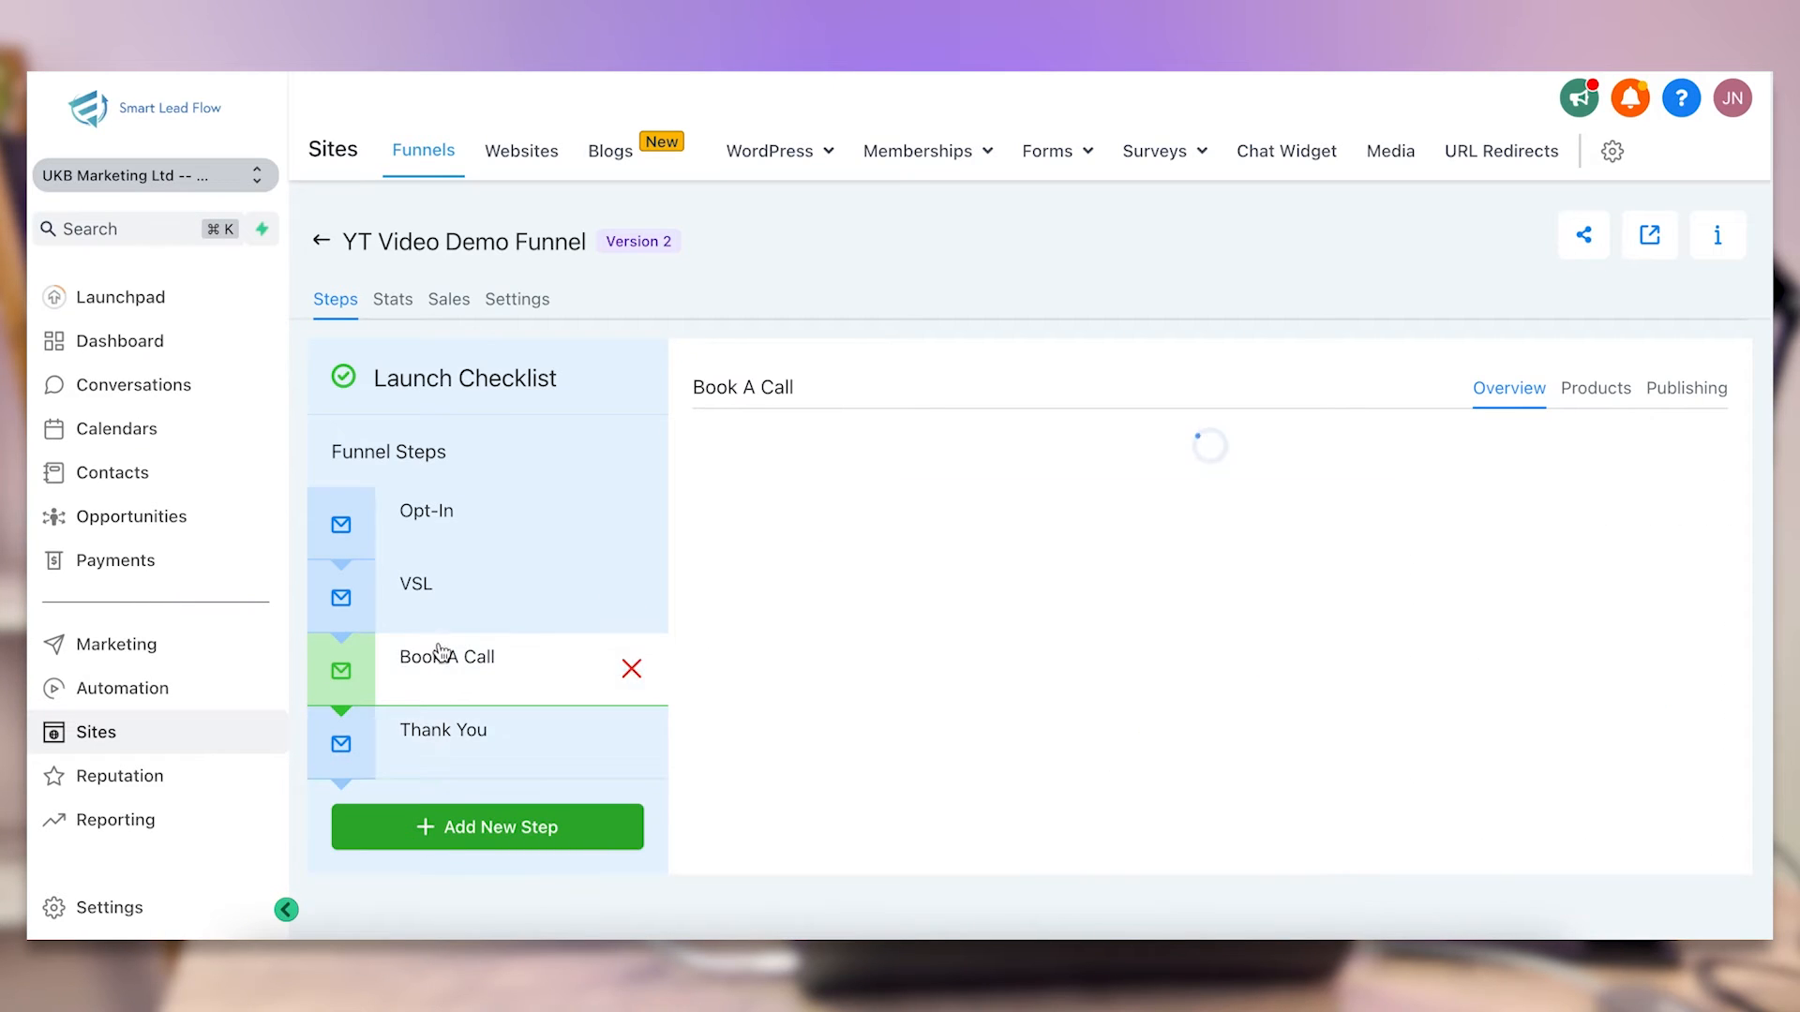
pyautogui.tripleClick(1089, 452)
pyautogui.hotkey('ctrl', 'c')
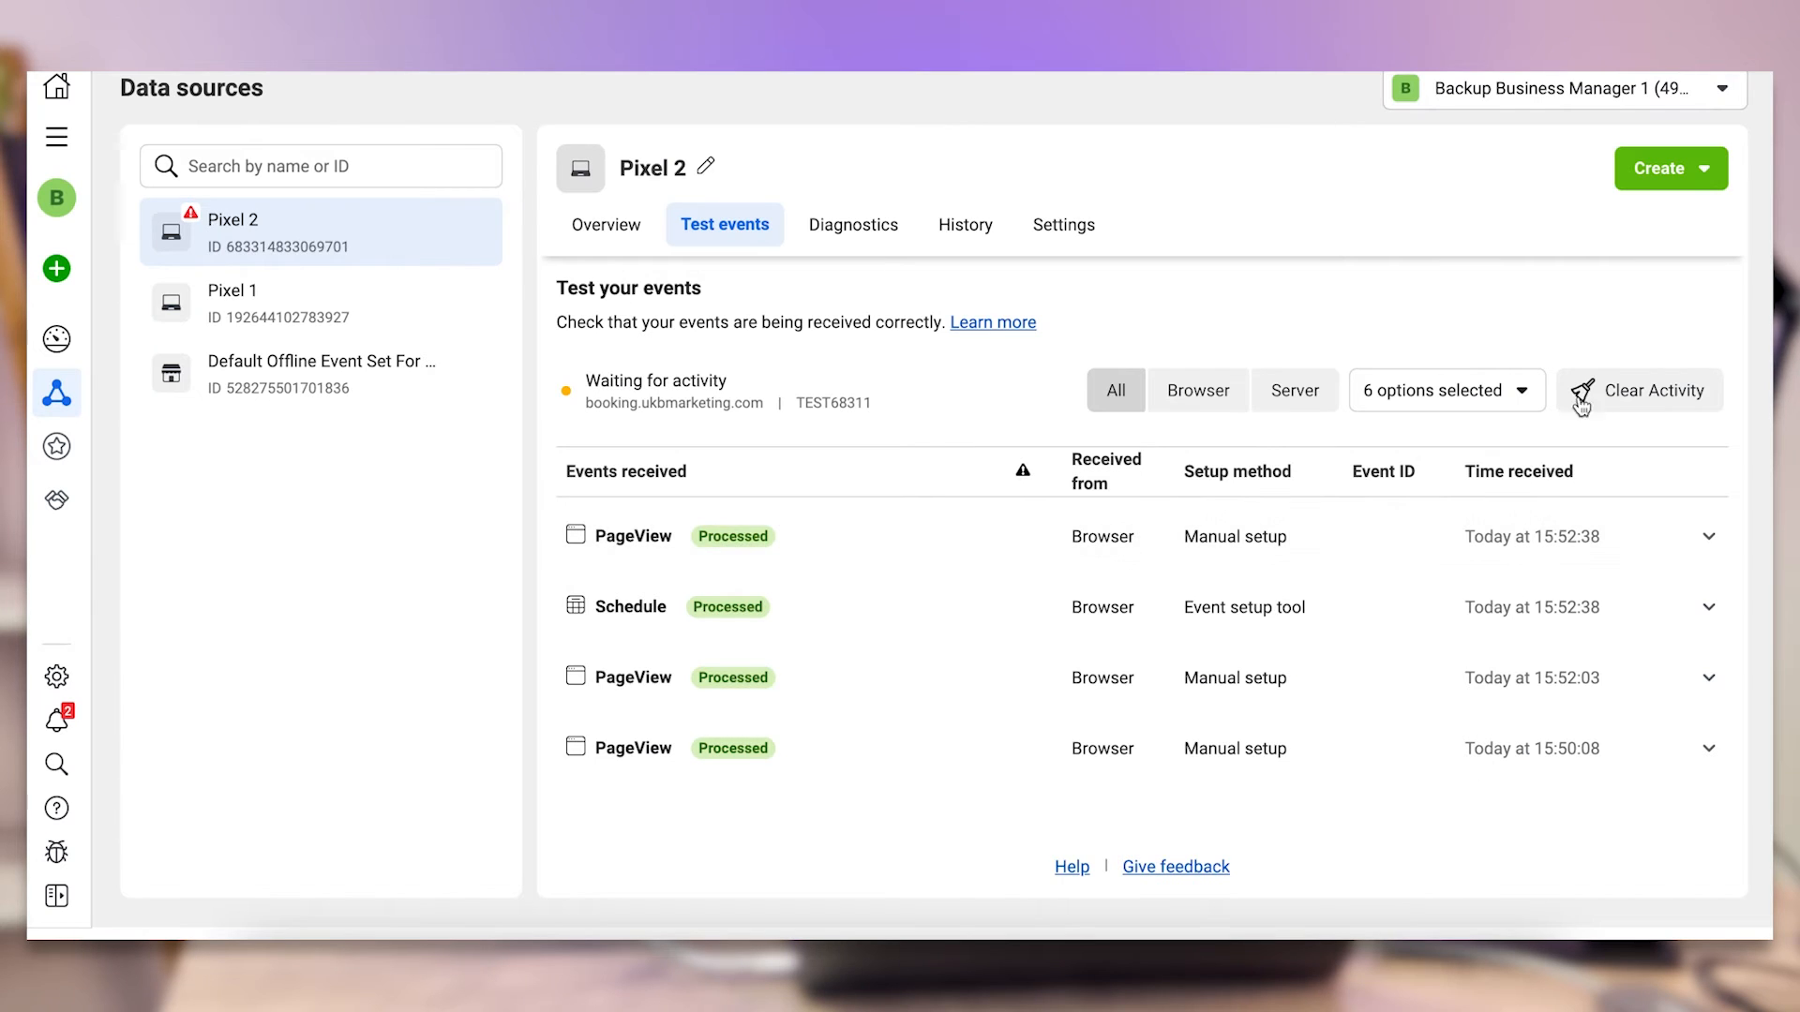
pyautogui.click(1588, 405)
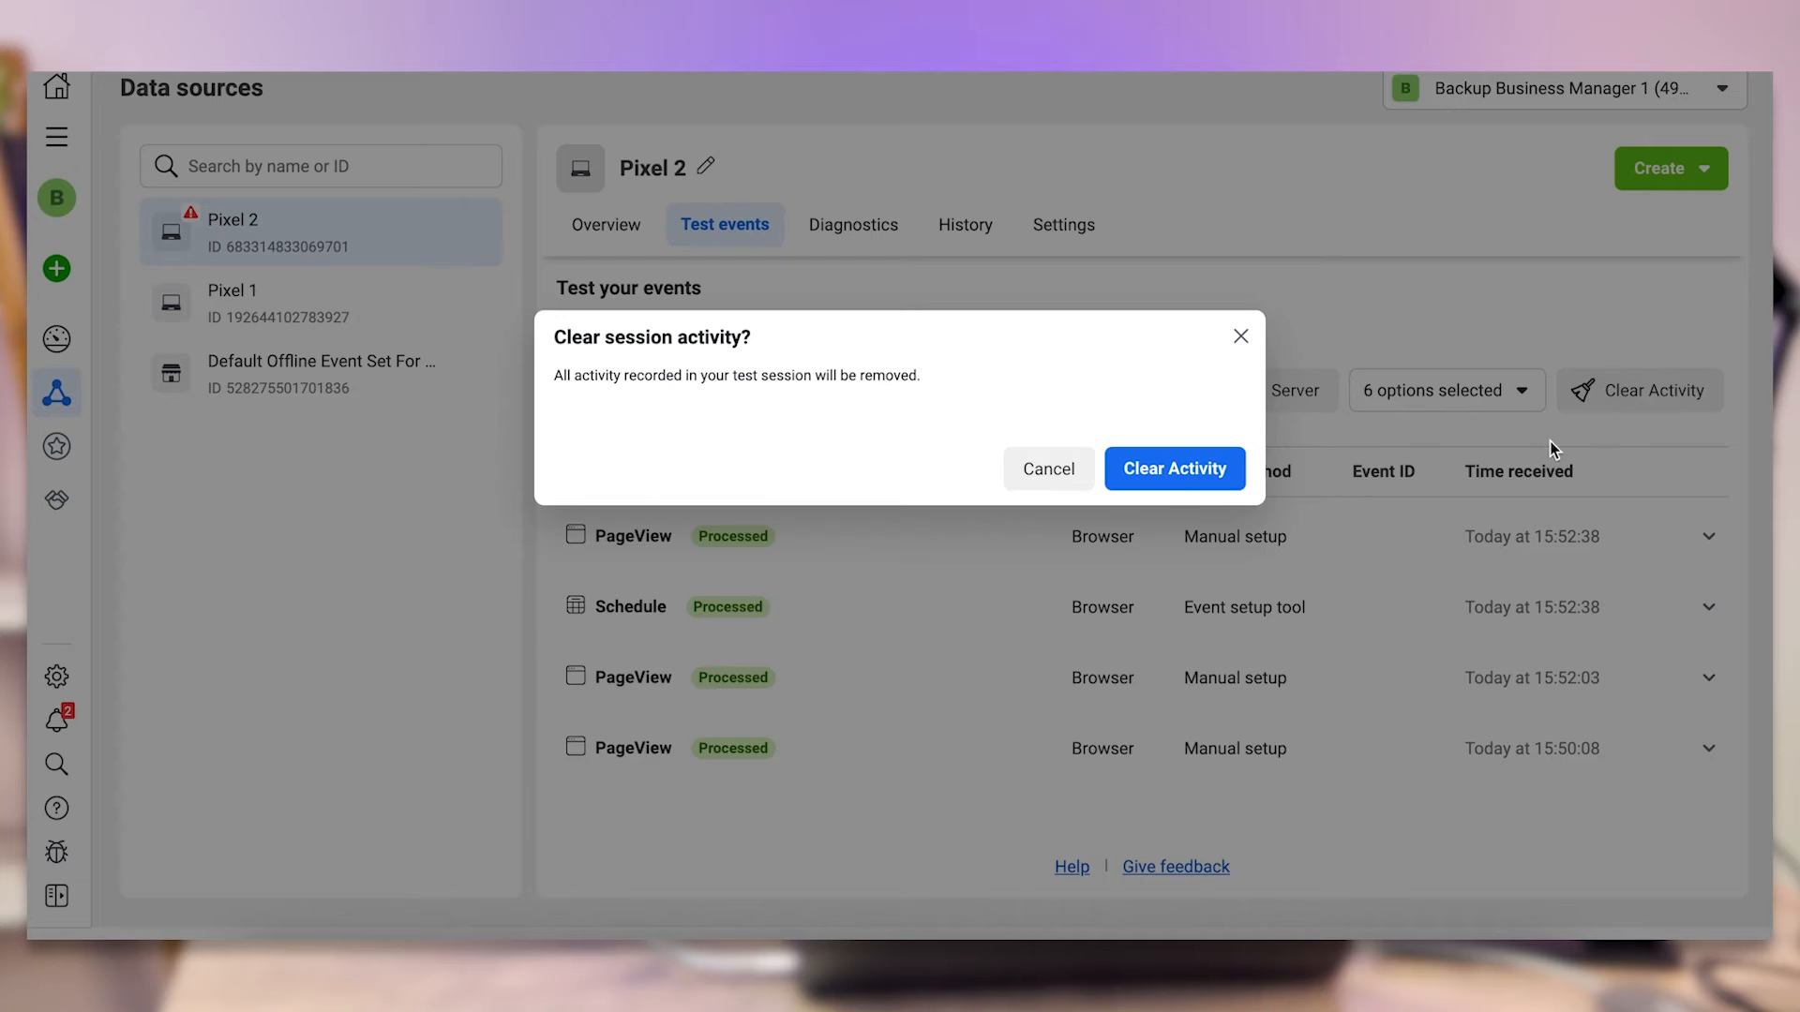
pyautogui.click(1215, 484)
pyautogui.click(873, 656)
pyautogui.hotkey('ctrl', 'v')
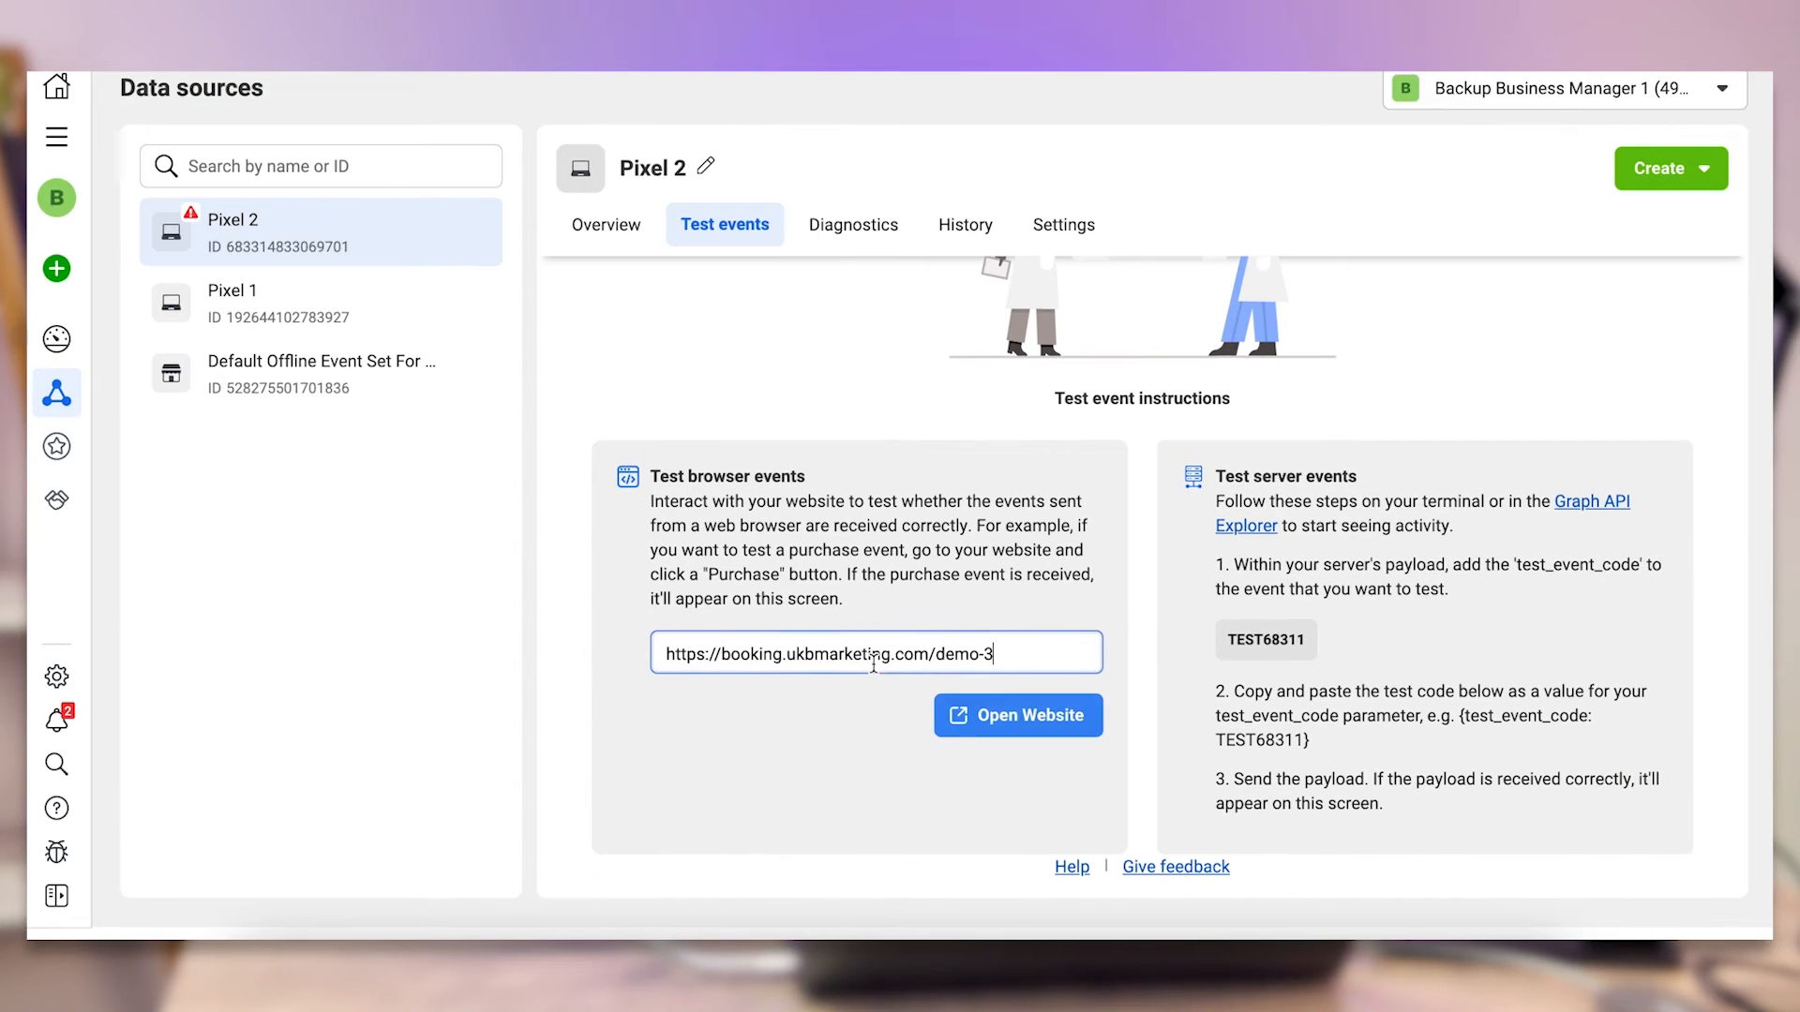
pyautogui.click(1022, 717)
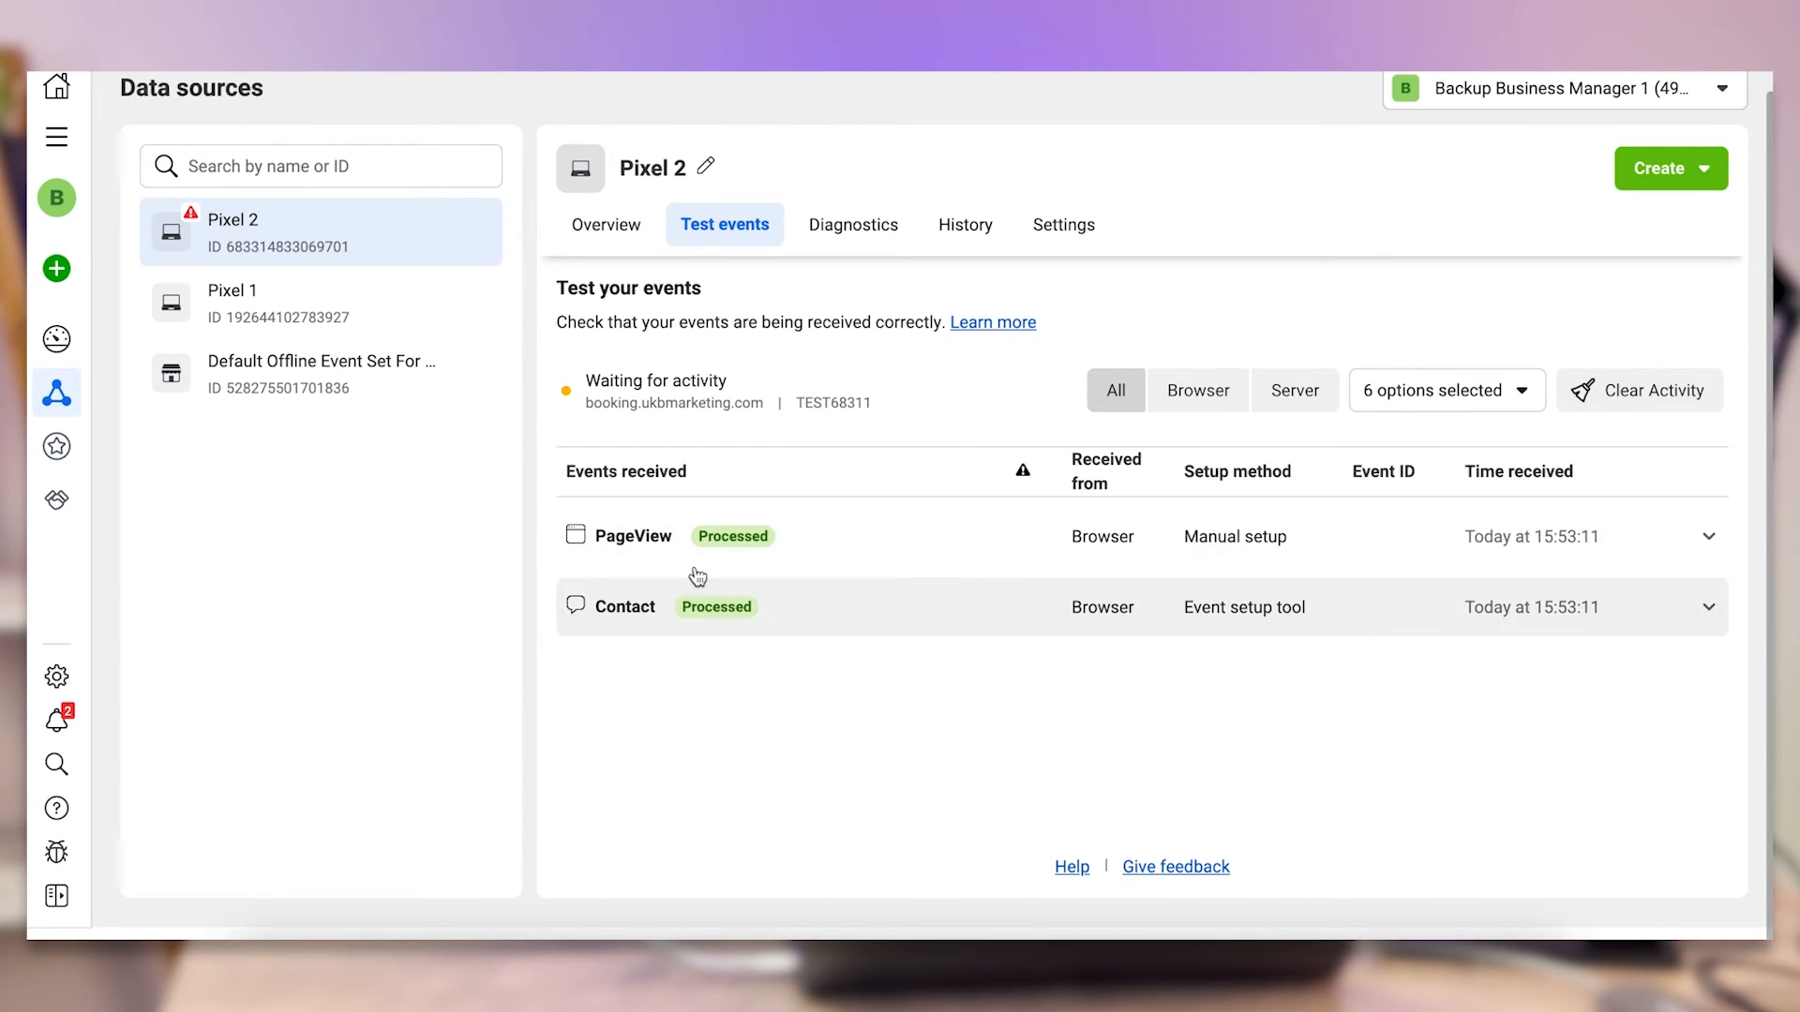
pyautogui.click(1000, 593)
pyautogui.click(1053, 607)
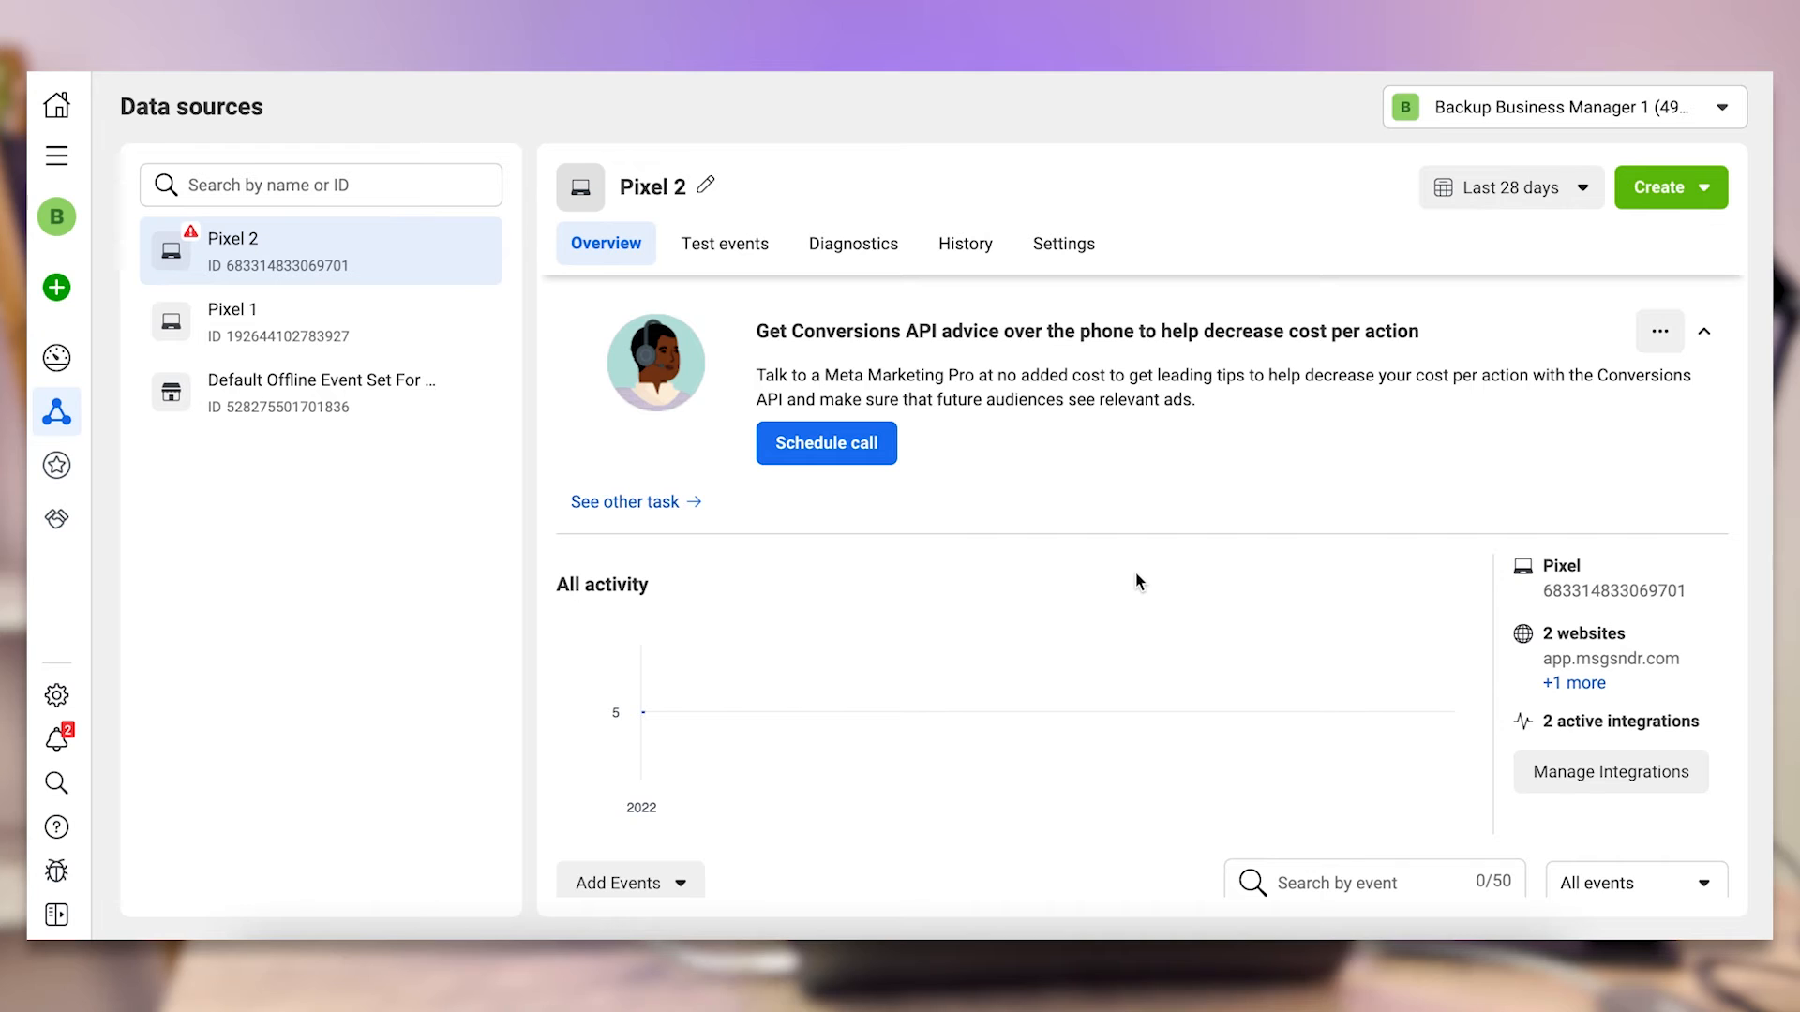
# Examine Pixel 2's event list for status and total events, and expand the Contact event's details
pyautogui.scroll(-5, 1138, 581)
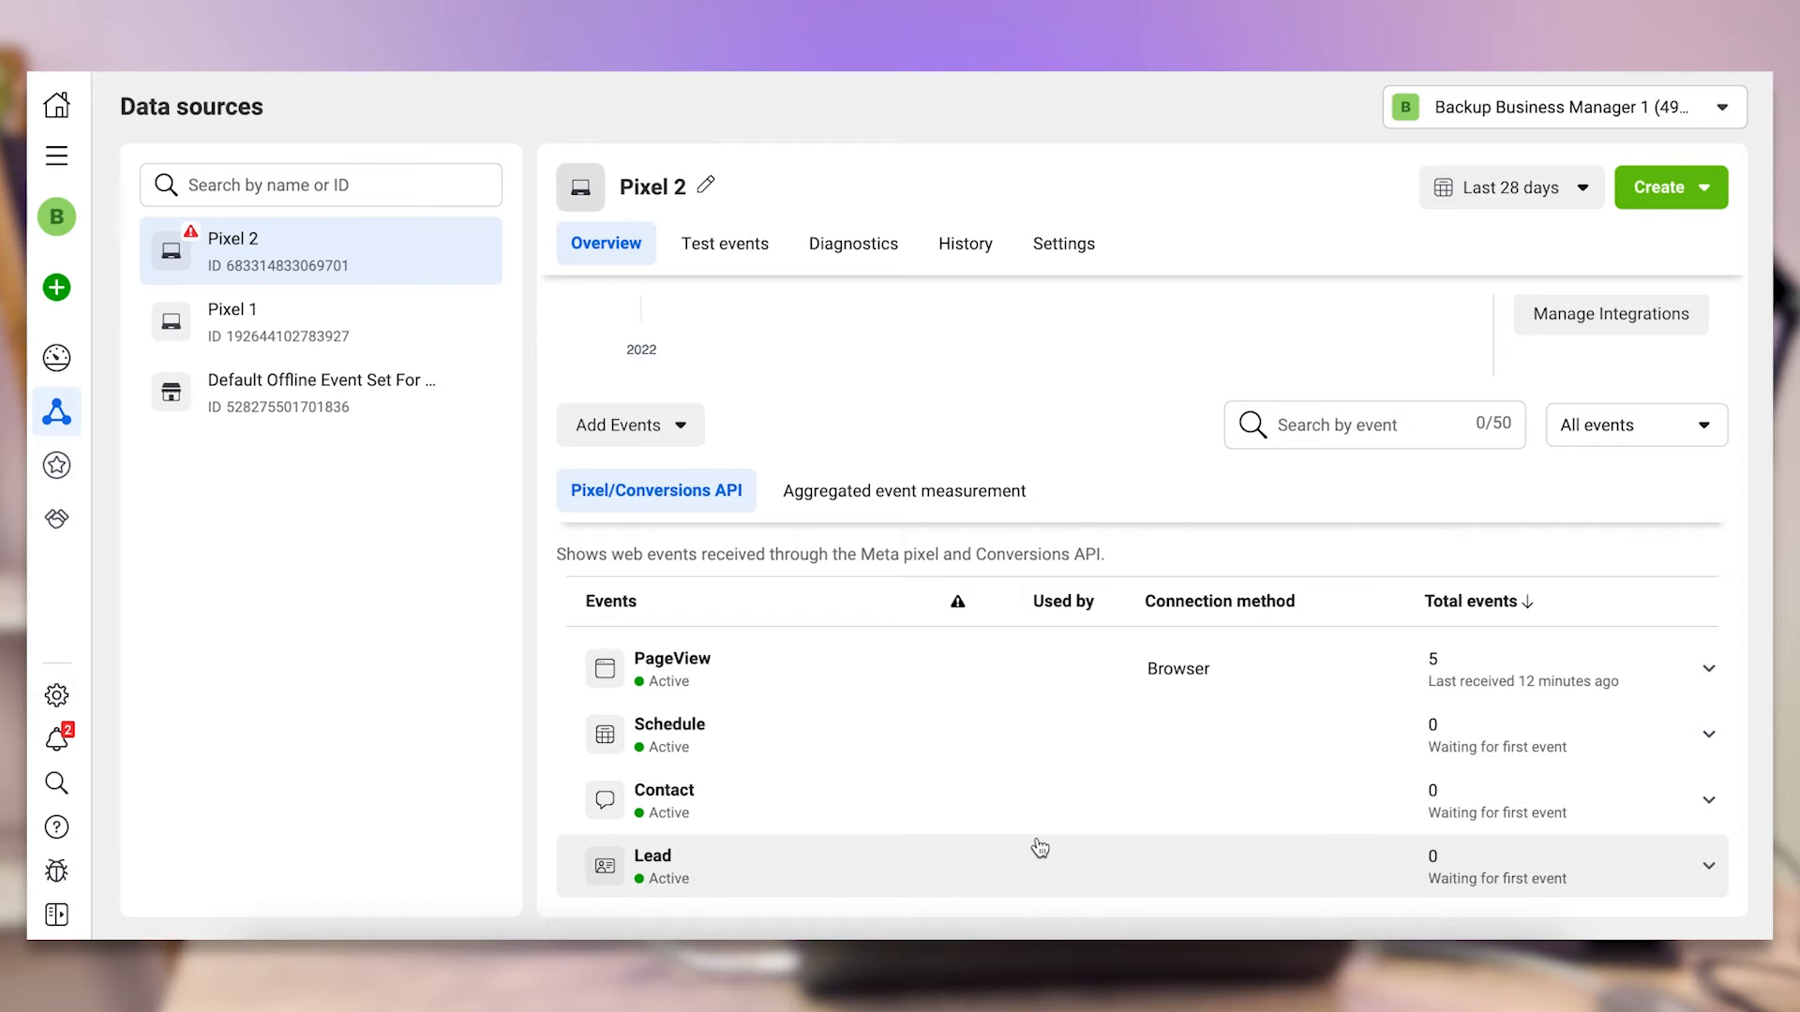
pyautogui.scroll(1, 1036, 846)
pyautogui.scroll(-1, 1035, 845)
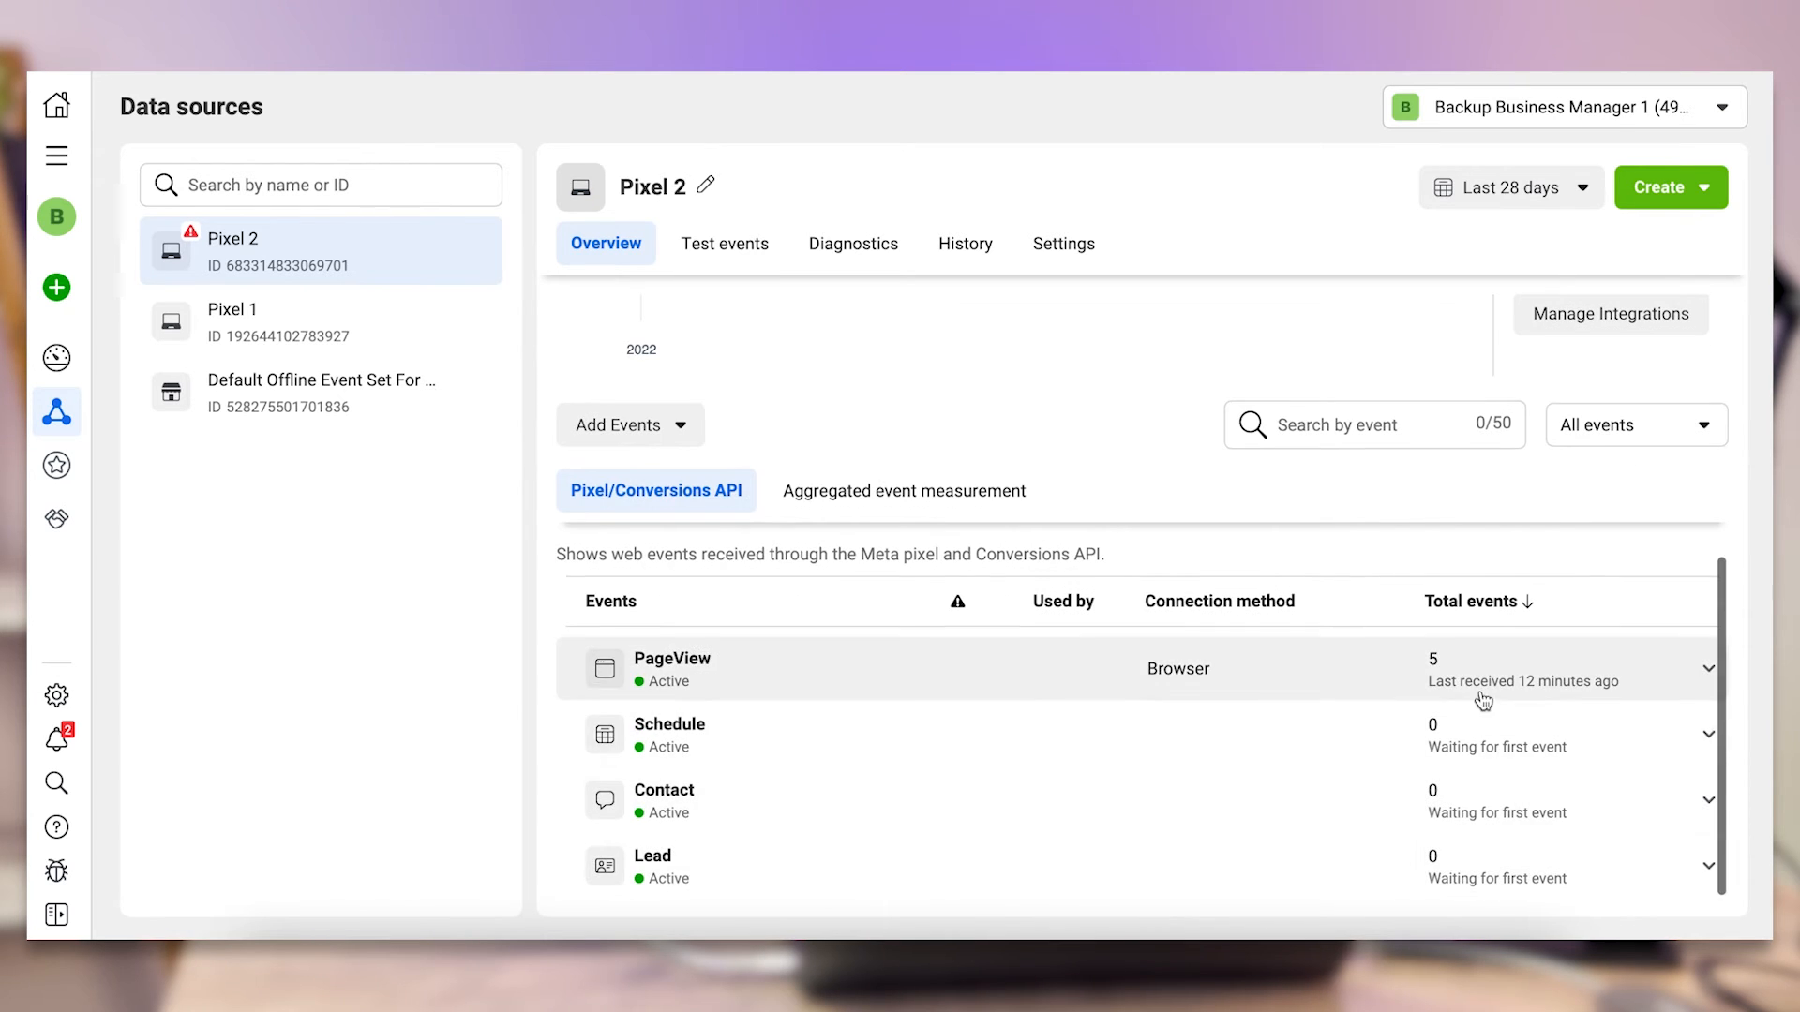
pyautogui.click(1486, 792)
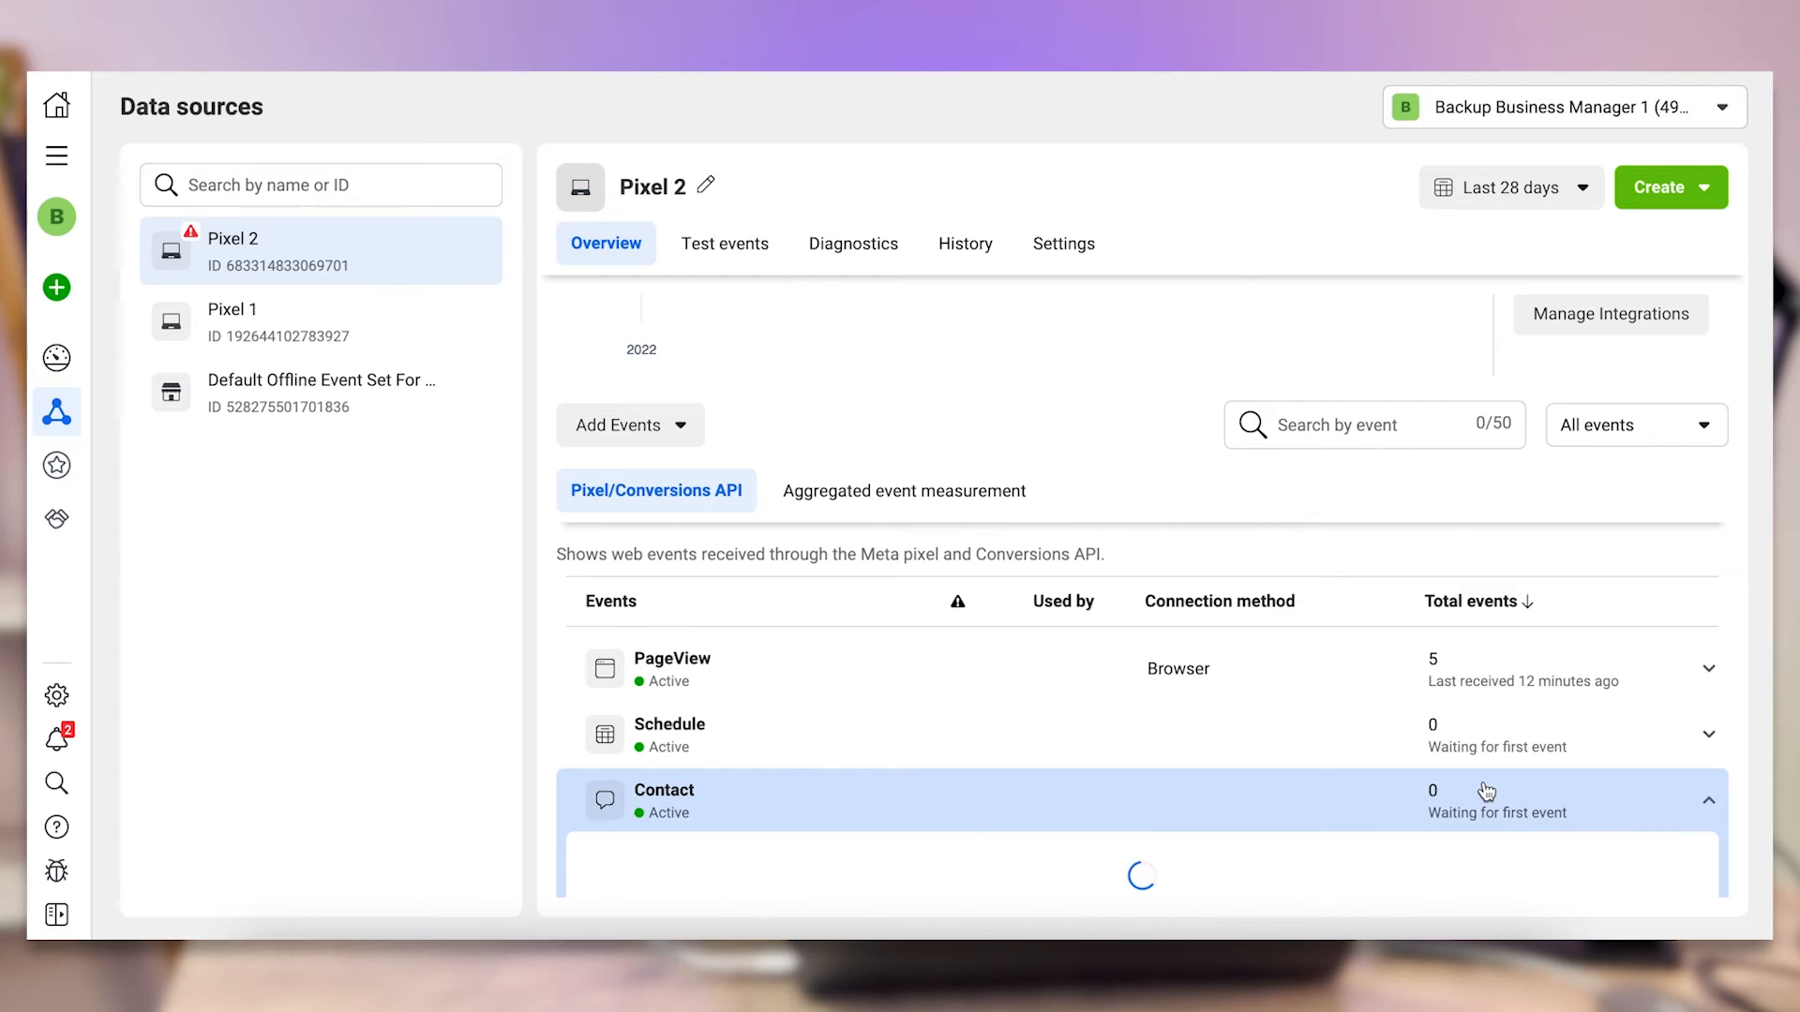
pyautogui.click(1485, 792)
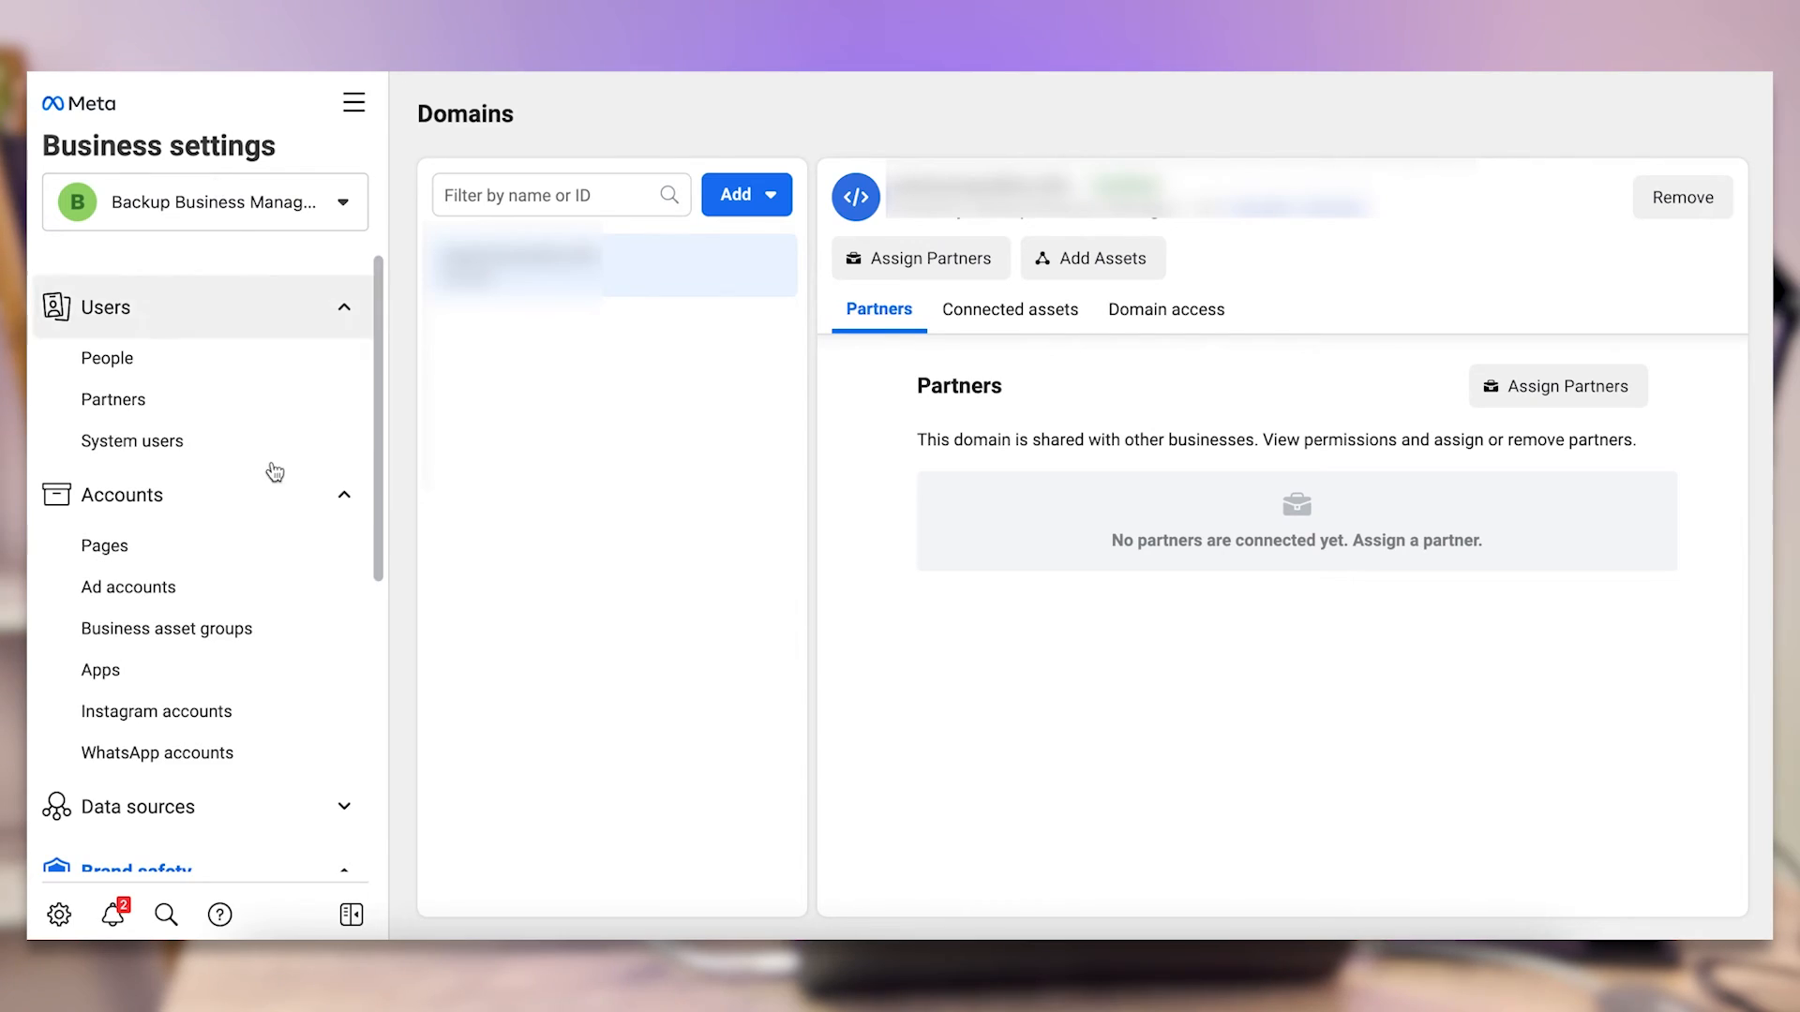
# Create a new domain under Brand safety in the business settings by entering the website's root domain name
pyautogui.scroll(-3, 275, 472)
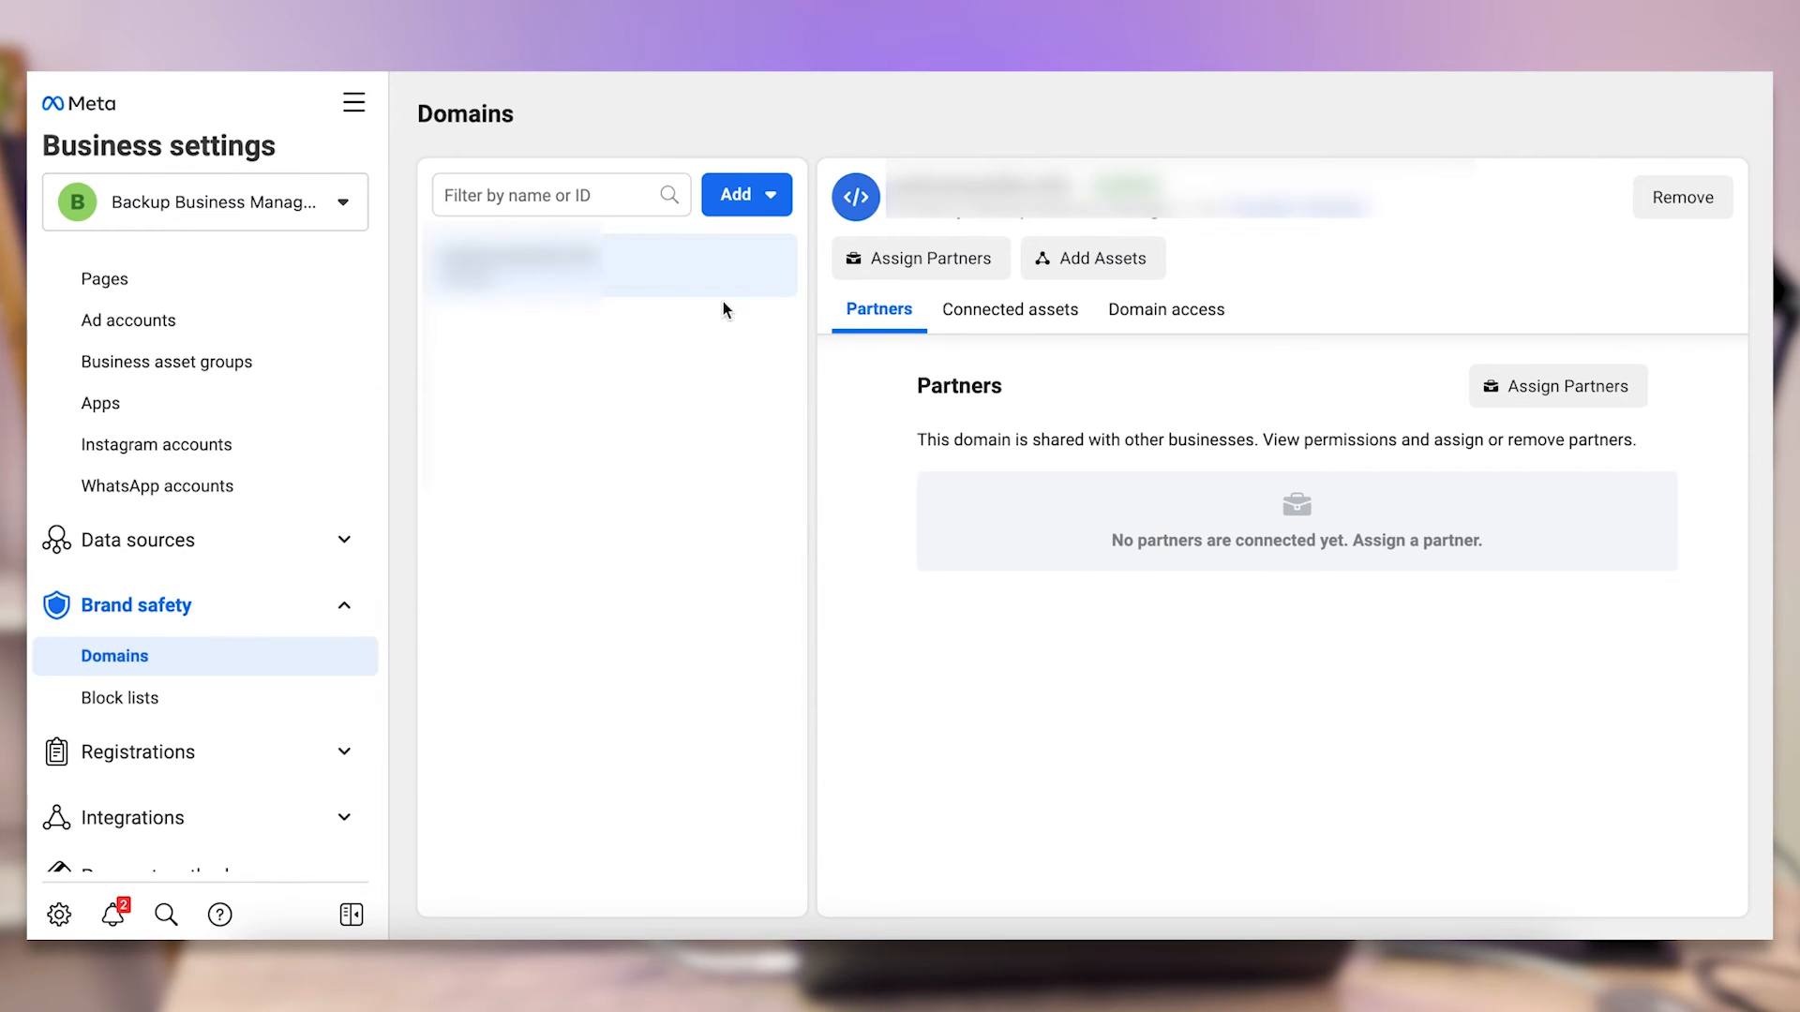
pyautogui.click(765, 201)
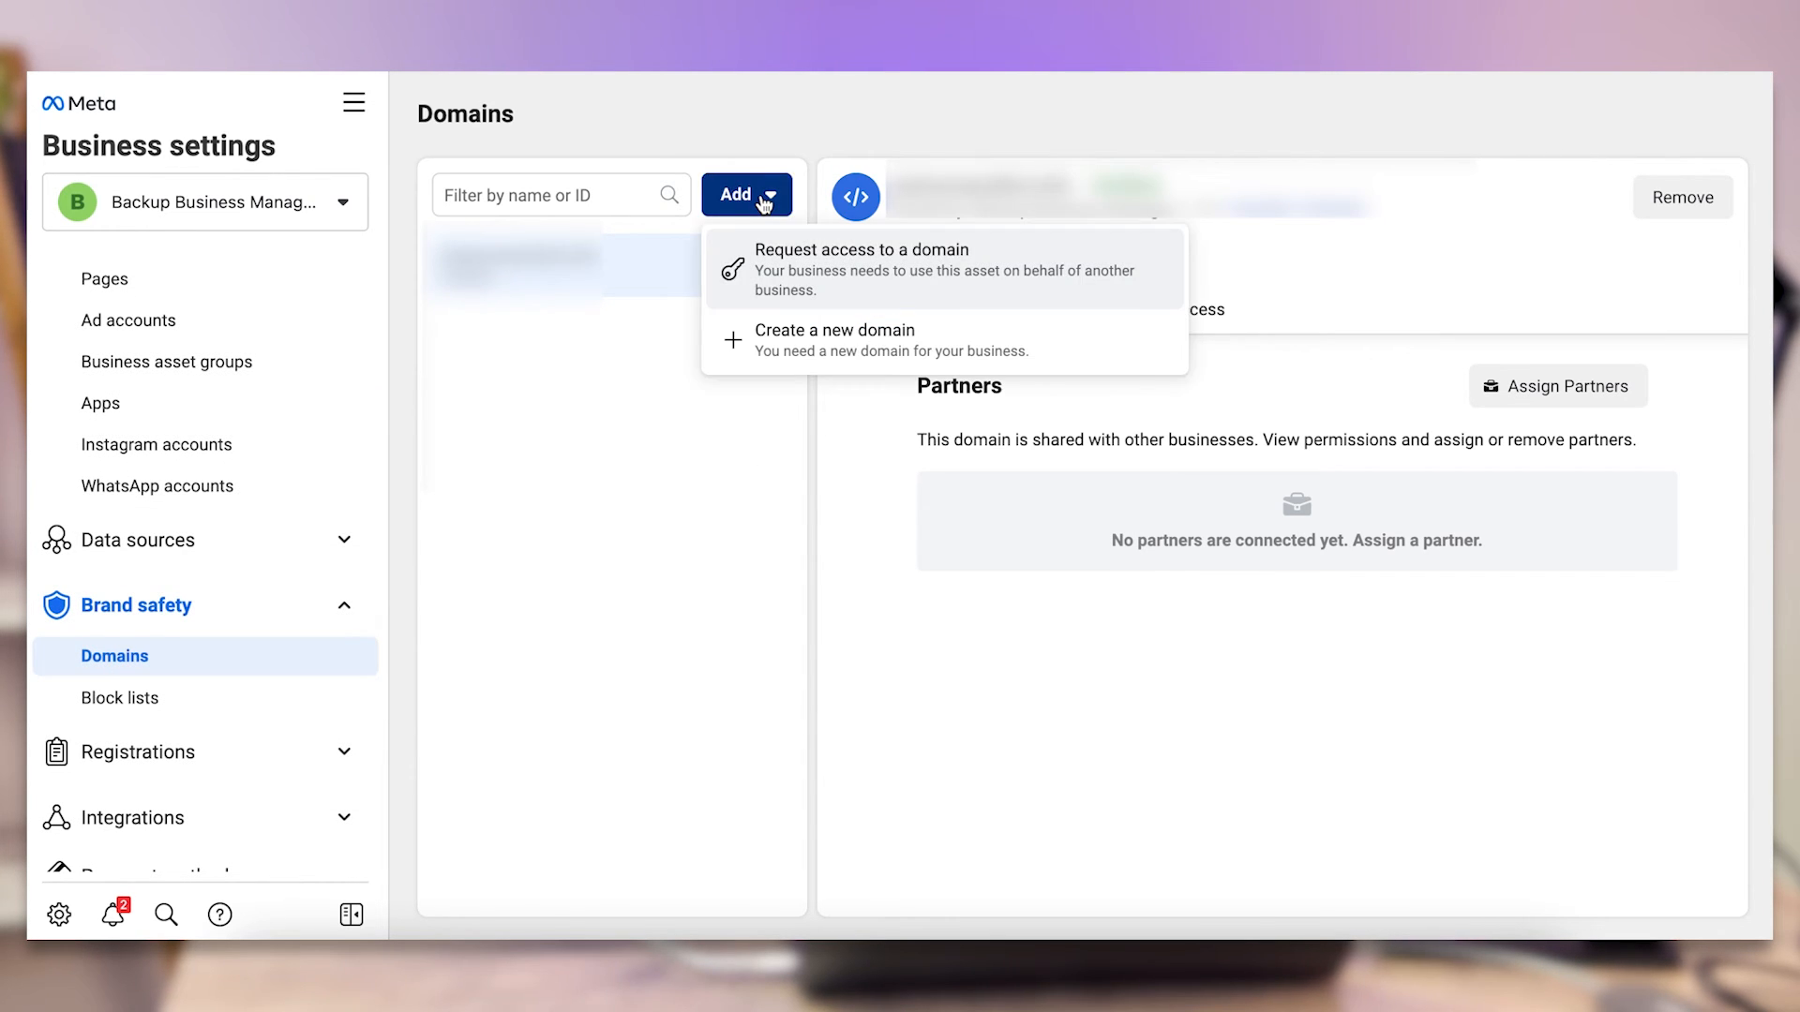
pyautogui.click(820, 338)
pyautogui.click(842, 450)
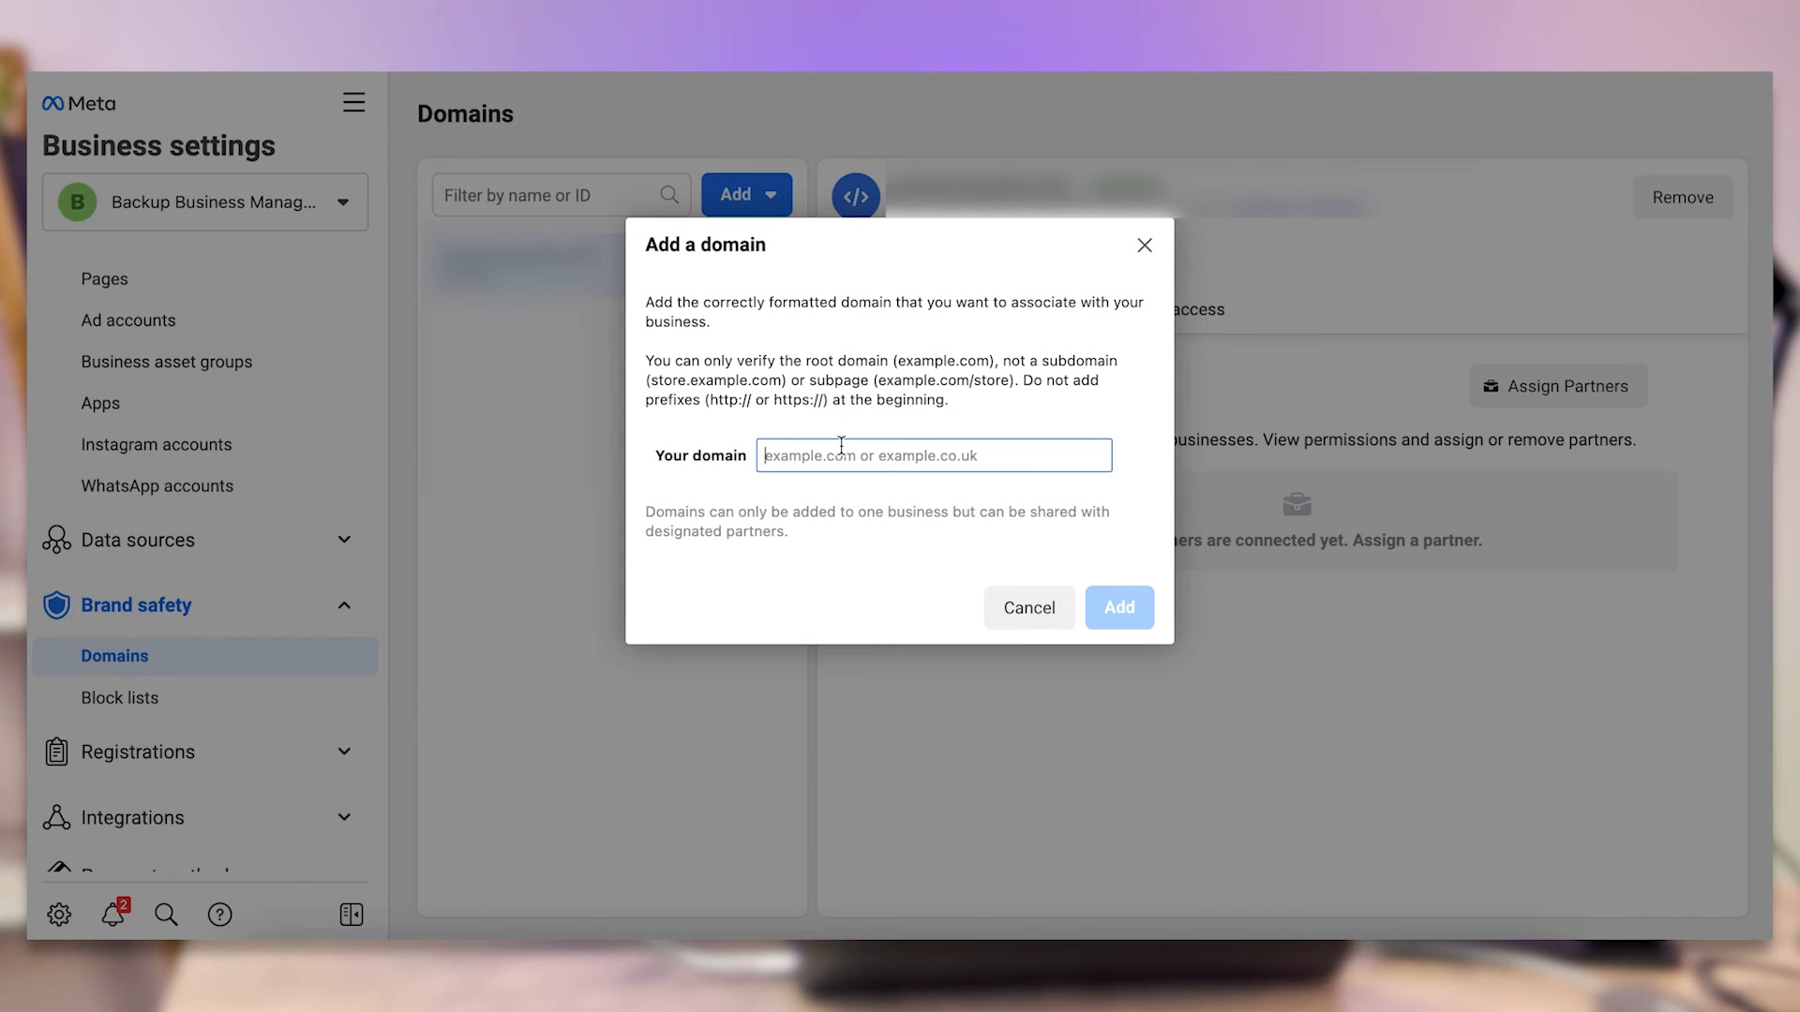
pyautogui.write('jacknewman.me')
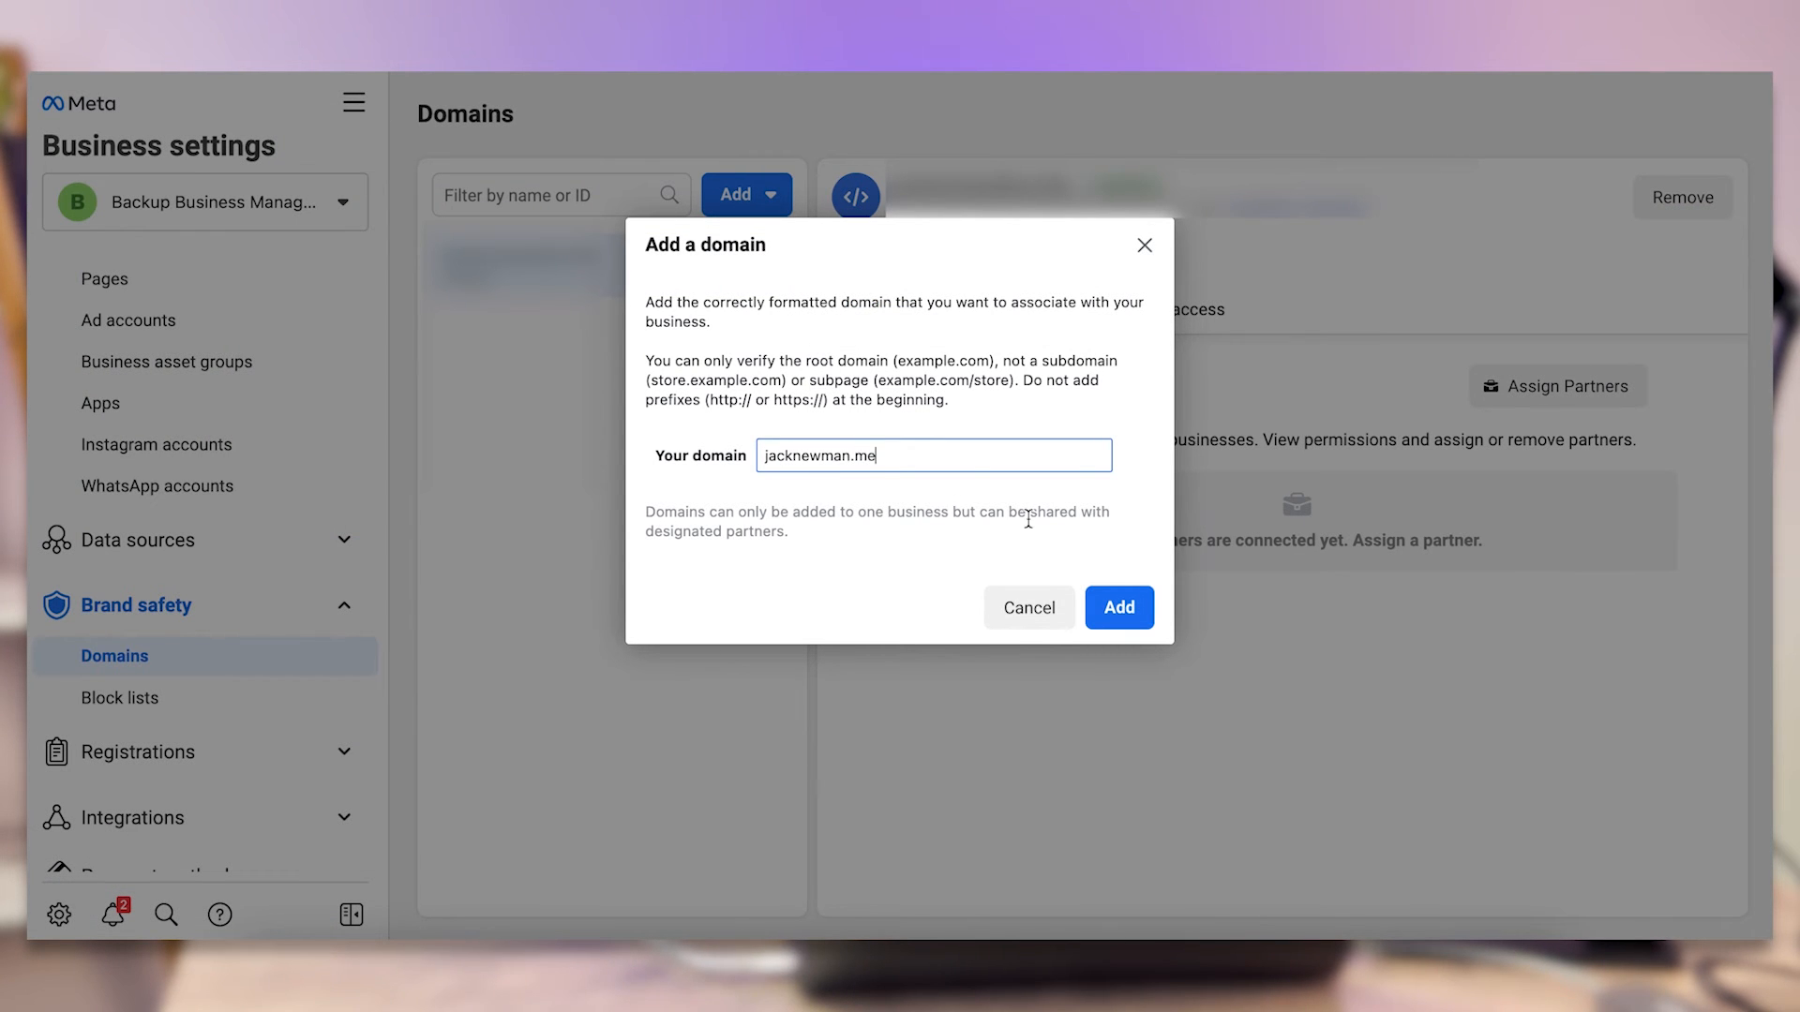
pyautogui.click(1137, 608)
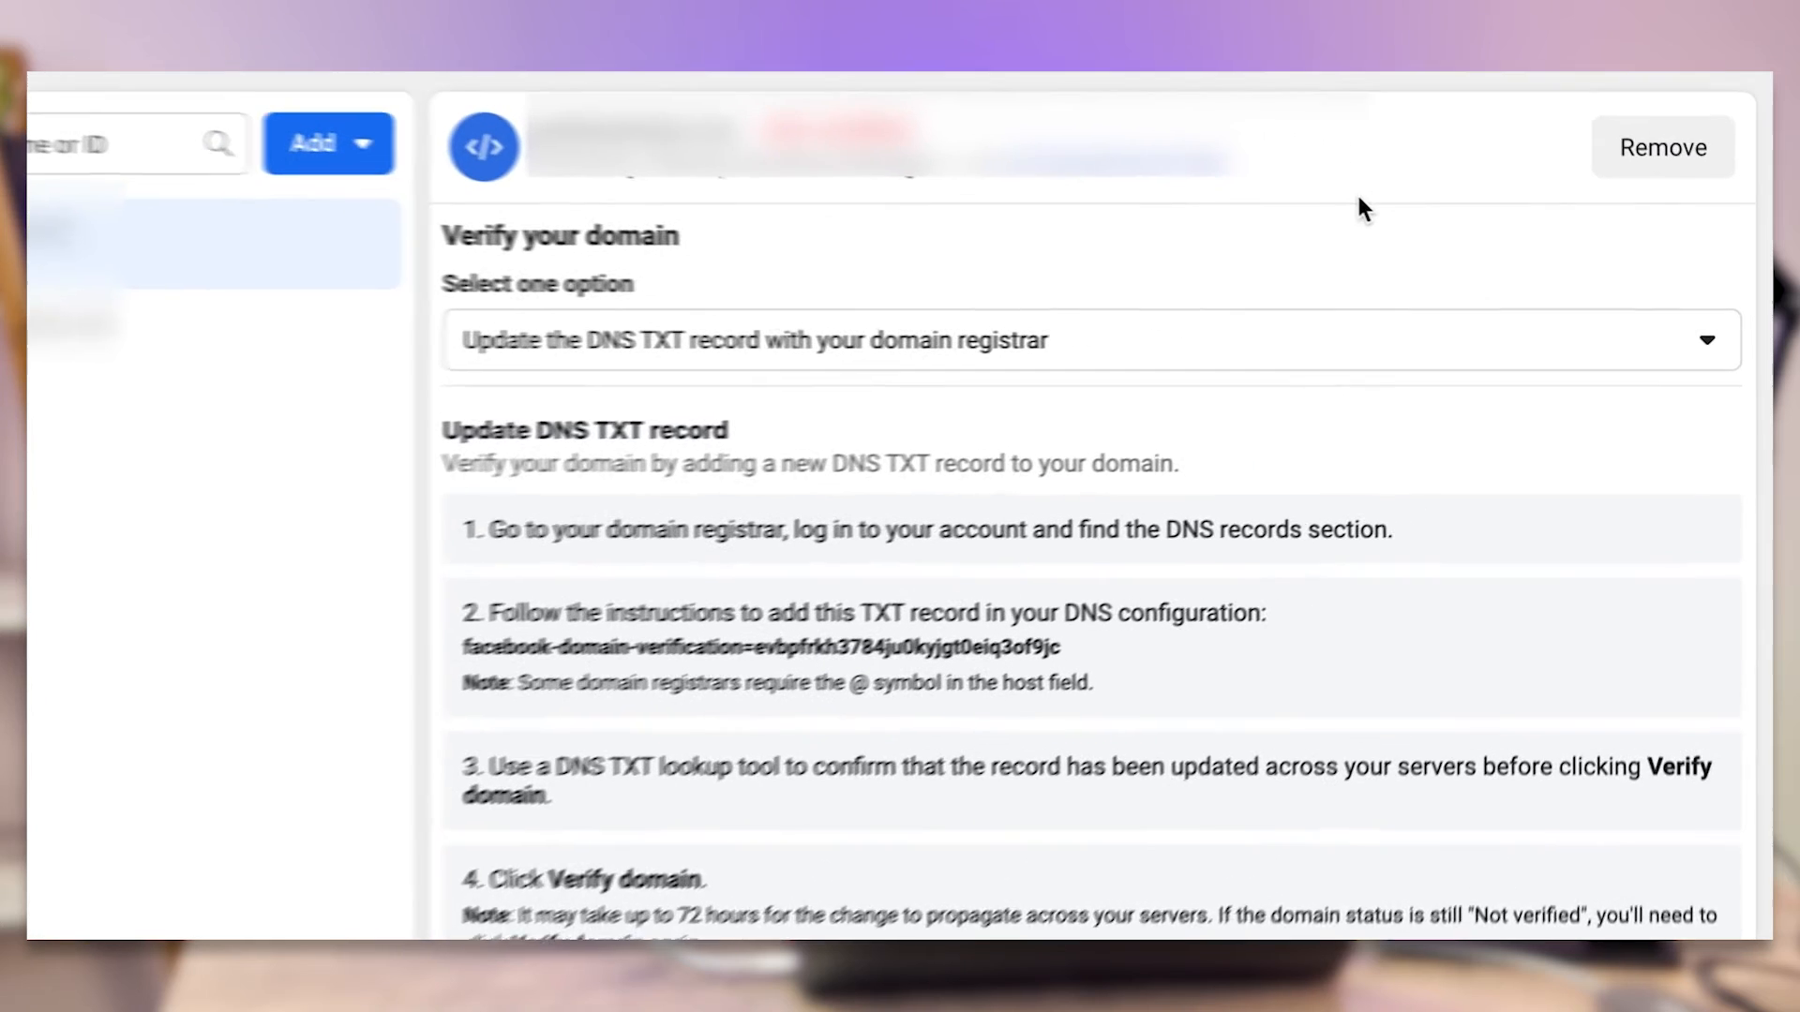
# Keep the DNS TXT record update as the domain verification method and copy the TXT verification record
pyautogui.click(712, 338)
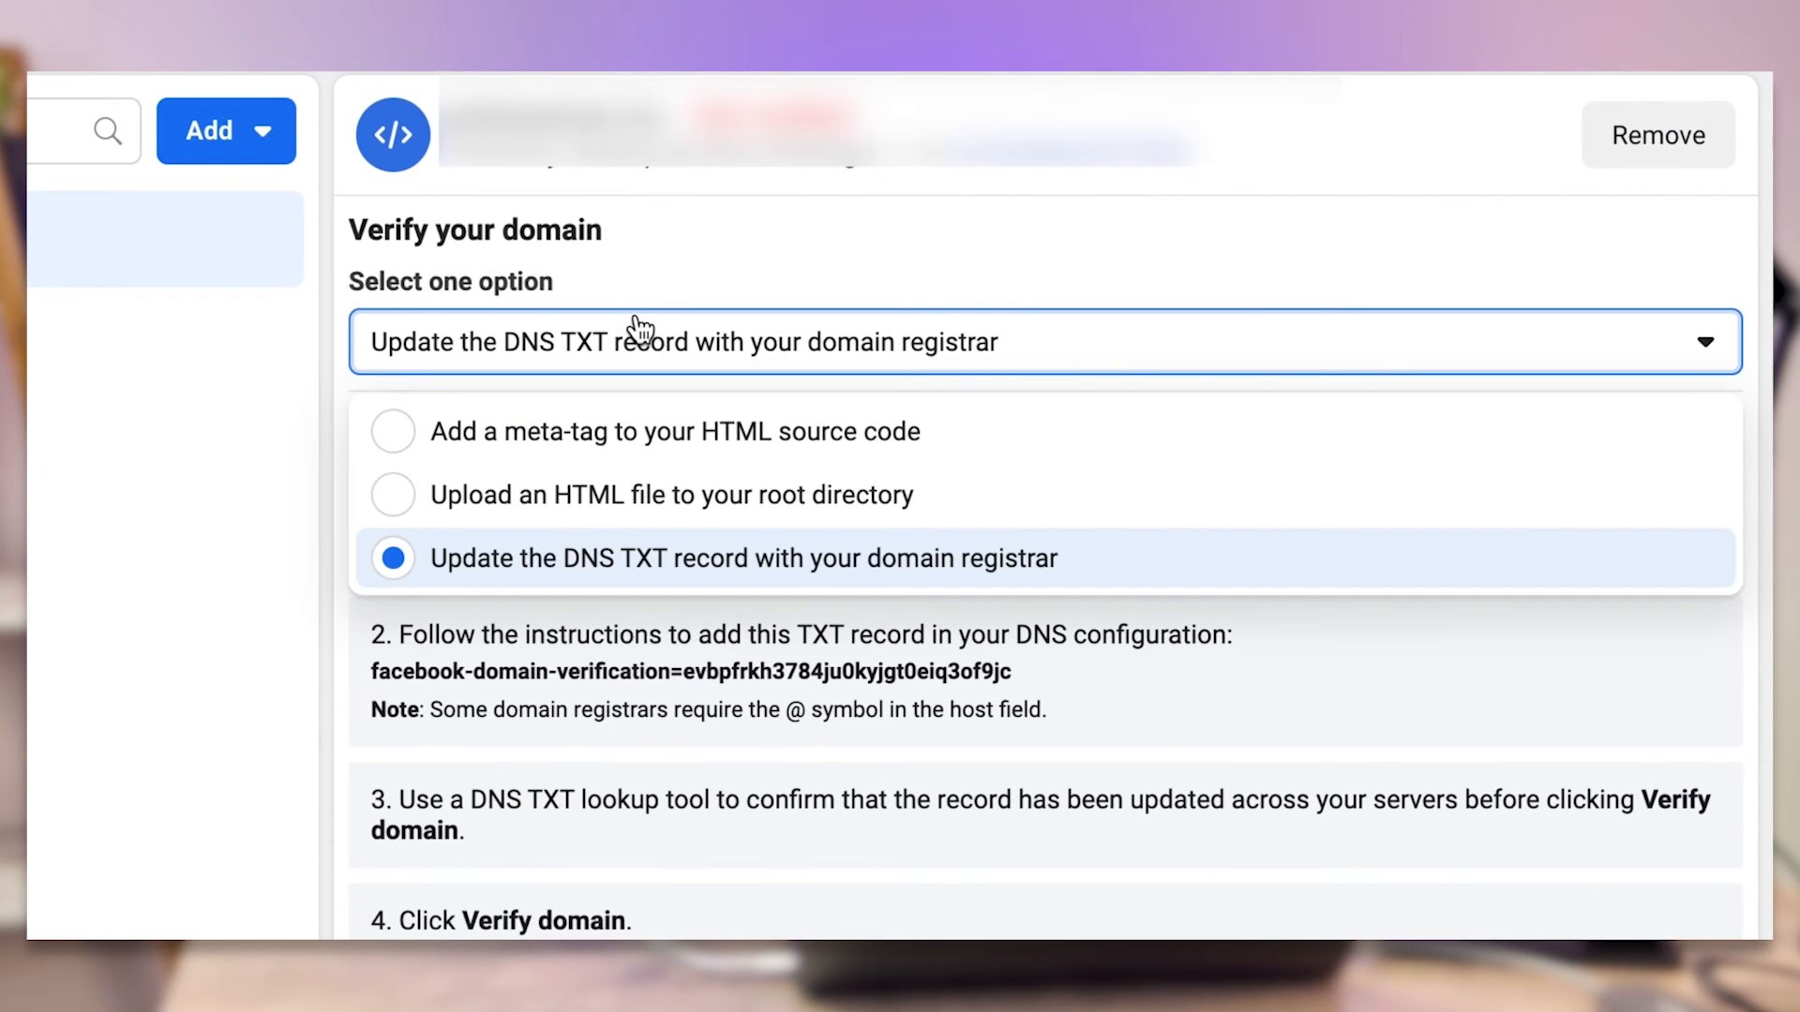
pyautogui.click(501, 568)
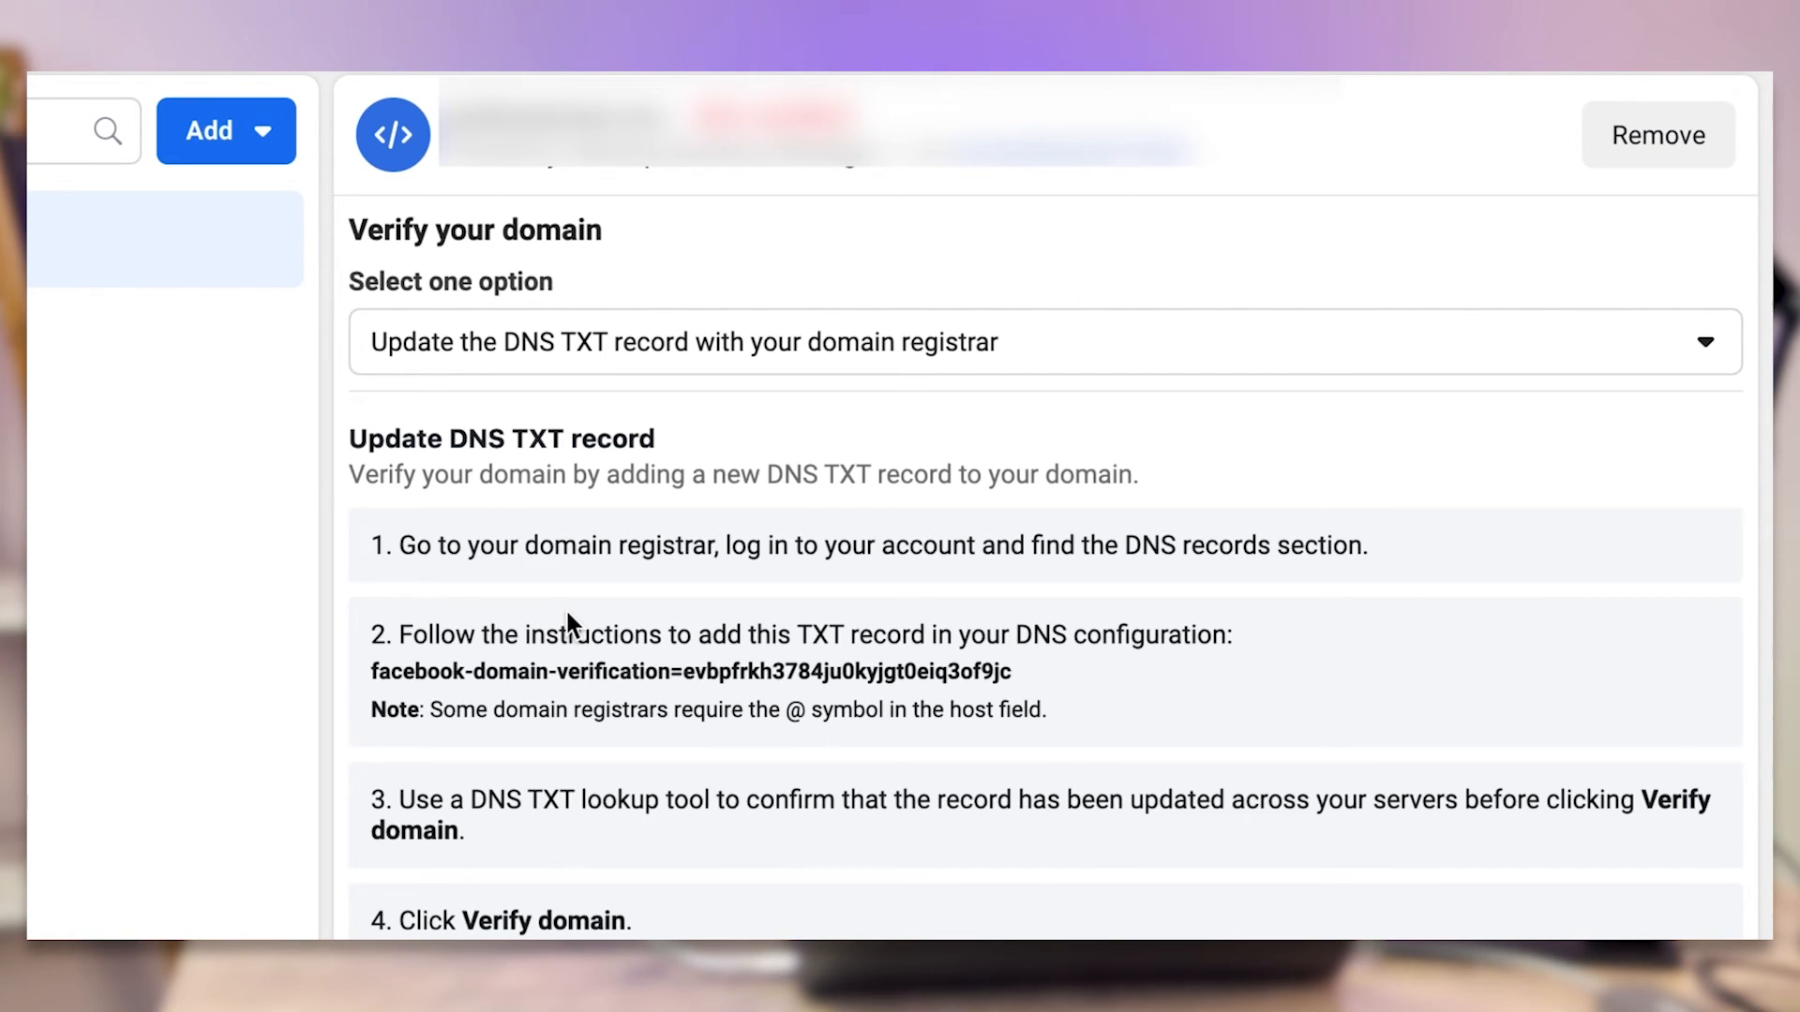
pyautogui.click(586, 677)
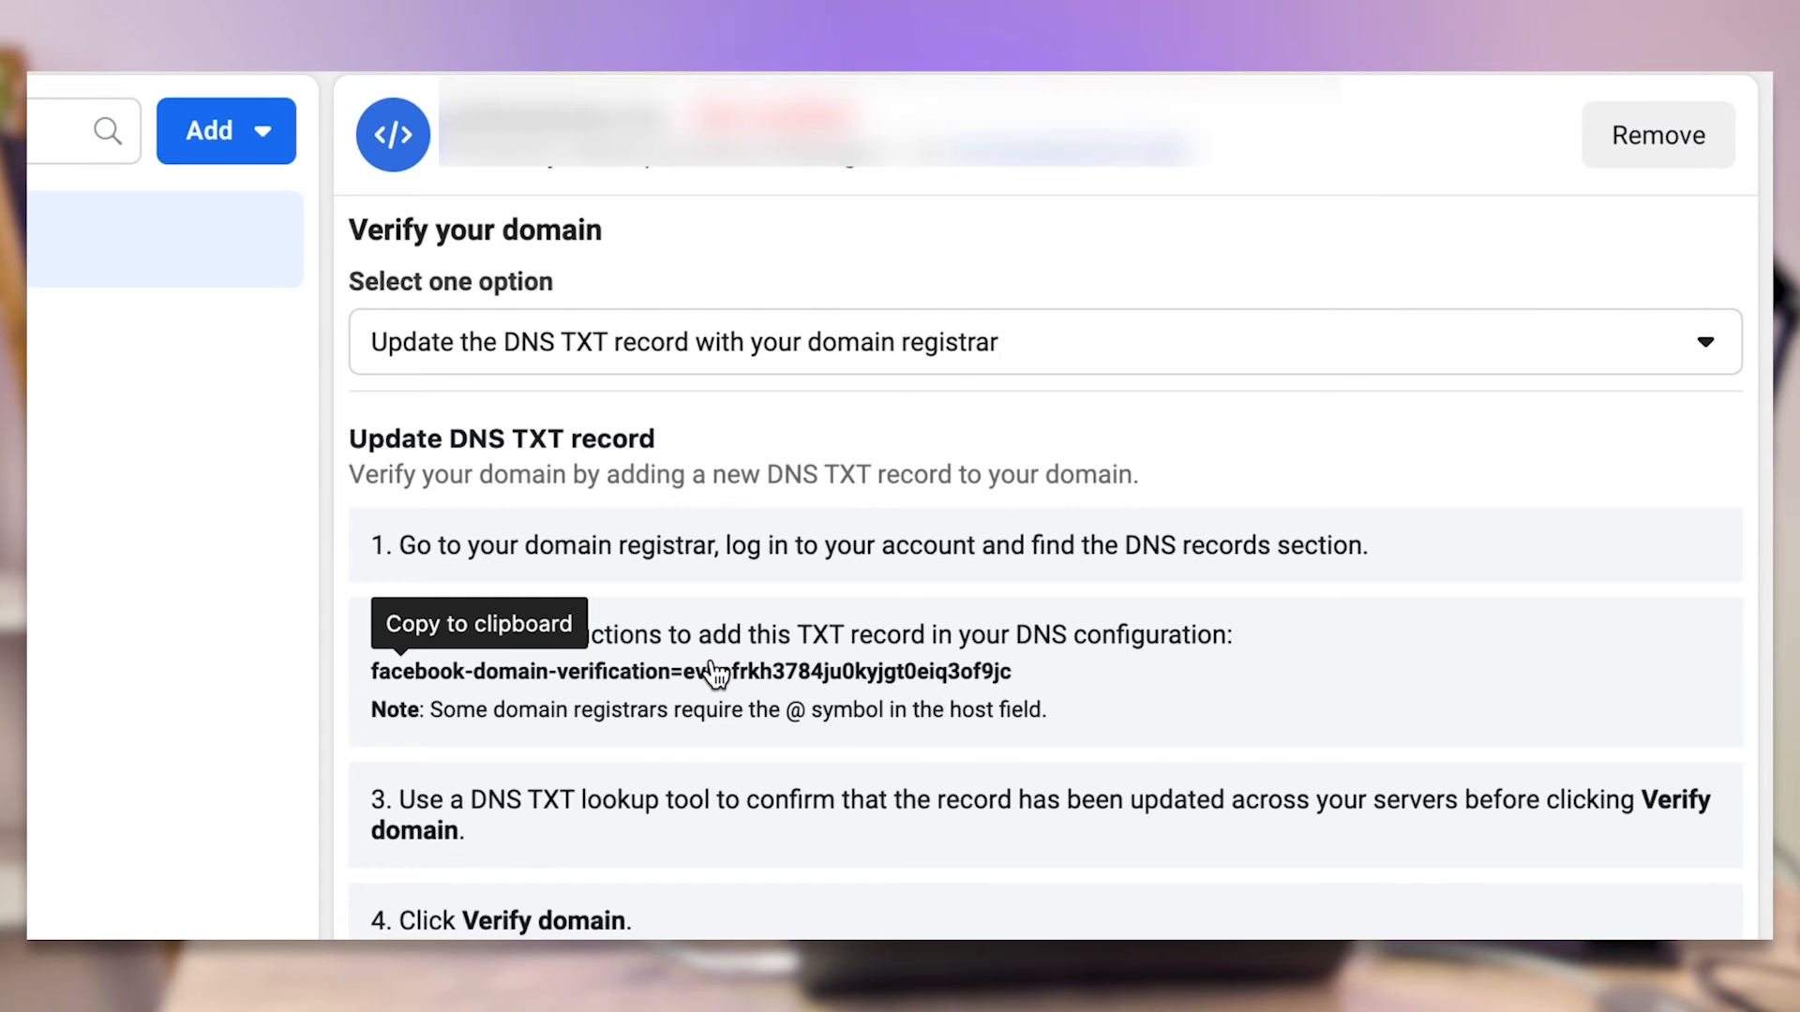
# Compare the alternative domain verification methods of adding a meta-tag and uploading an HTML file
pyautogui.click(1143, 342)
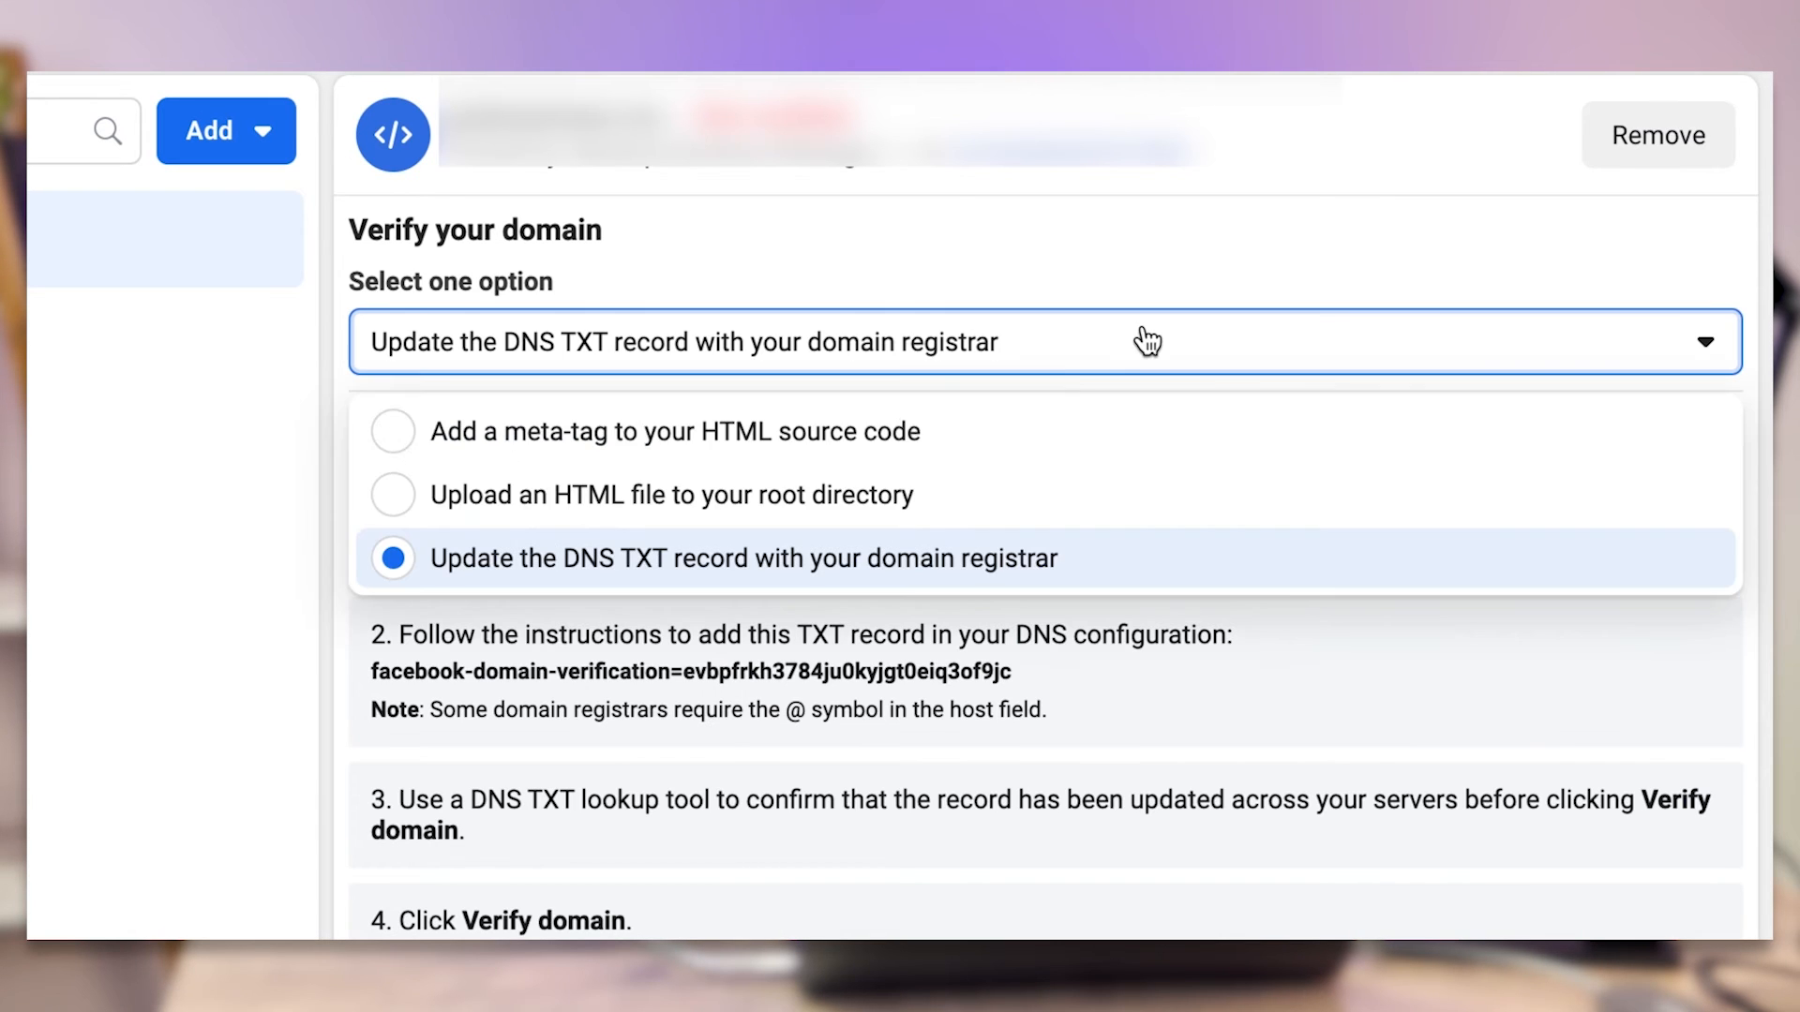
pyautogui.click(882, 438)
pyautogui.click(797, 345)
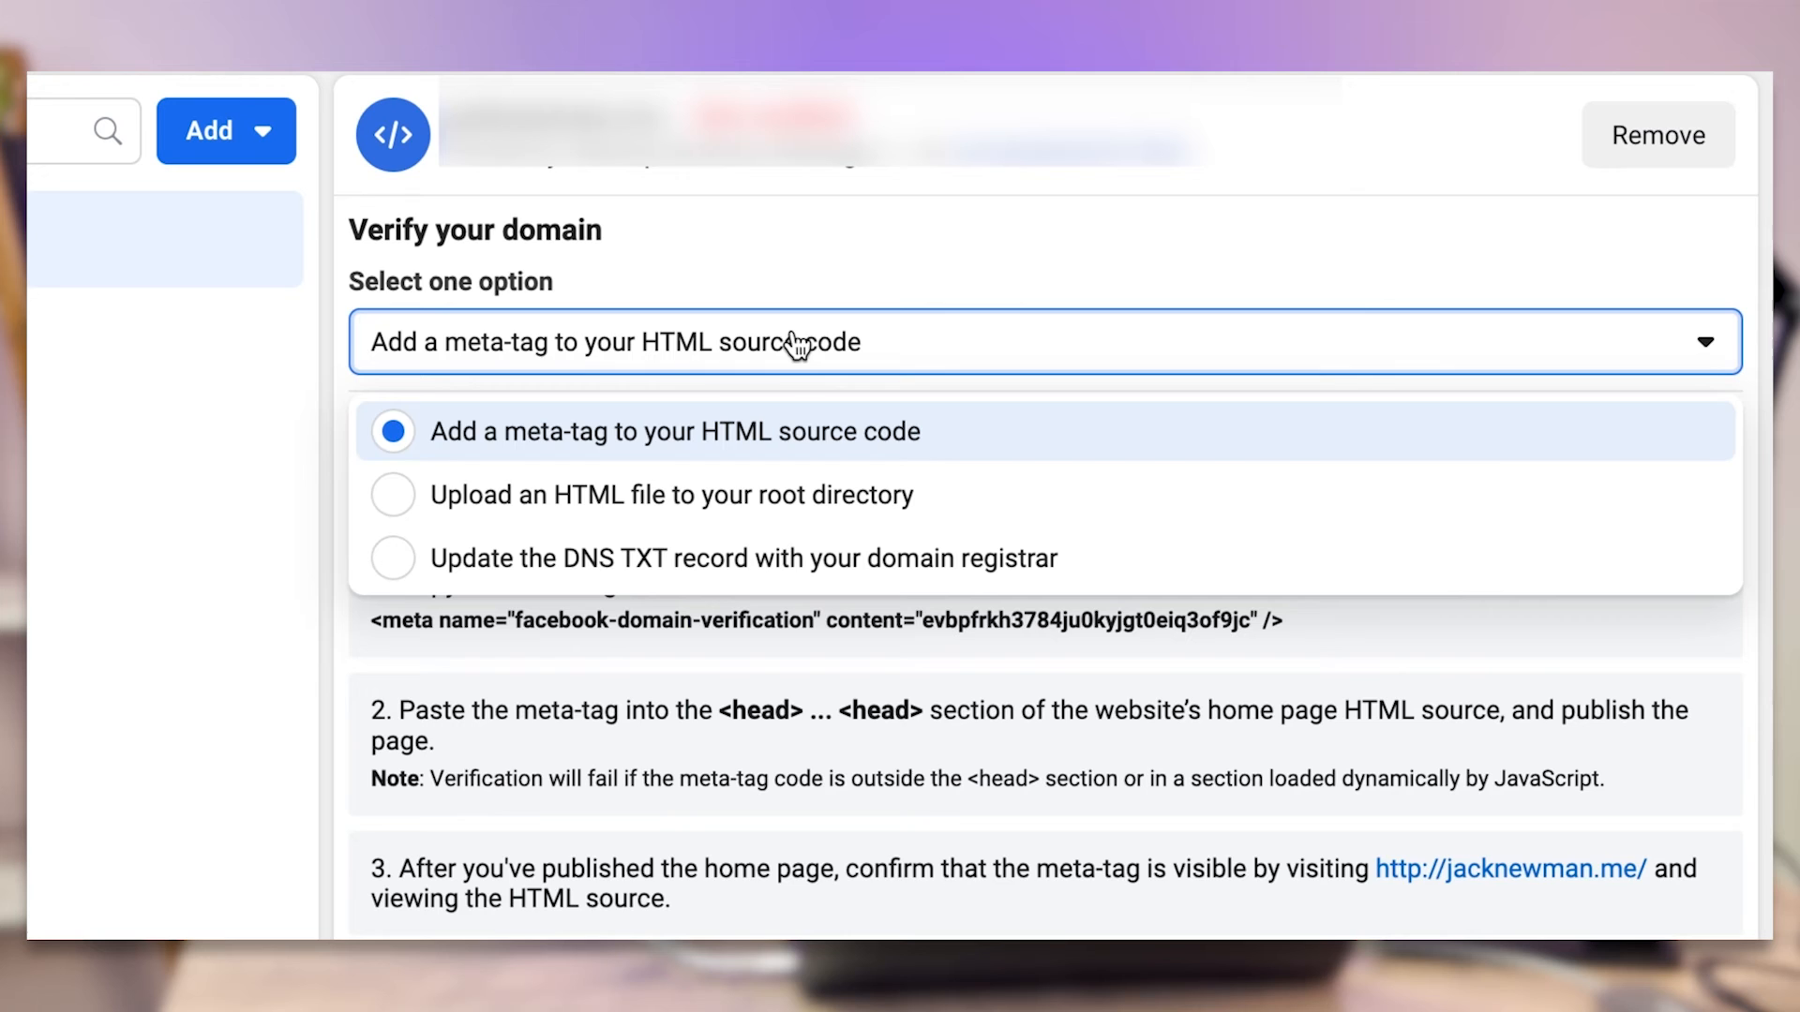
pyautogui.click(773, 476)
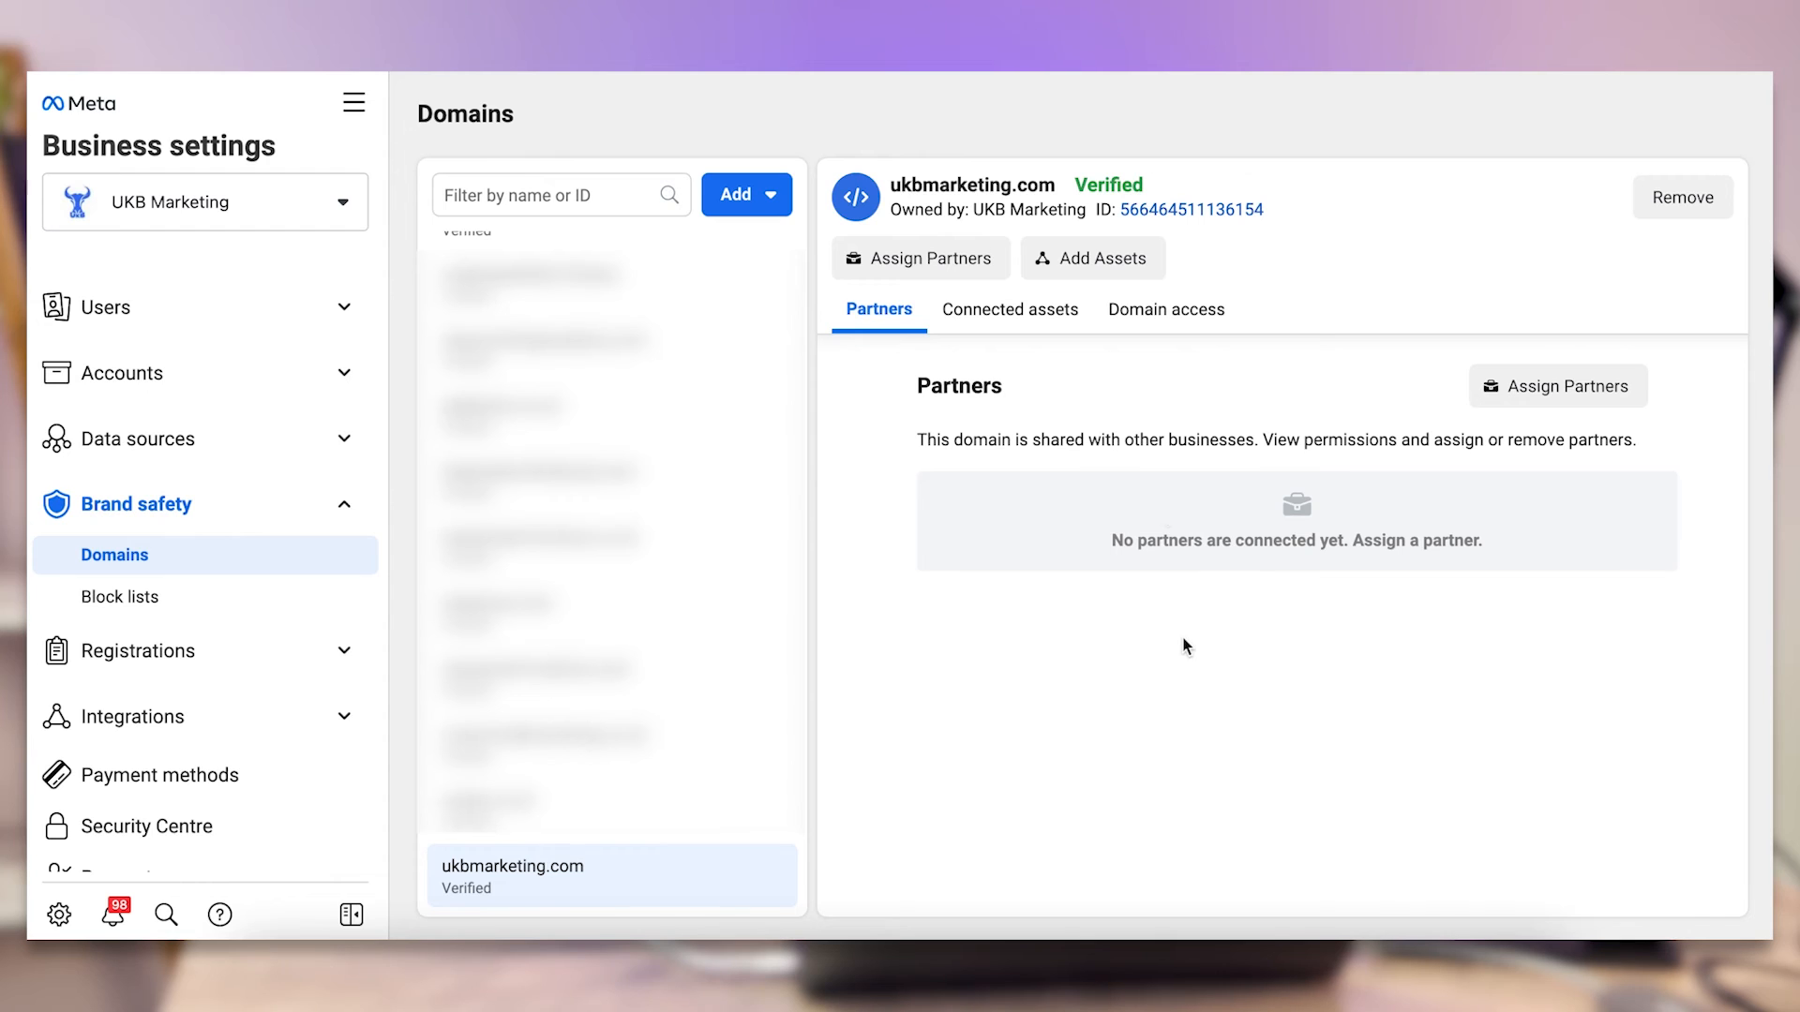
# Examine the ukbmarketing.com domain's verification status, ID, partners and connected assets
pyautogui.moveTo(1075, 187)
pyautogui.mouseDown()
pyautogui.moveTo(1161, 190)
pyautogui.moveTo(1076, 187)
pyautogui.mouseUp()
pyautogui.click(1176, 191)
pyautogui.click(908, 549)
pyautogui.click(1020, 314)
pyautogui.click(898, 330)
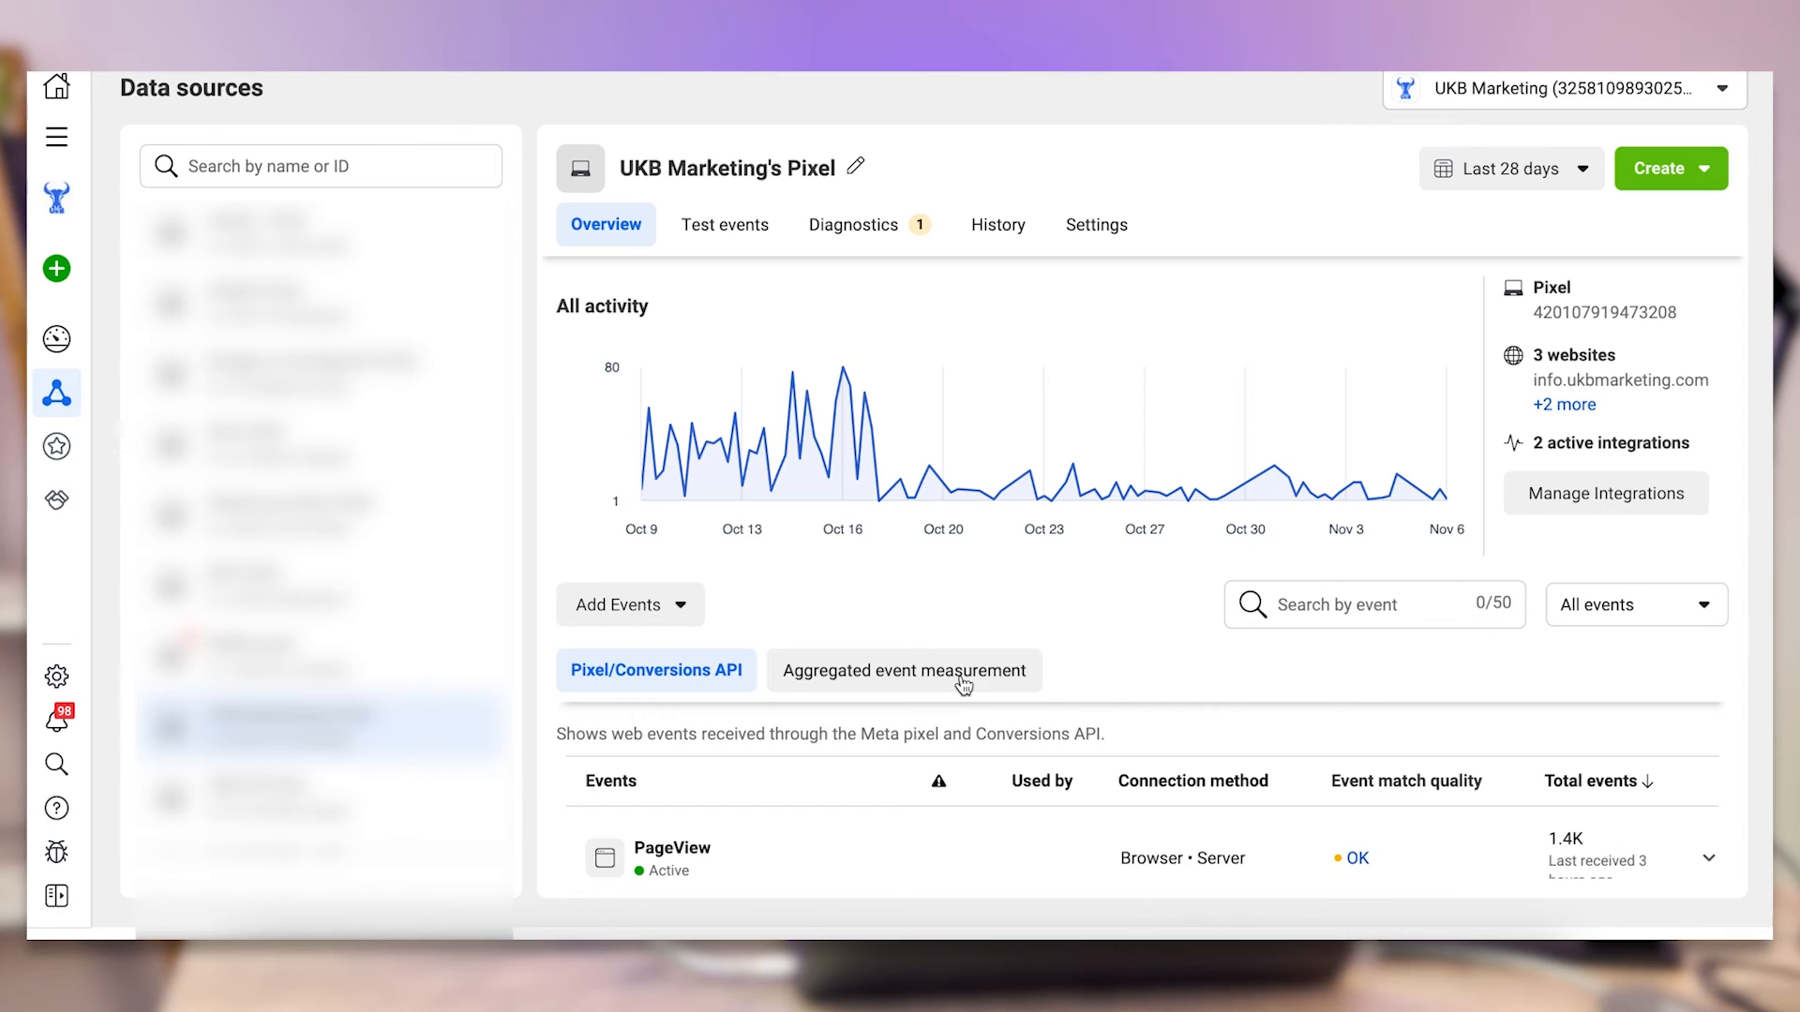
pyautogui.click(963, 682)
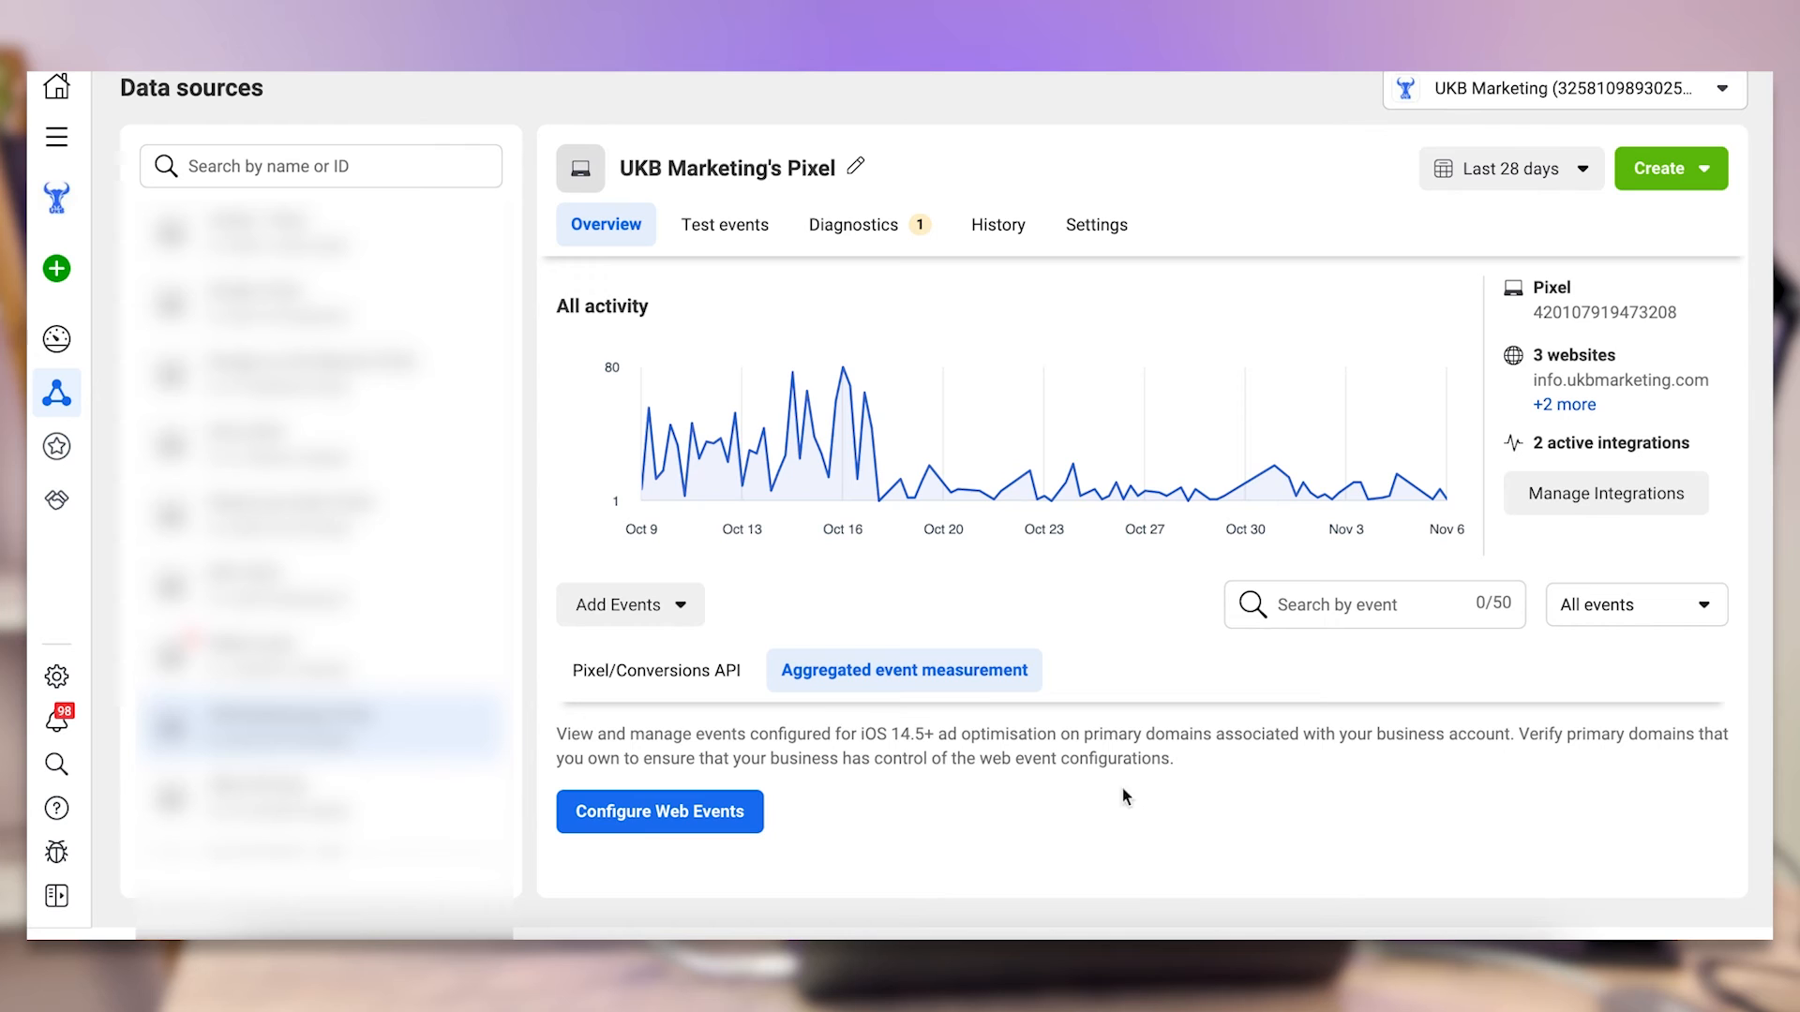
pyautogui.click(727, 810)
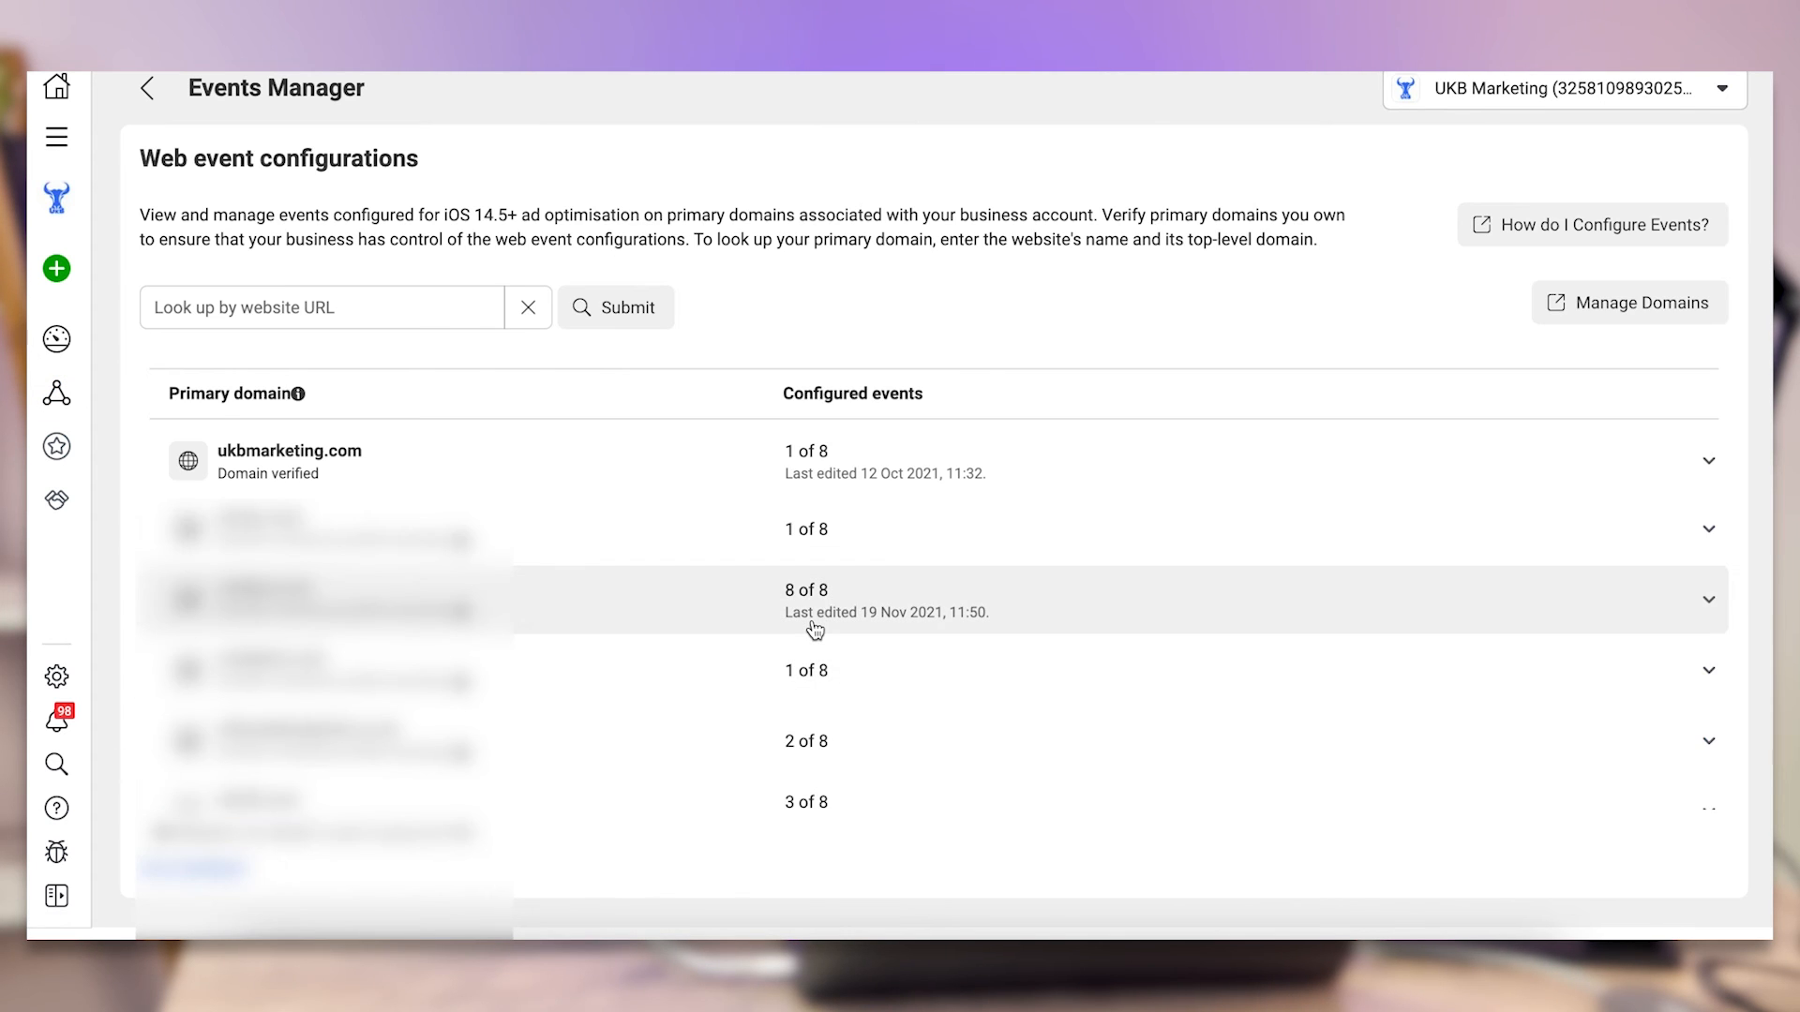
pyautogui.scroll(-1, 815, 631)
pyautogui.scroll(1, 815, 631)
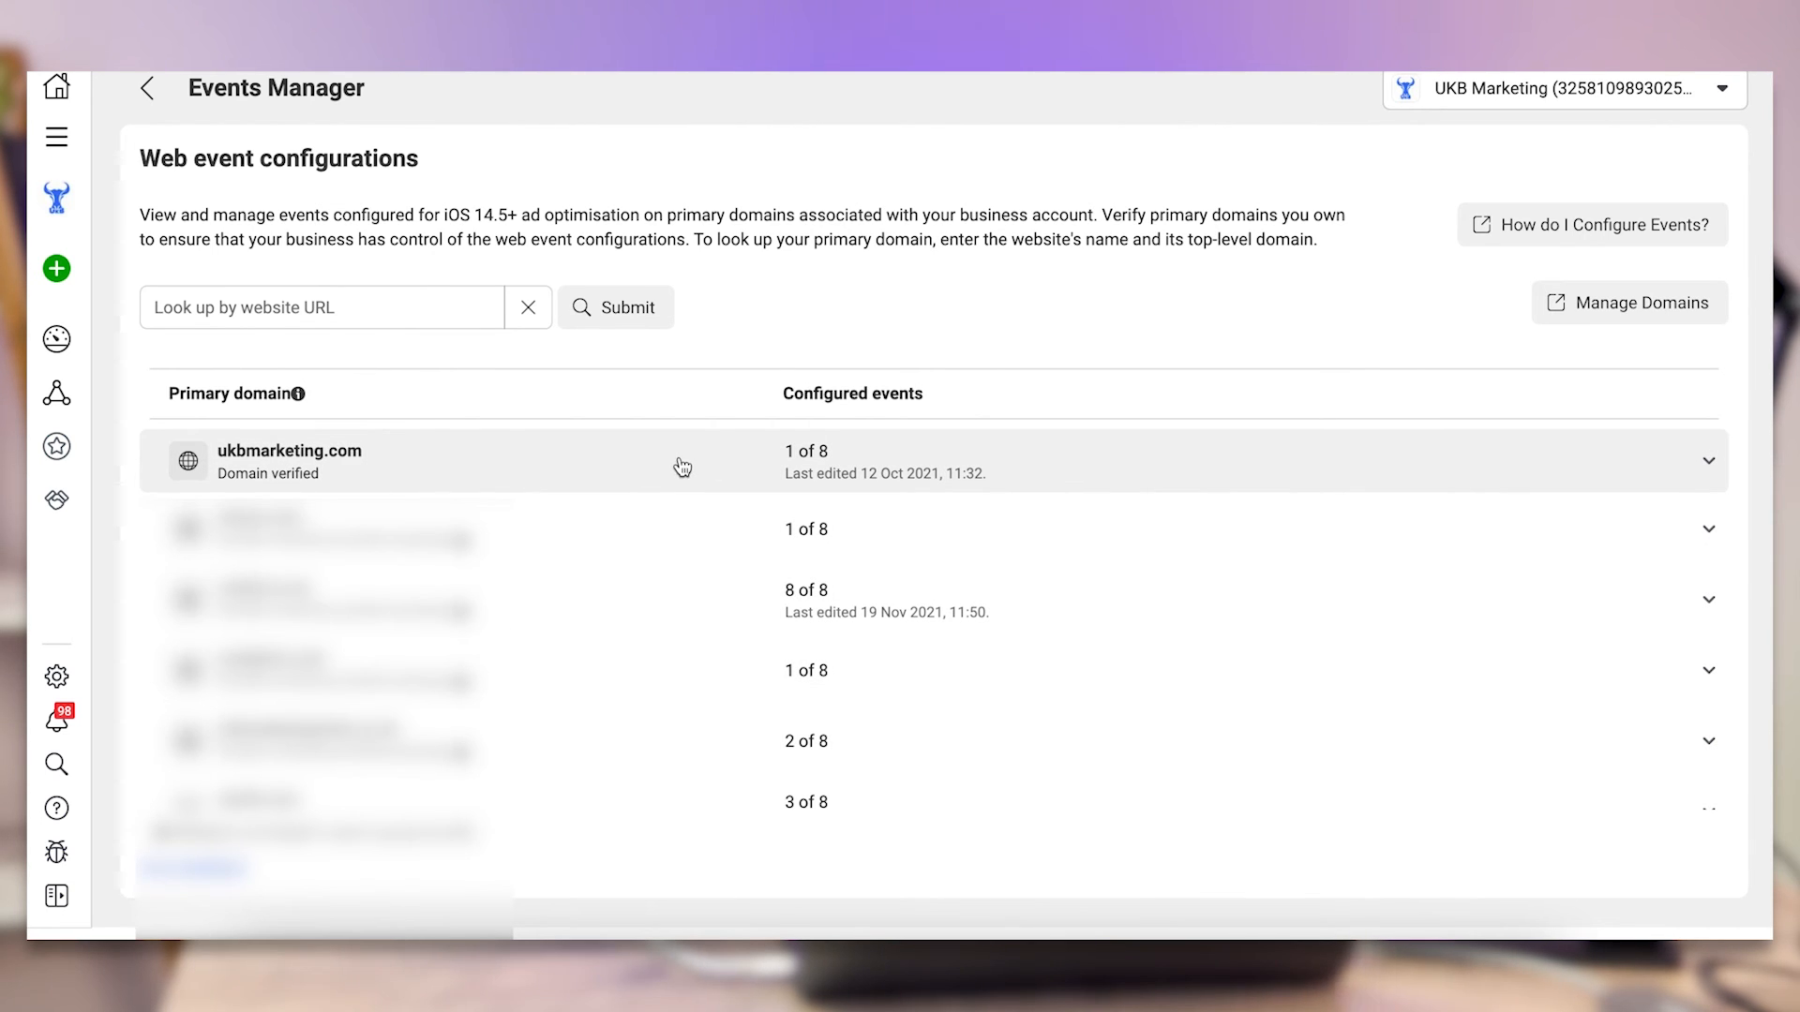
pyautogui.click(684, 465)
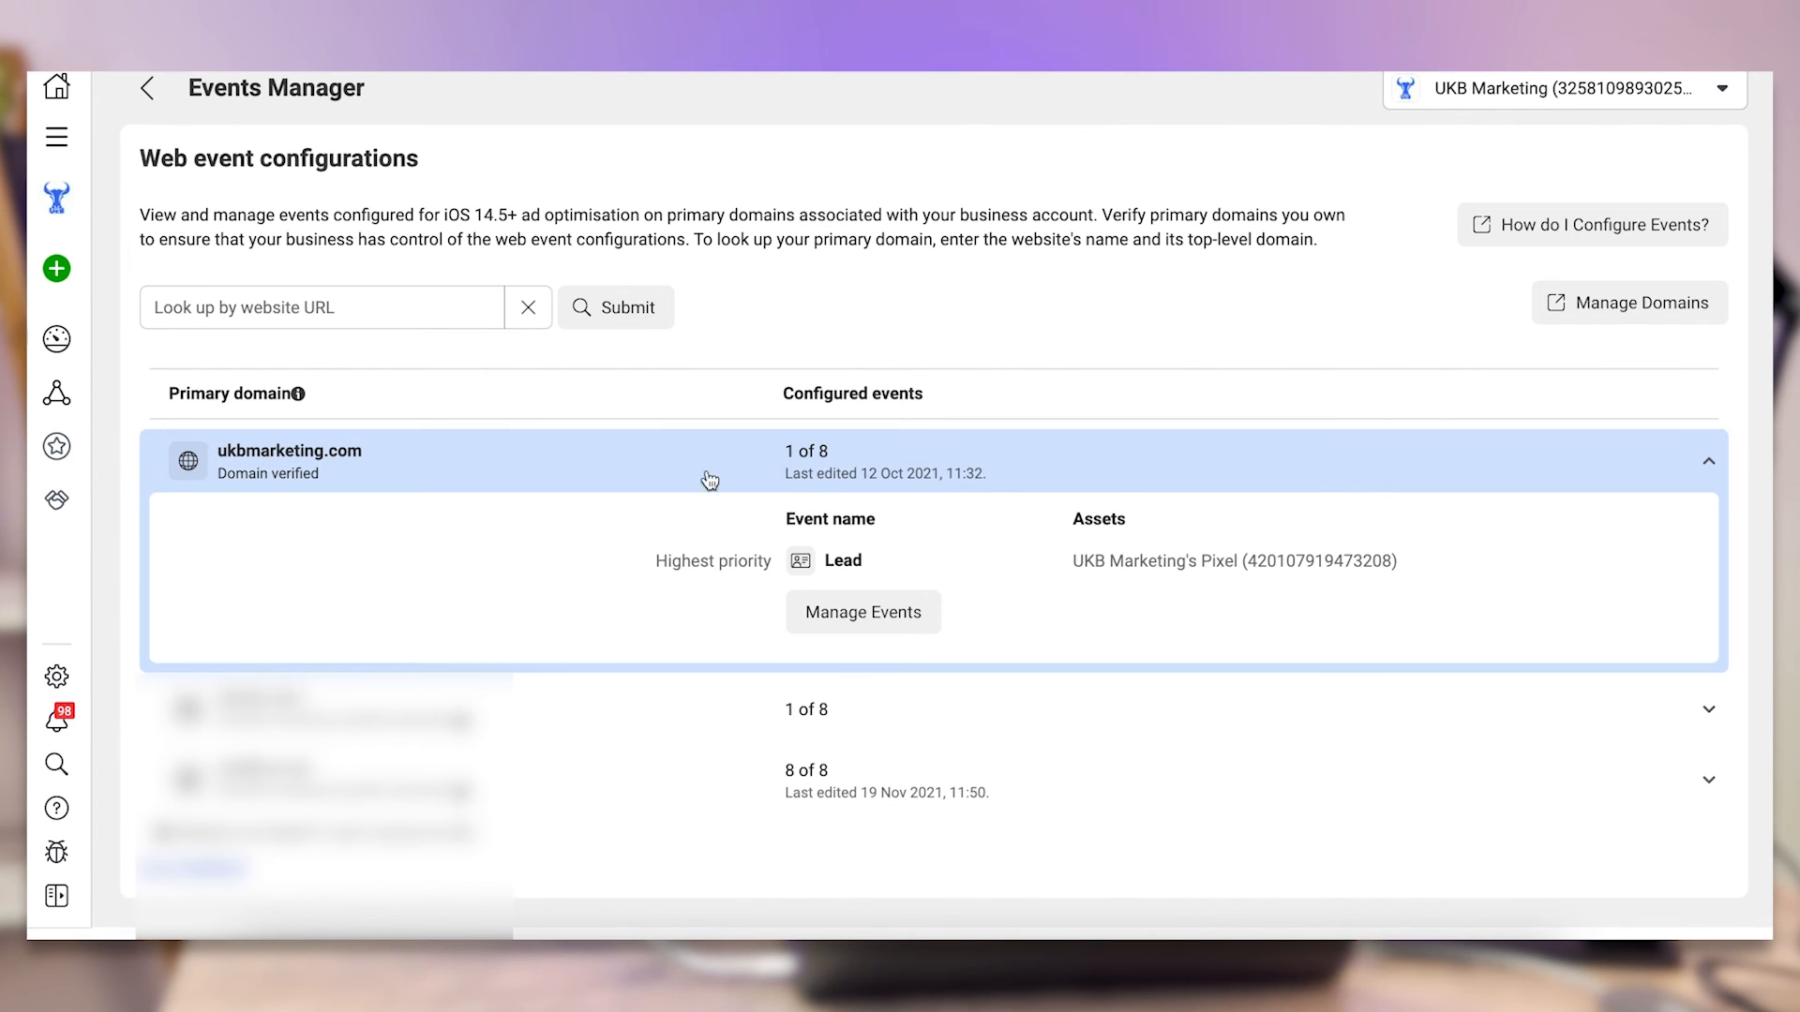
pyautogui.click(876, 611)
pyautogui.click(1208, 554)
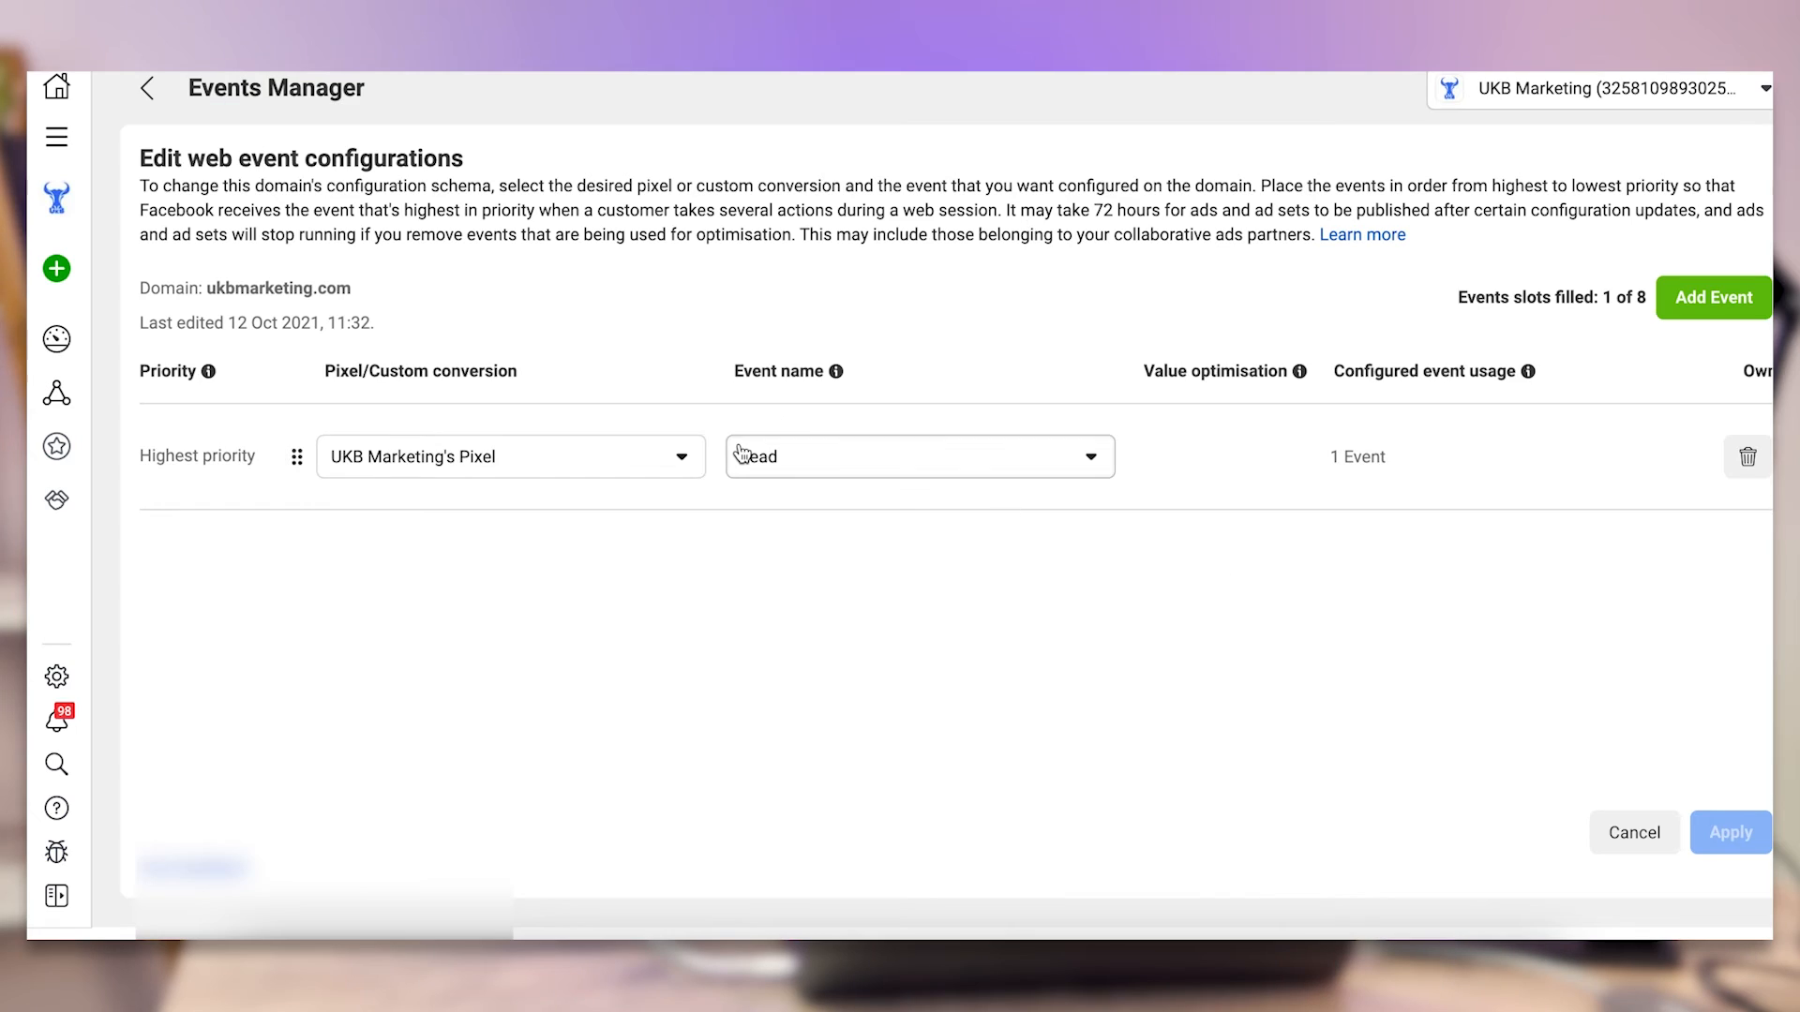
# Delete the existing Lead event from the ukbmarketing.com event configuration
pyautogui.hscroll(2, 1519, 522)
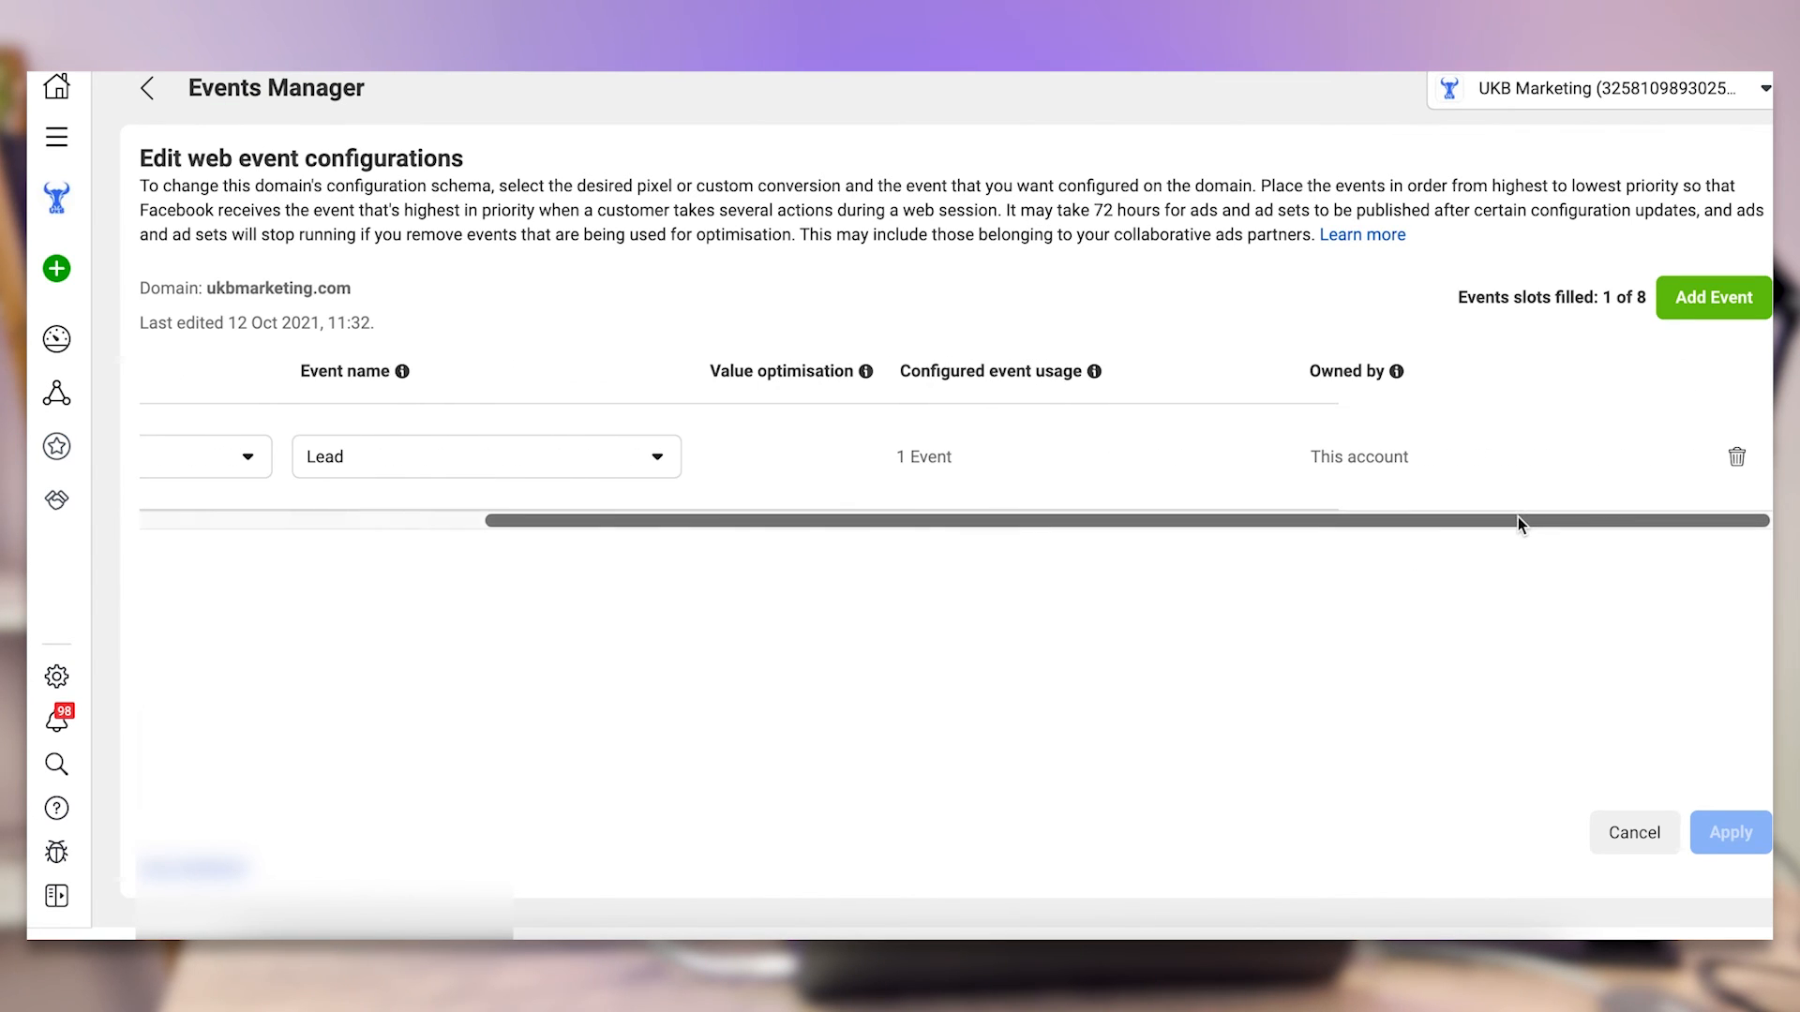
pyautogui.click(1732, 456)
pyautogui.hscroll(-2, 1159, 497)
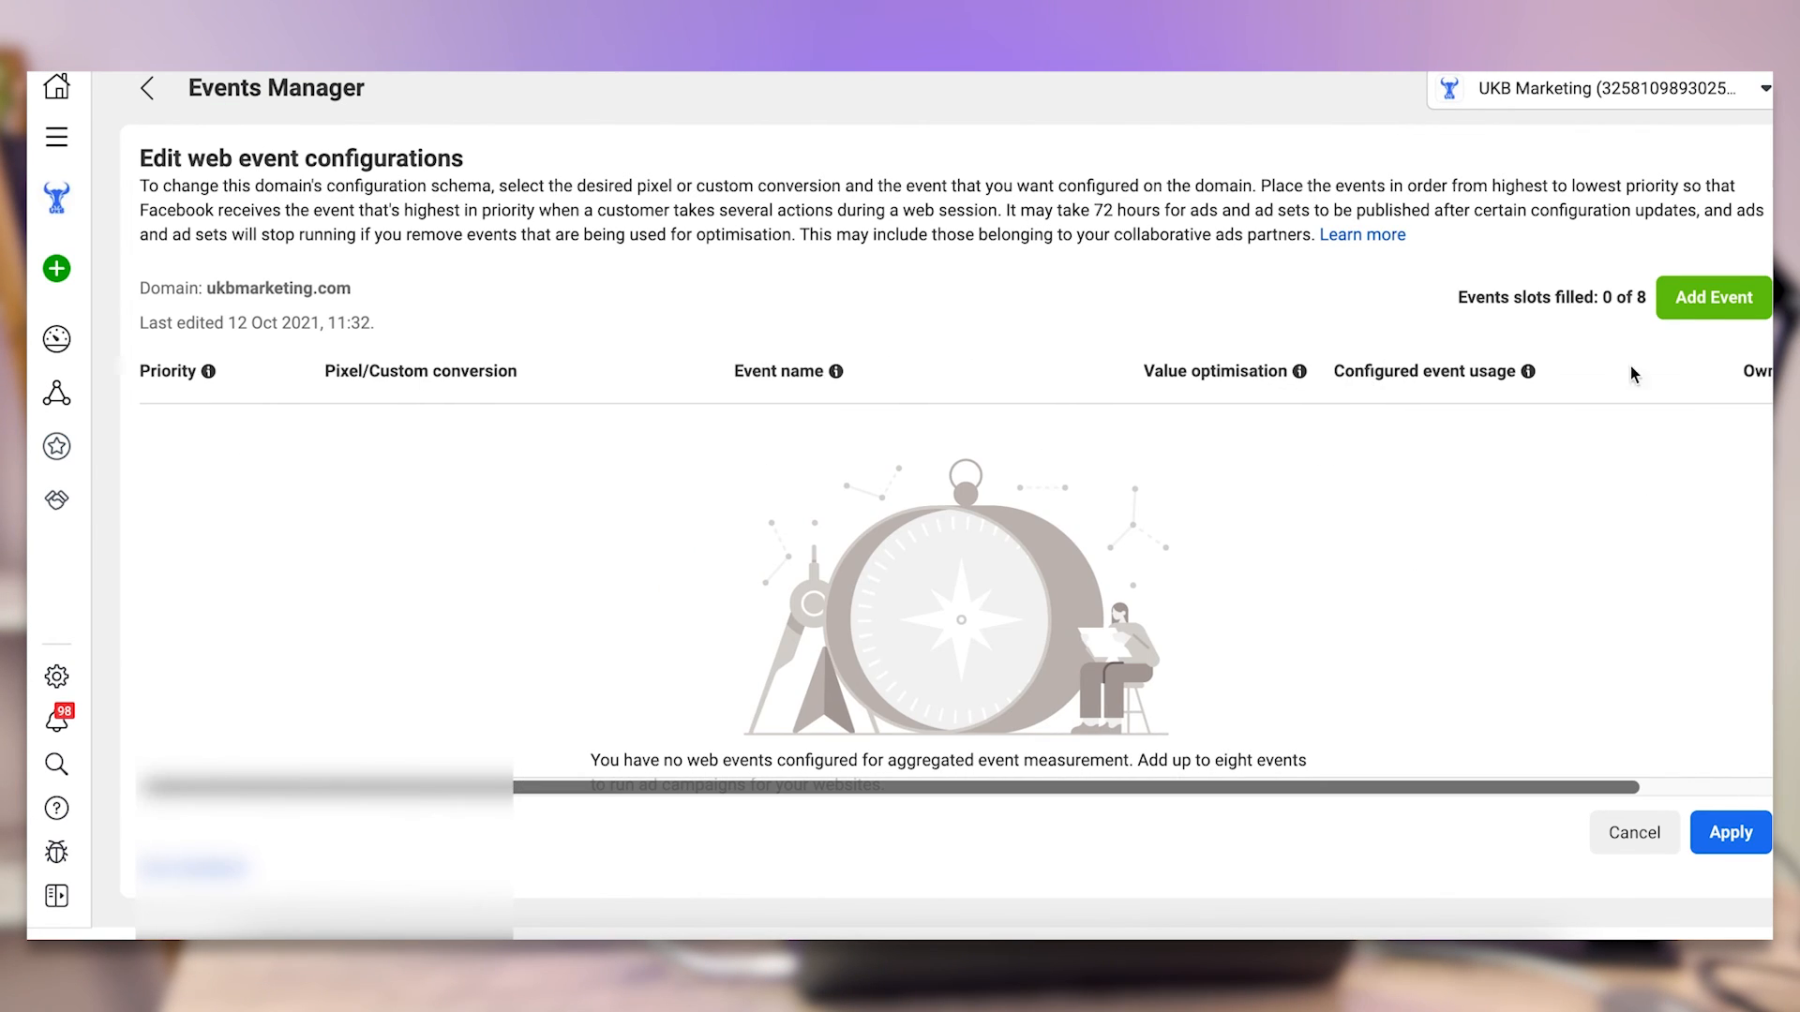
pyautogui.click(1710, 298)
pyautogui.click(647, 460)
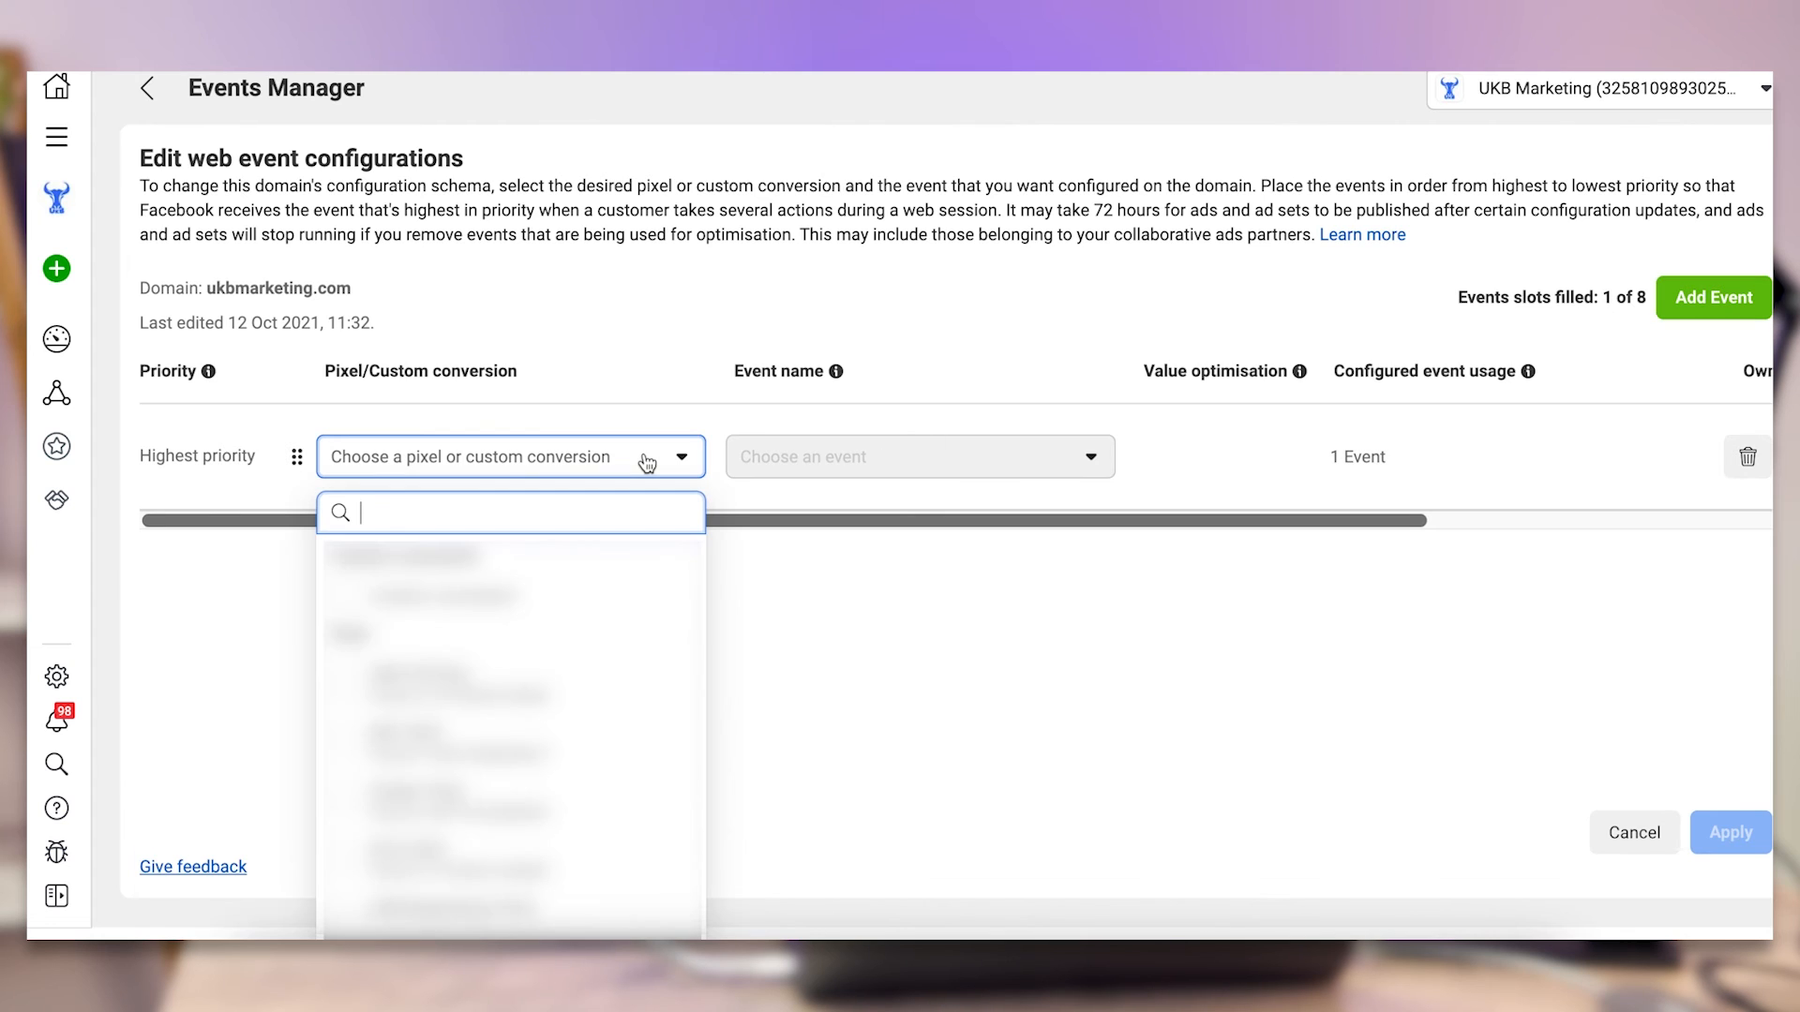
pyautogui.scroll(-3, 511, 712)
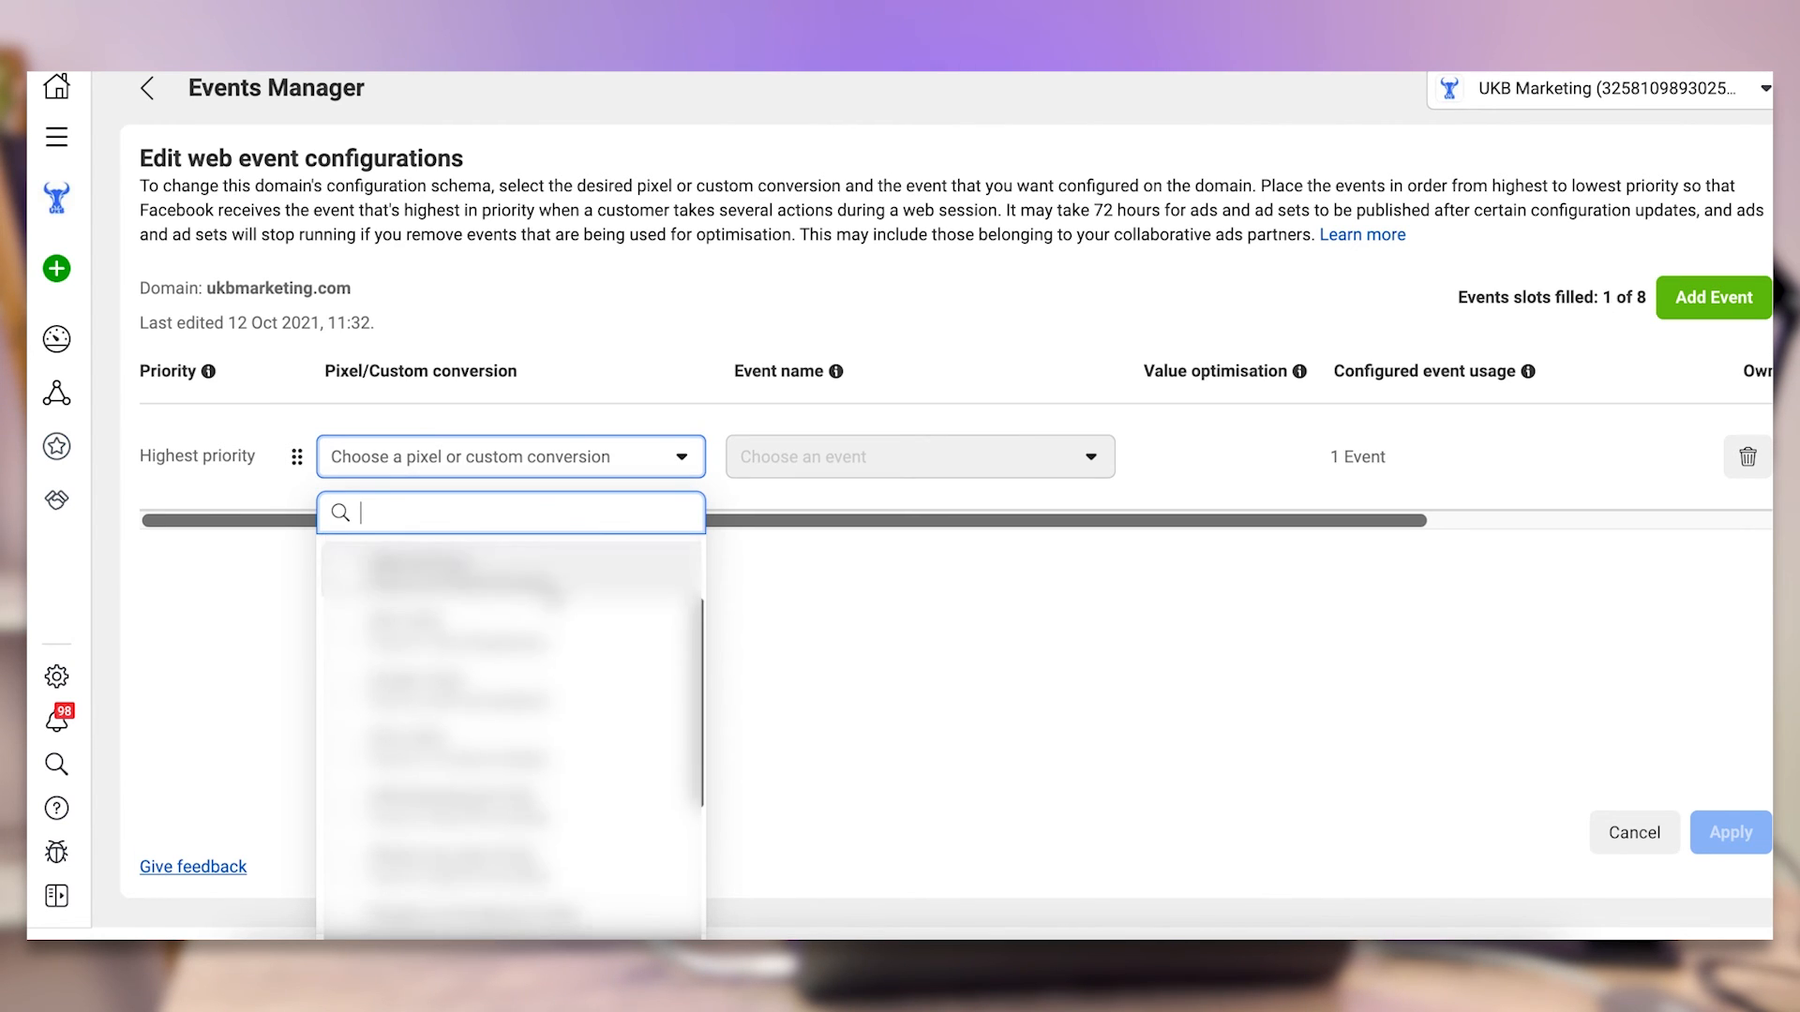
pyautogui.click(521, 672)
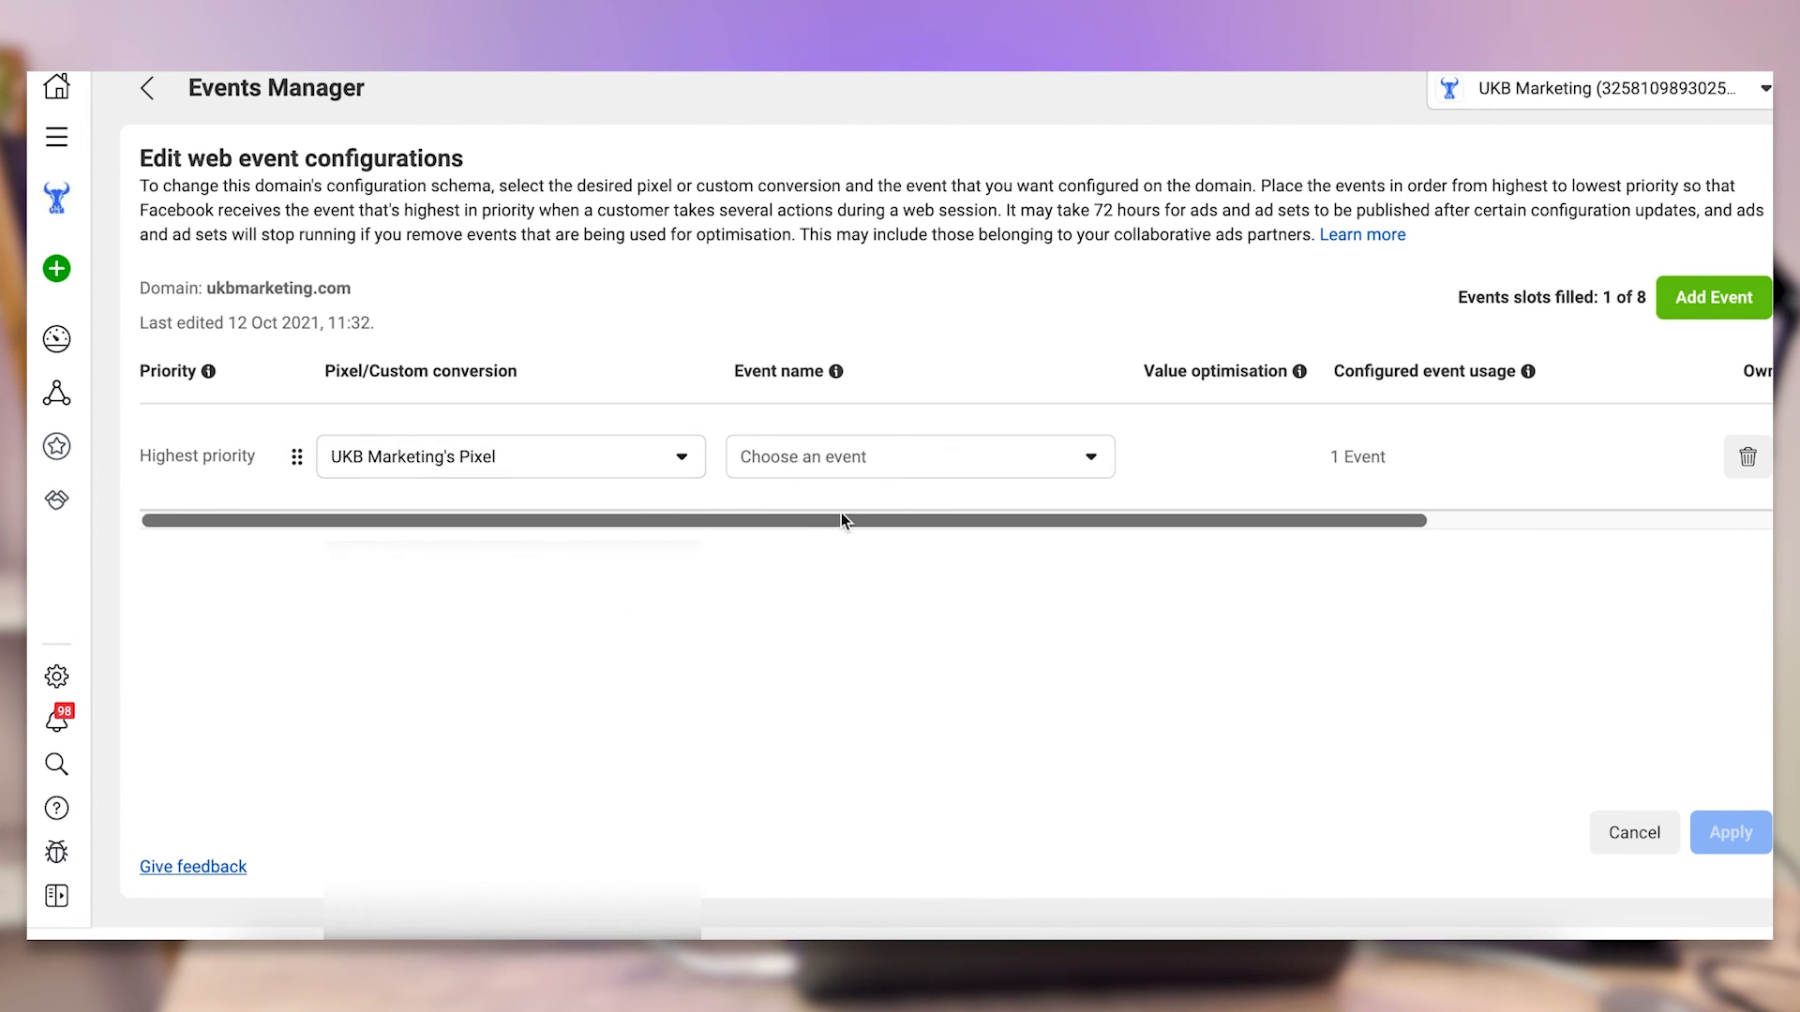
pyautogui.click(843, 456)
pyautogui.click(867, 637)
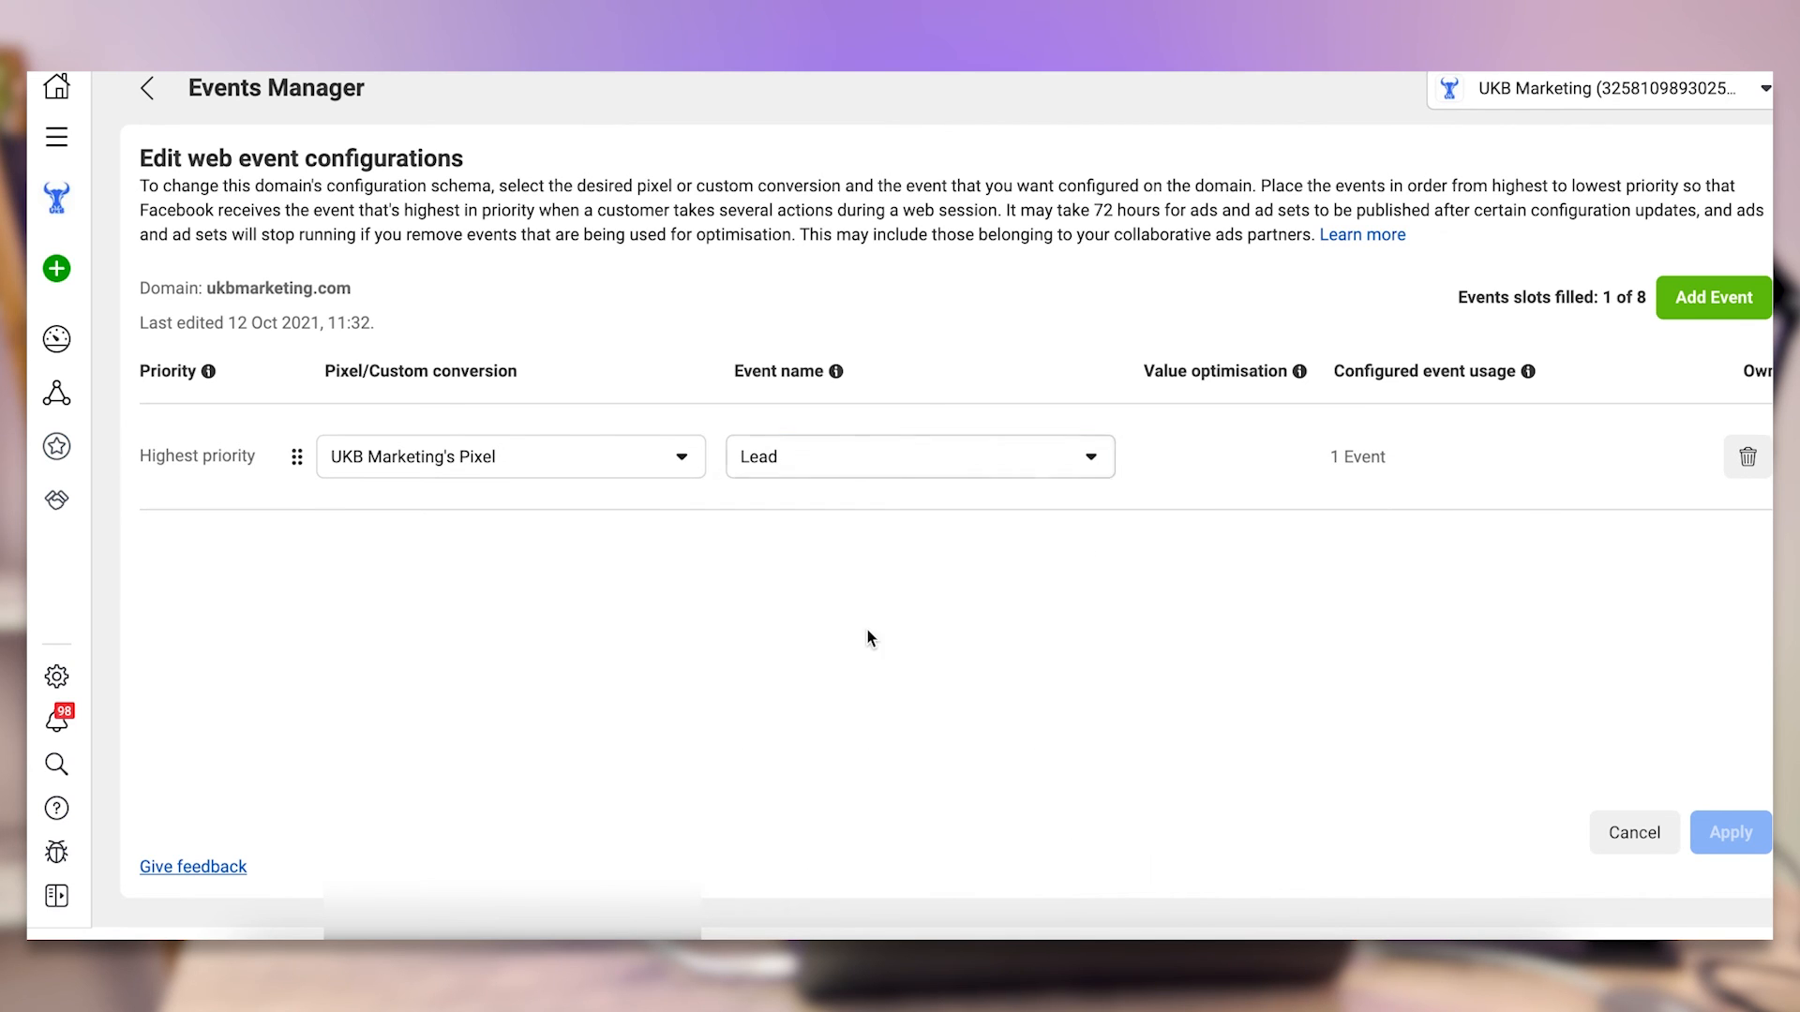
pyautogui.hscroll(5, 1394, 456)
pyautogui.hscroll(-5, 1395, 456)
pyautogui.click(1730, 300)
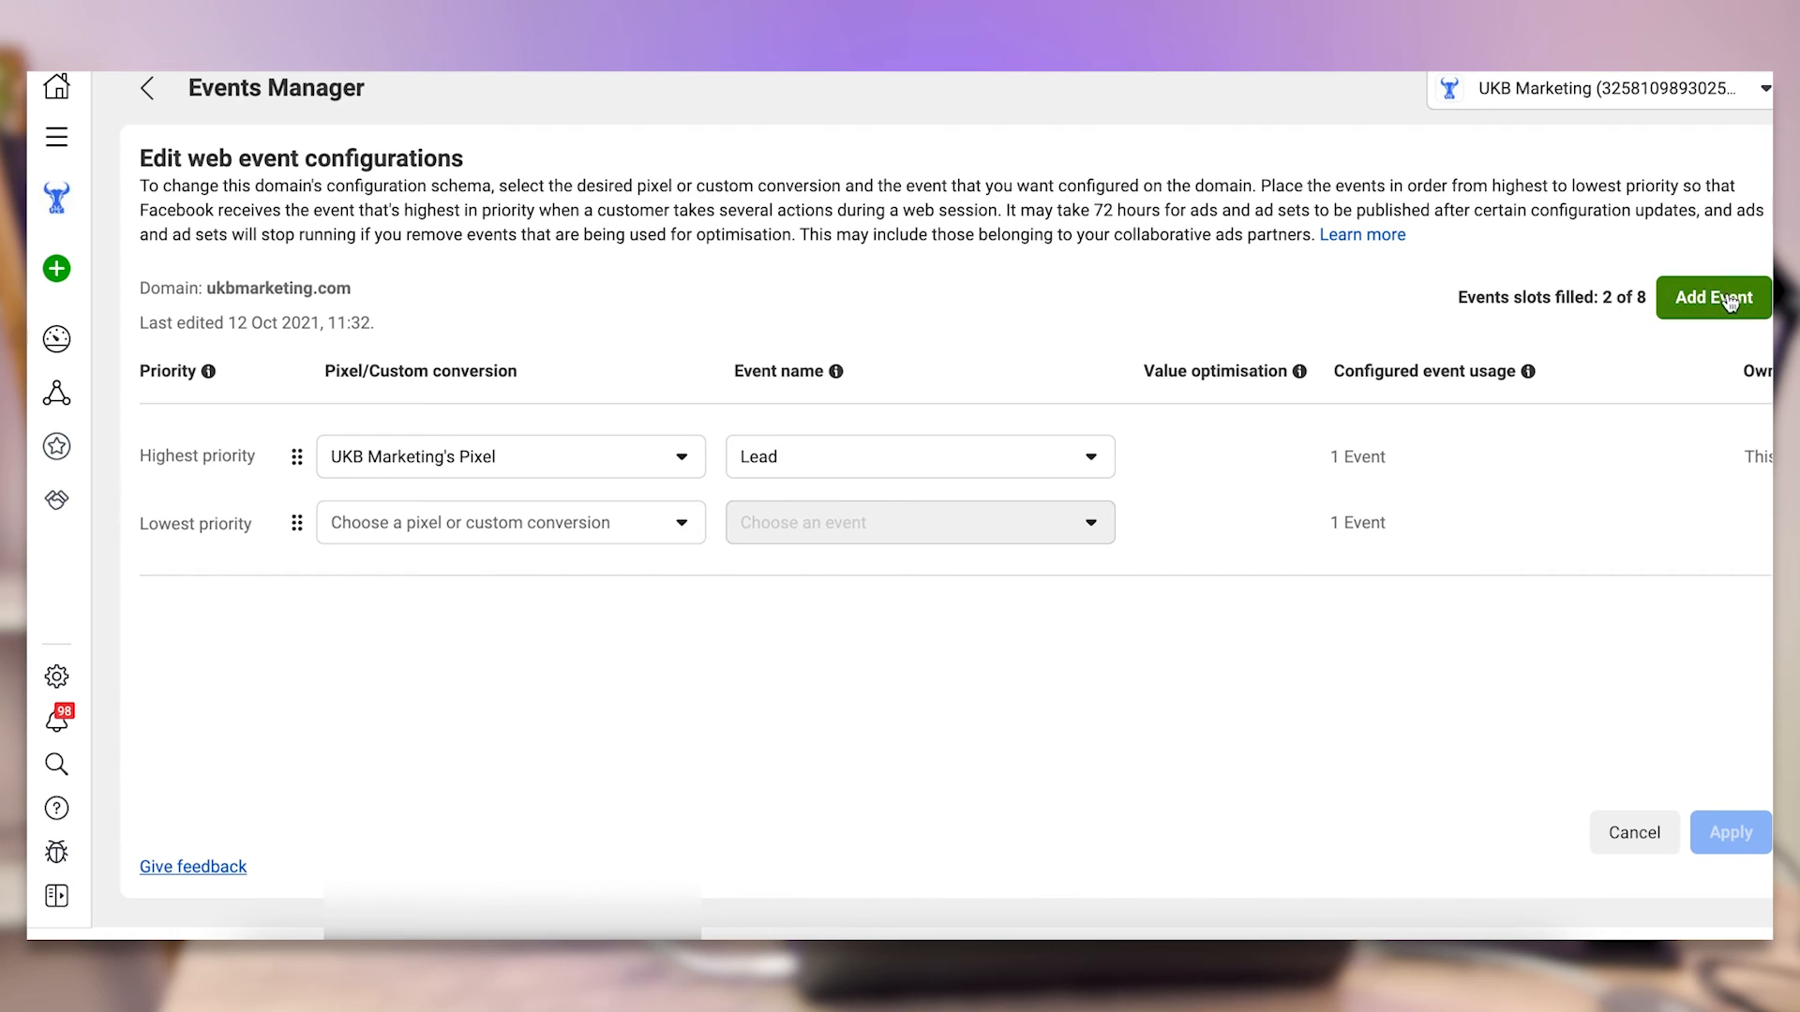
pyautogui.click(539, 528)
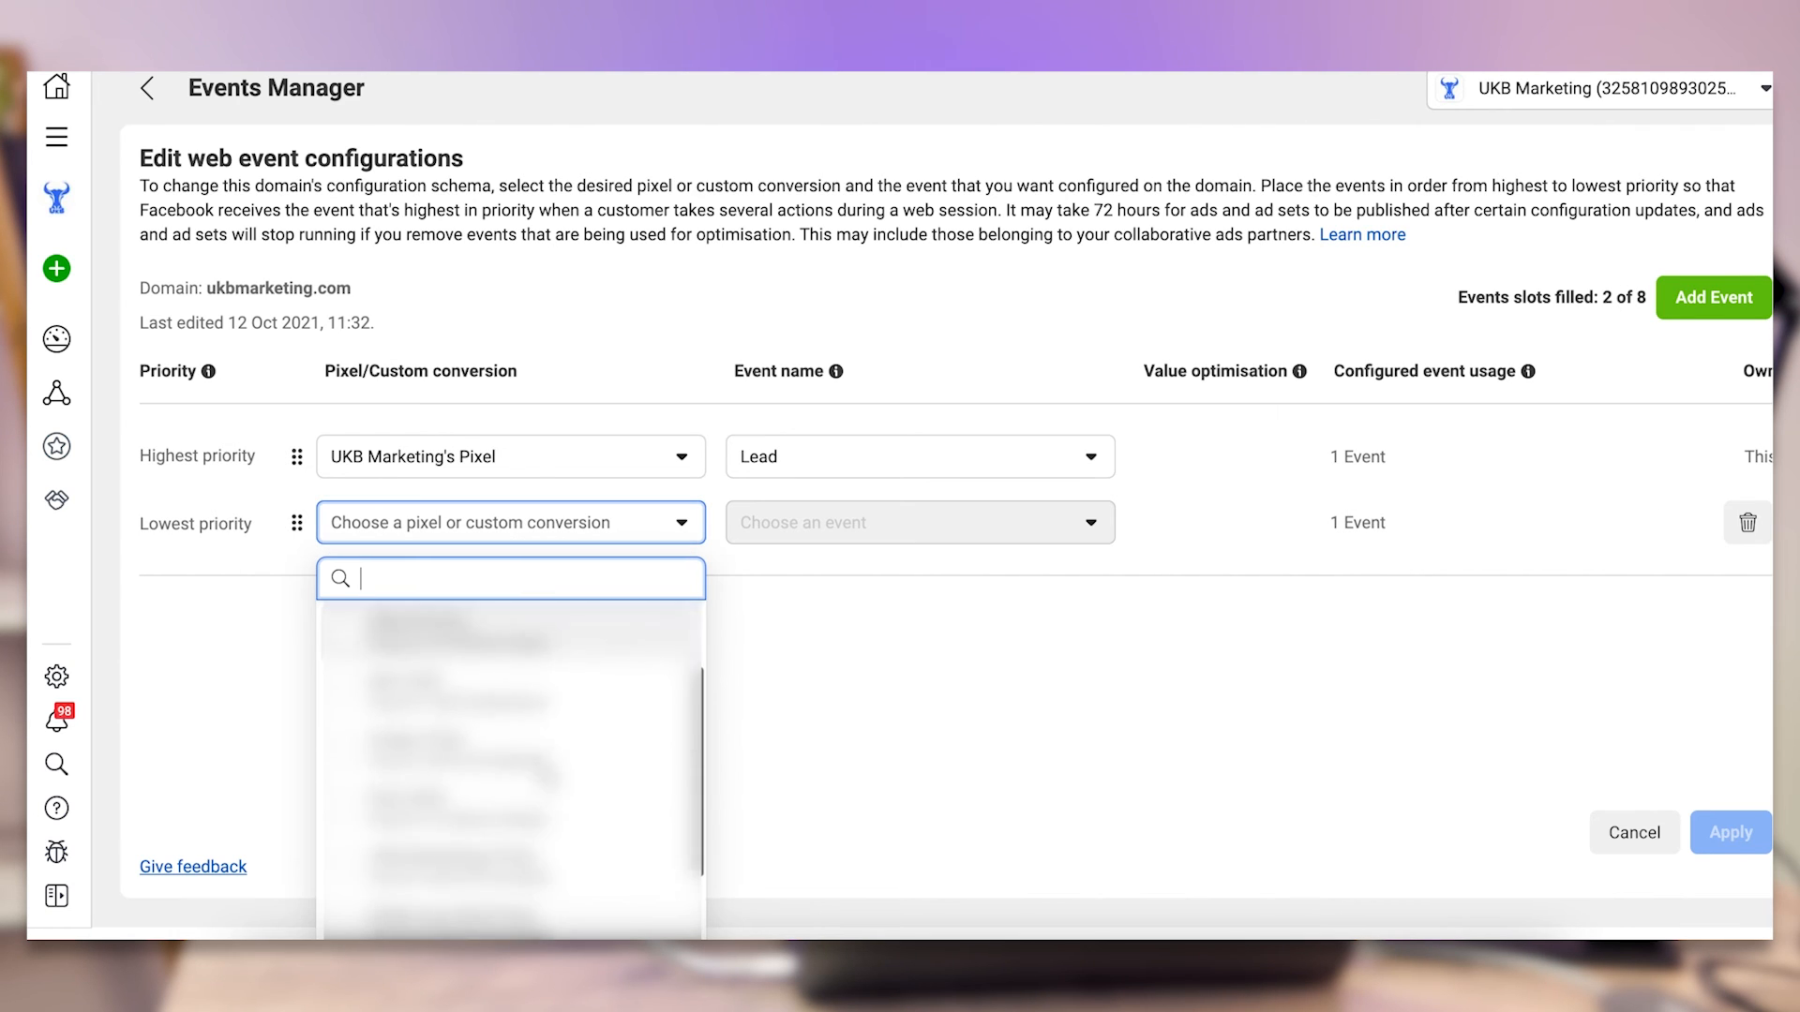
pyautogui.scroll(-2, 548, 776)
pyautogui.click(550, 808)
pyautogui.click(915, 522)
pyautogui.scroll(-1, 936, 635)
pyautogui.click(920, 738)
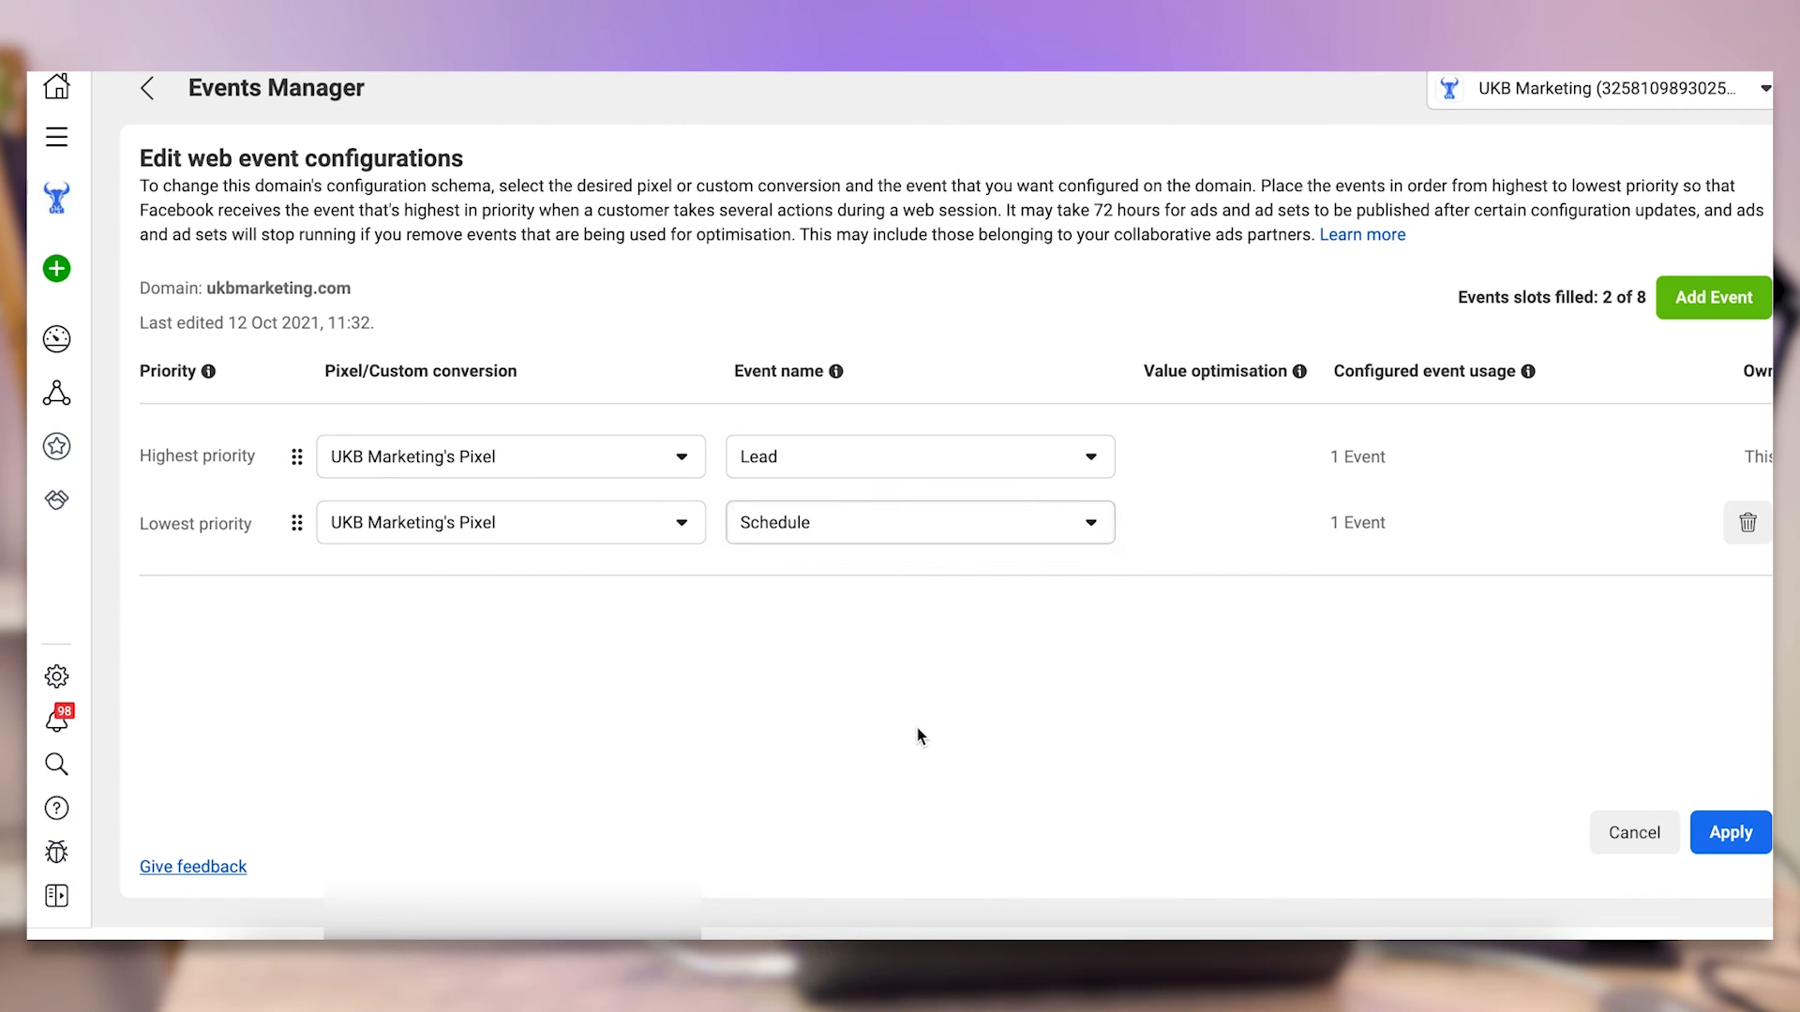
pyautogui.click(1719, 304)
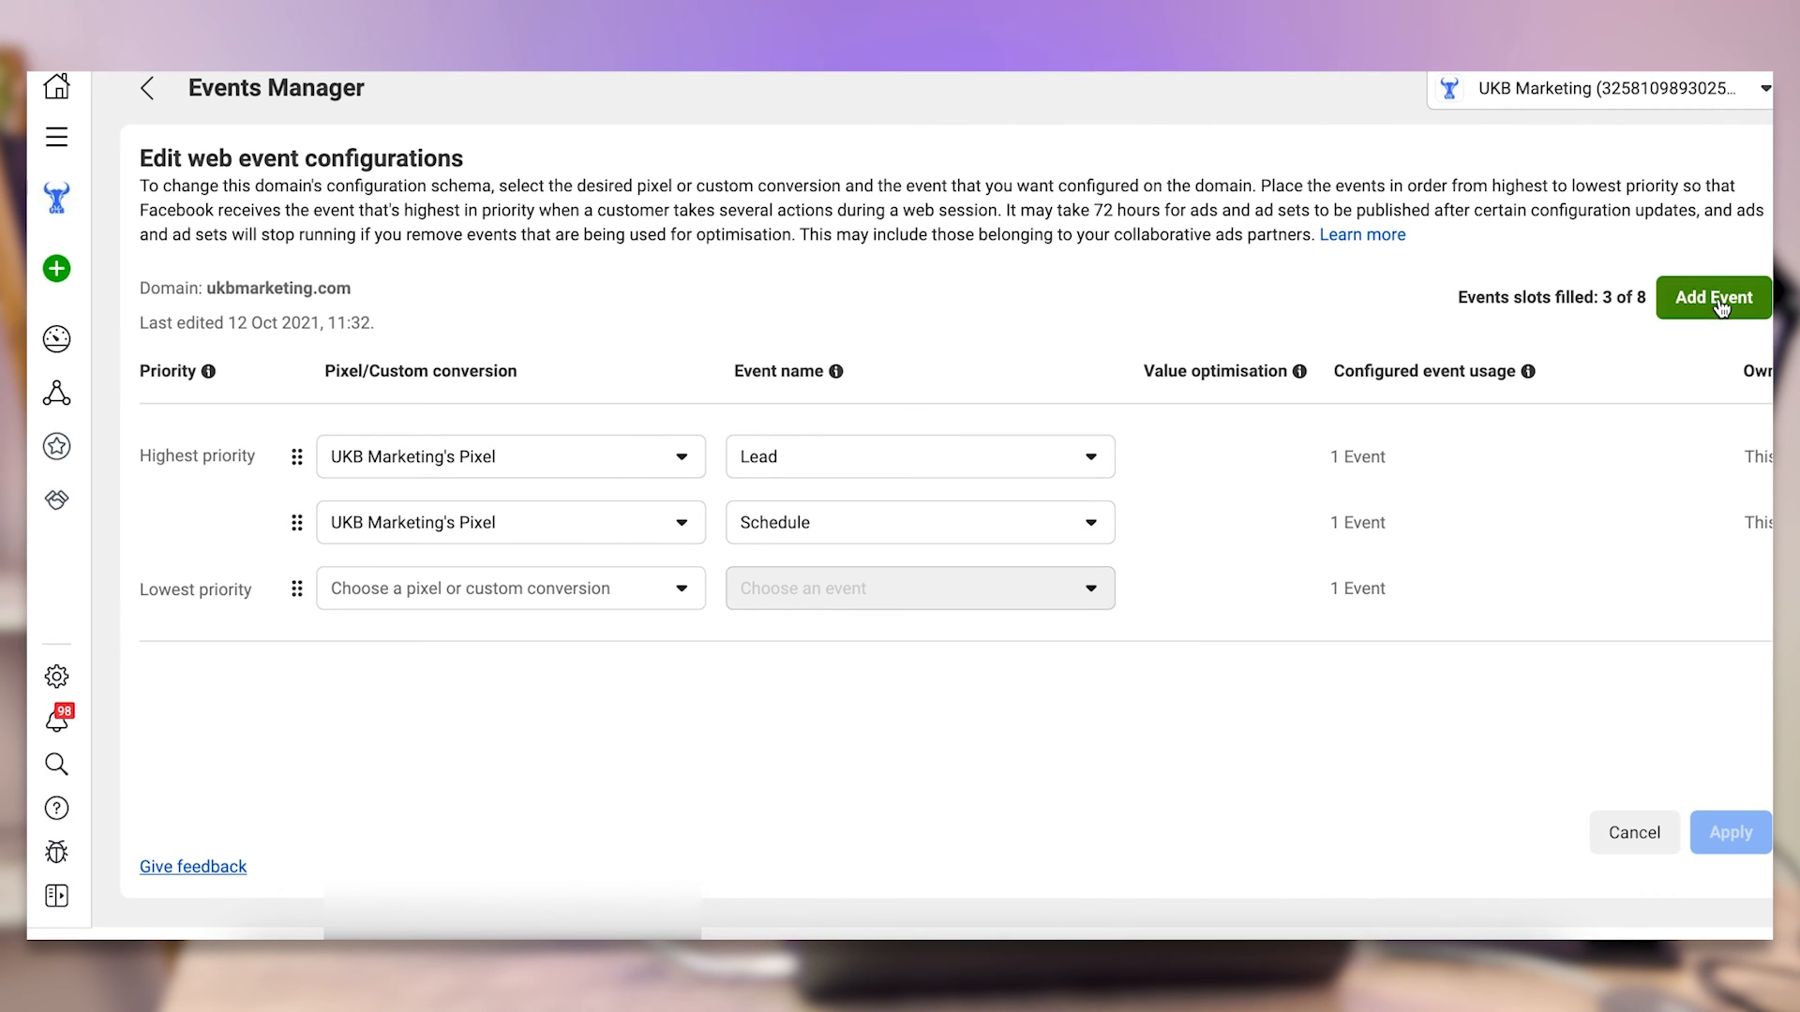
pyautogui.click(604, 595)
pyautogui.click(450, 730)
pyautogui.click(851, 590)
pyautogui.click(788, 687)
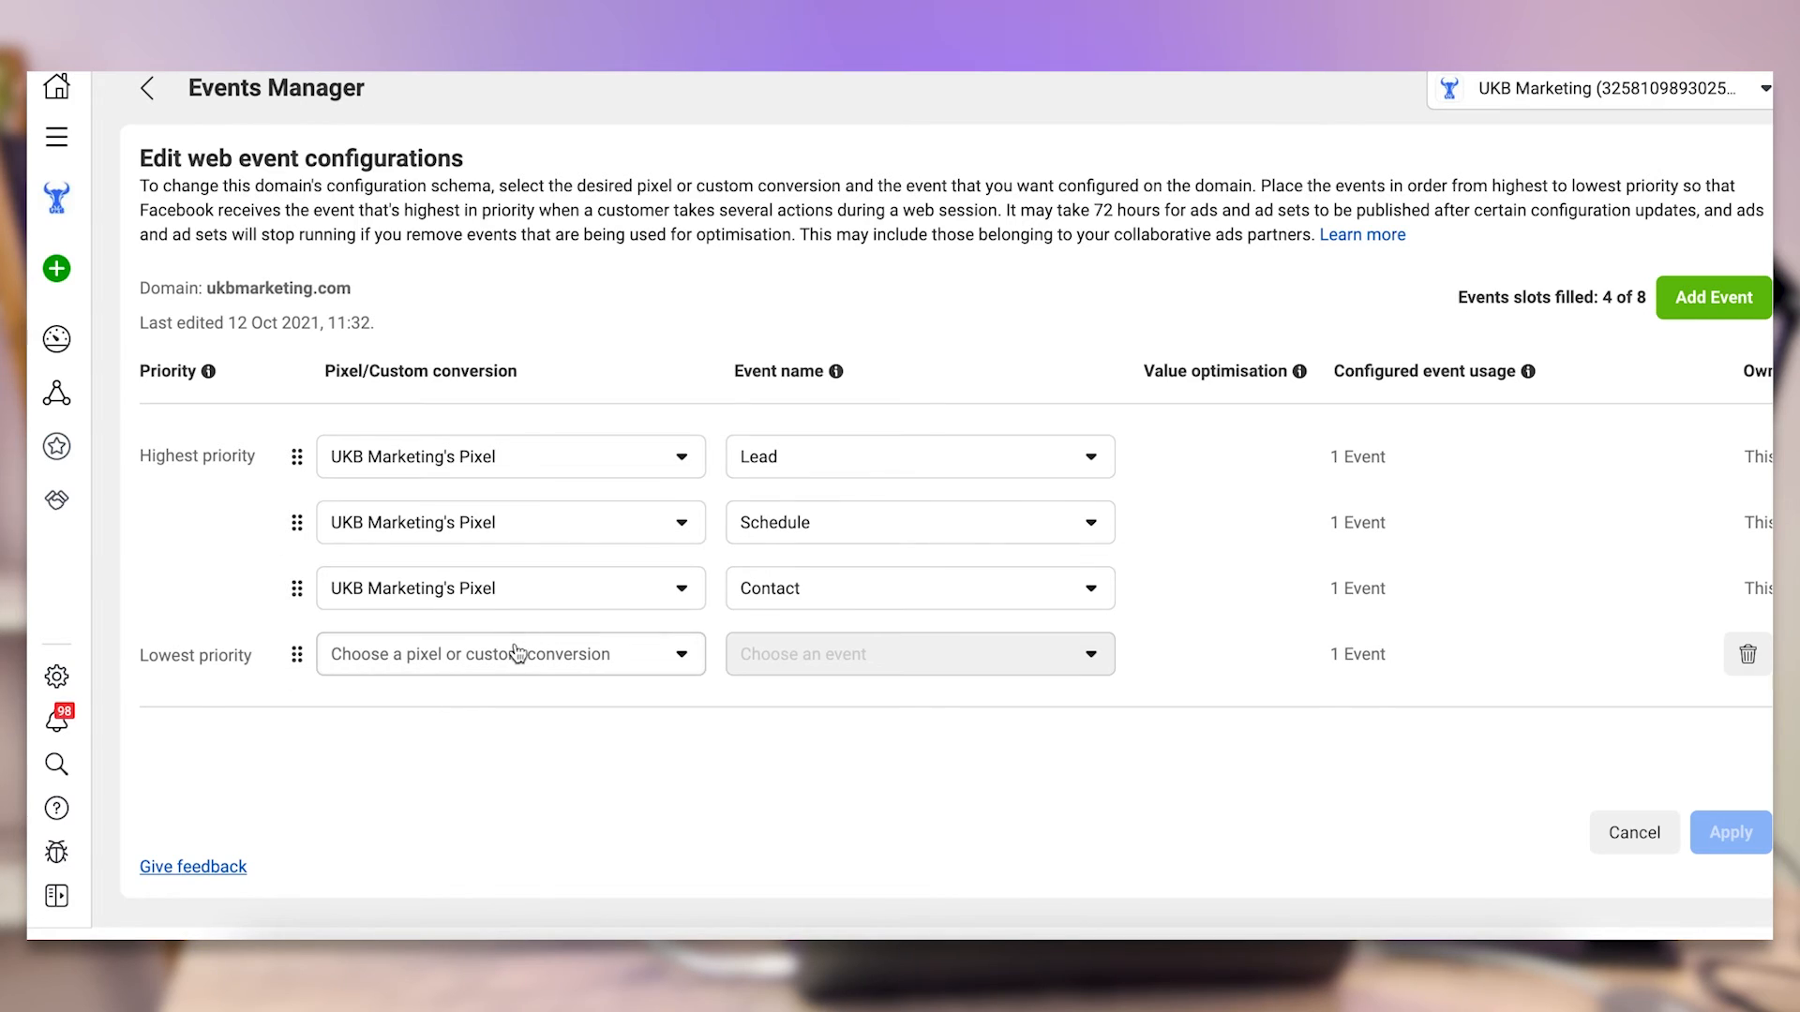
pyautogui.click(515, 653)
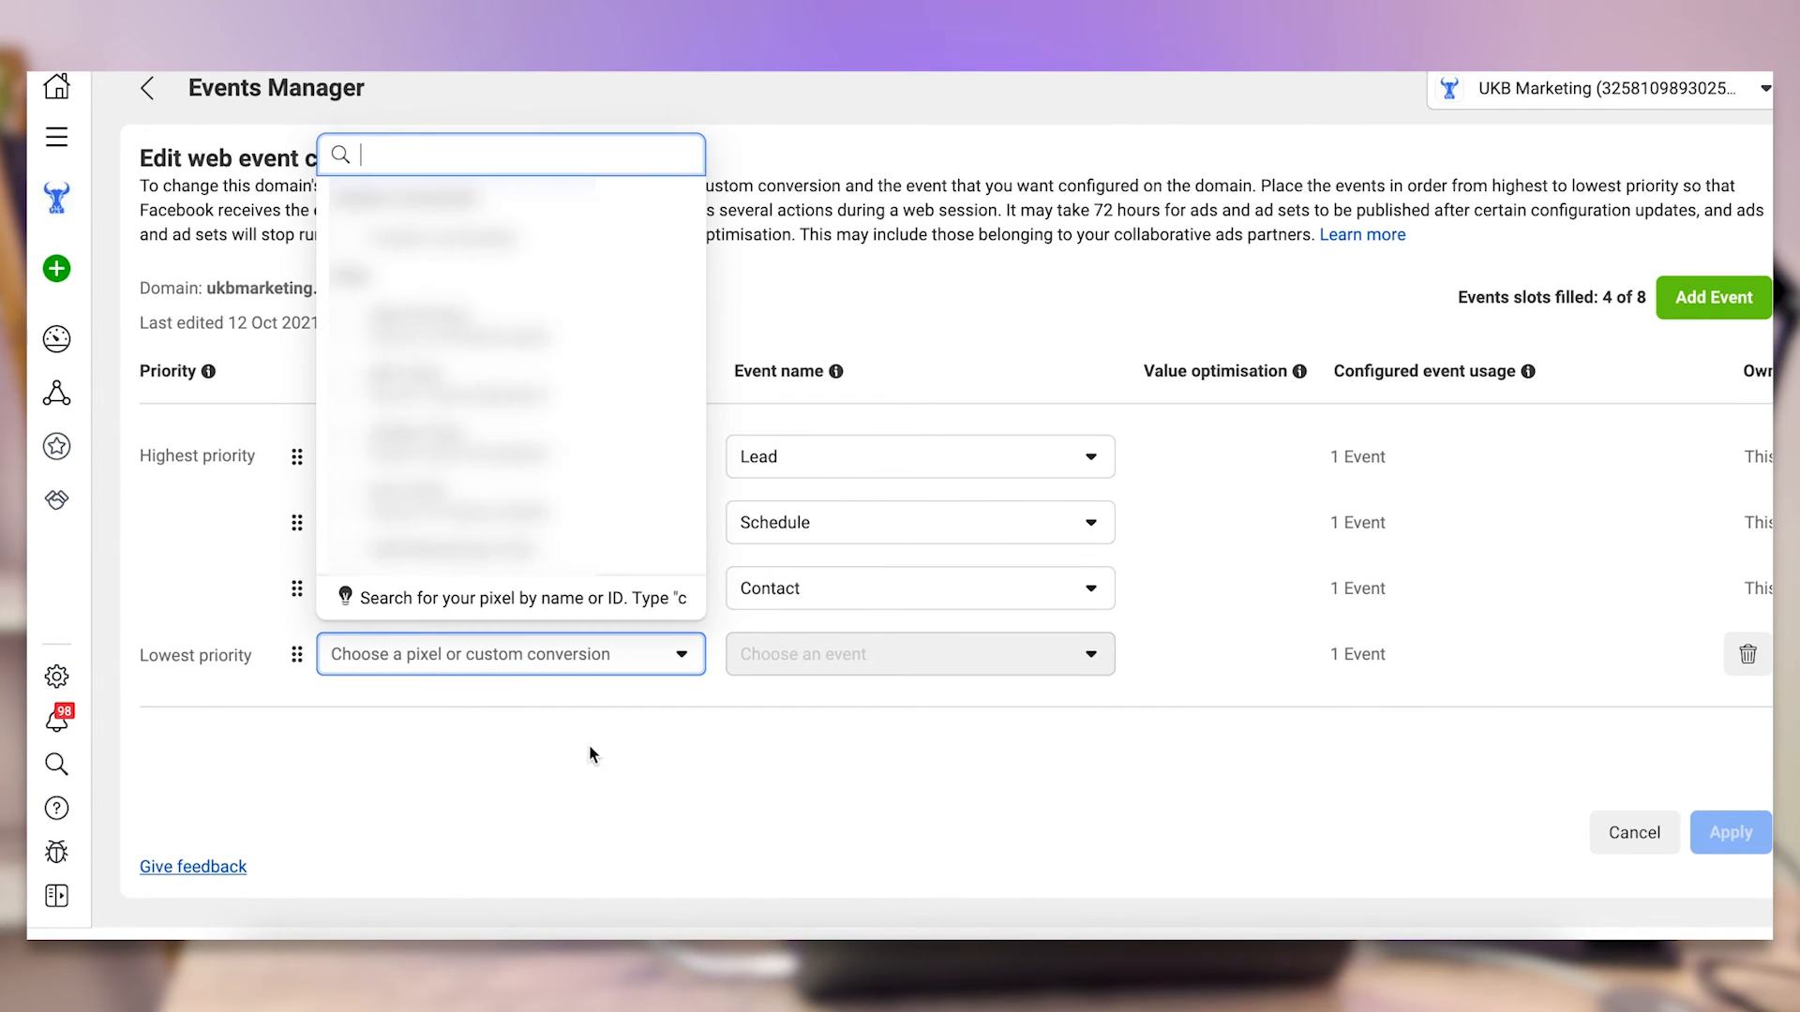
pyautogui.scroll(-3, 563, 359)
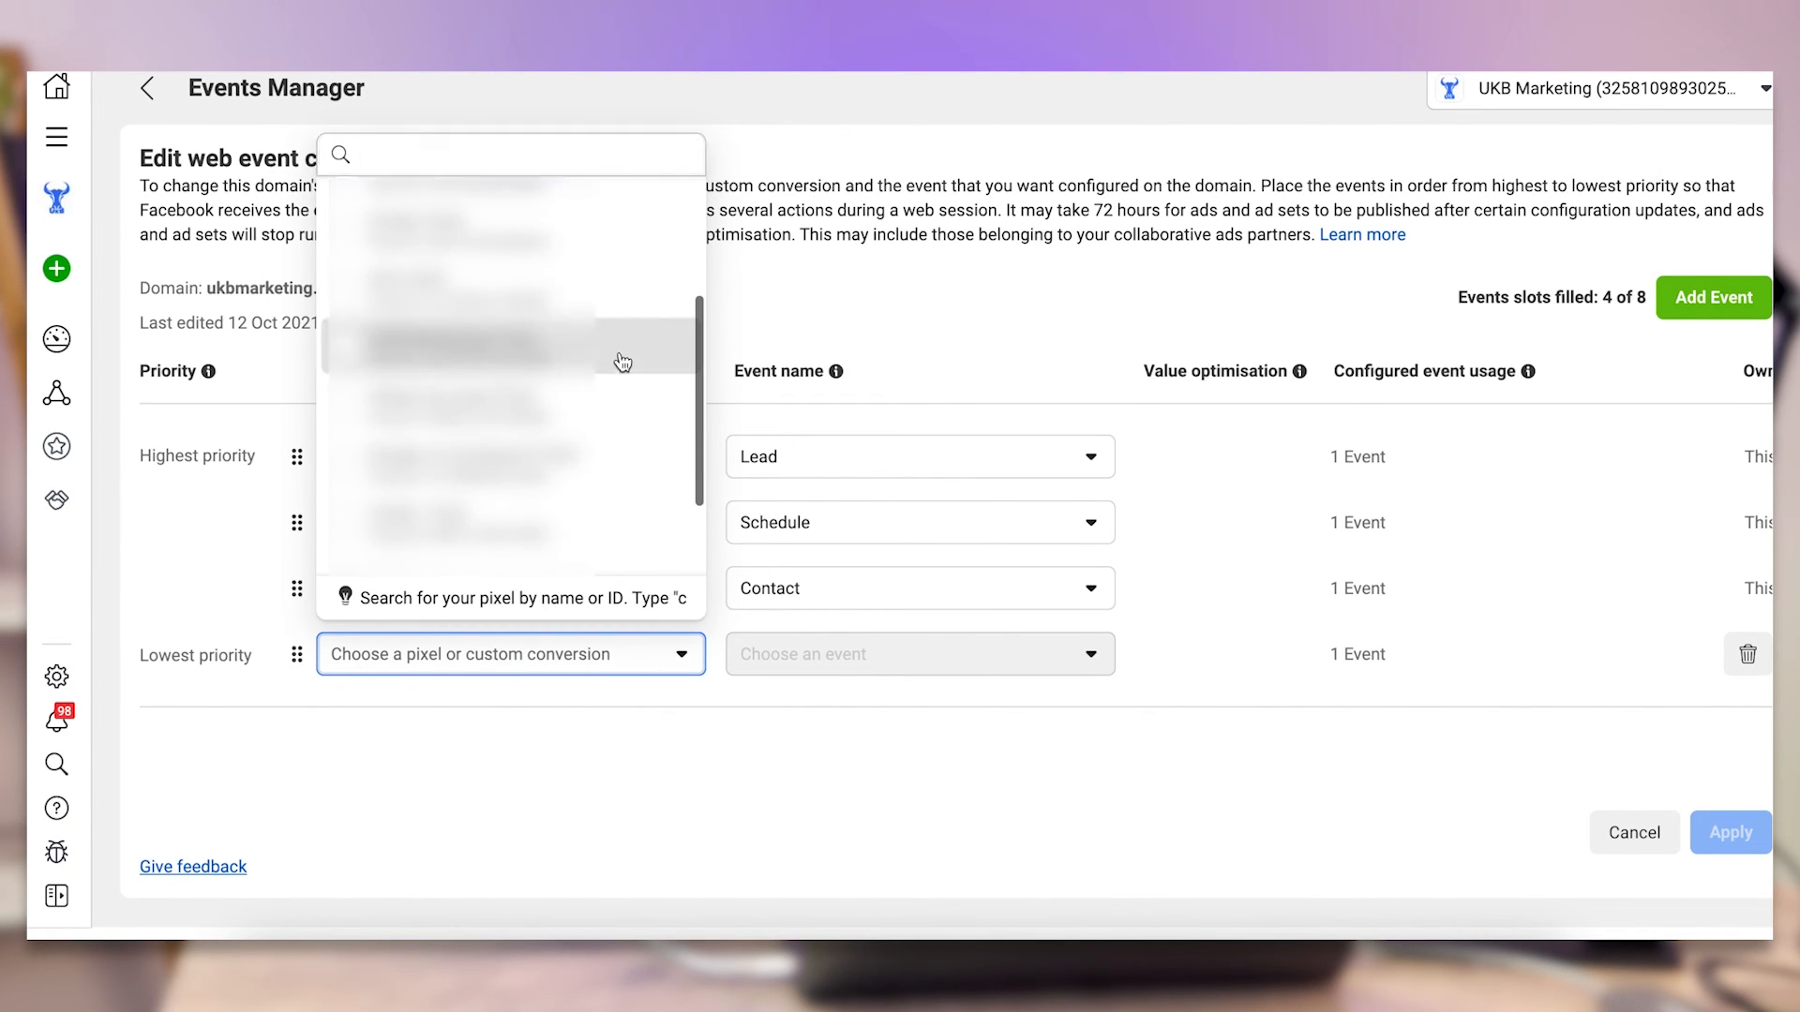
pyautogui.click(619, 362)
pyautogui.click(892, 652)
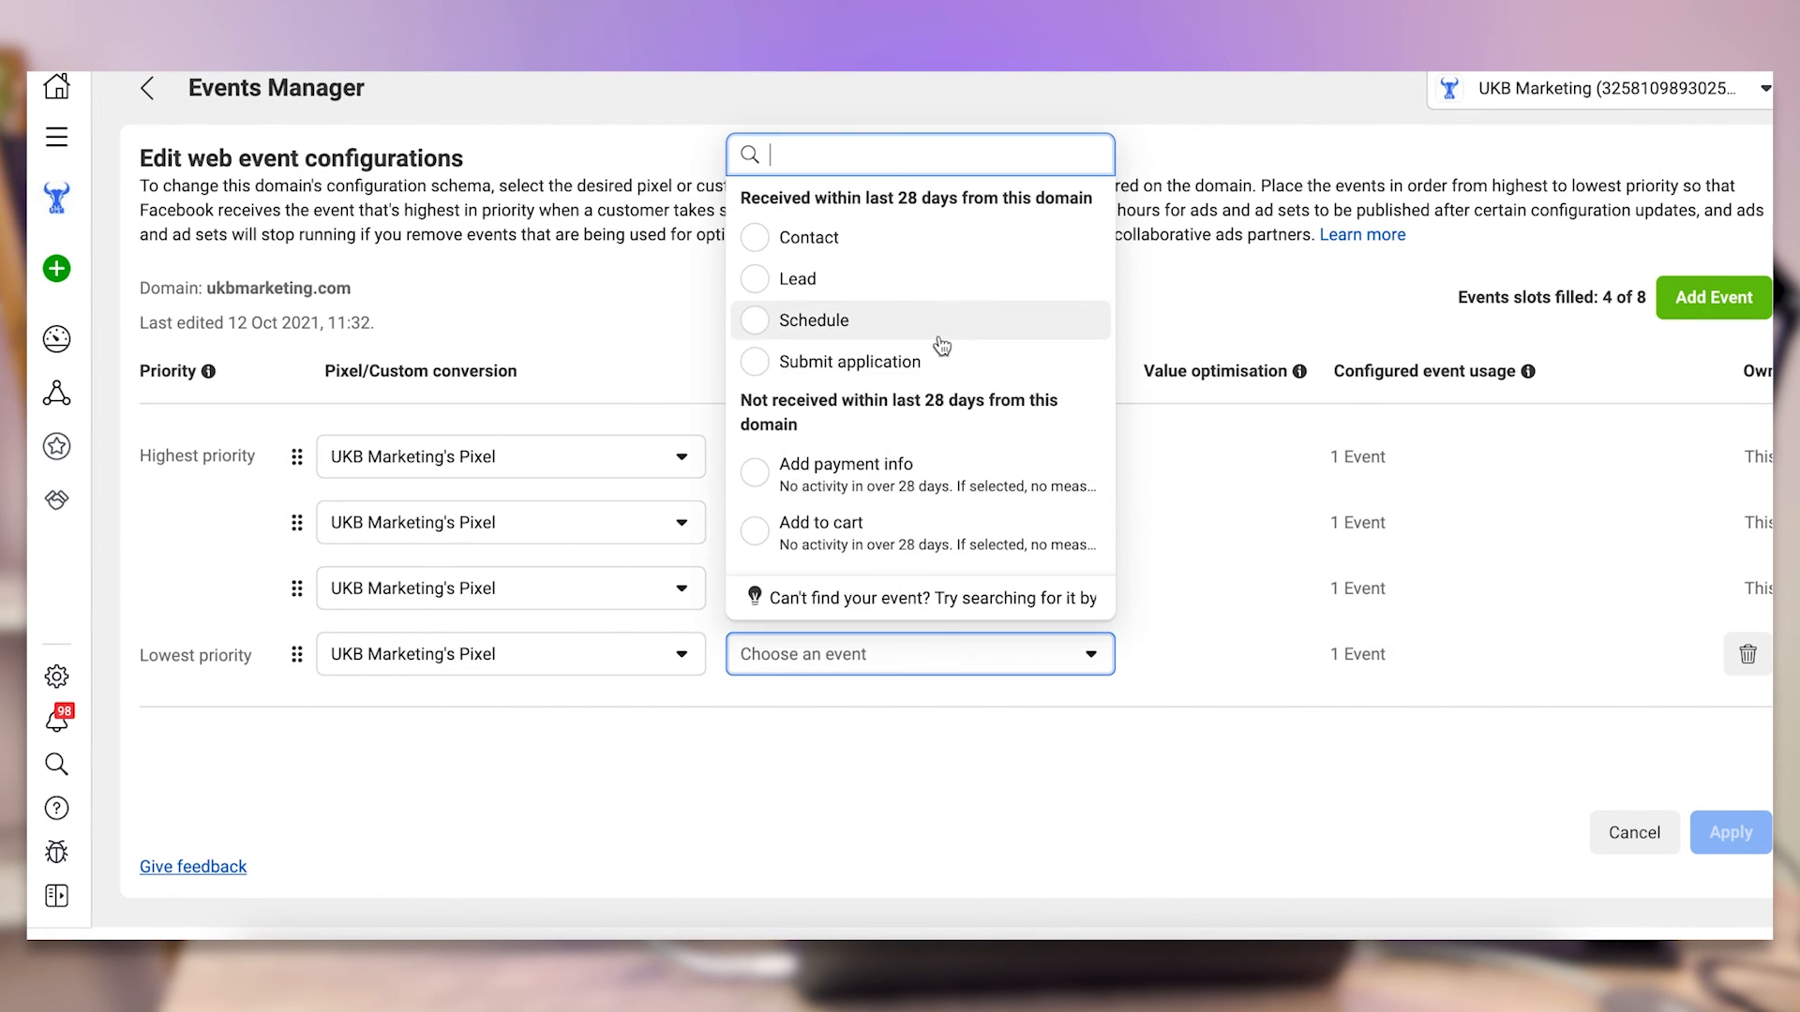
pyautogui.scroll(-3, 982, 545)
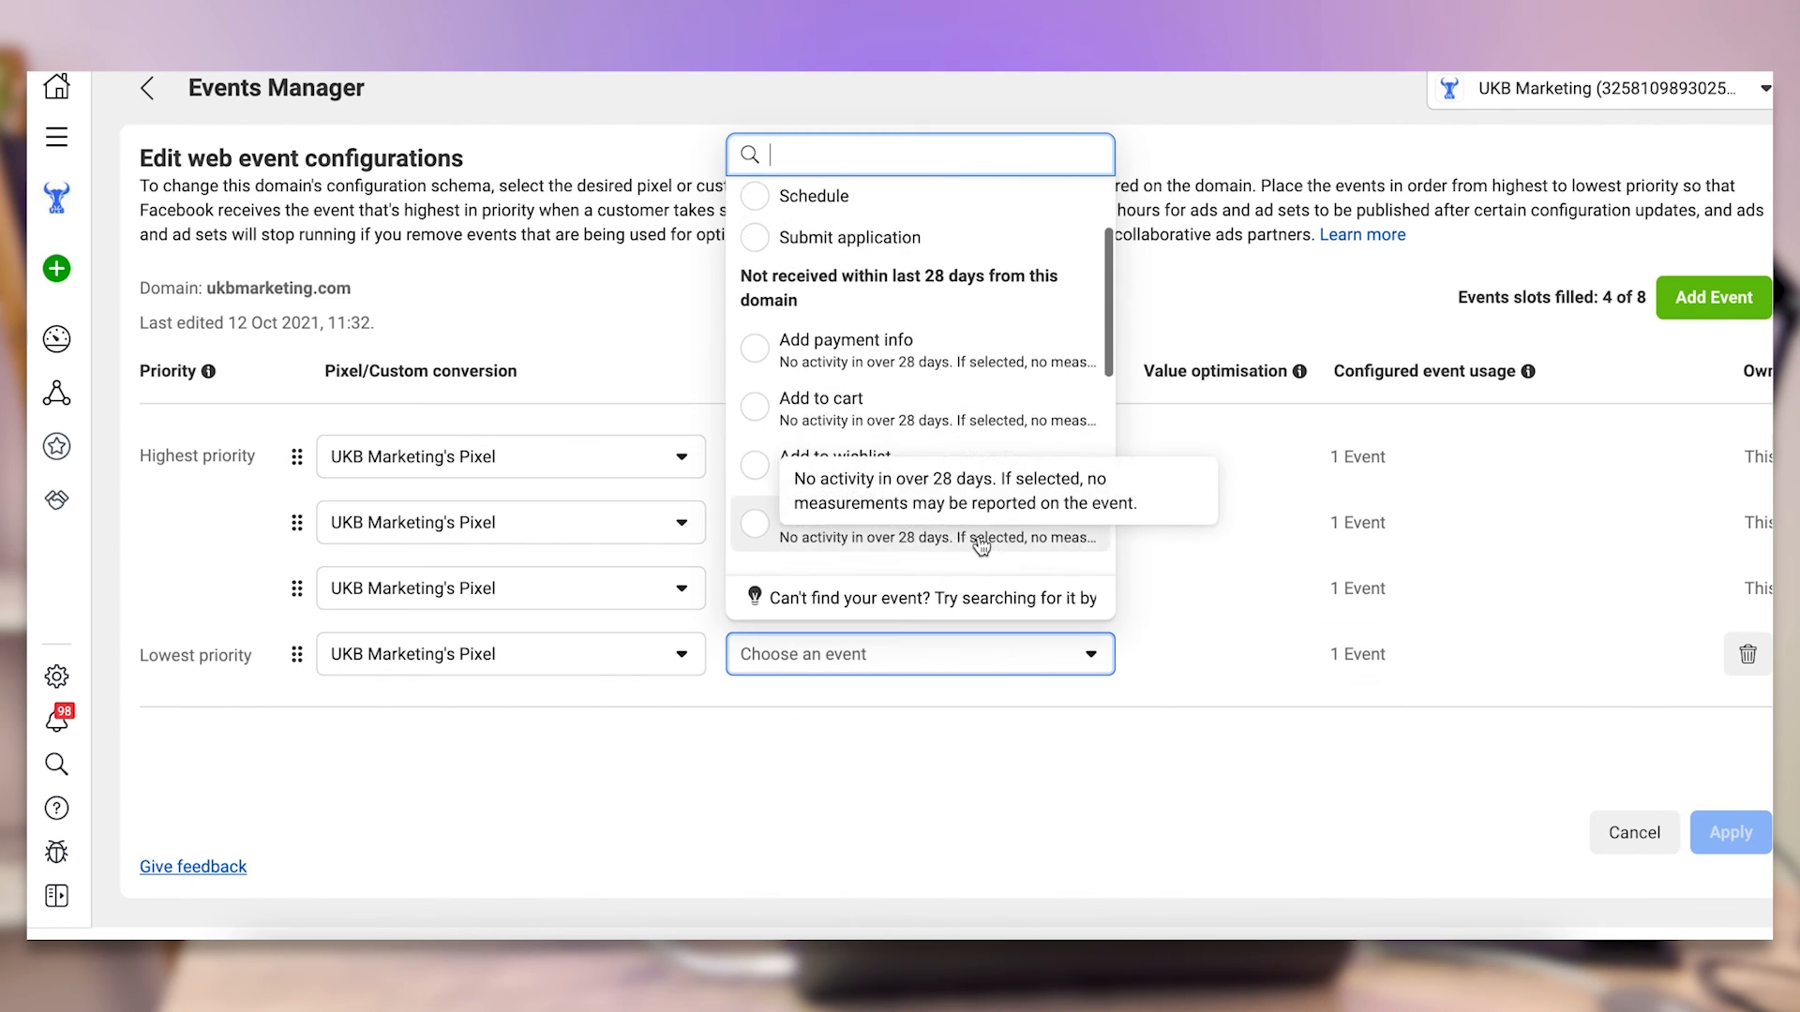
pyautogui.click(984, 830)
pyautogui.hscroll(5, 1594, 600)
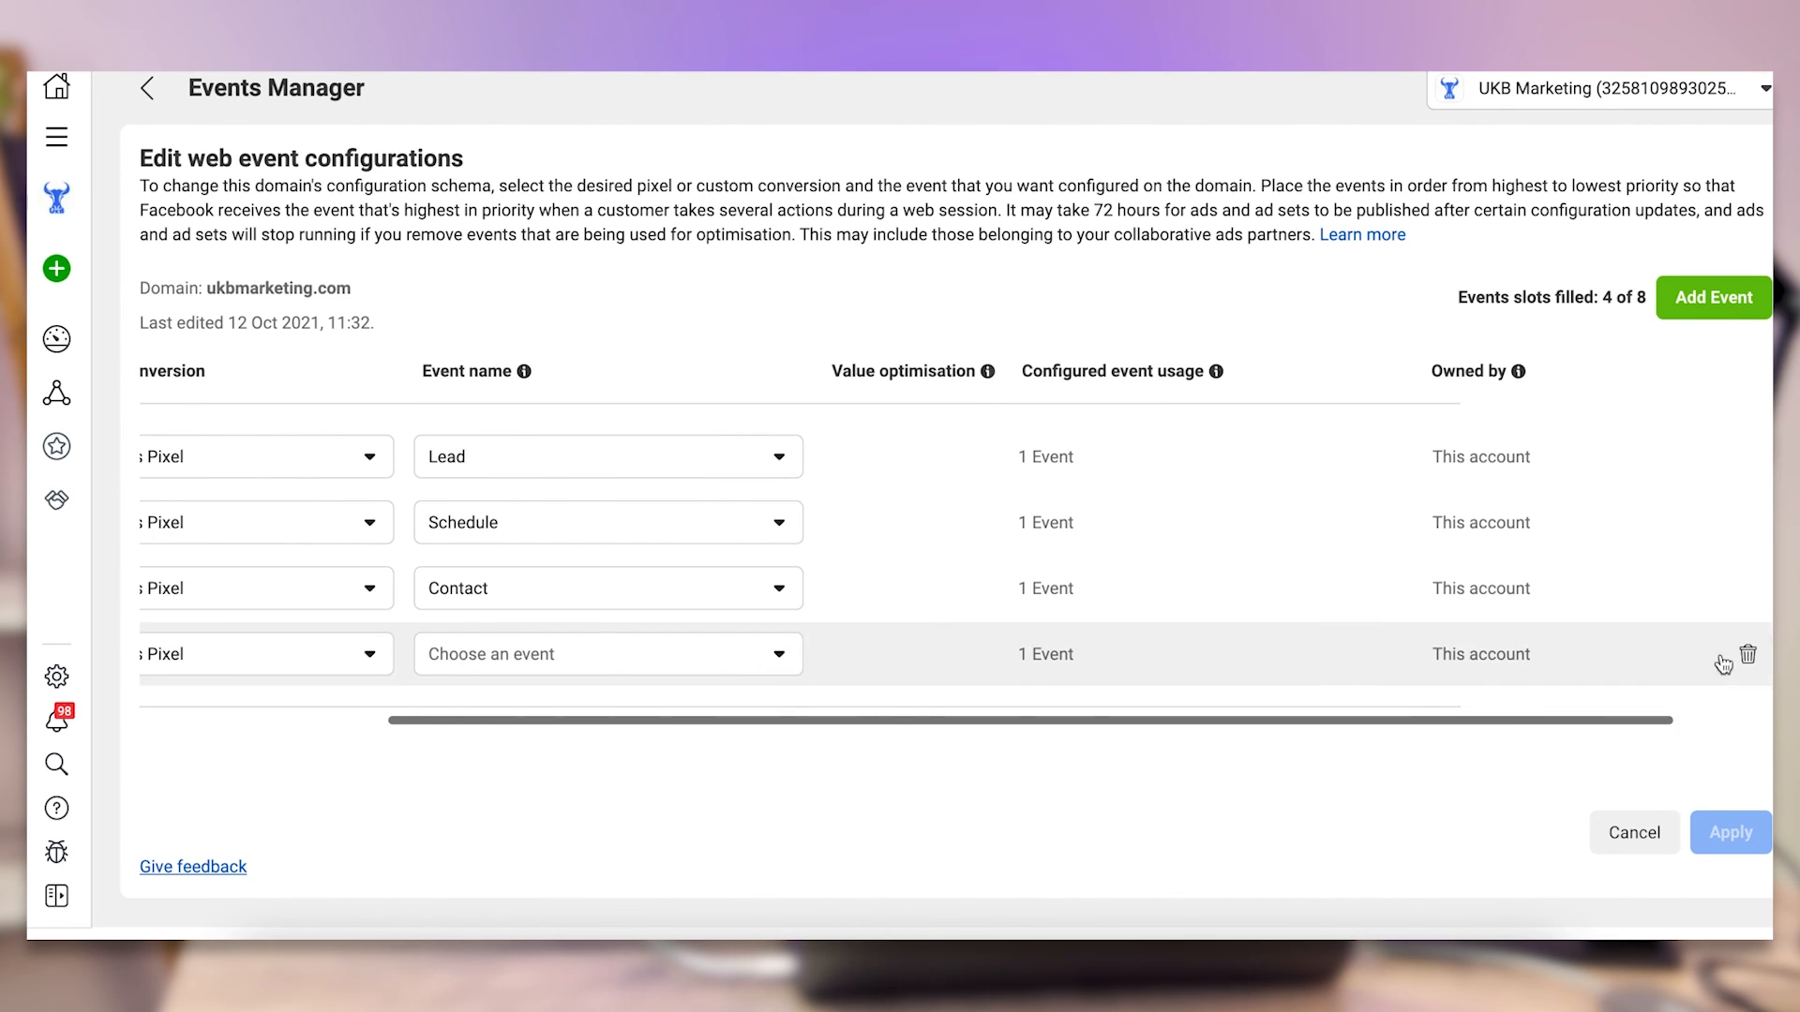
pyautogui.click(1747, 656)
# Apply the edited web event configuration to ukbmarketing.com and close the confirmation
pyautogui.click(1759, 840)
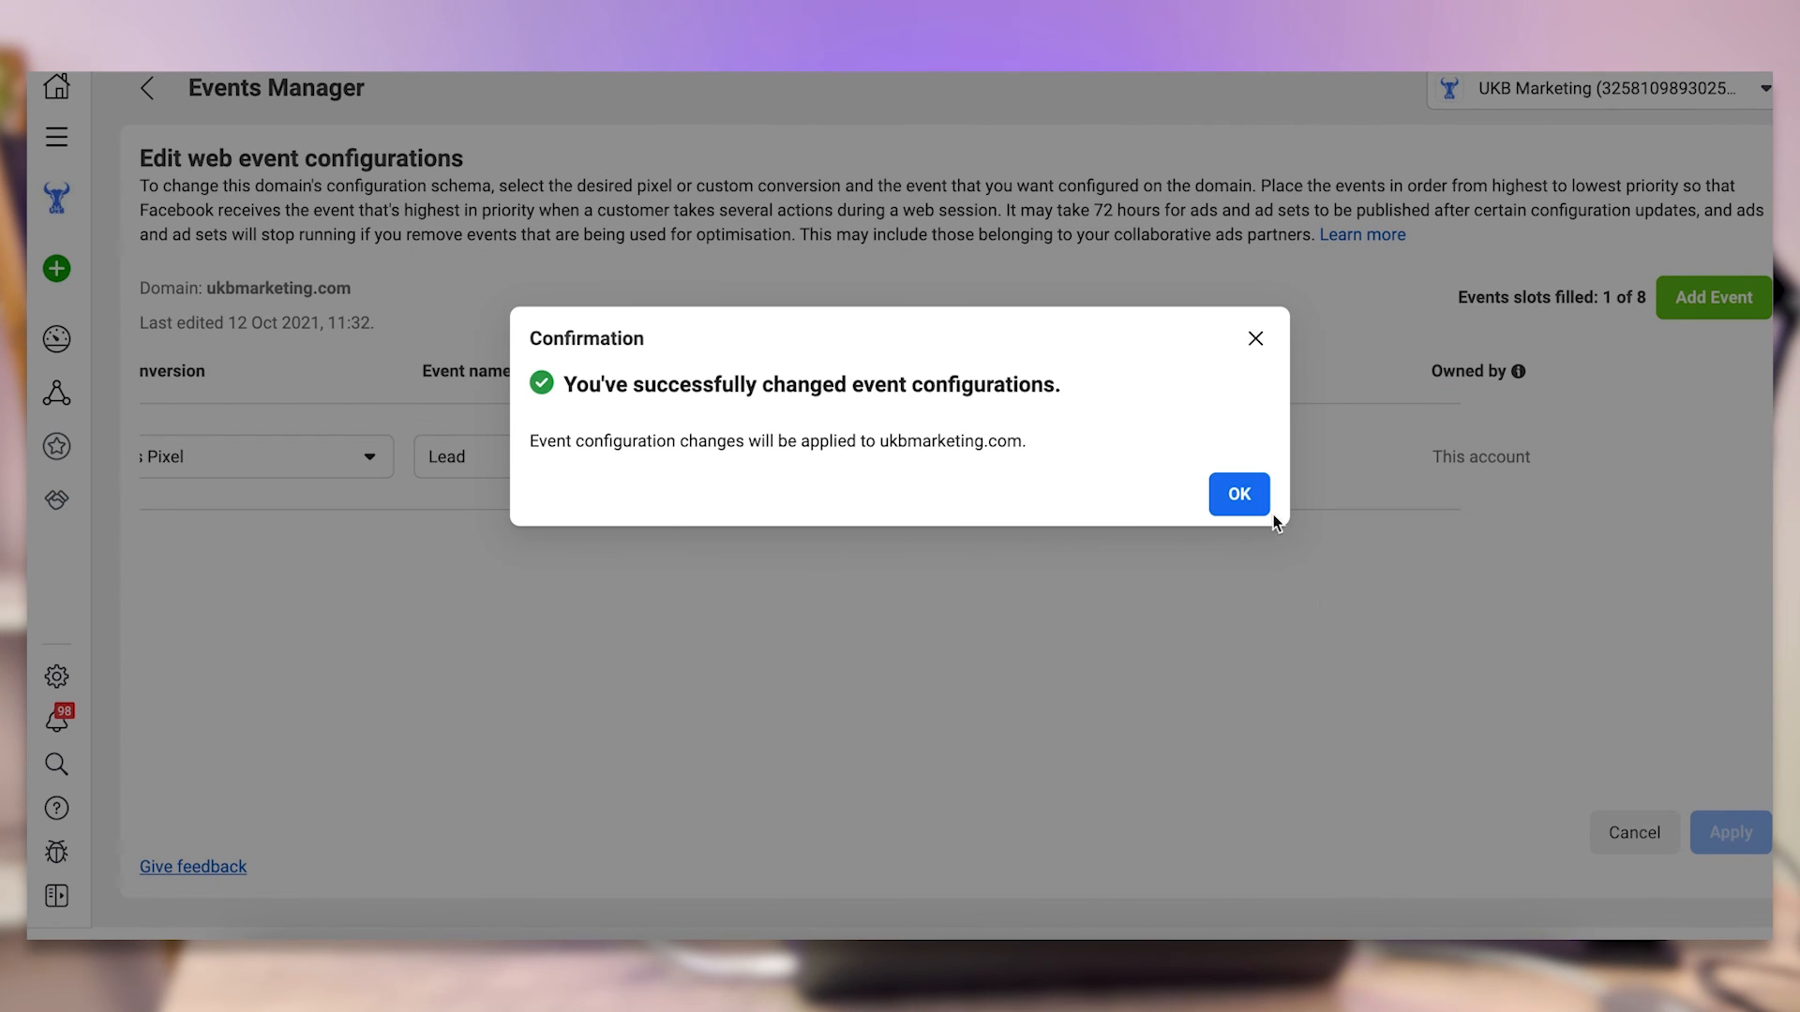
pyautogui.click(1235, 492)
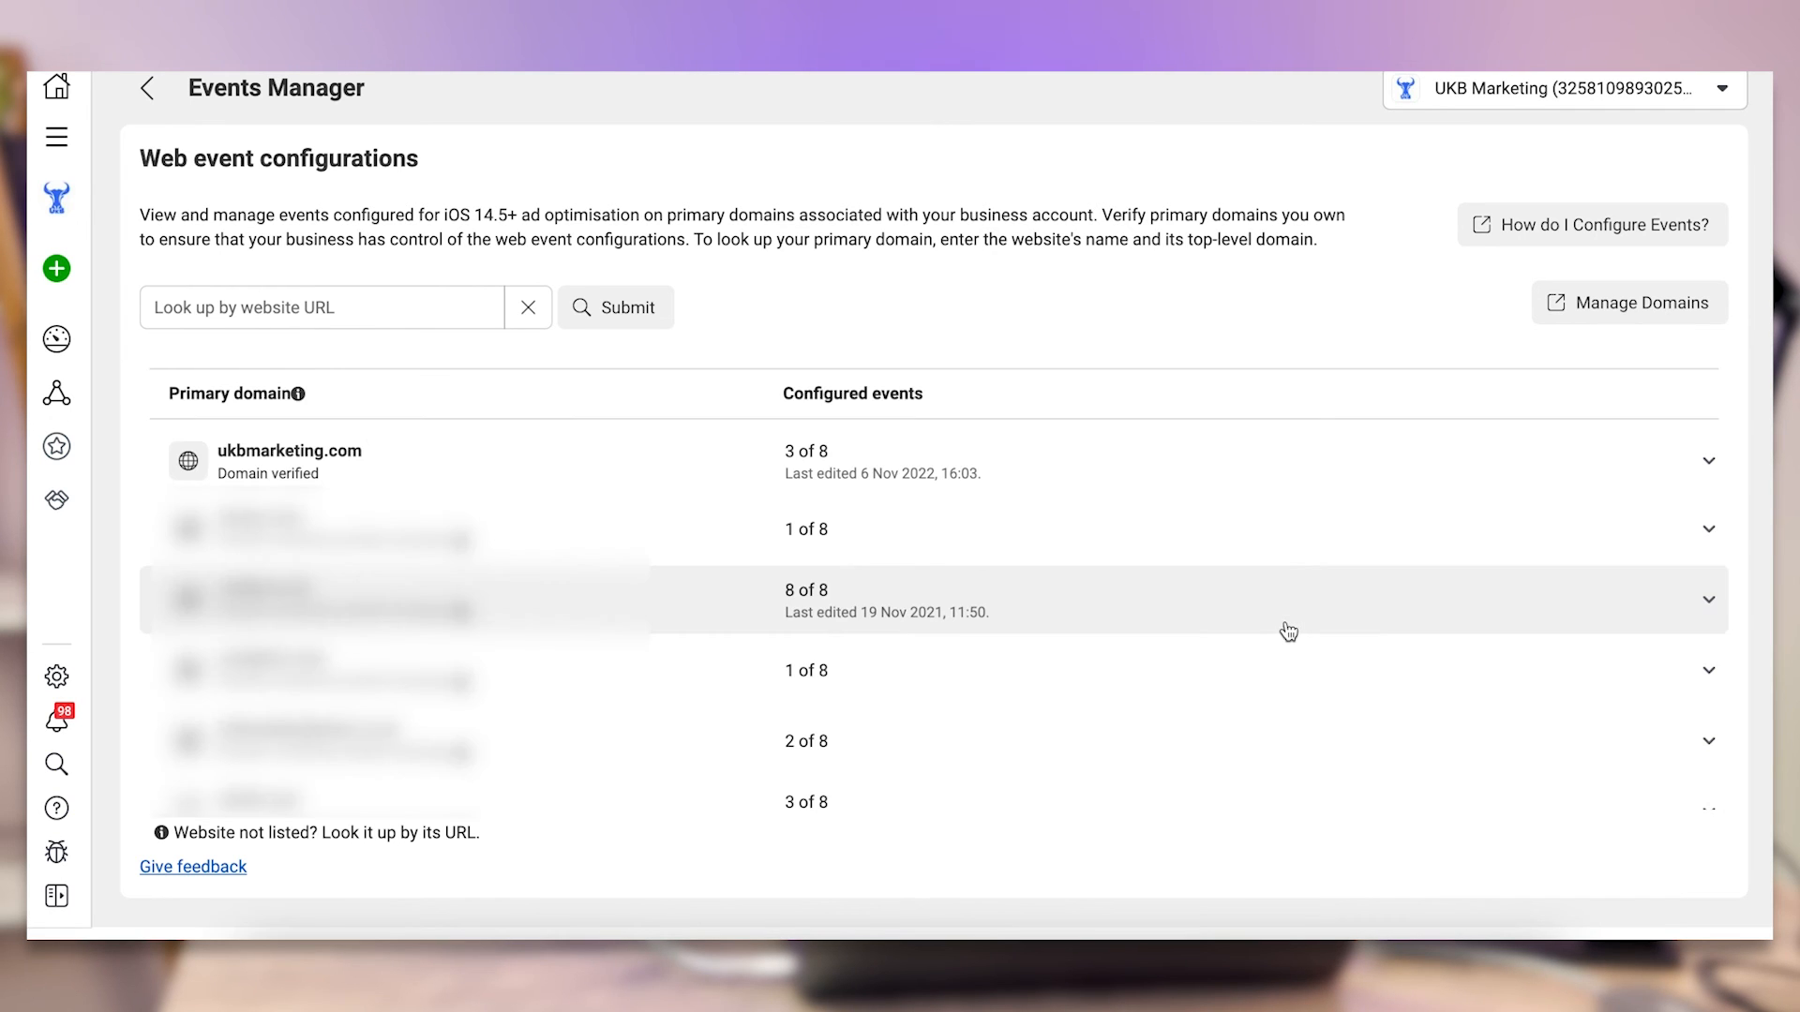